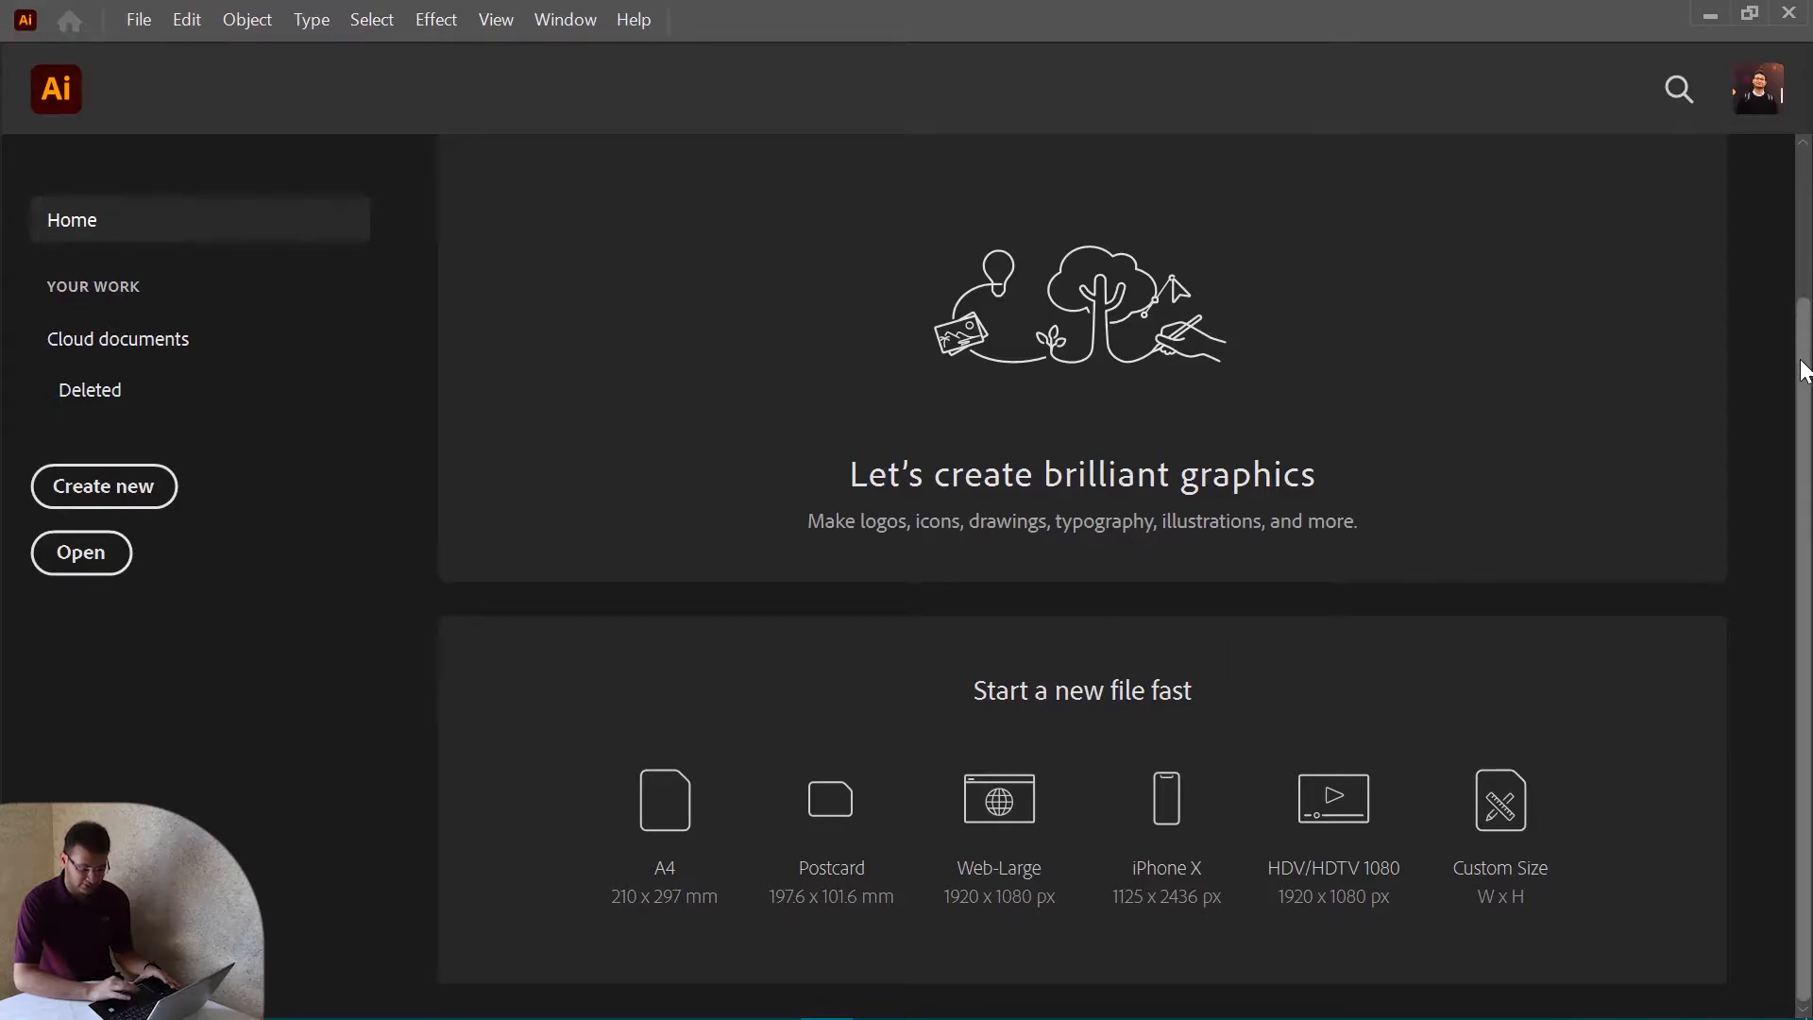
Start setting up a new document from the home screen.
{"action": "left_click_drag", "start_coordinate": [1801, 392], "coordinate": [1801, 243]}
{"action": "scroll", "coordinate": [1800, 244], "scroll_direction": "down", "scroll_amount": 2}
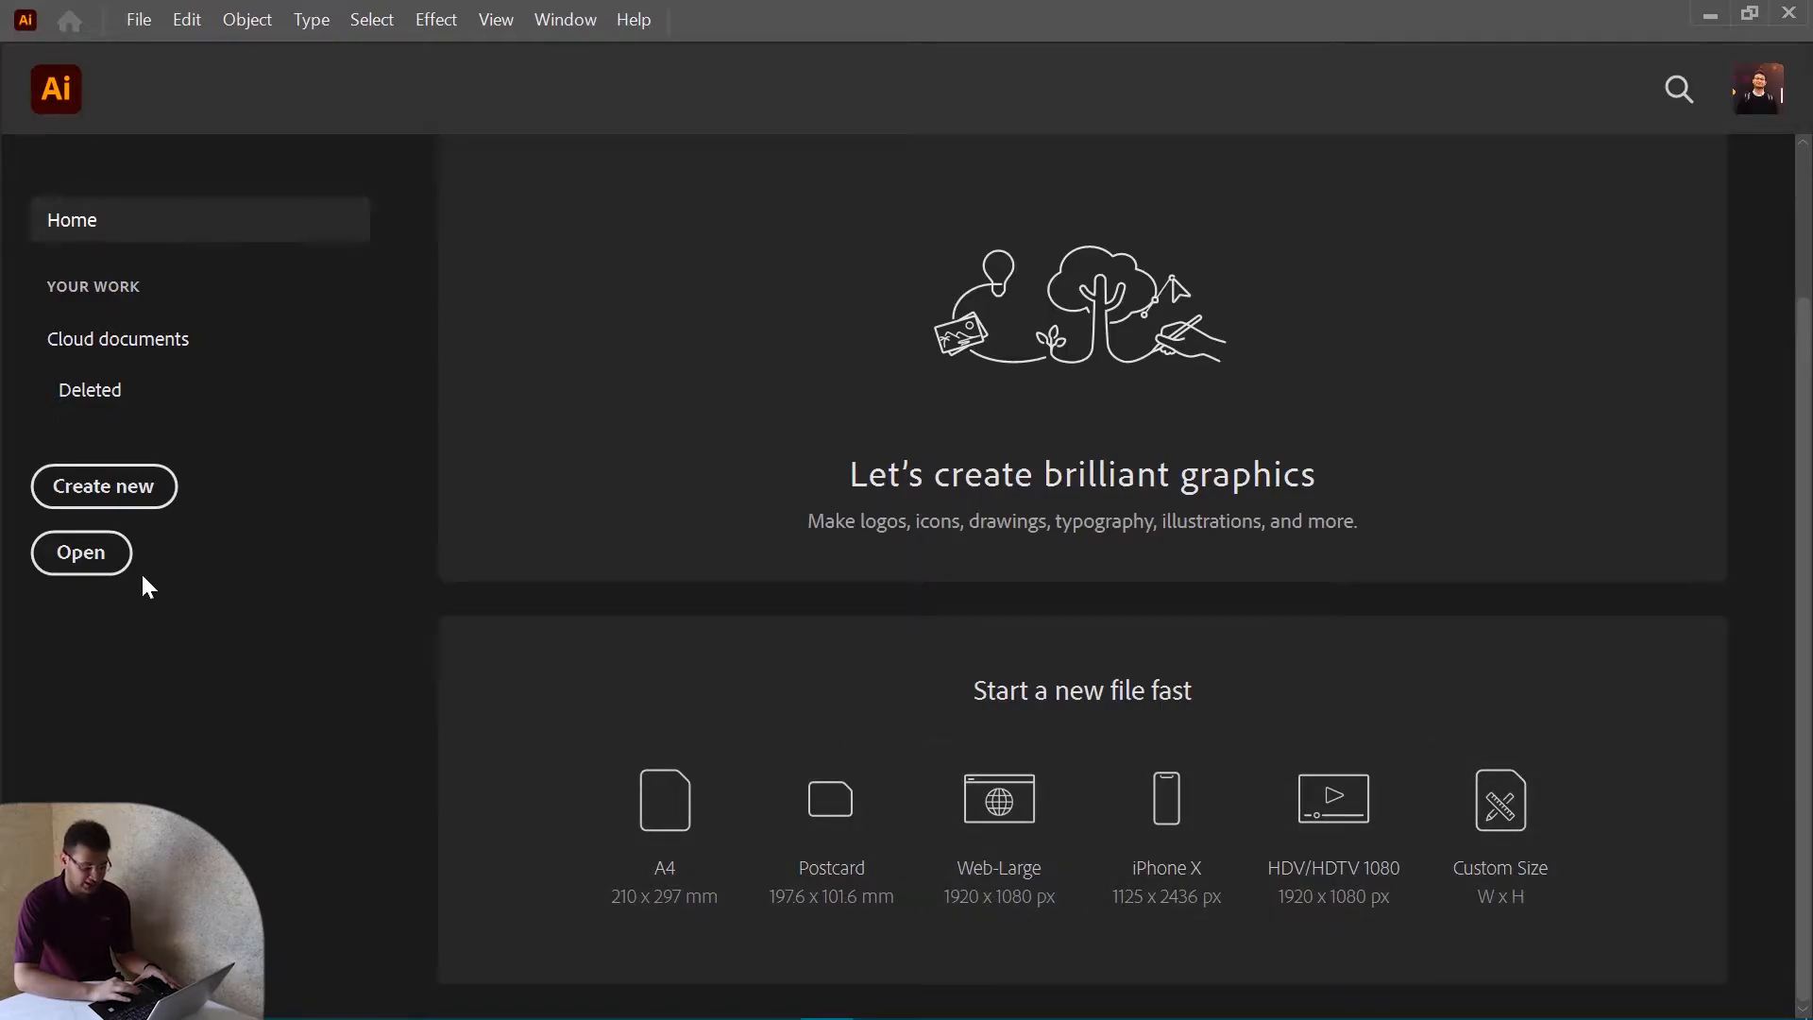
{"action": "left_click", "coordinate": [107, 488]}
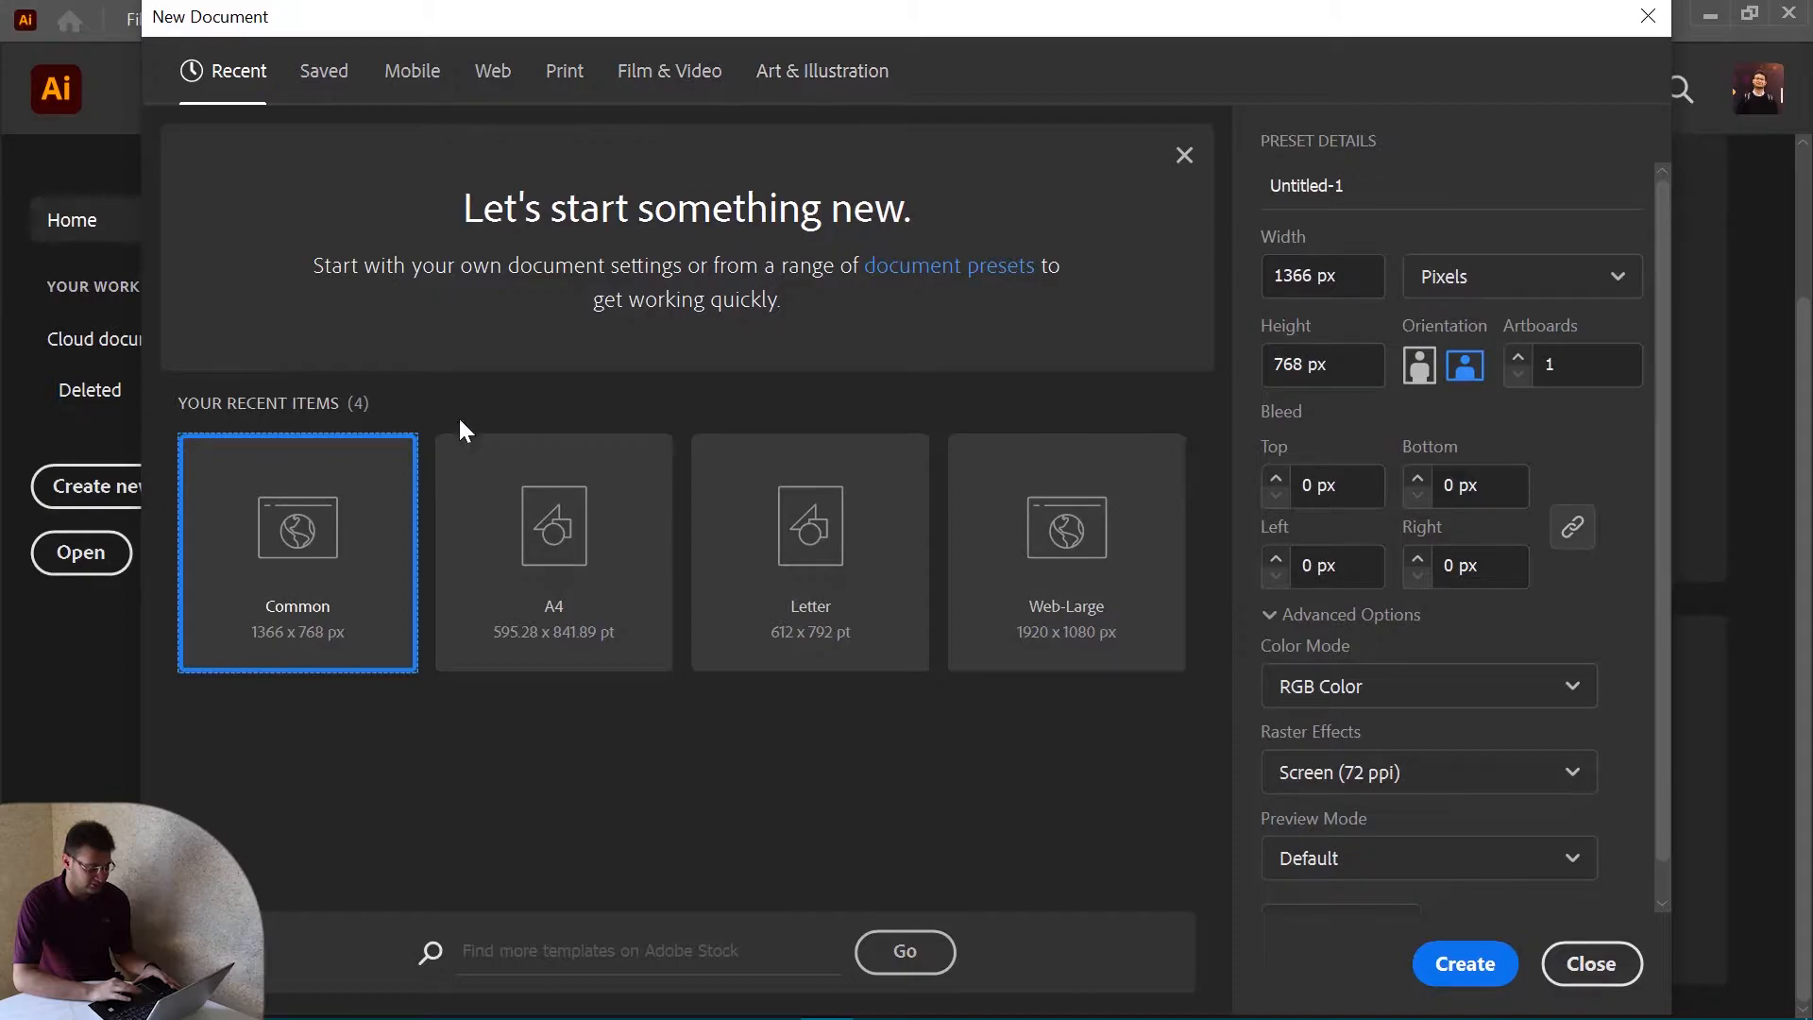
Compare the dimensions, units and color modes of the recent A4, Letter and Web-Large document presets.
{"action": "left_click", "coordinate": [521, 633]}
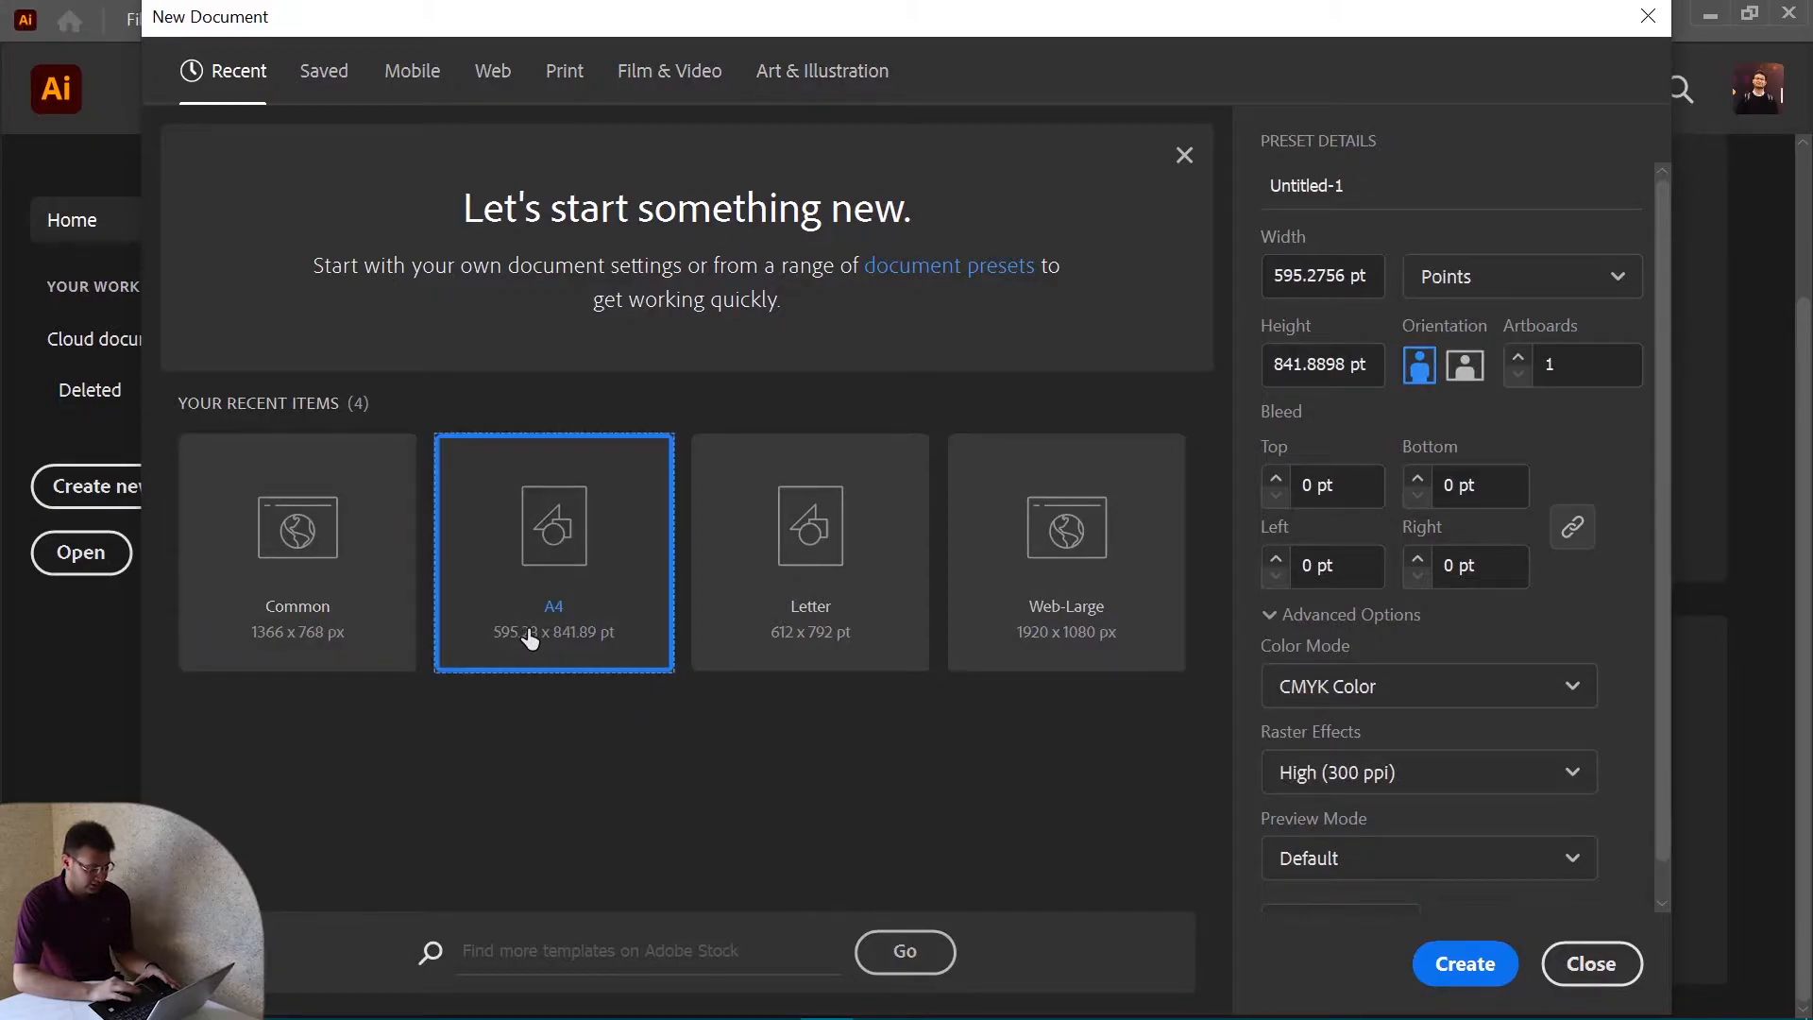
{"action": "left_click", "coordinate": [760, 606]}
{"action": "left_click", "coordinate": [1047, 607]}
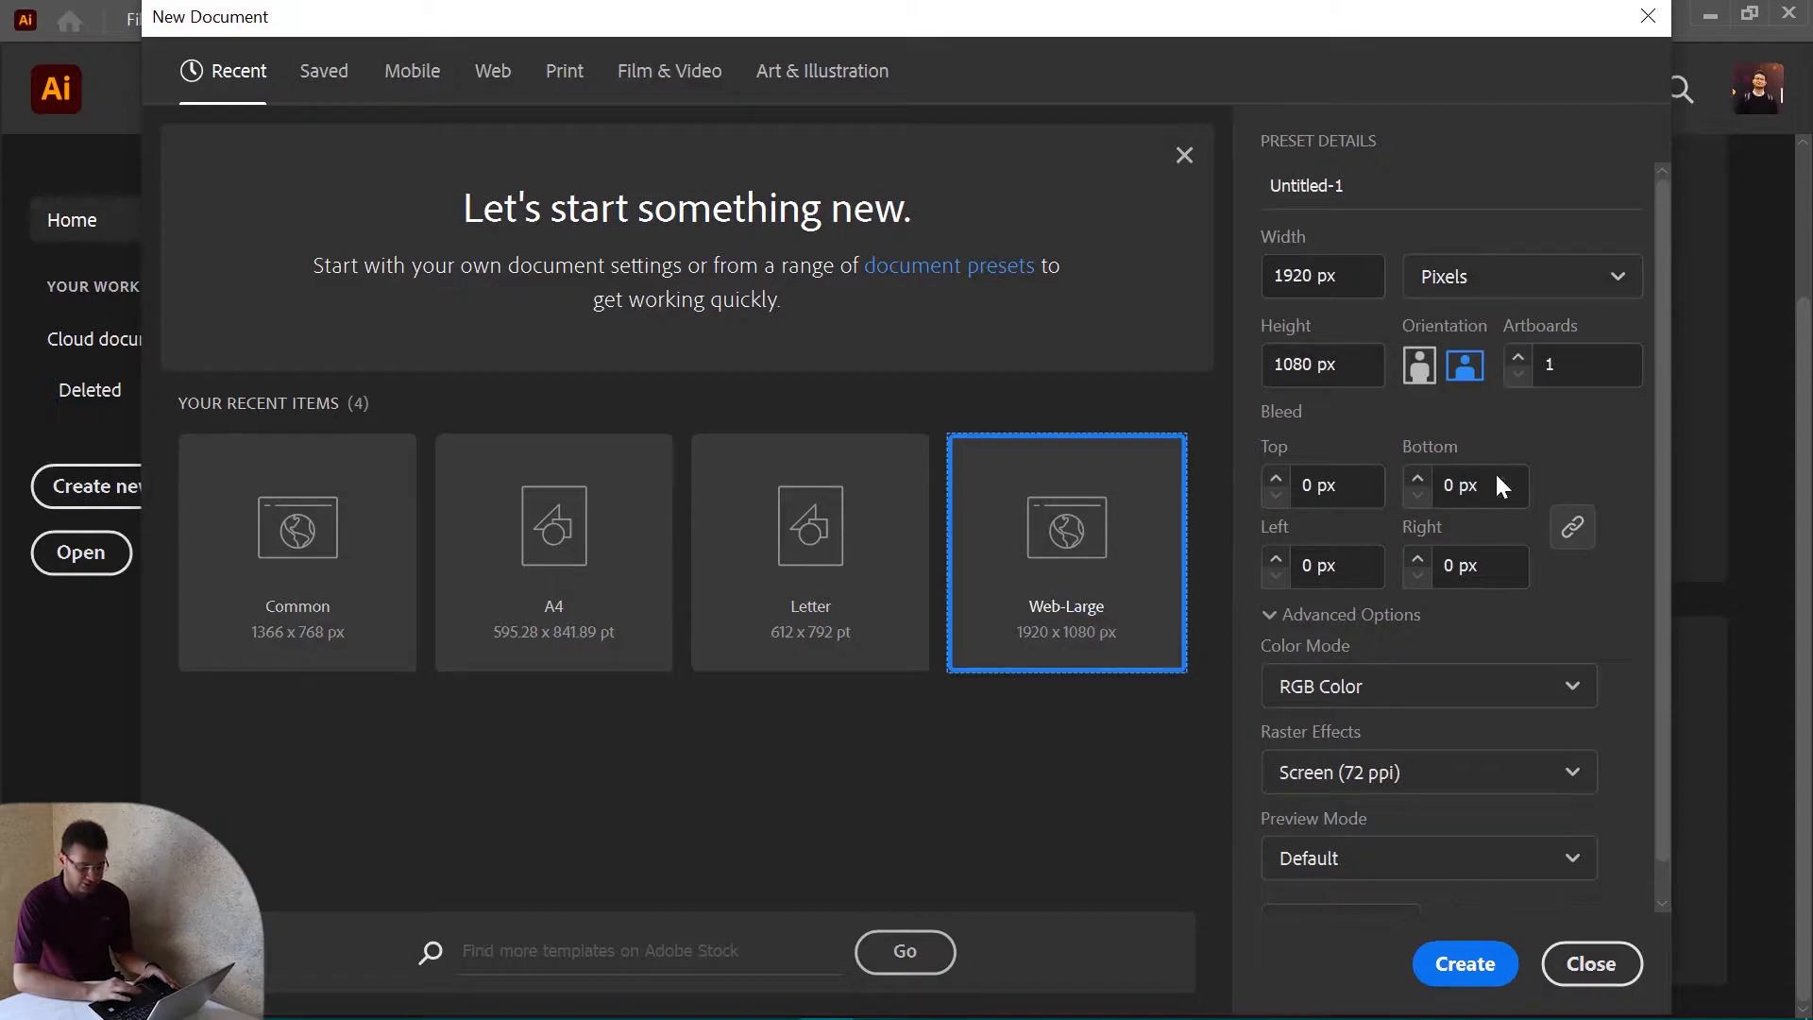
{"action": "left_click", "coordinate": [833, 648]}
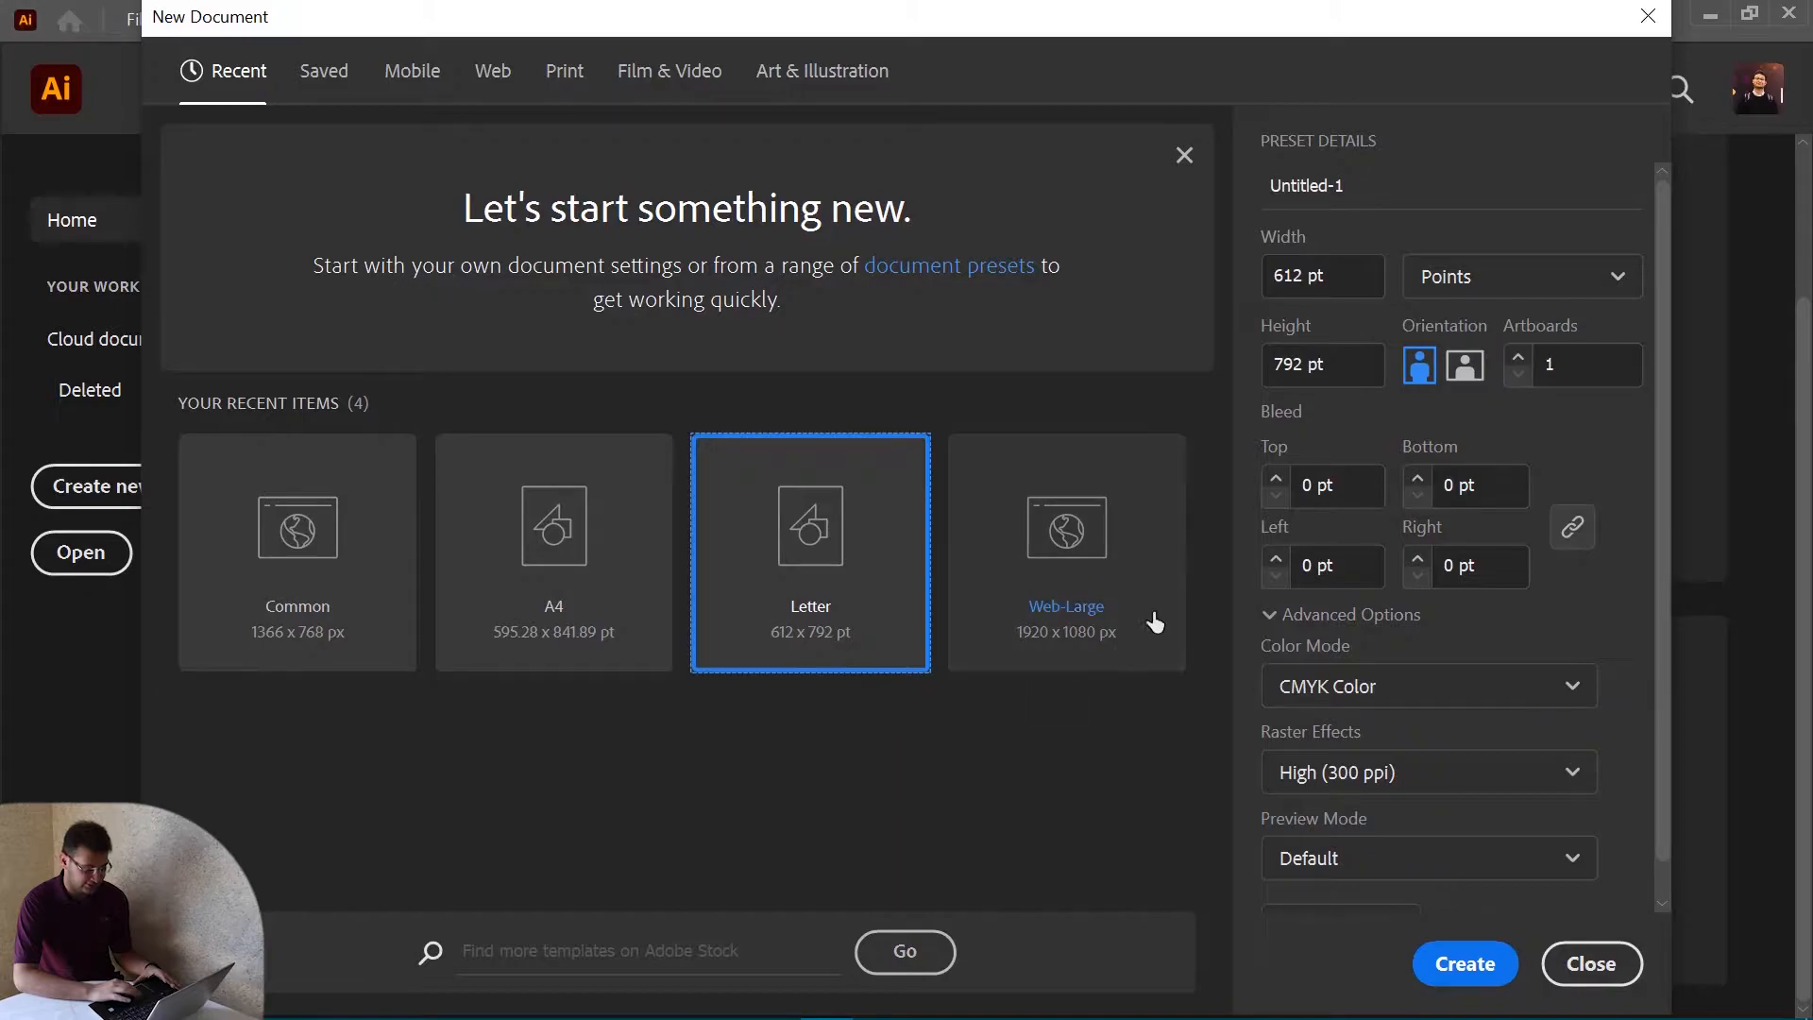
{"action": "left_click", "coordinate": [1120, 535]}
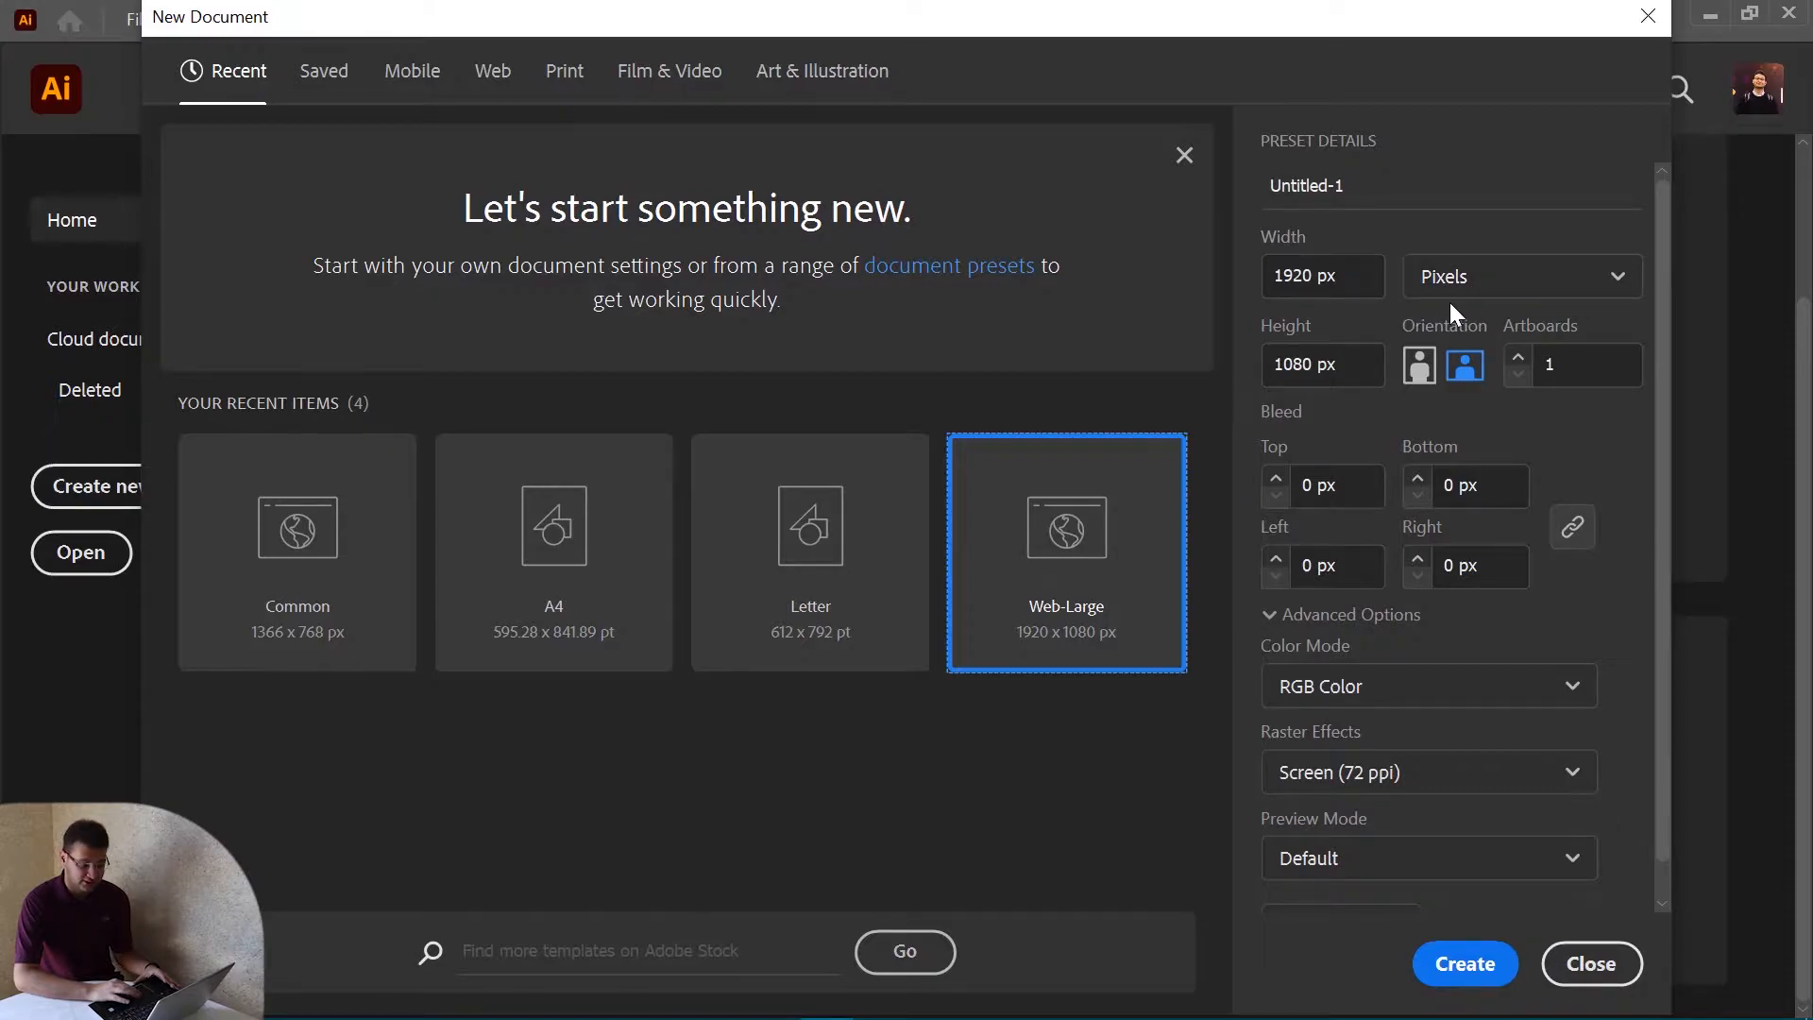
Try inches as the unit for the Web-Large preset, and revisit the Letter and A4 presets.
{"action": "left_click", "coordinate": [1523, 296]}
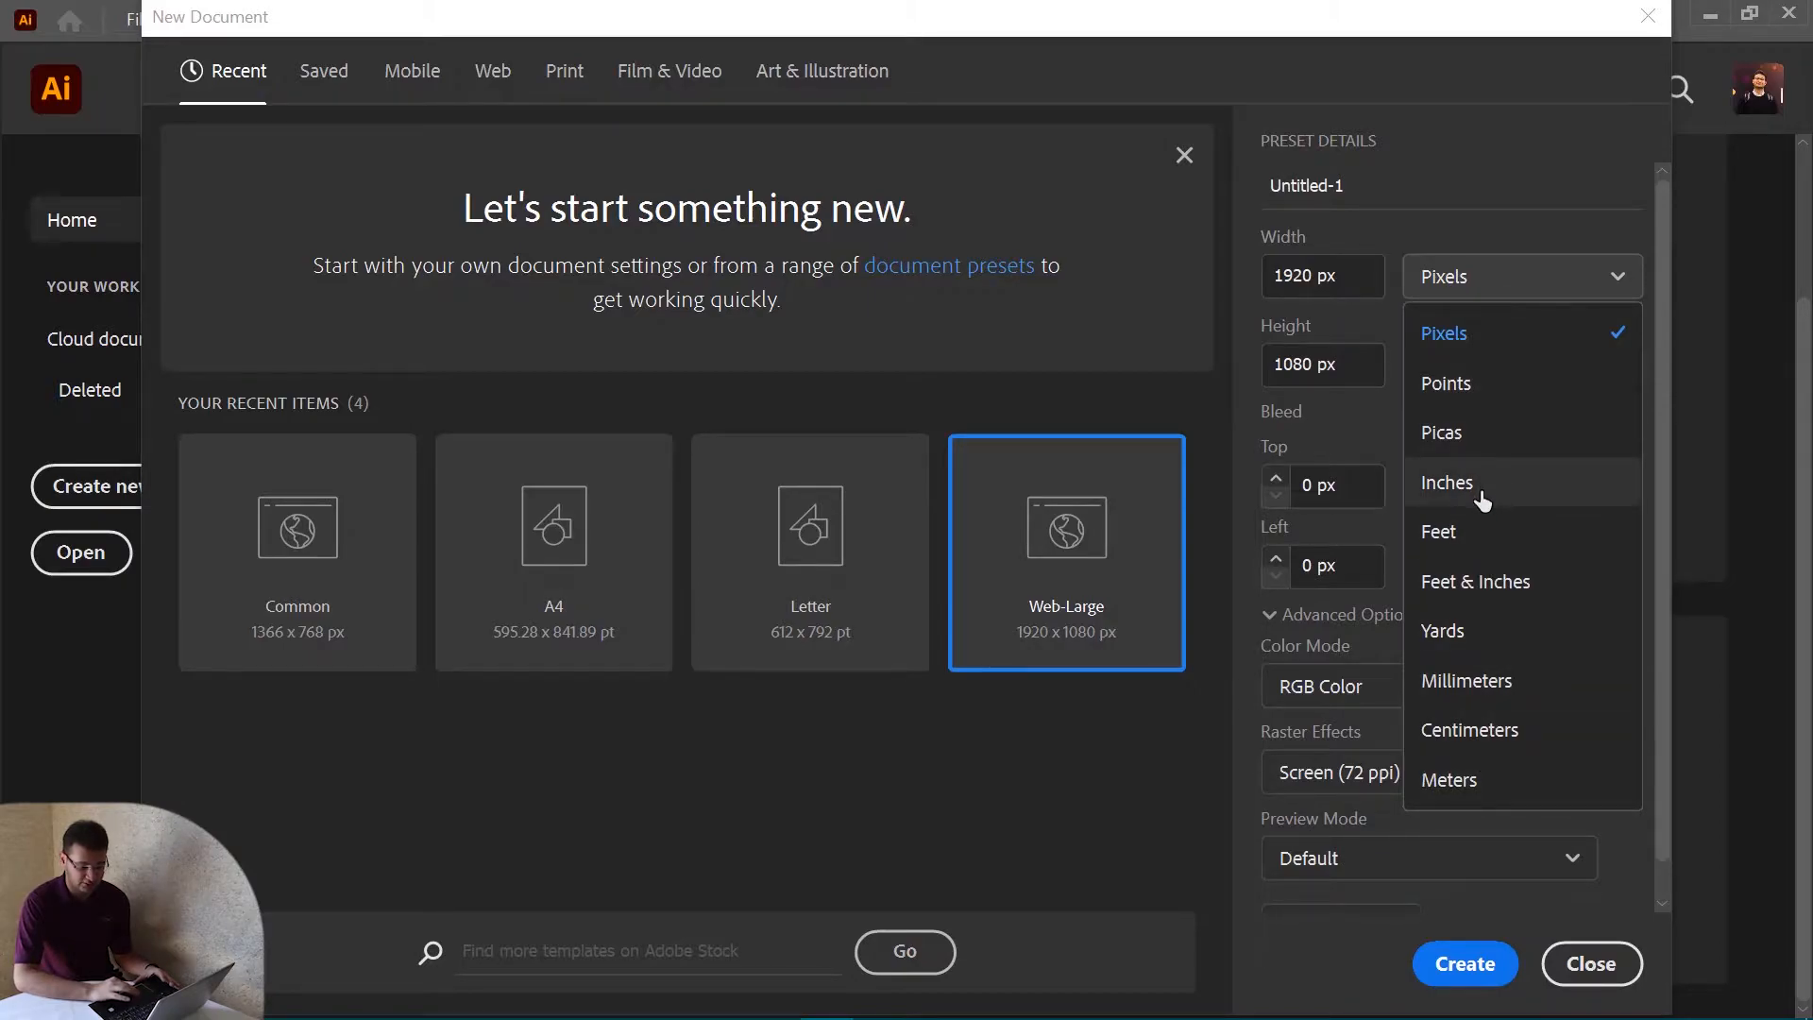
{"action": "key", "text": "Escape"}
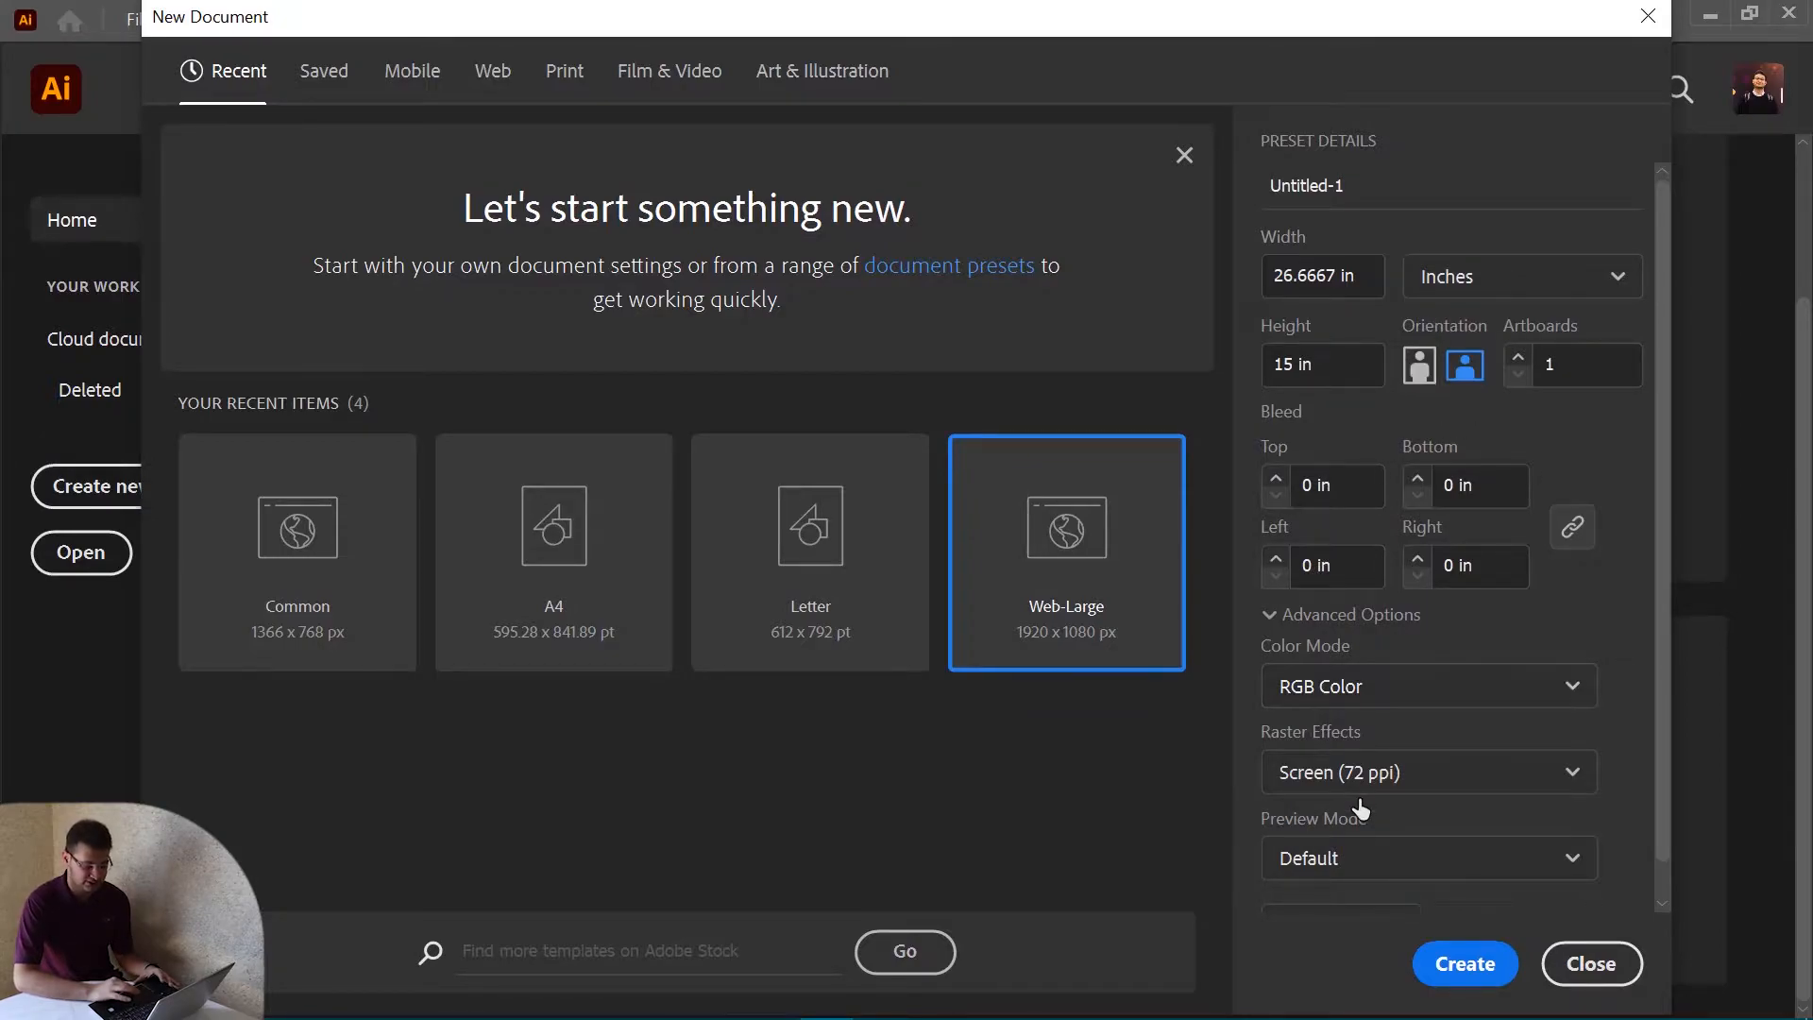
{"action": "left_click", "coordinate": [864, 638]}
{"action": "left_click", "coordinate": [625, 636]}
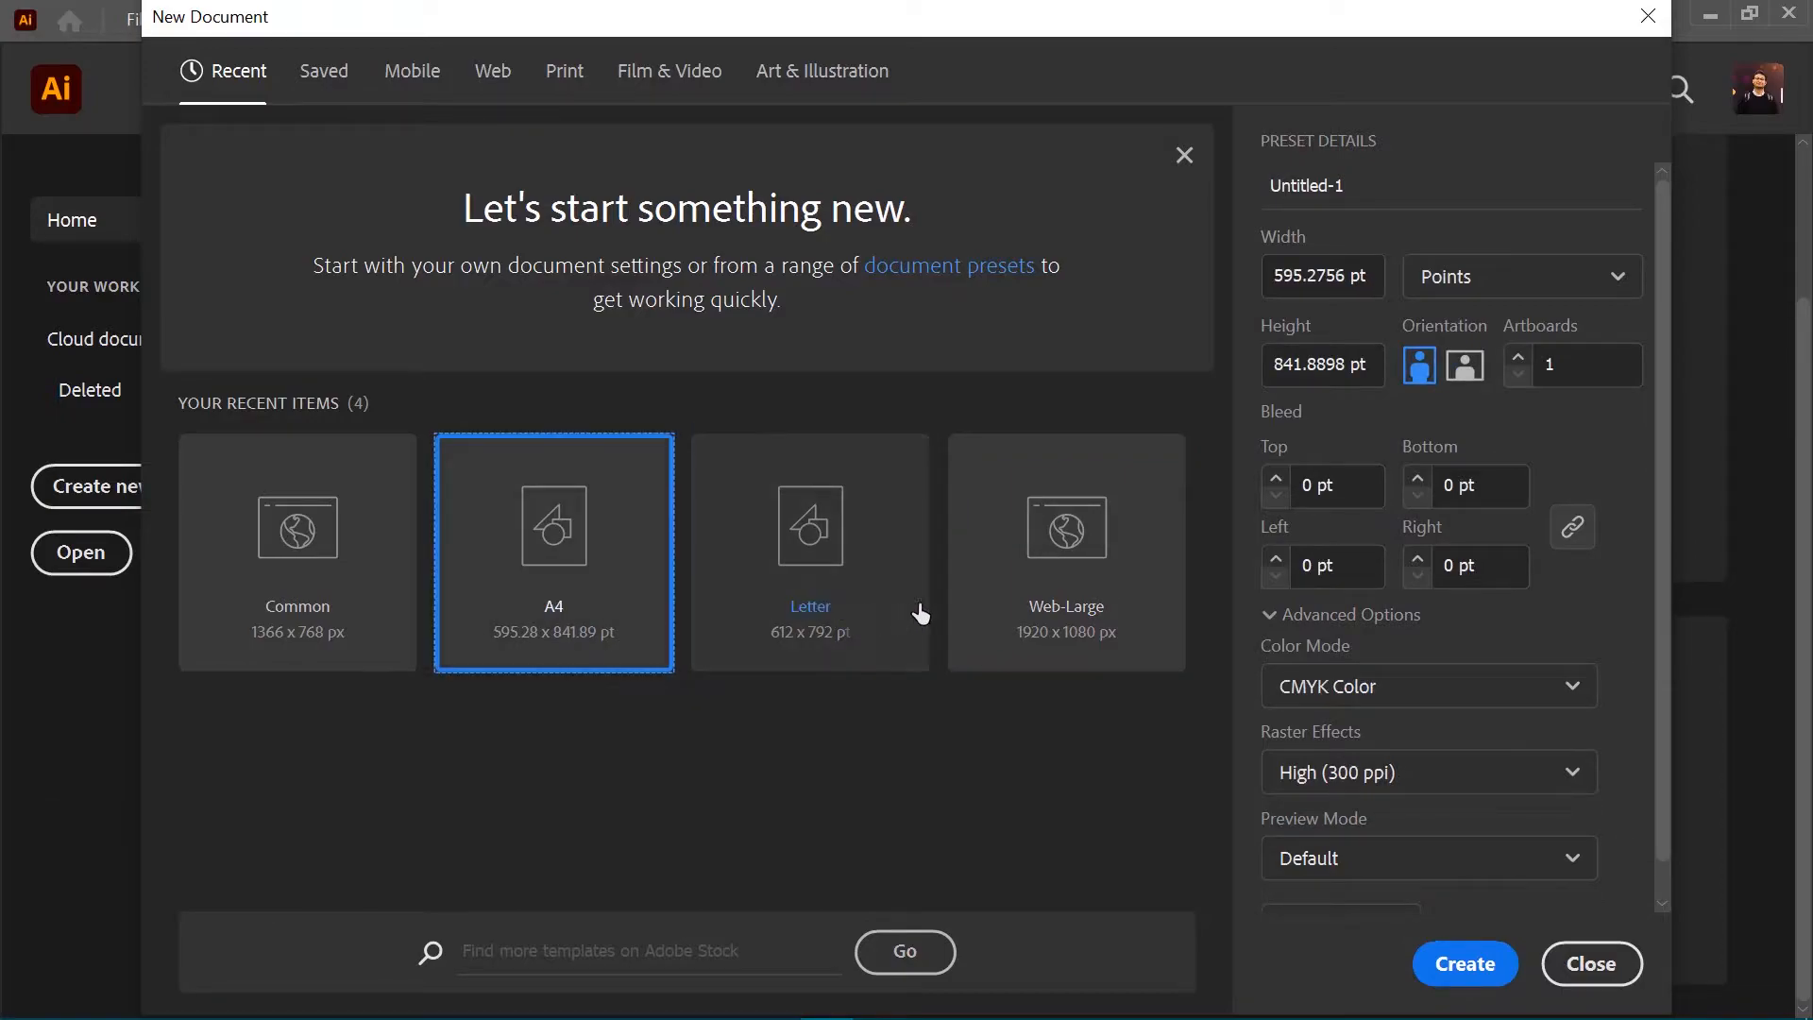
Create a new document from the Web-Large preset with its units set to inches.
{"action": "left_click", "coordinate": [994, 619]}
{"action": "left_click", "coordinate": [1470, 272]}
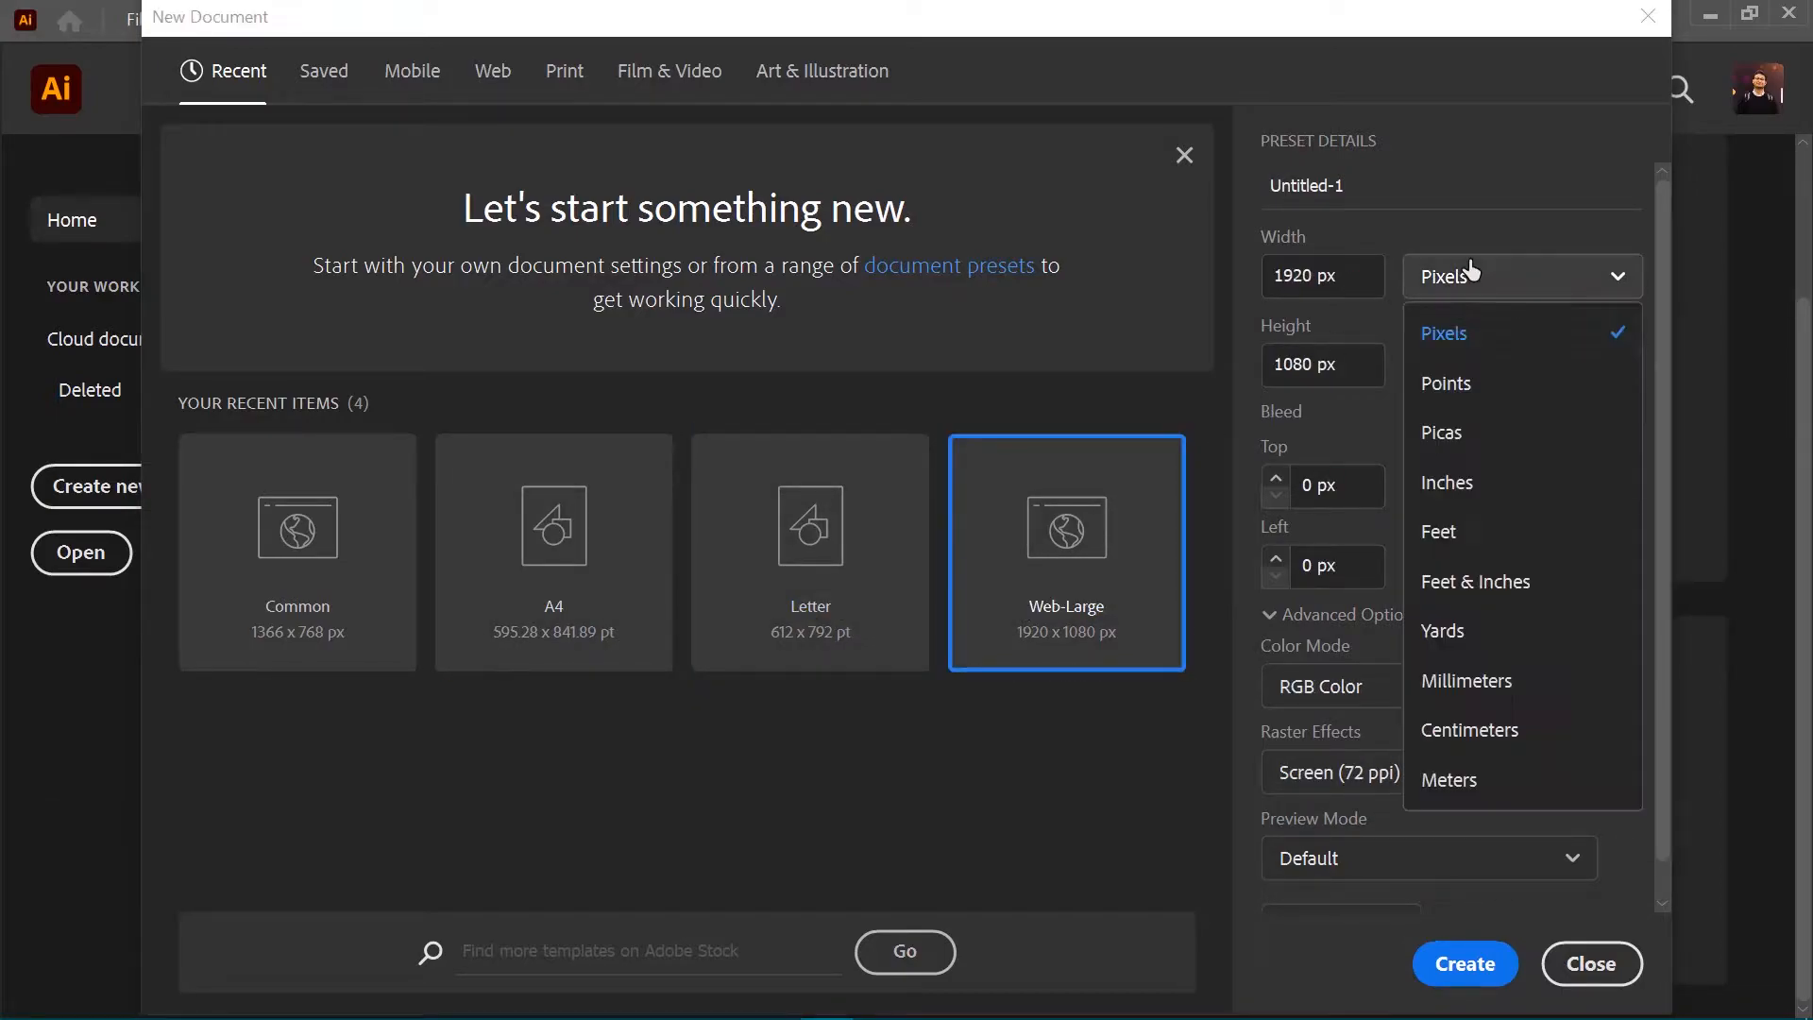
{"action": "left_click", "coordinate": [1496, 505]}
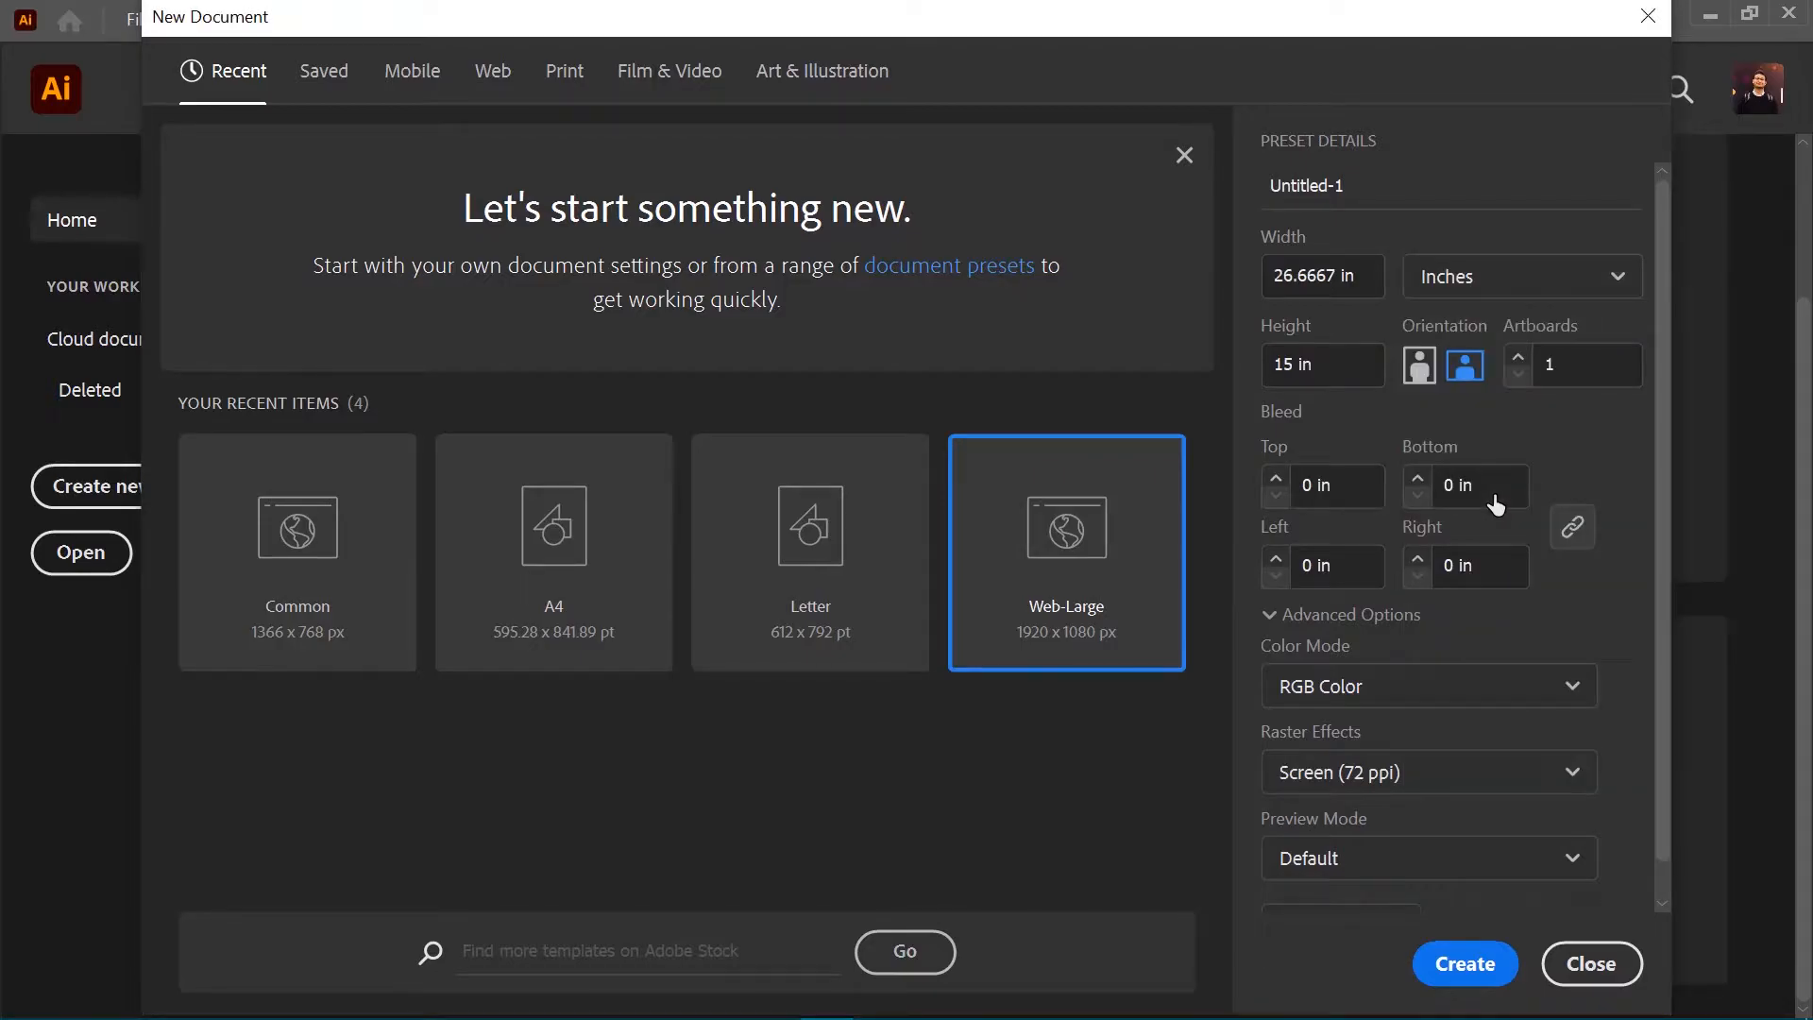
{"action": "left_click", "coordinate": [1458, 958]}
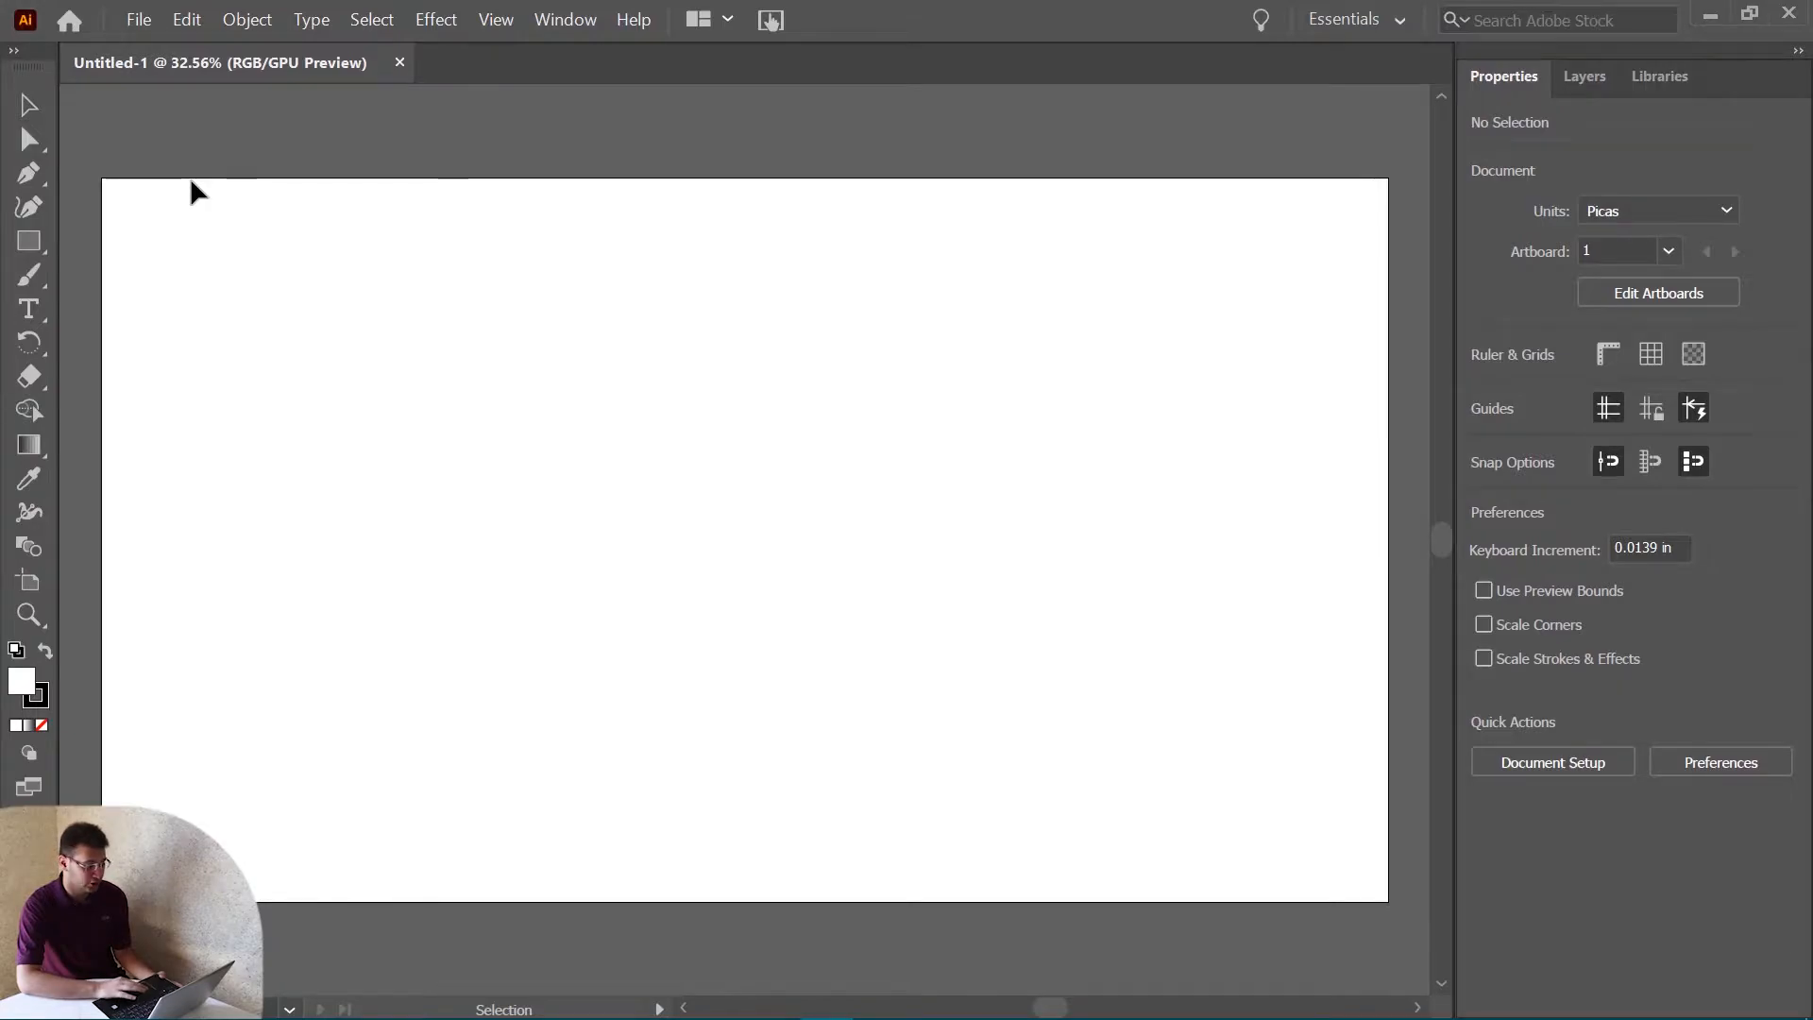
{"action": "left_click", "coordinate": [140, 21]}
{"action": "mouse_move", "coordinate": [192, 36]}
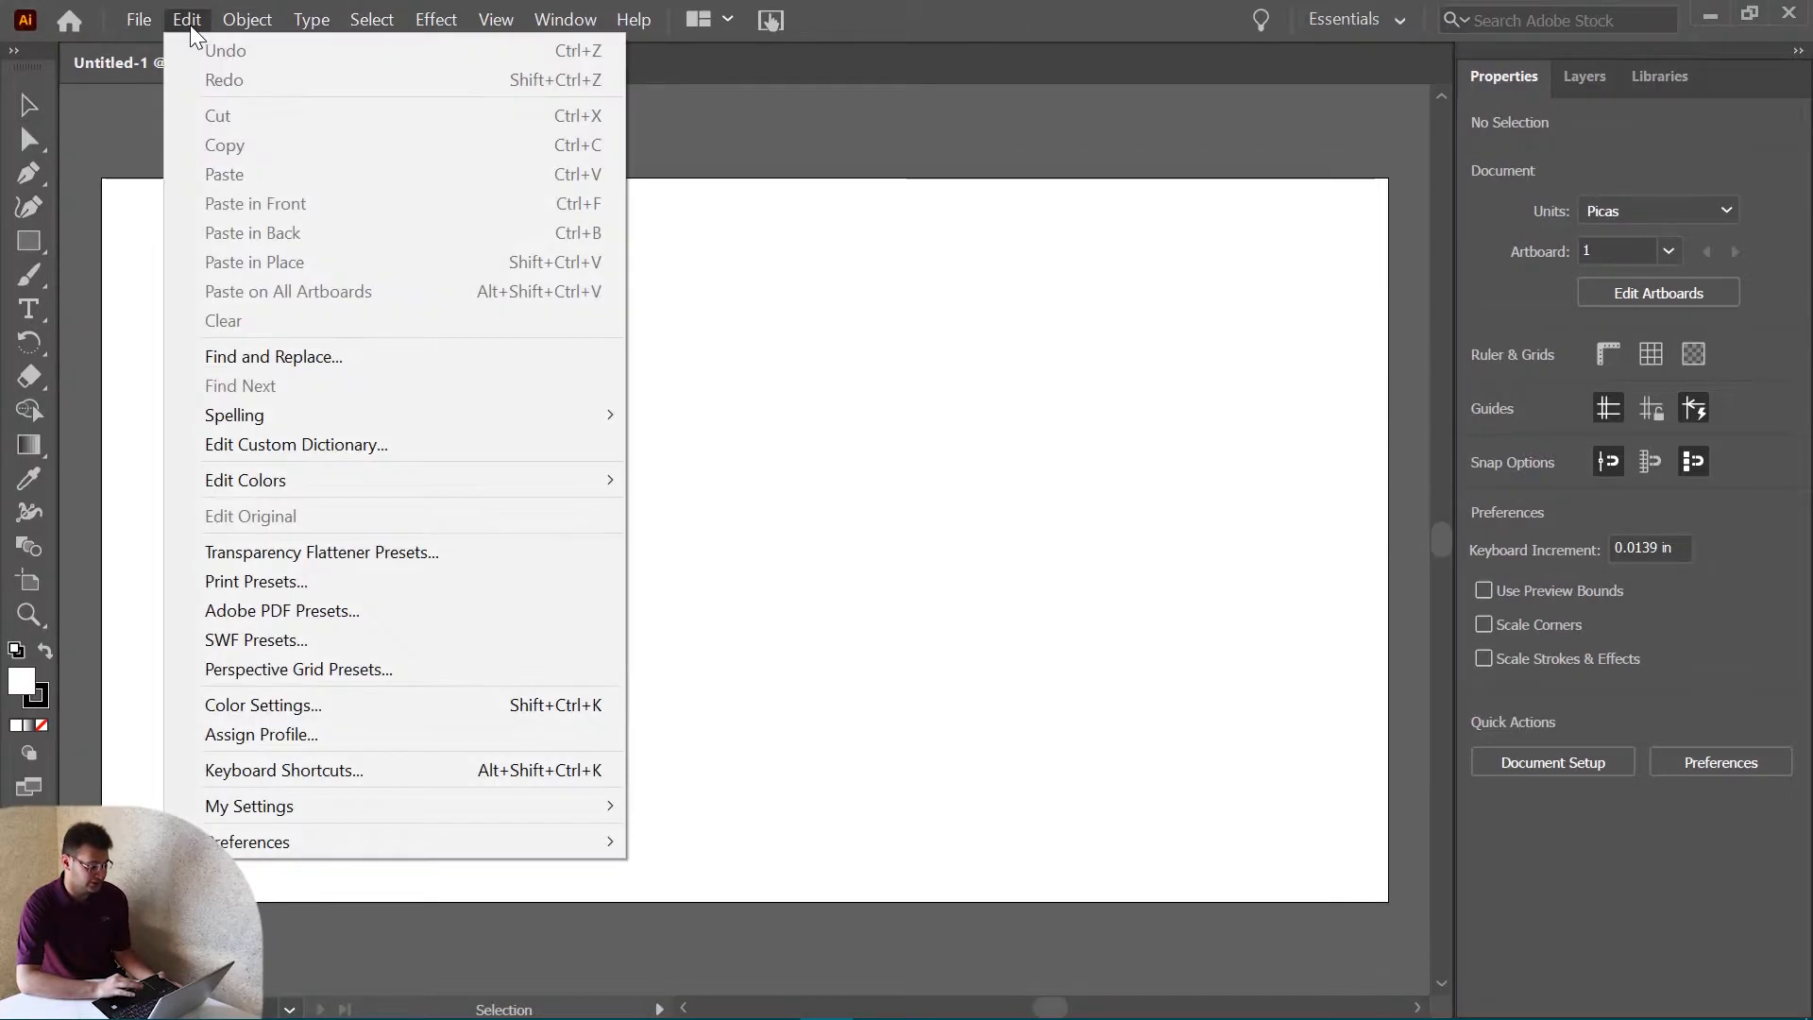
{"action": "mouse_move", "coordinate": [247, 23]}
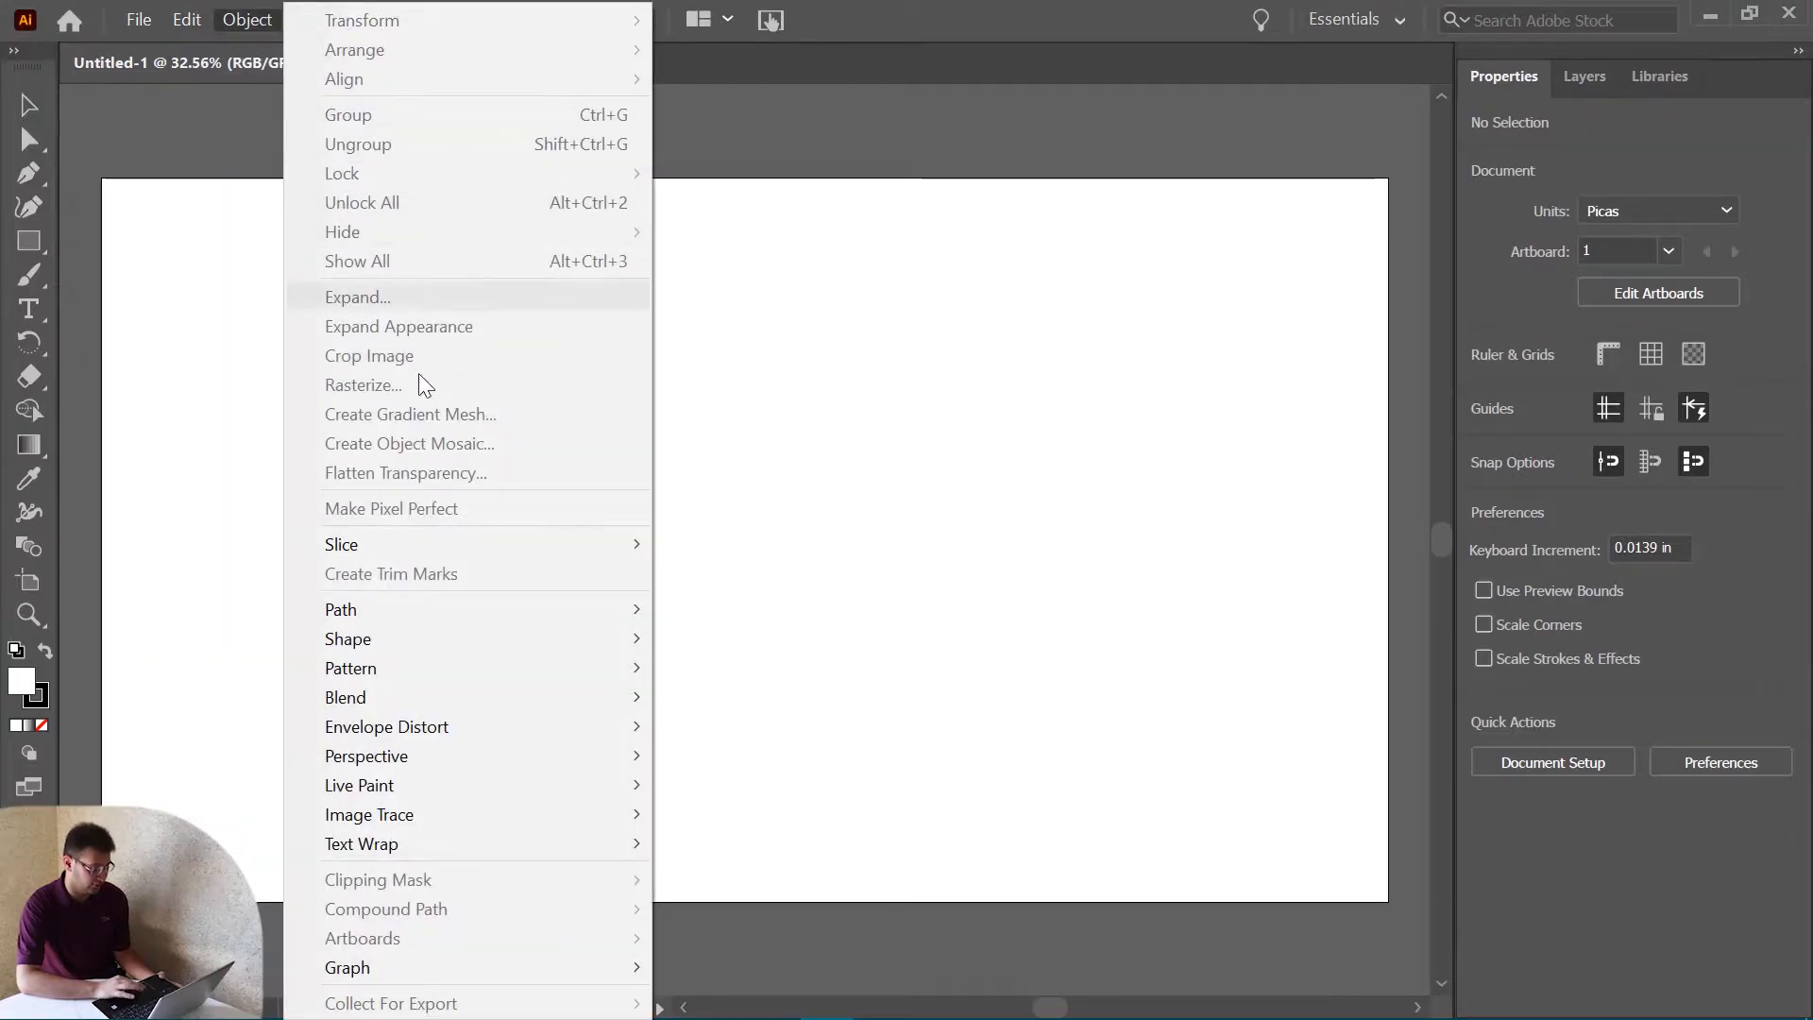
{"action": "left_click", "coordinate": [220, 114]}
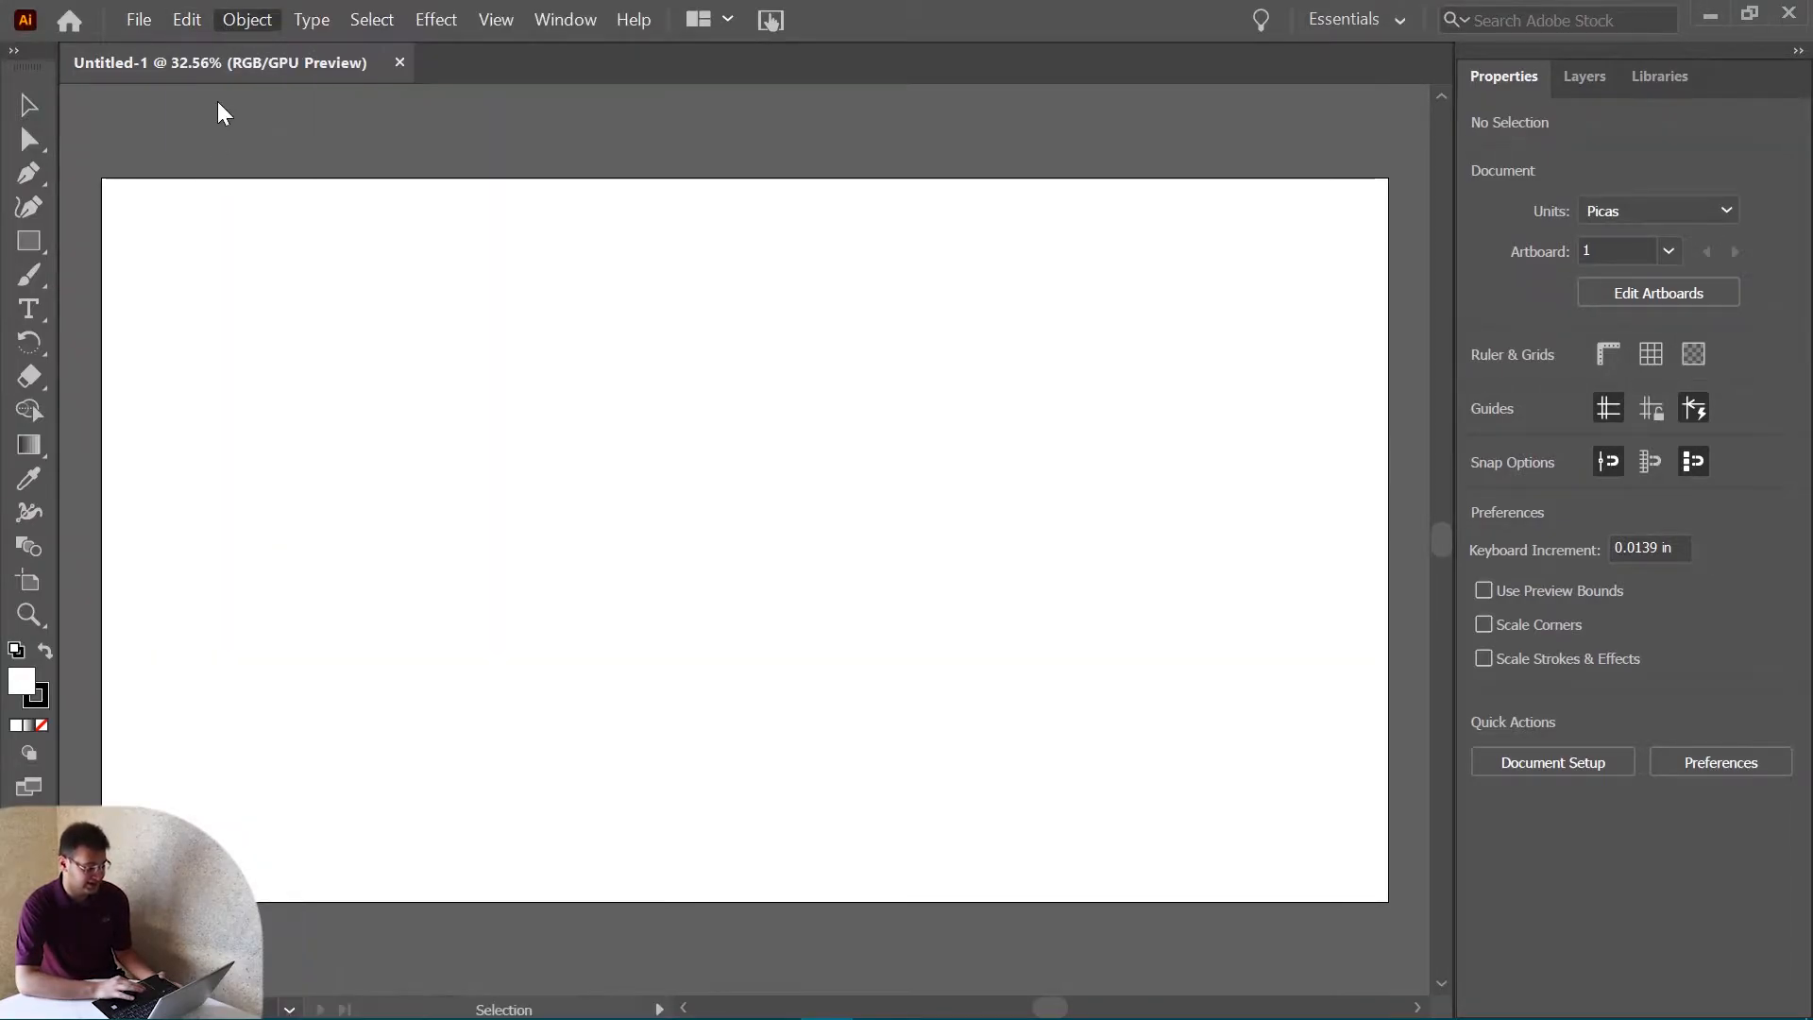
{"action": "left_click", "coordinate": [313, 21]}
{"action": "mouse_move", "coordinate": [425, 35]}
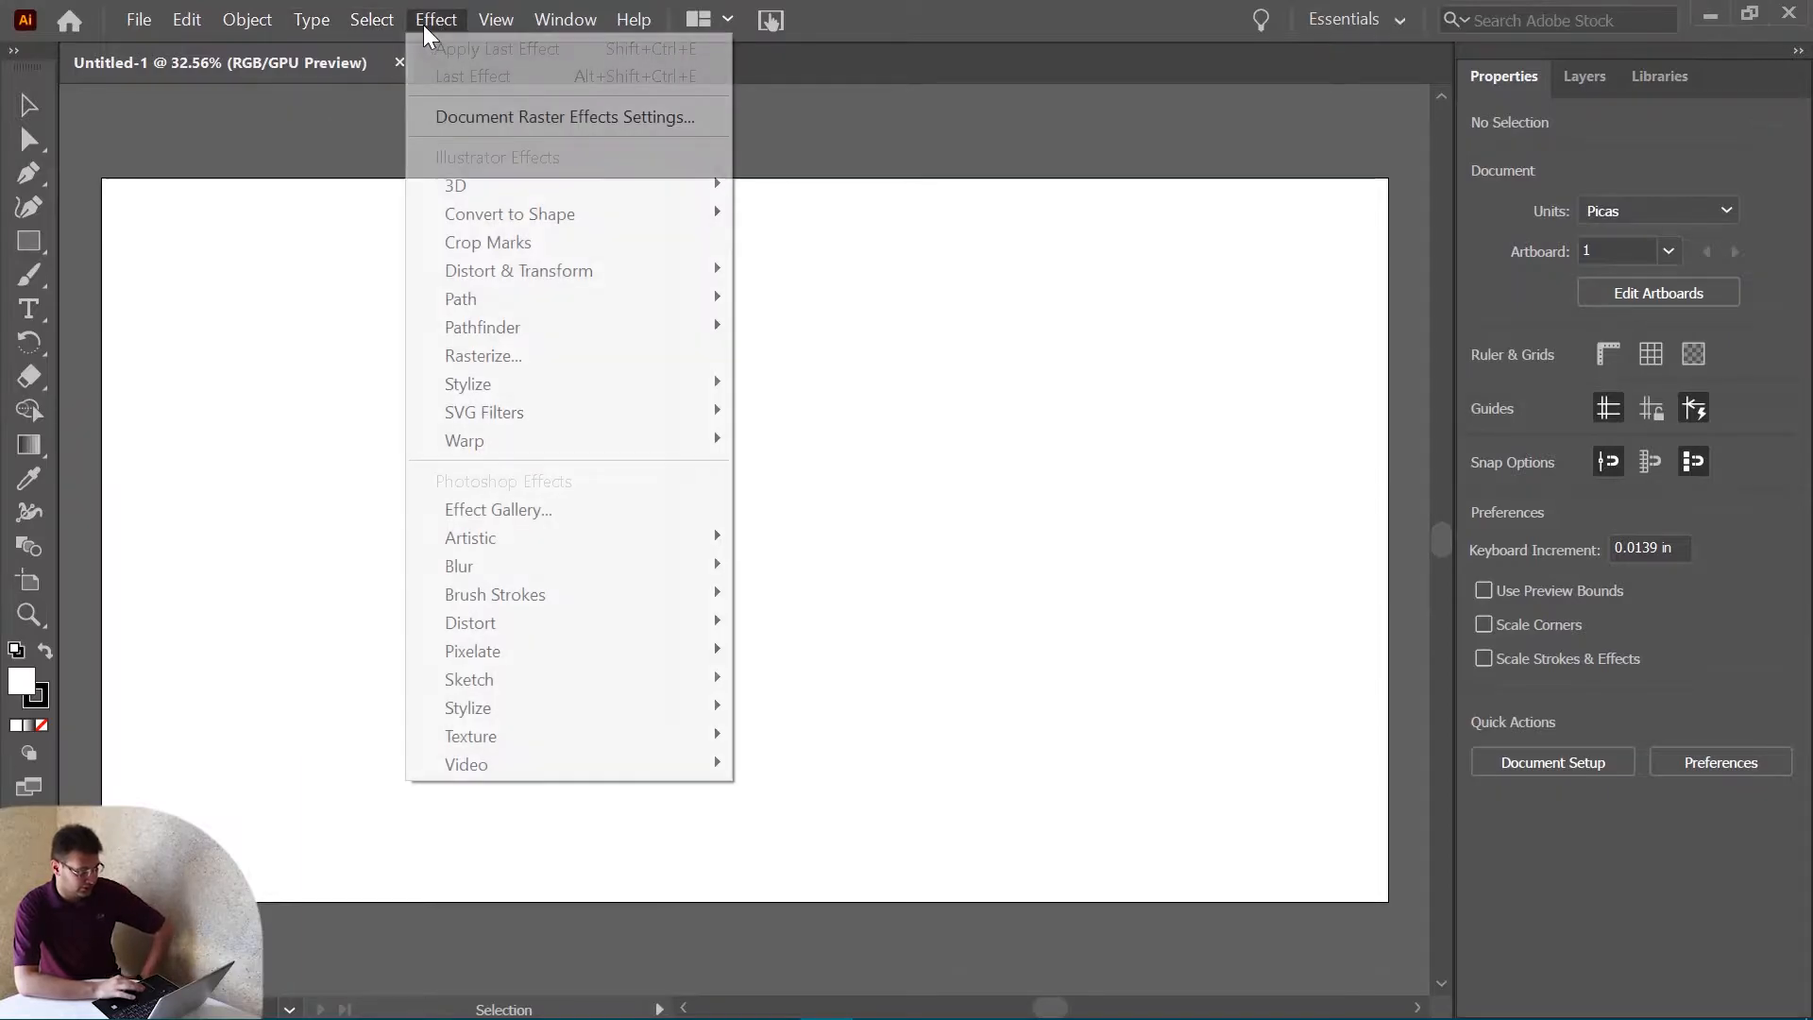
{"action": "left_click", "coordinate": [475, 168]}
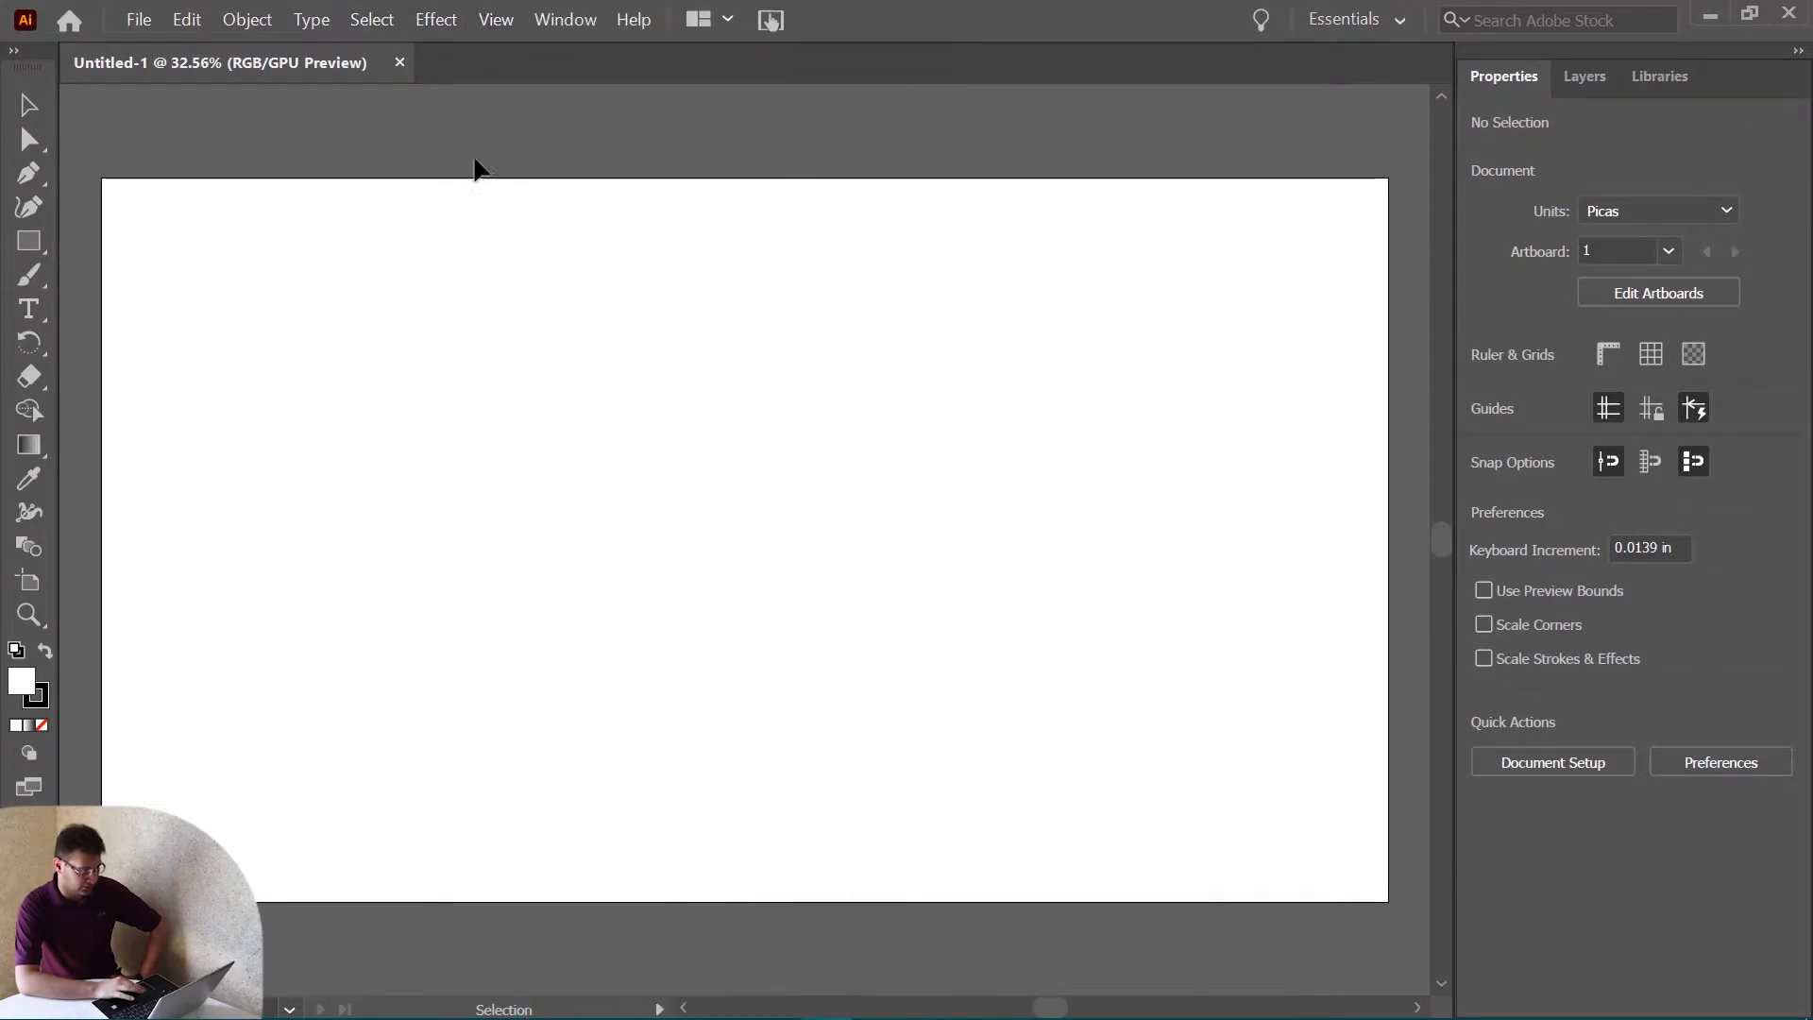
{"action": "left_click", "coordinate": [577, 21]}
{"action": "left_click", "coordinate": [586, 19]}
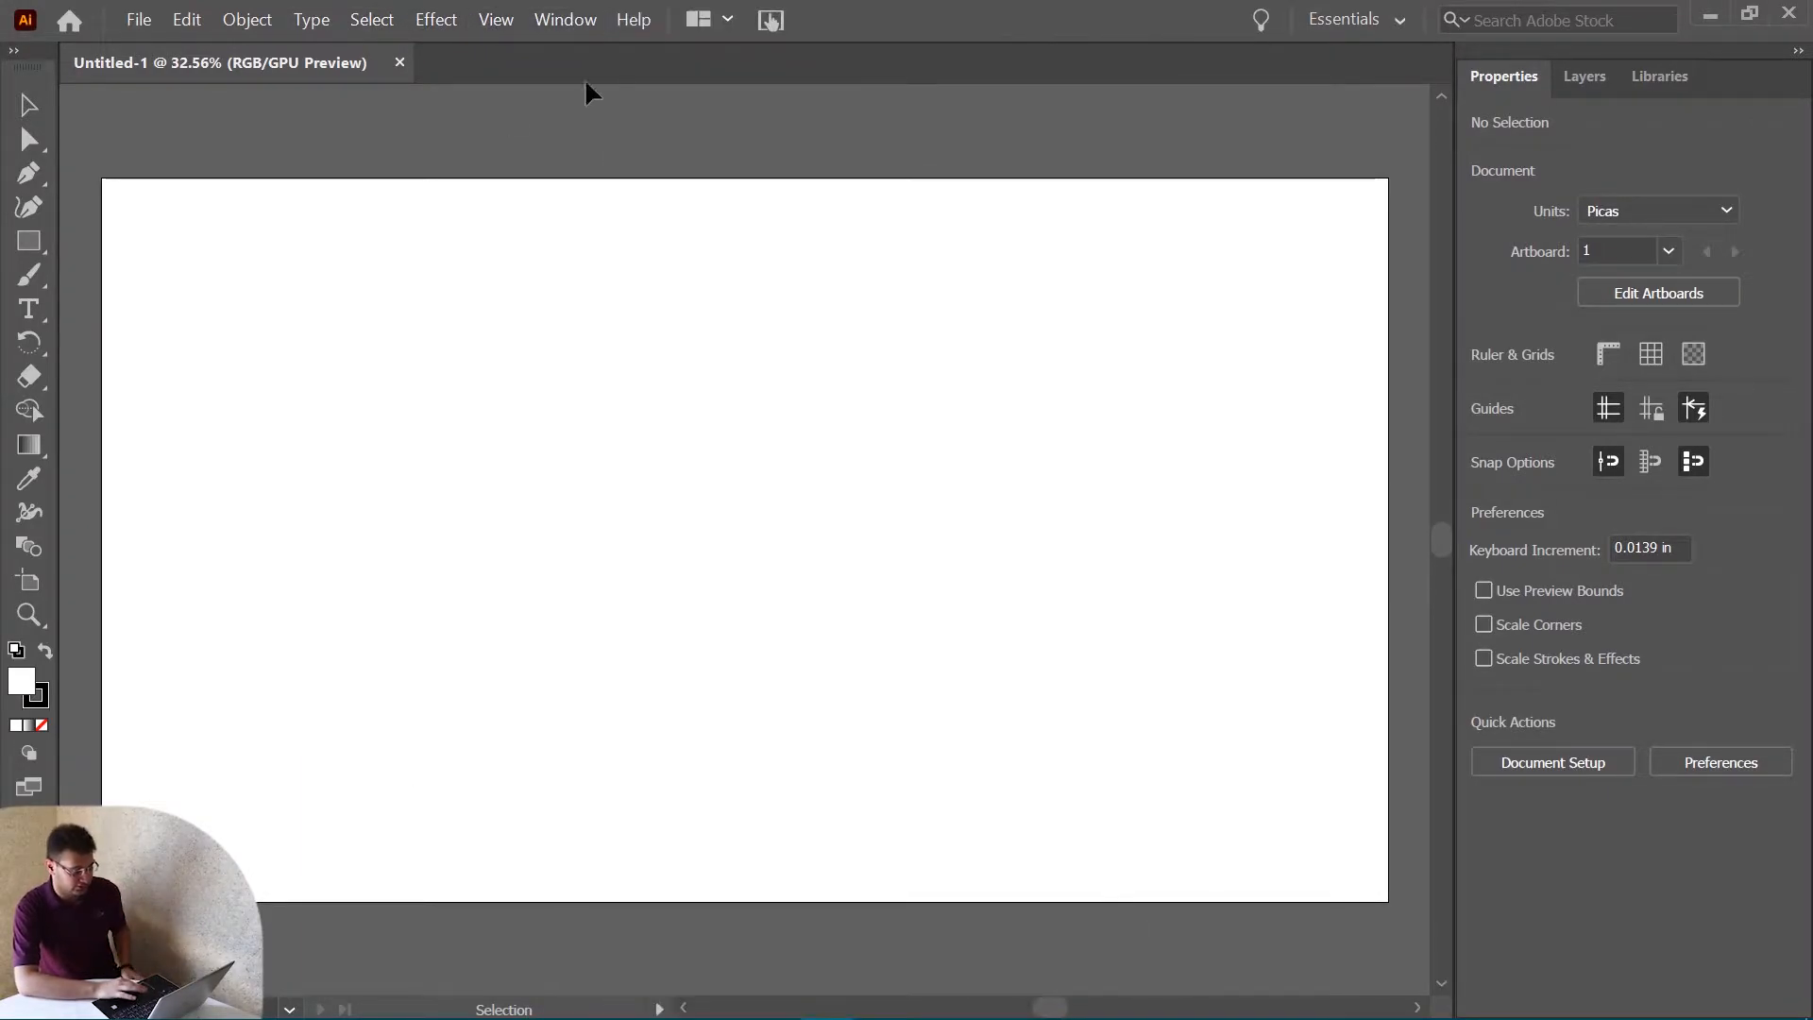
{"action": "left_click", "coordinate": [628, 26]}
{"action": "left_click", "coordinate": [628, 26]}
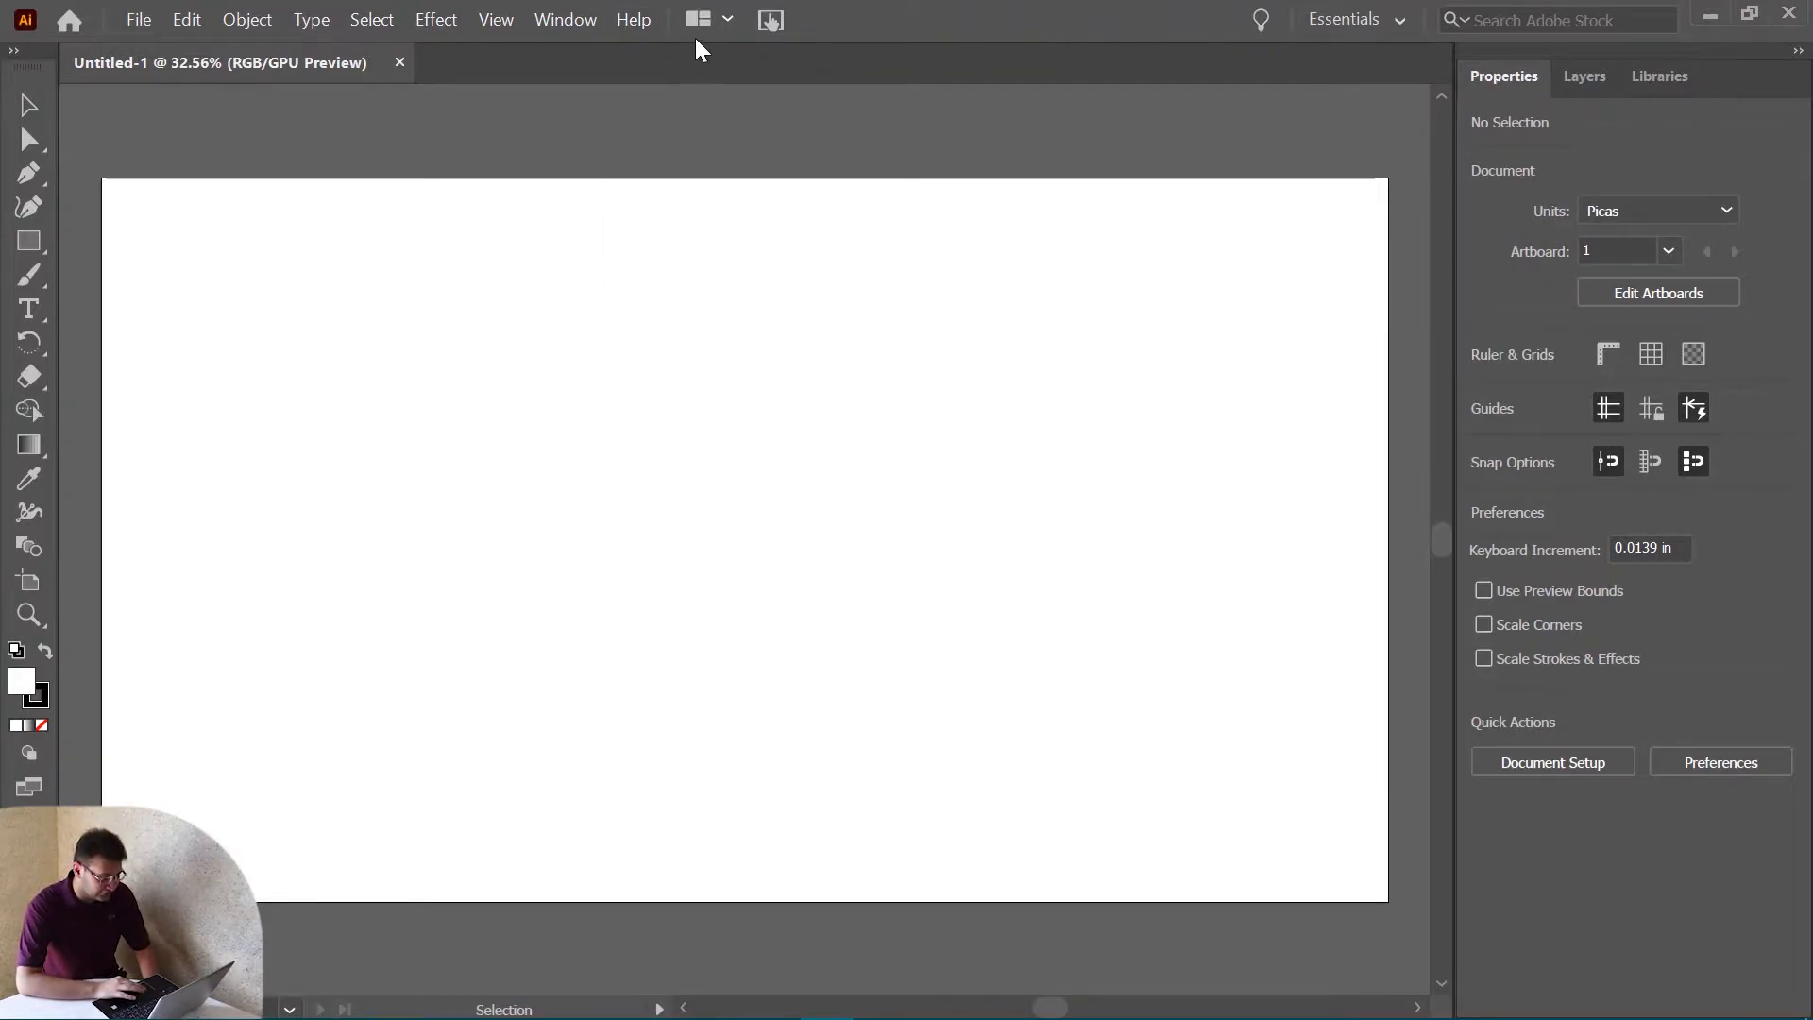
{"action": "left_click", "coordinate": [725, 20]}
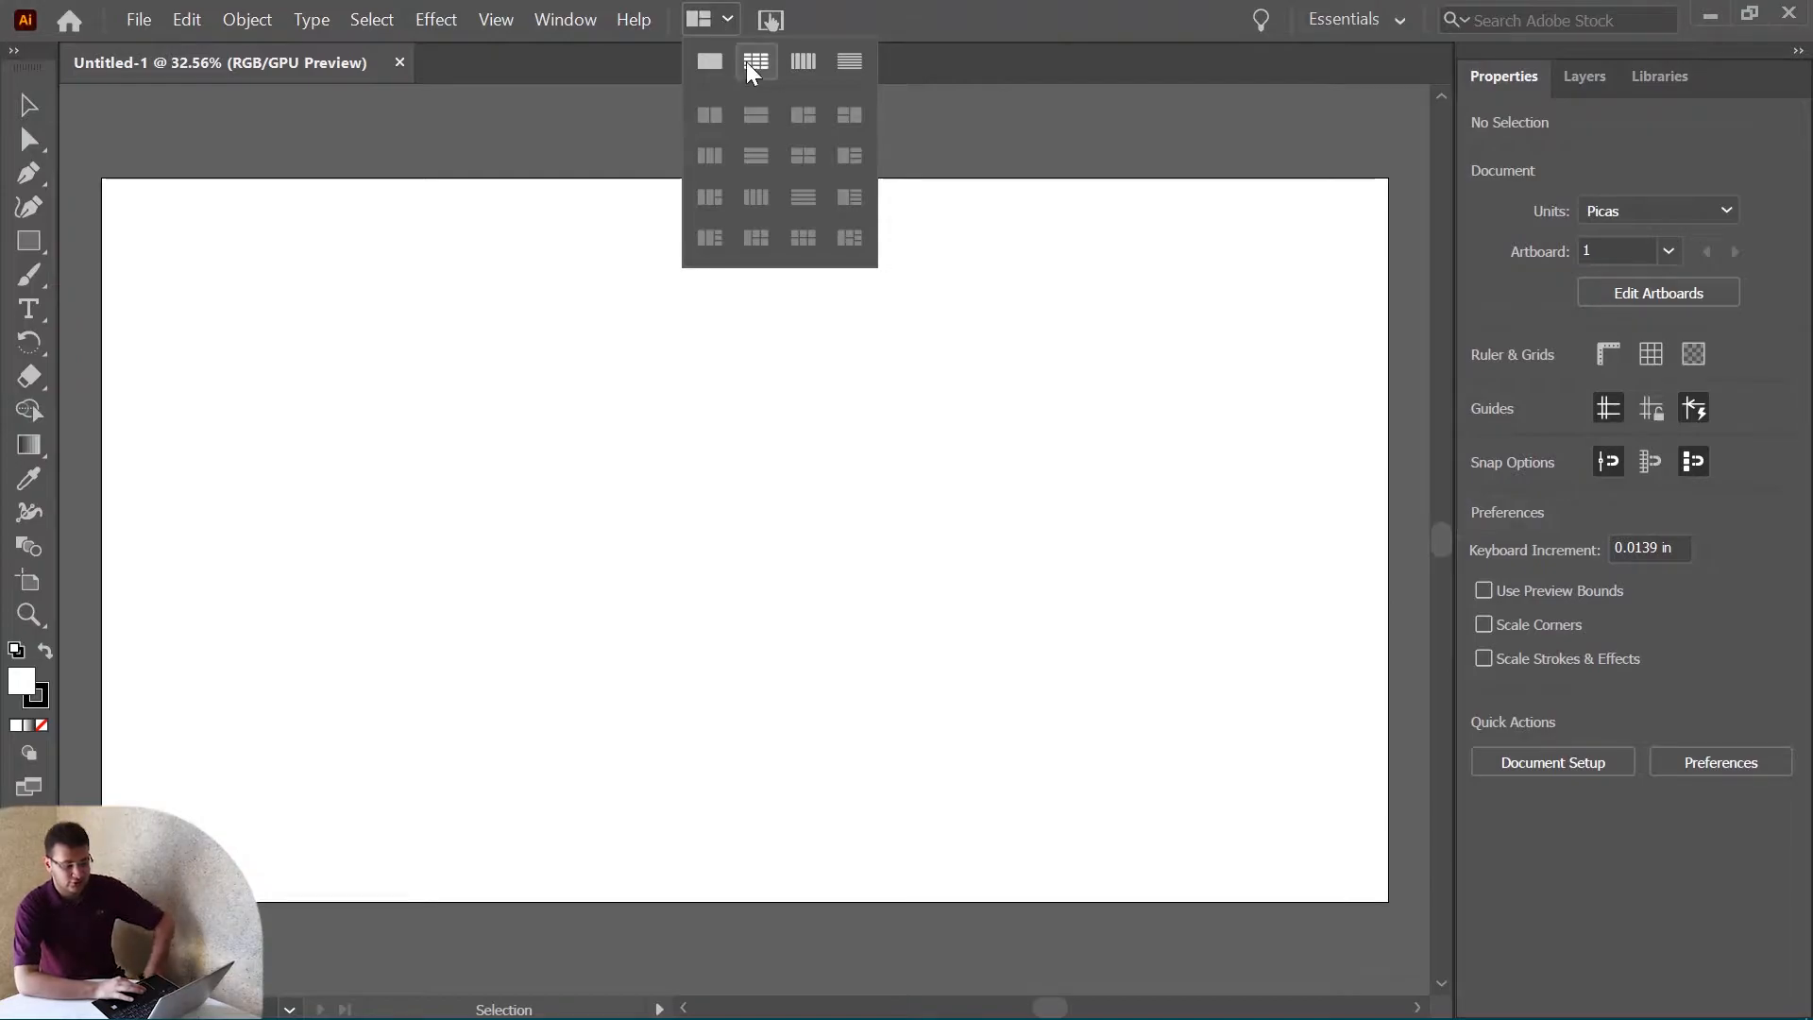
{"action": "left_click", "coordinate": [1345, 28]}
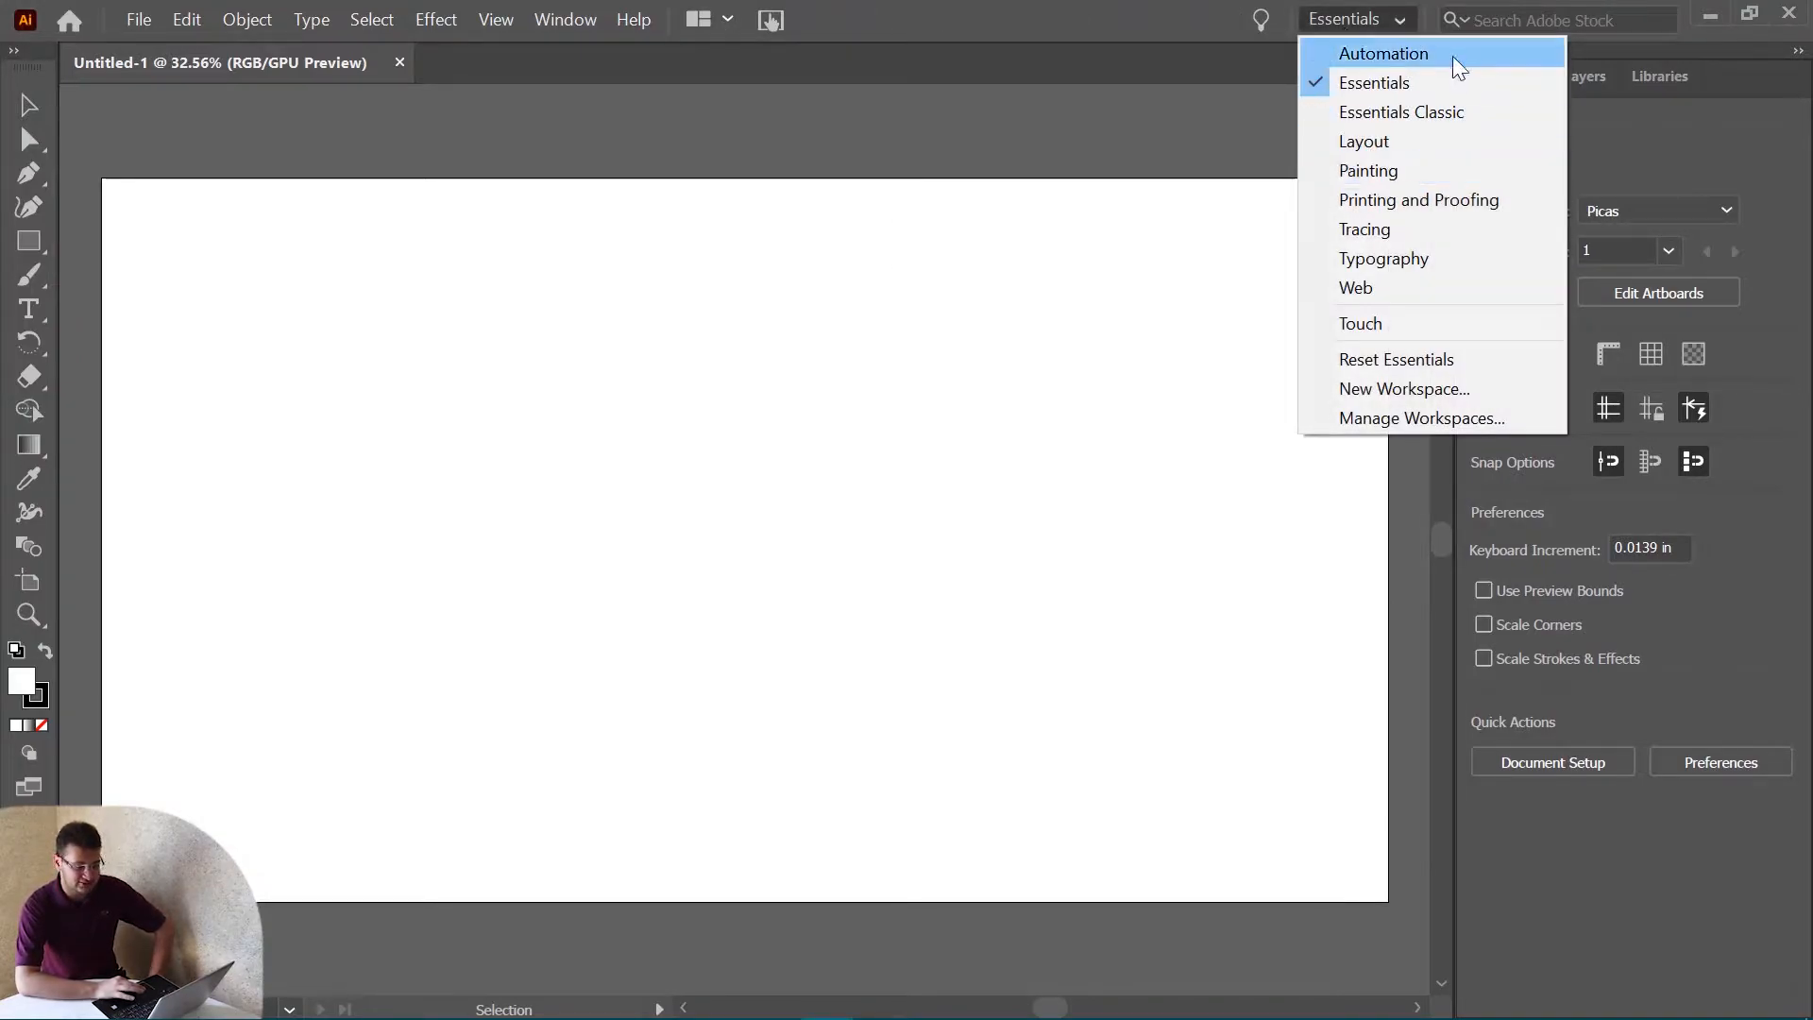
{"action": "left_click", "coordinate": [1378, 23]}
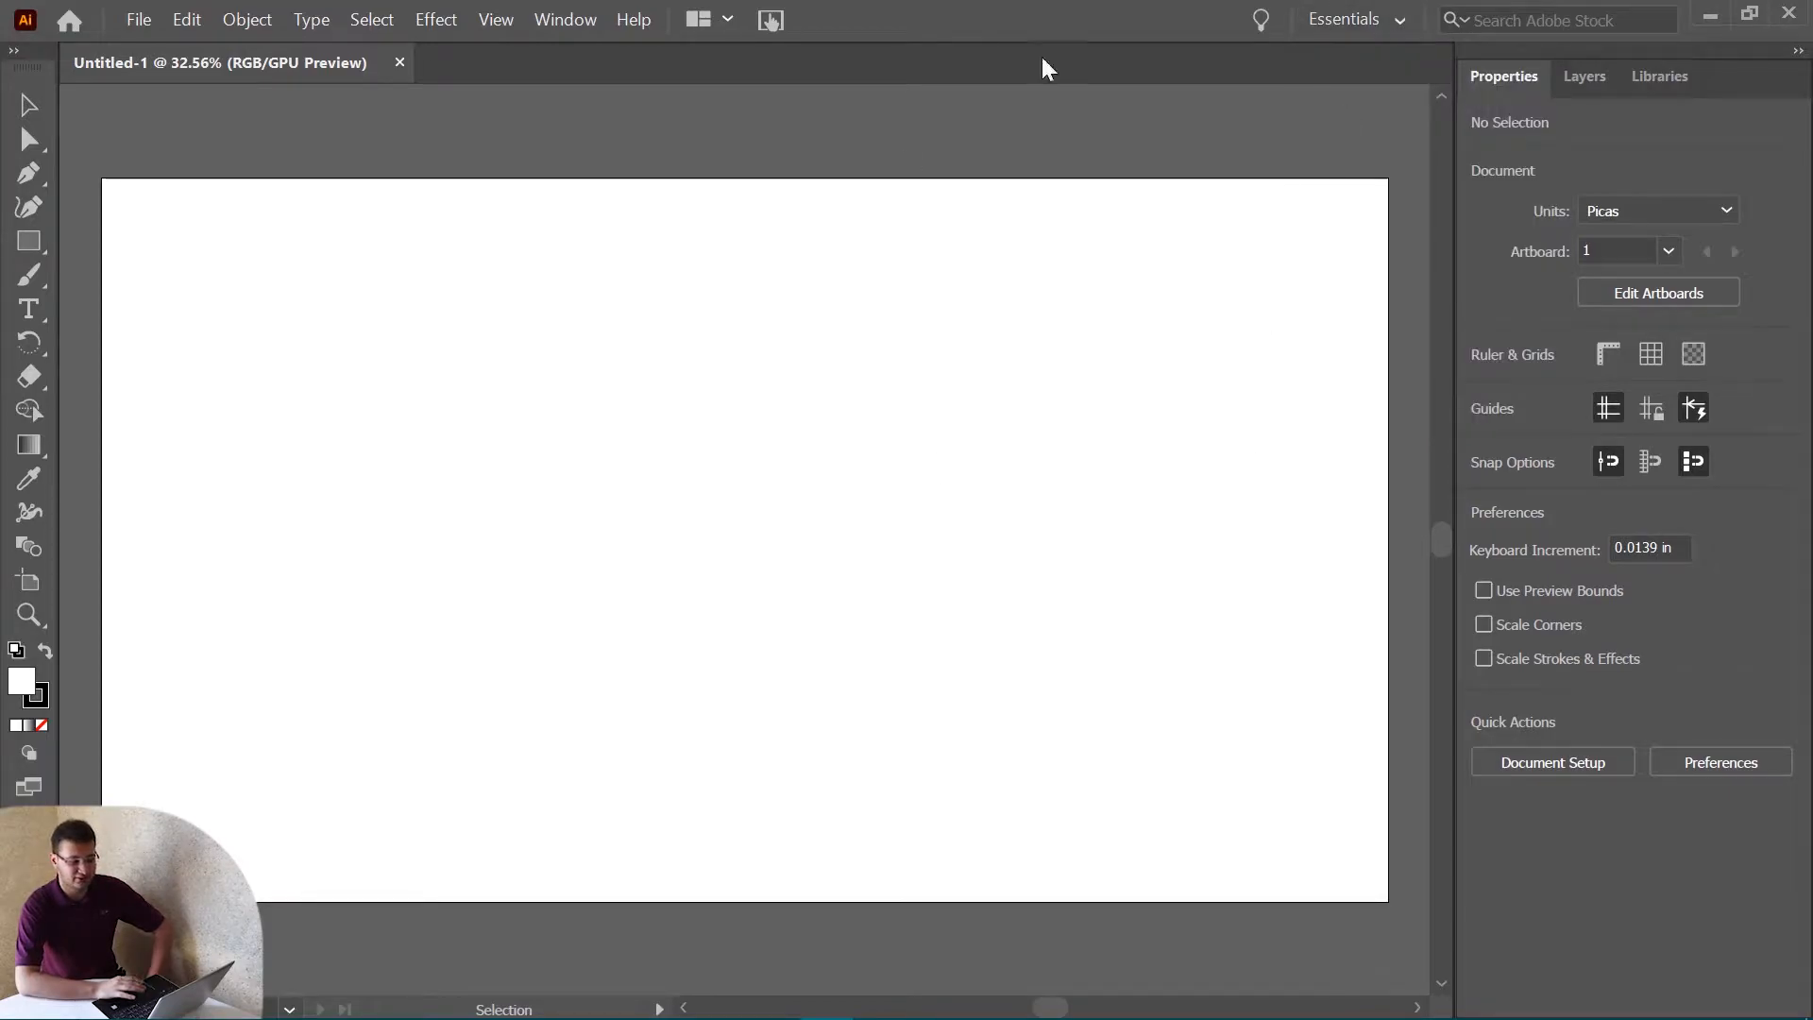
Preview the Automation, Painting, Typography and Web workspaces one after another to compare their tool and panel layouts.
{"action": "left_click", "coordinate": [1345, 28]}
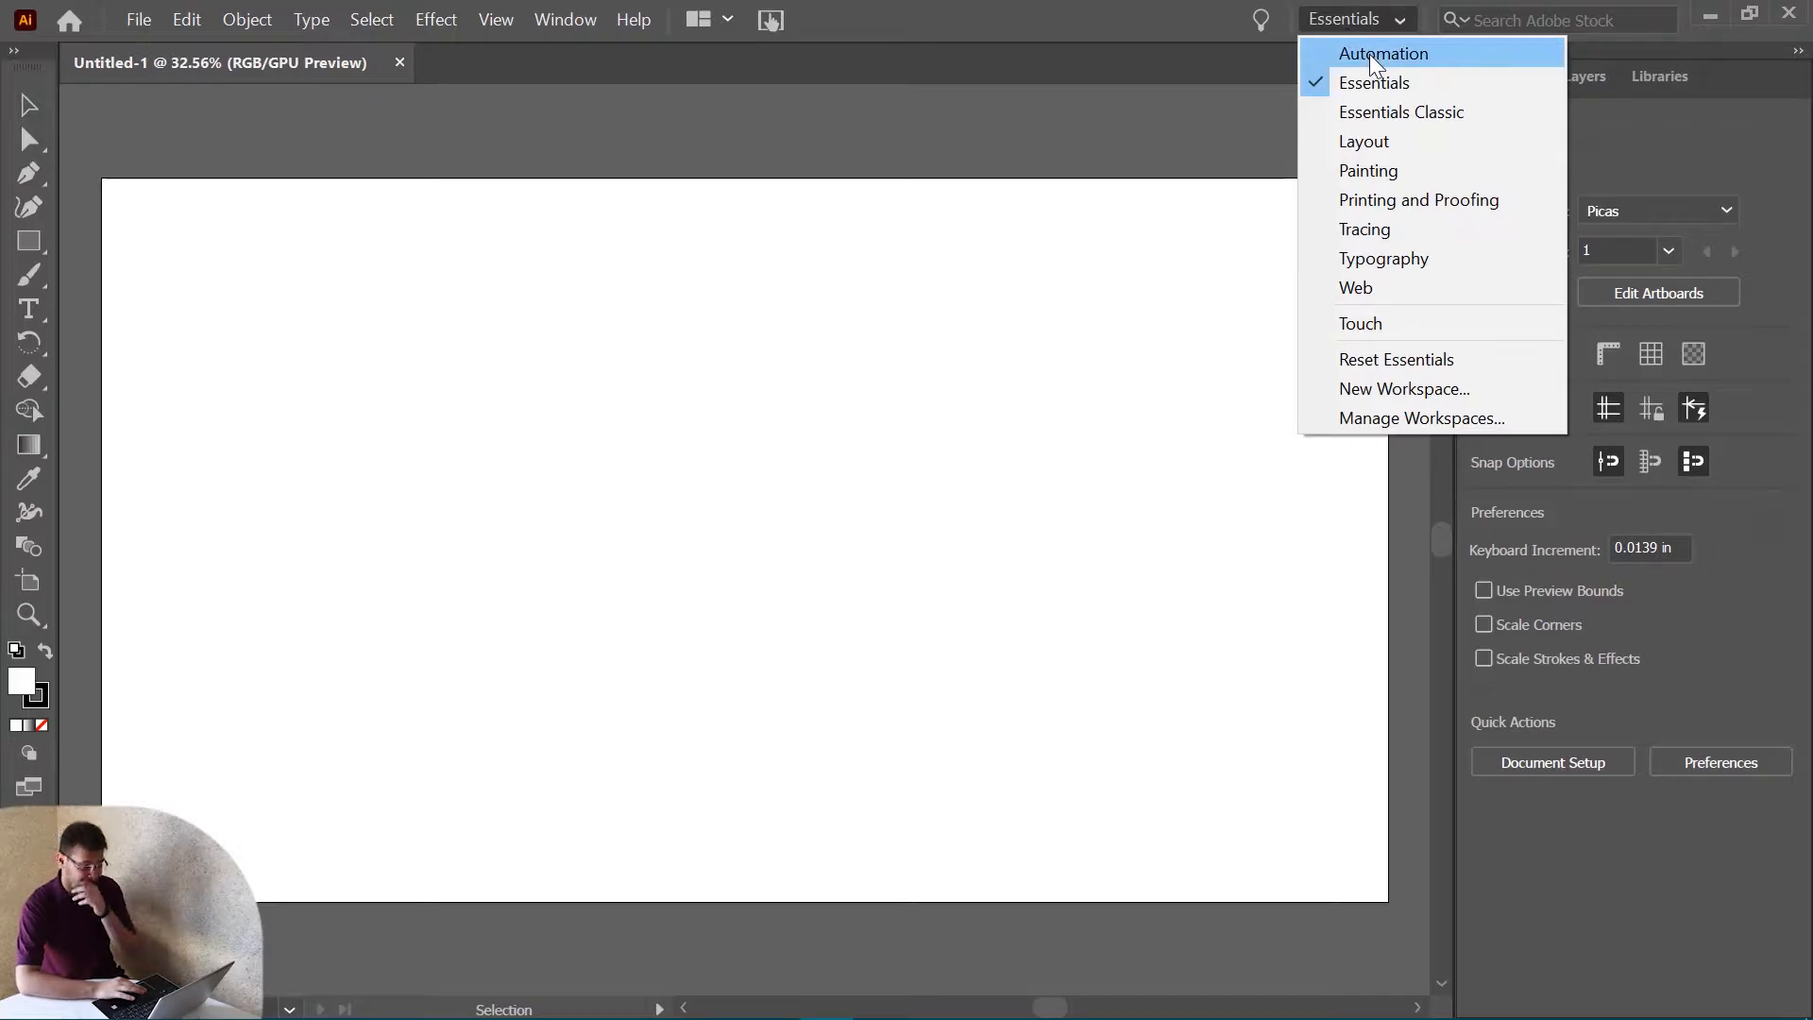
{"action": "left_click", "coordinate": [1374, 56]}
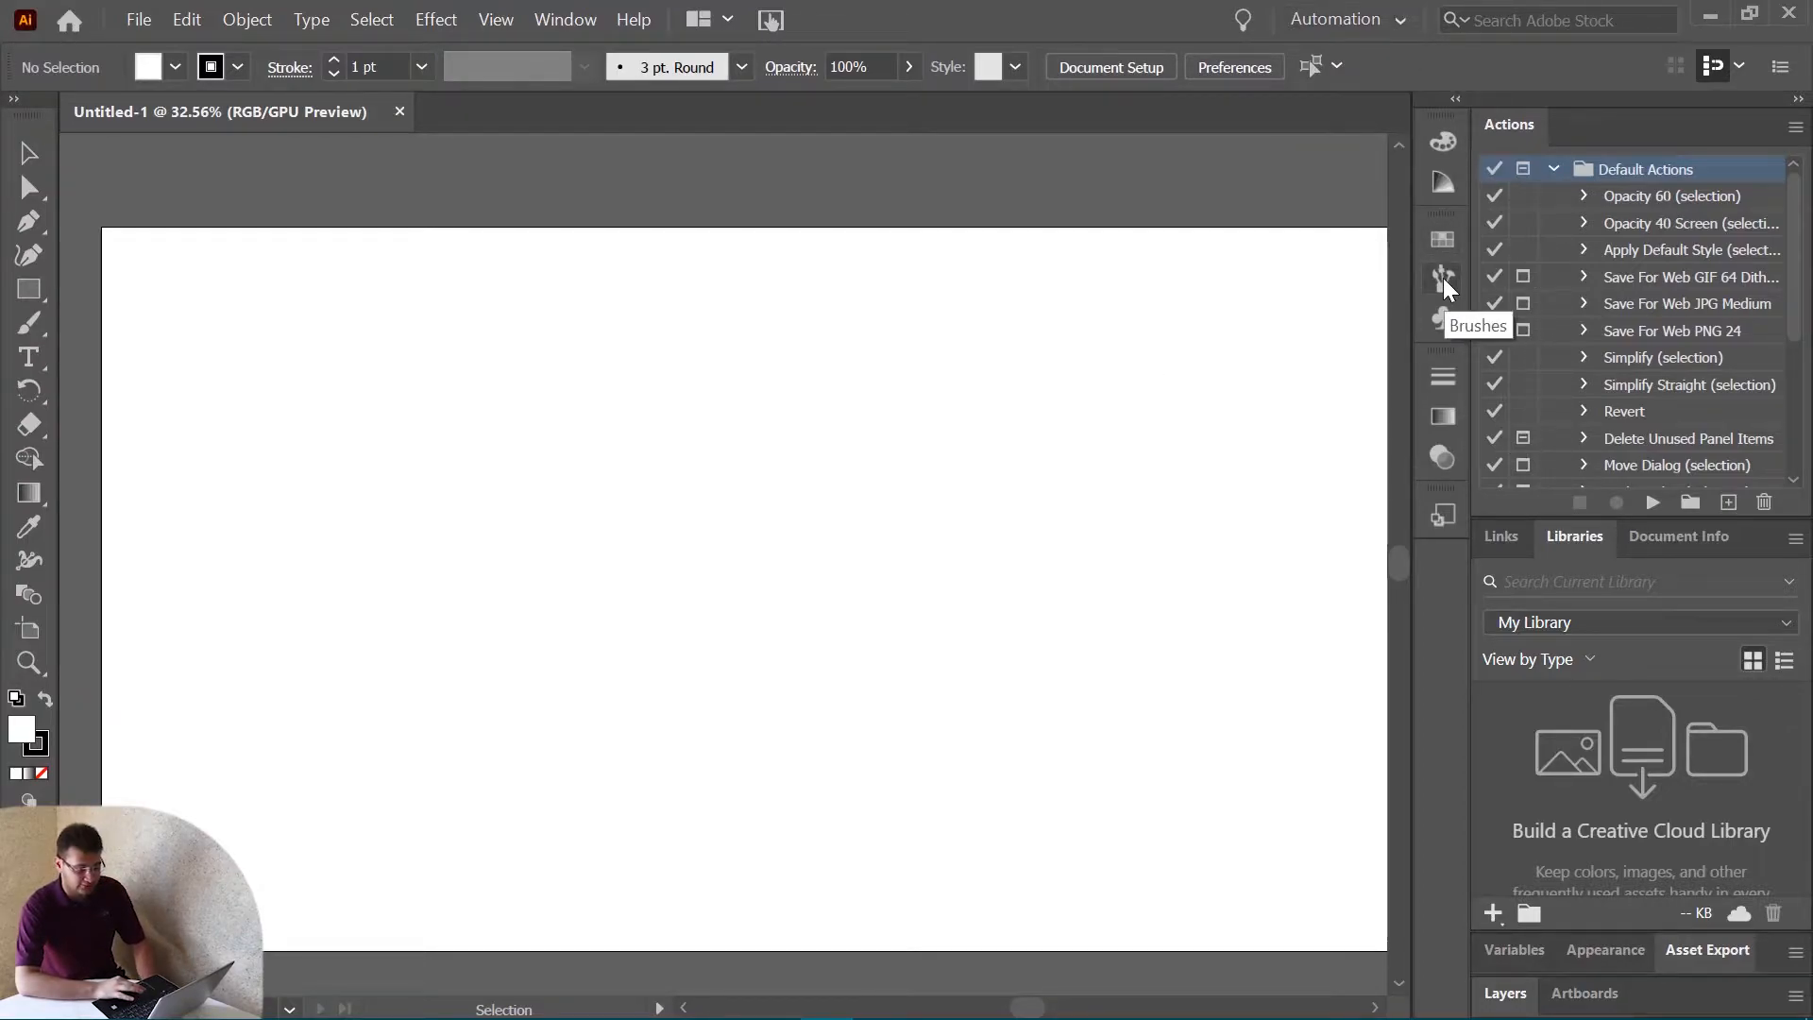
{"action": "left_click", "coordinate": [1330, 22]}
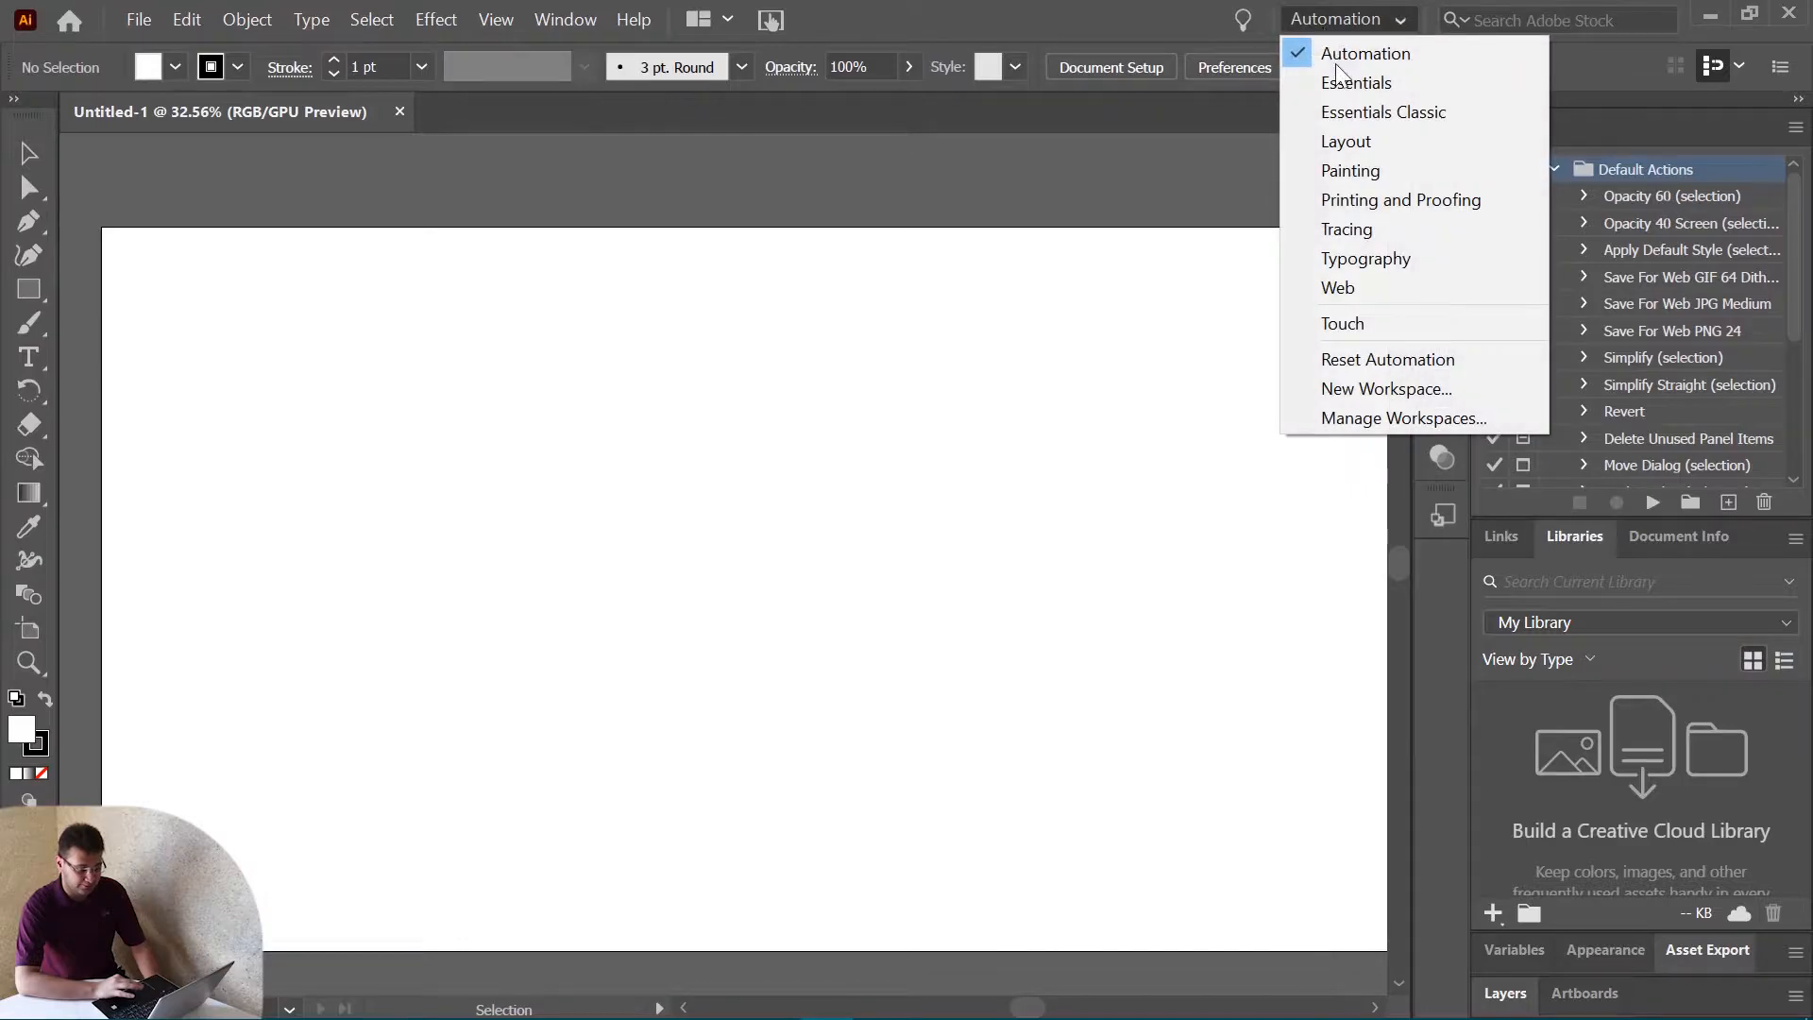
{"action": "left_click", "coordinate": [1414, 176]}
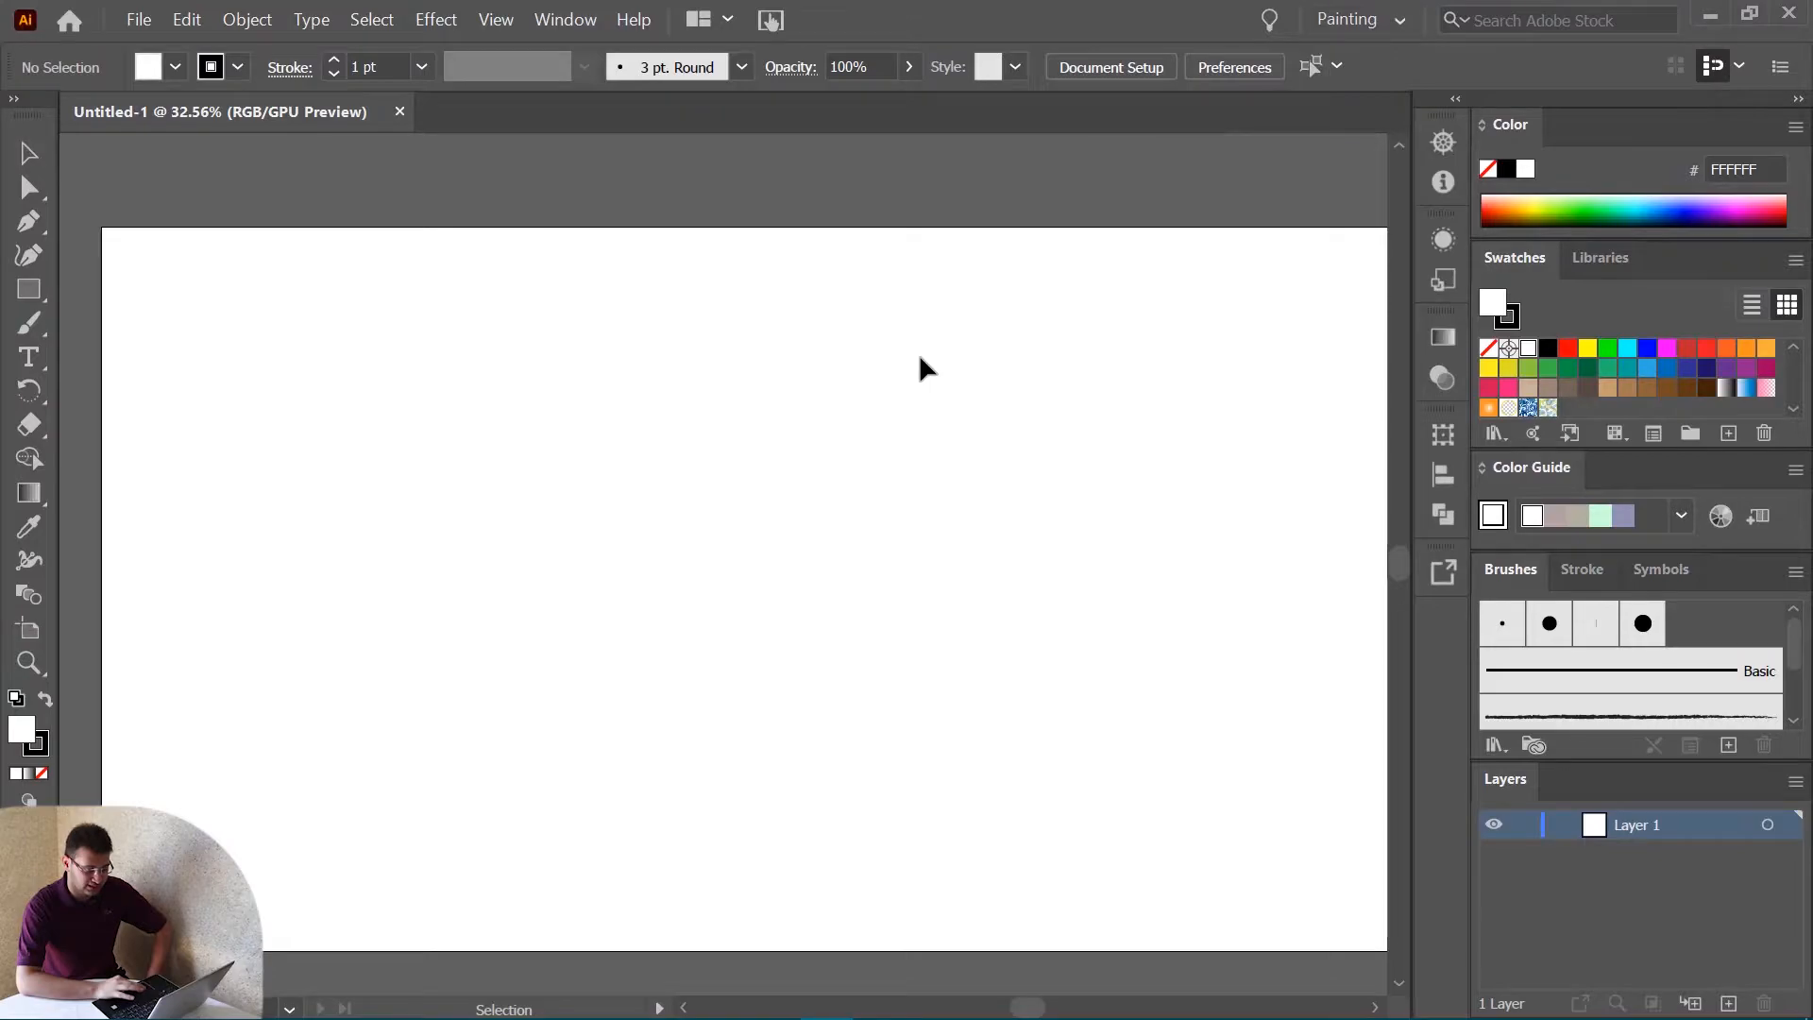
{"action": "left_click", "coordinate": [1365, 21]}
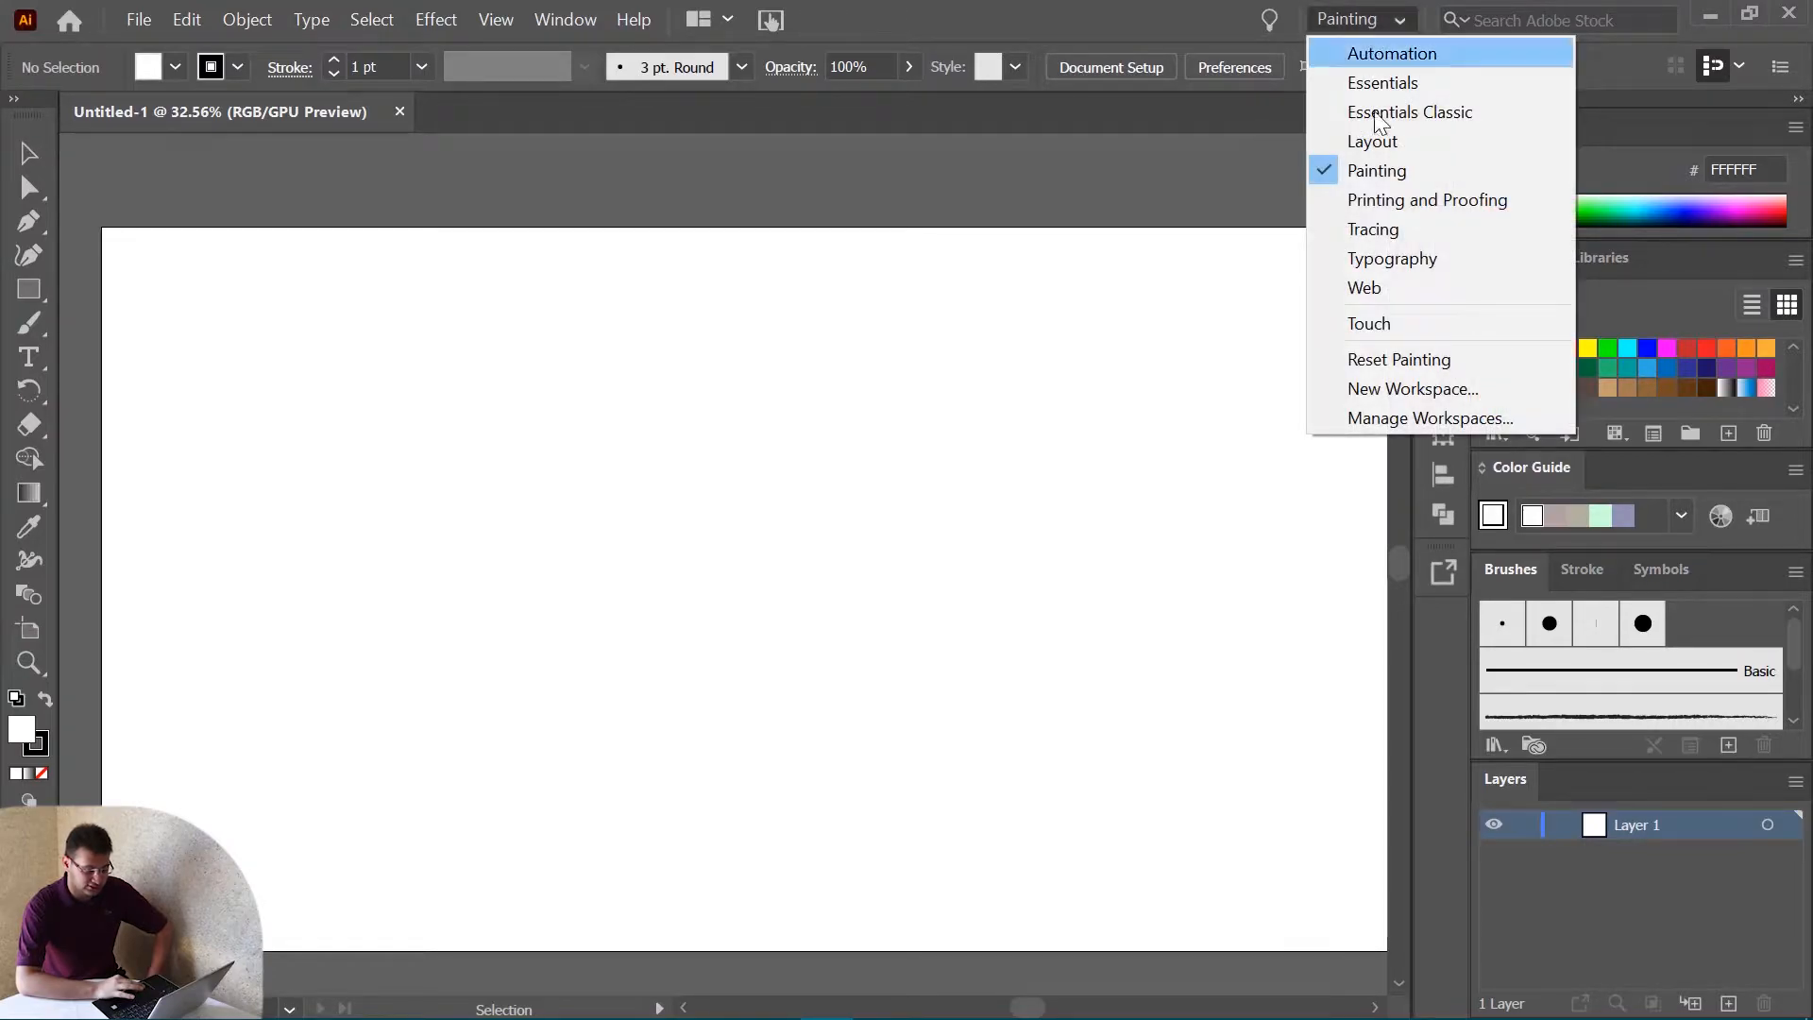
{"action": "left_click", "coordinate": [1416, 259]}
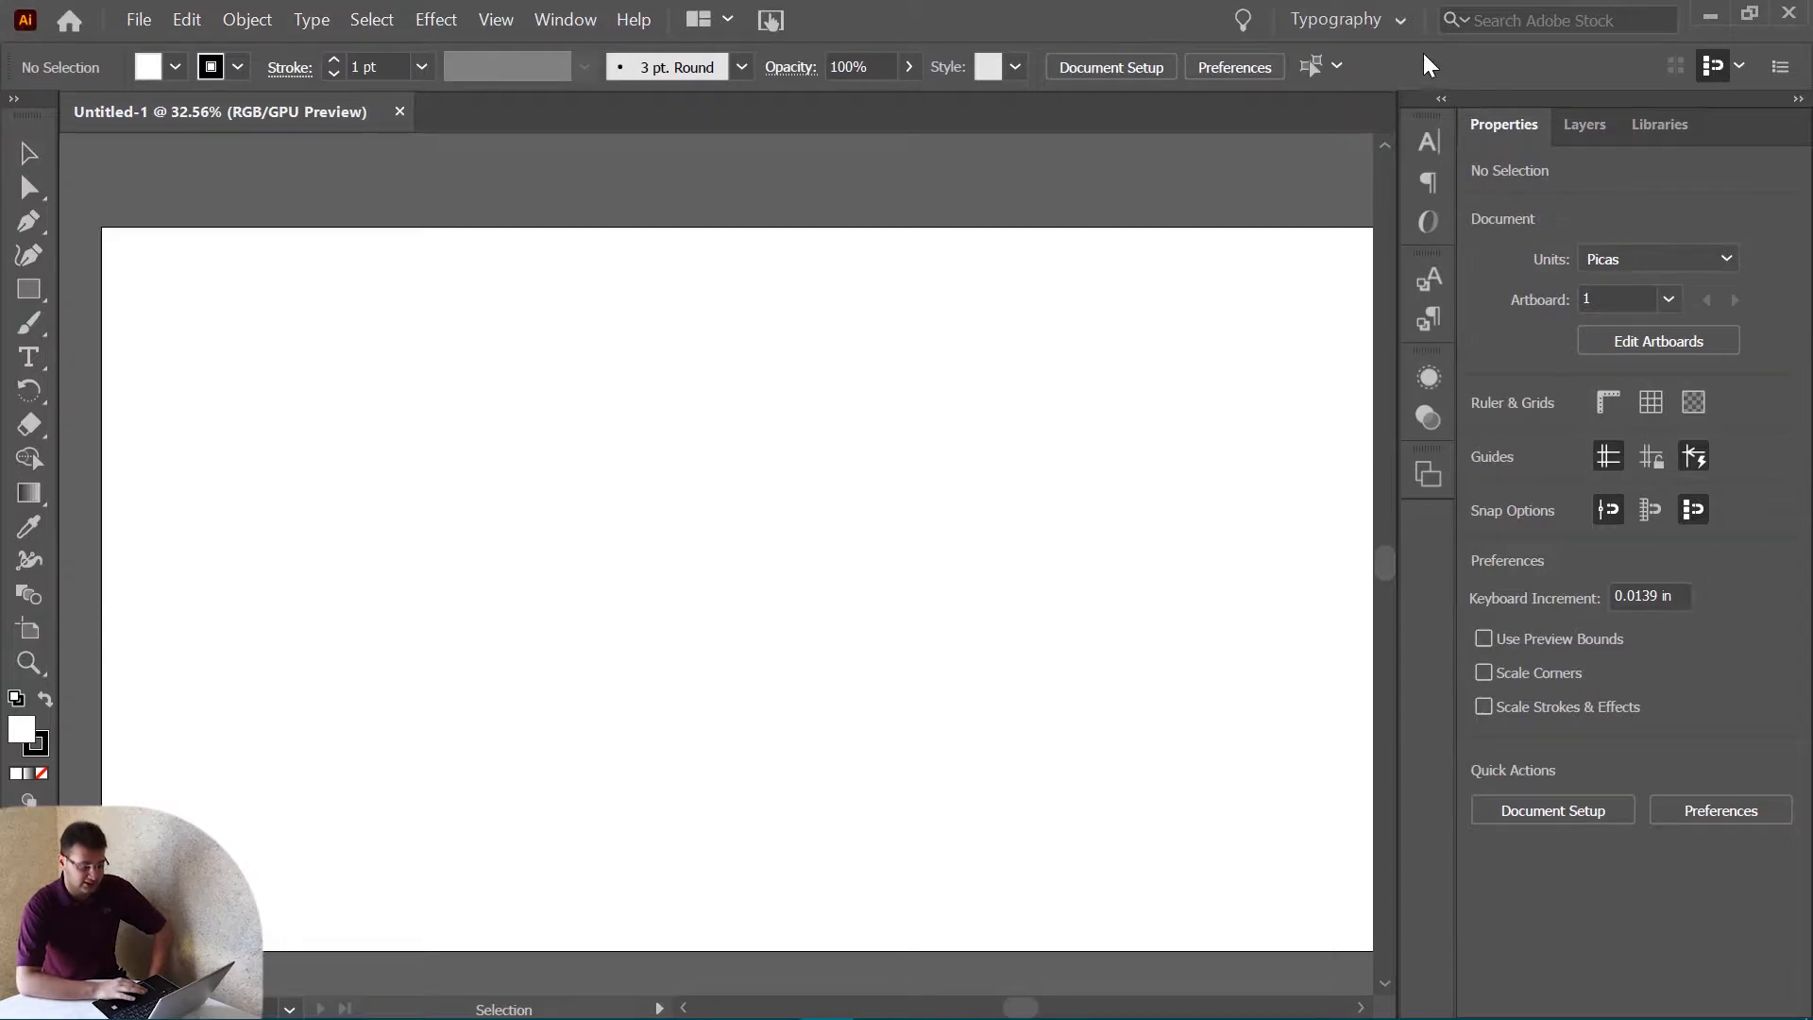
{"action": "left_click", "coordinate": [1388, 20]}
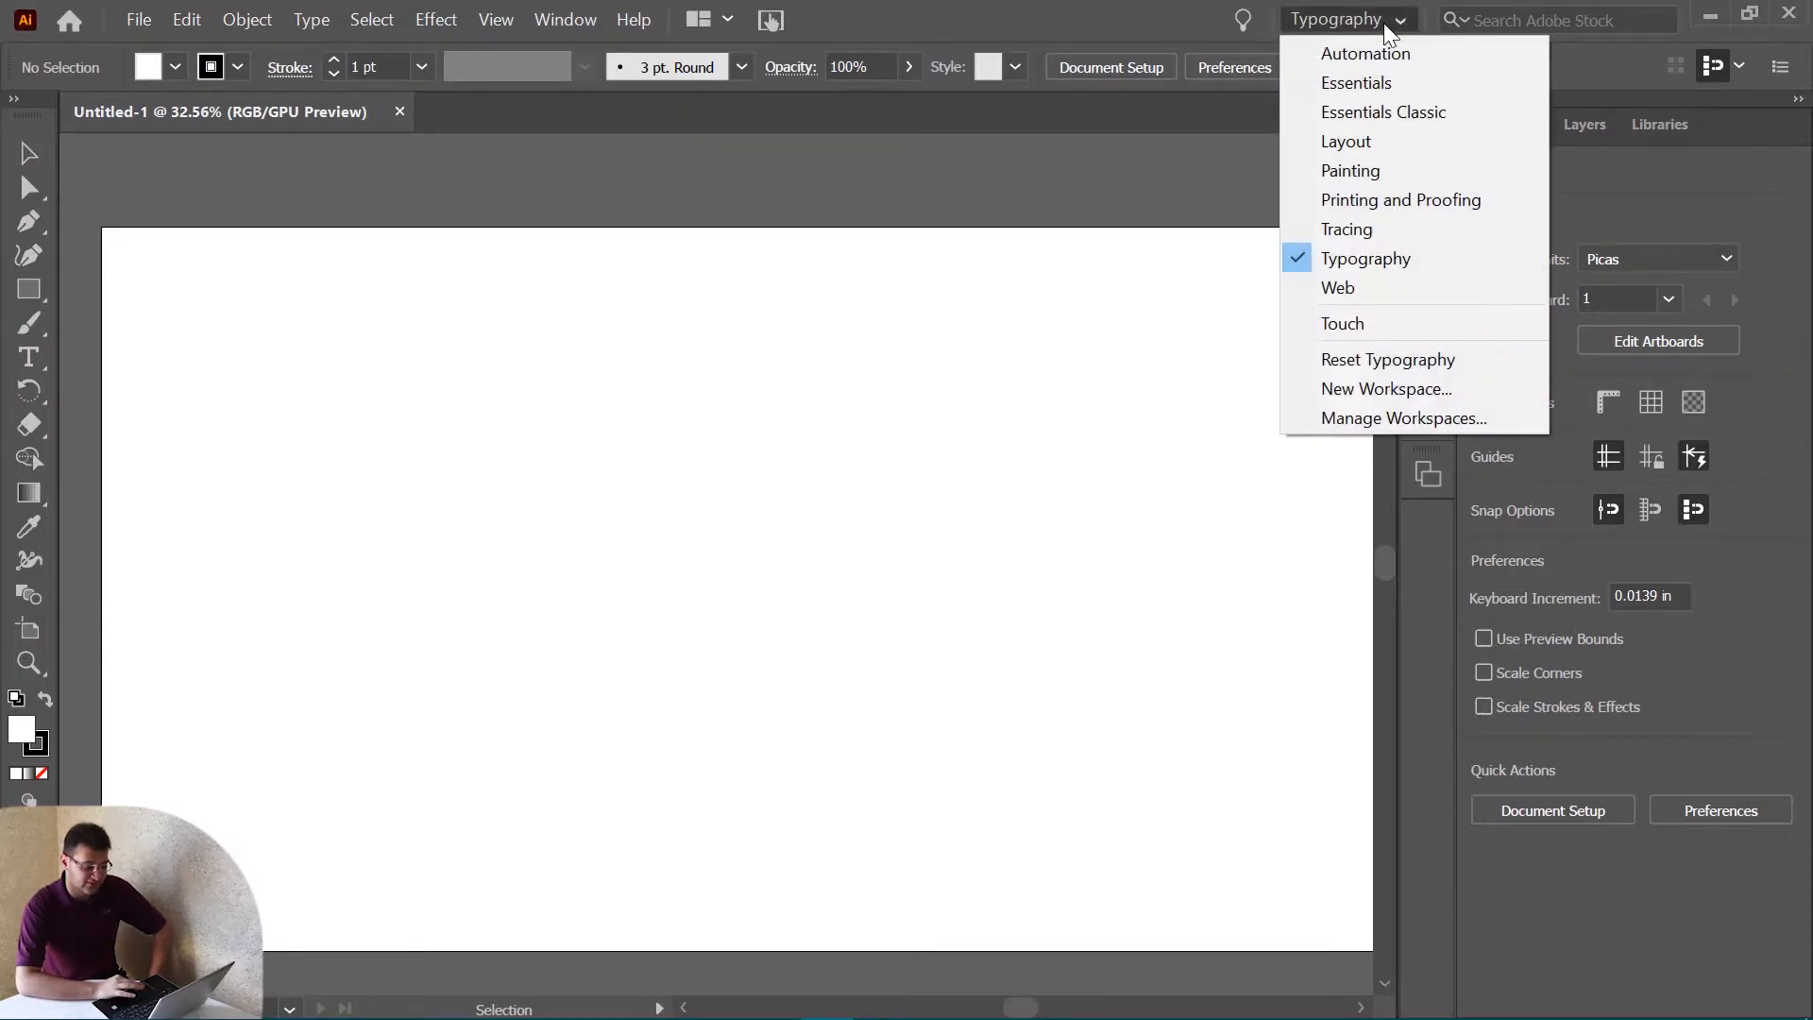
{"action": "left_click", "coordinate": [1379, 287]}
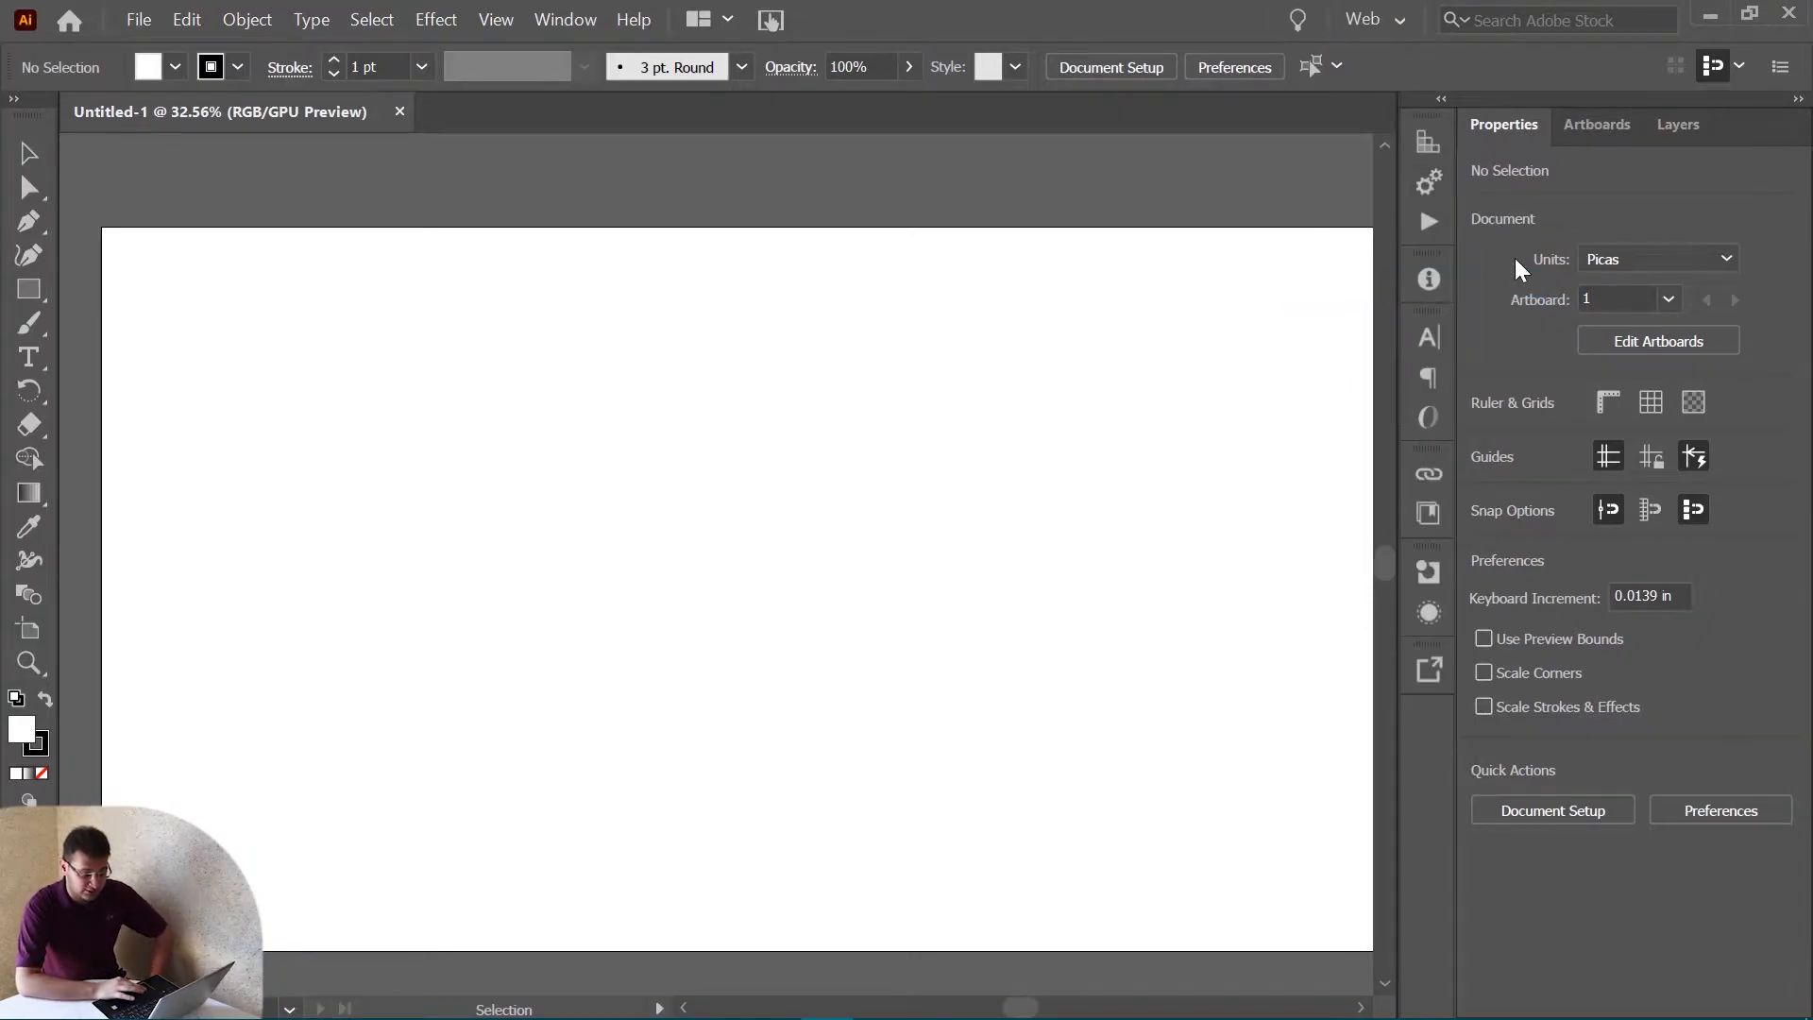
Set the document's units to pixels.
{"action": "left_click", "coordinate": [1626, 274]}
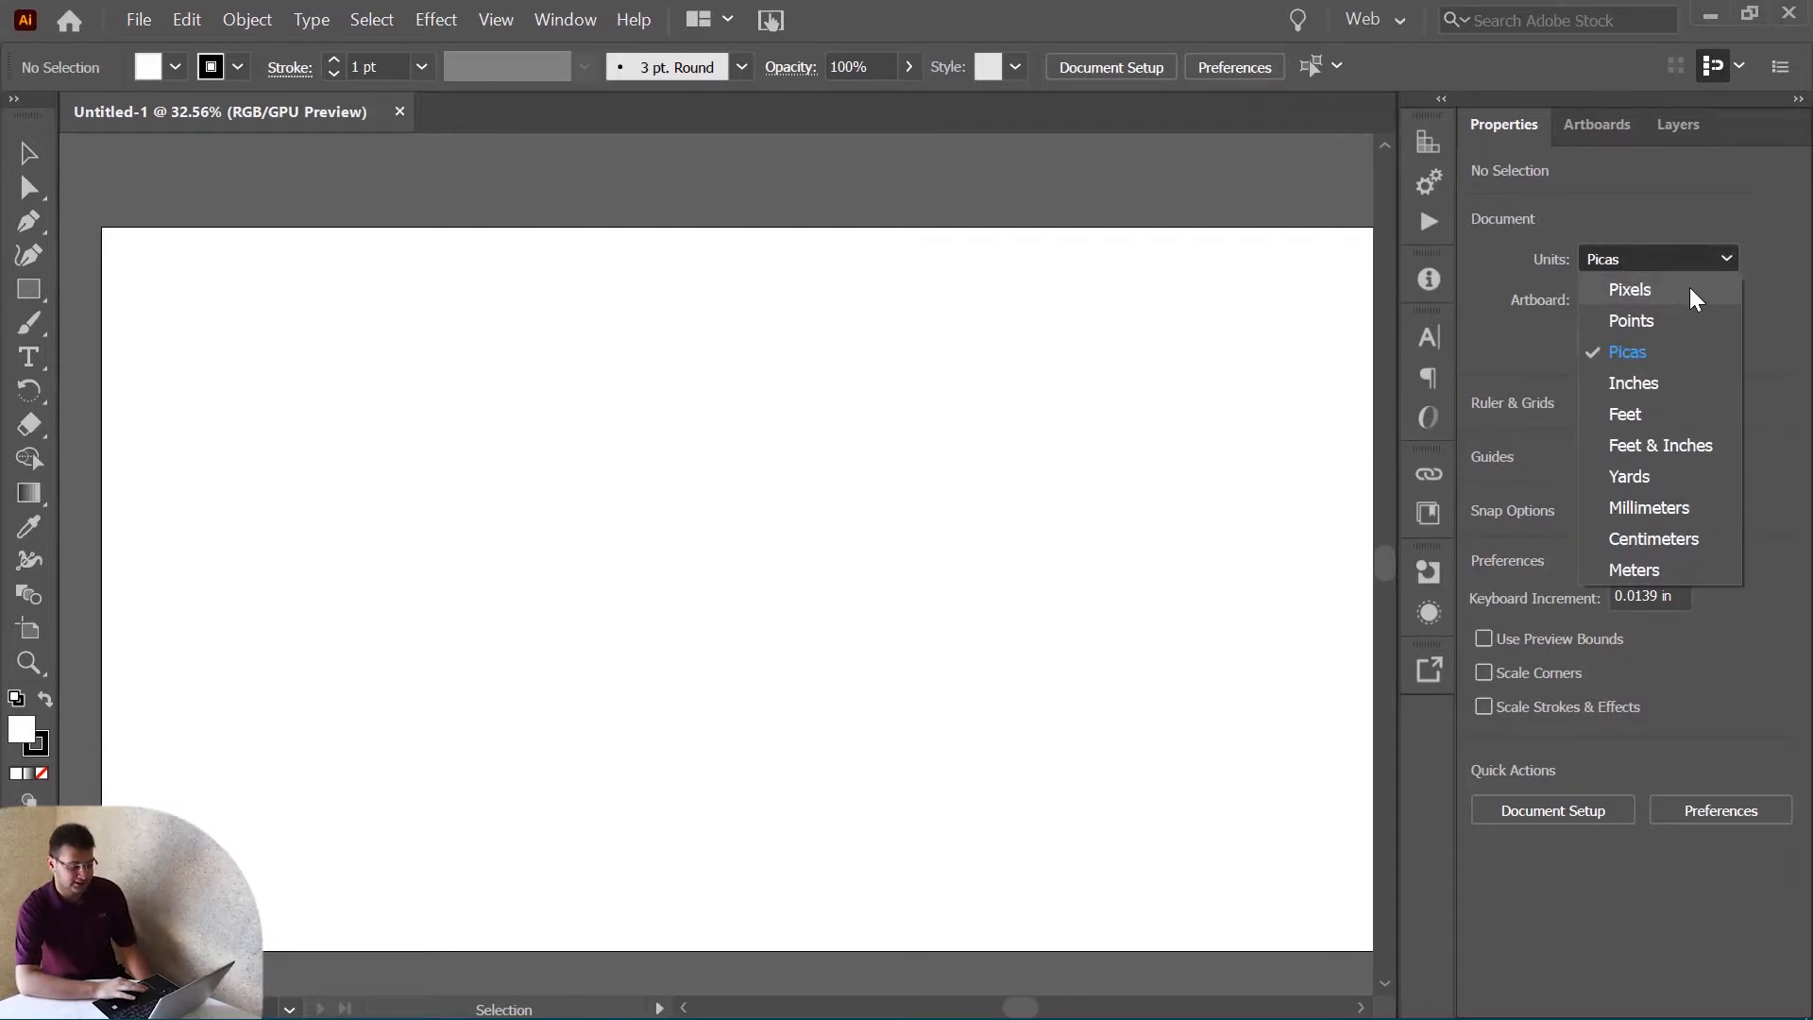
{"action": "left_click", "coordinate": [1662, 290]}
Return the workspace to Essentials after trying Essentials Classic, and show the document's layers.
{"action": "left_click", "coordinate": [1395, 20]}
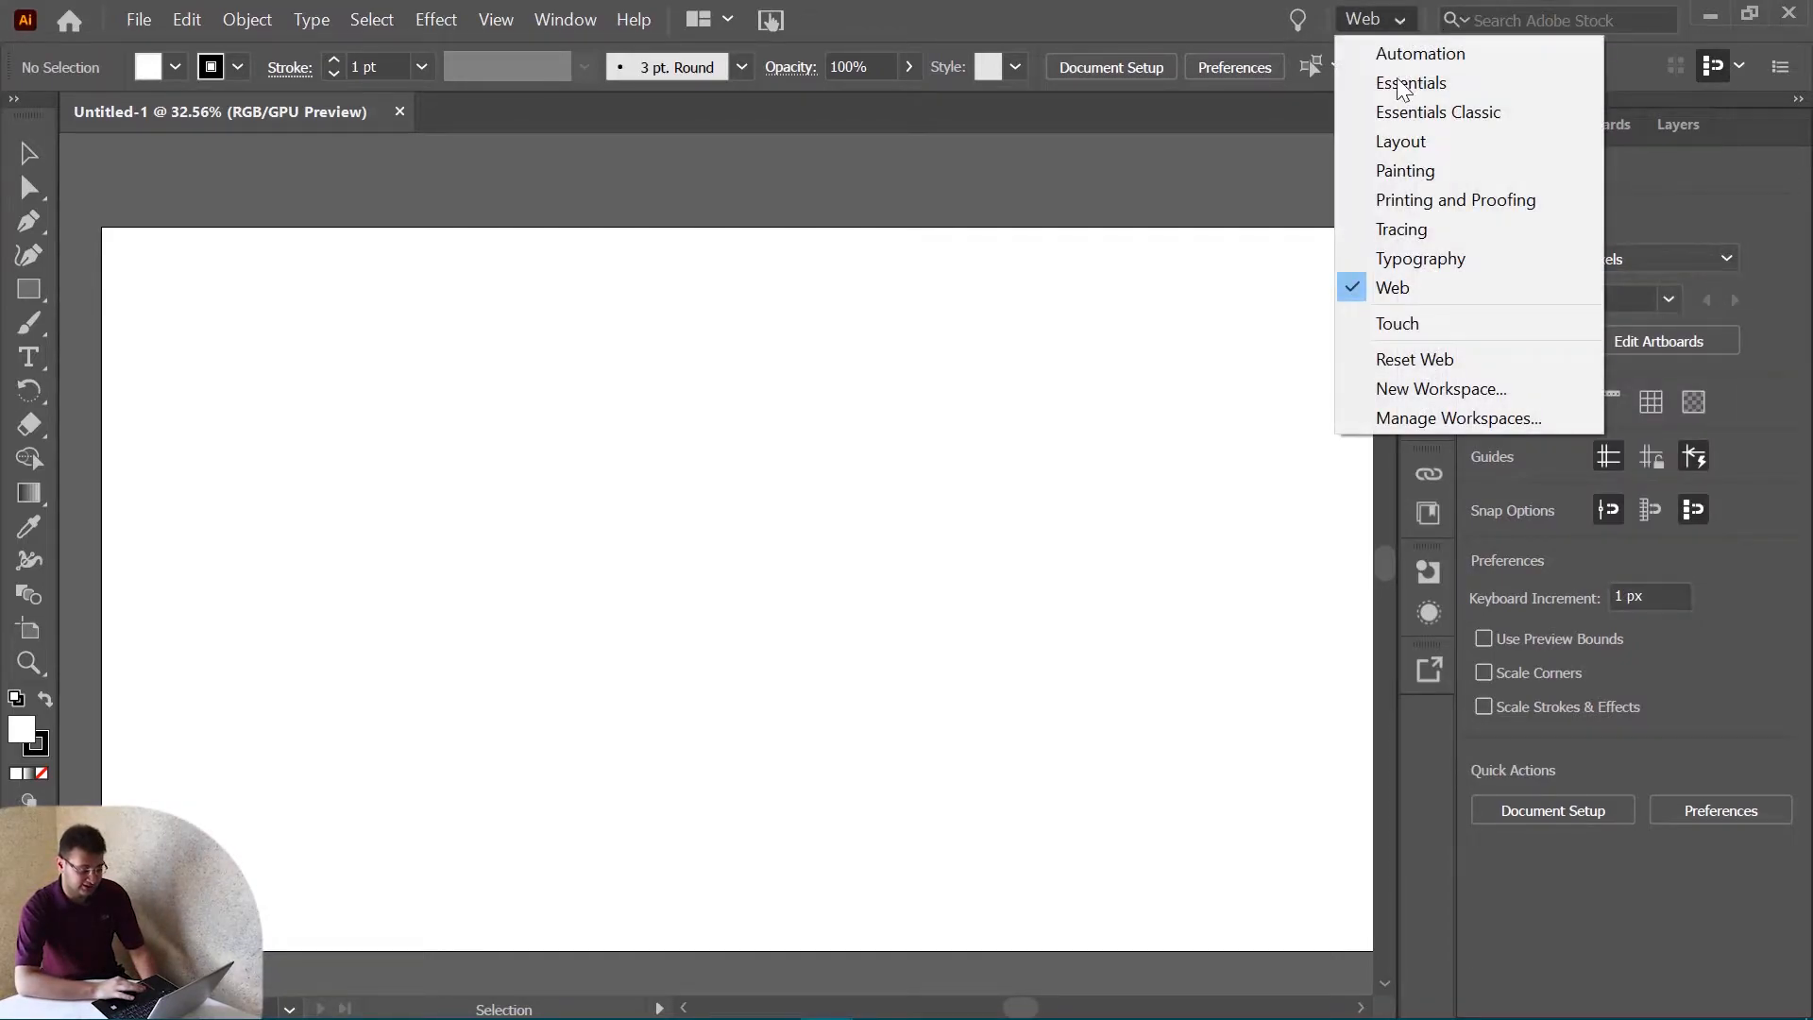
{"action": "left_click", "coordinate": [1464, 113]}
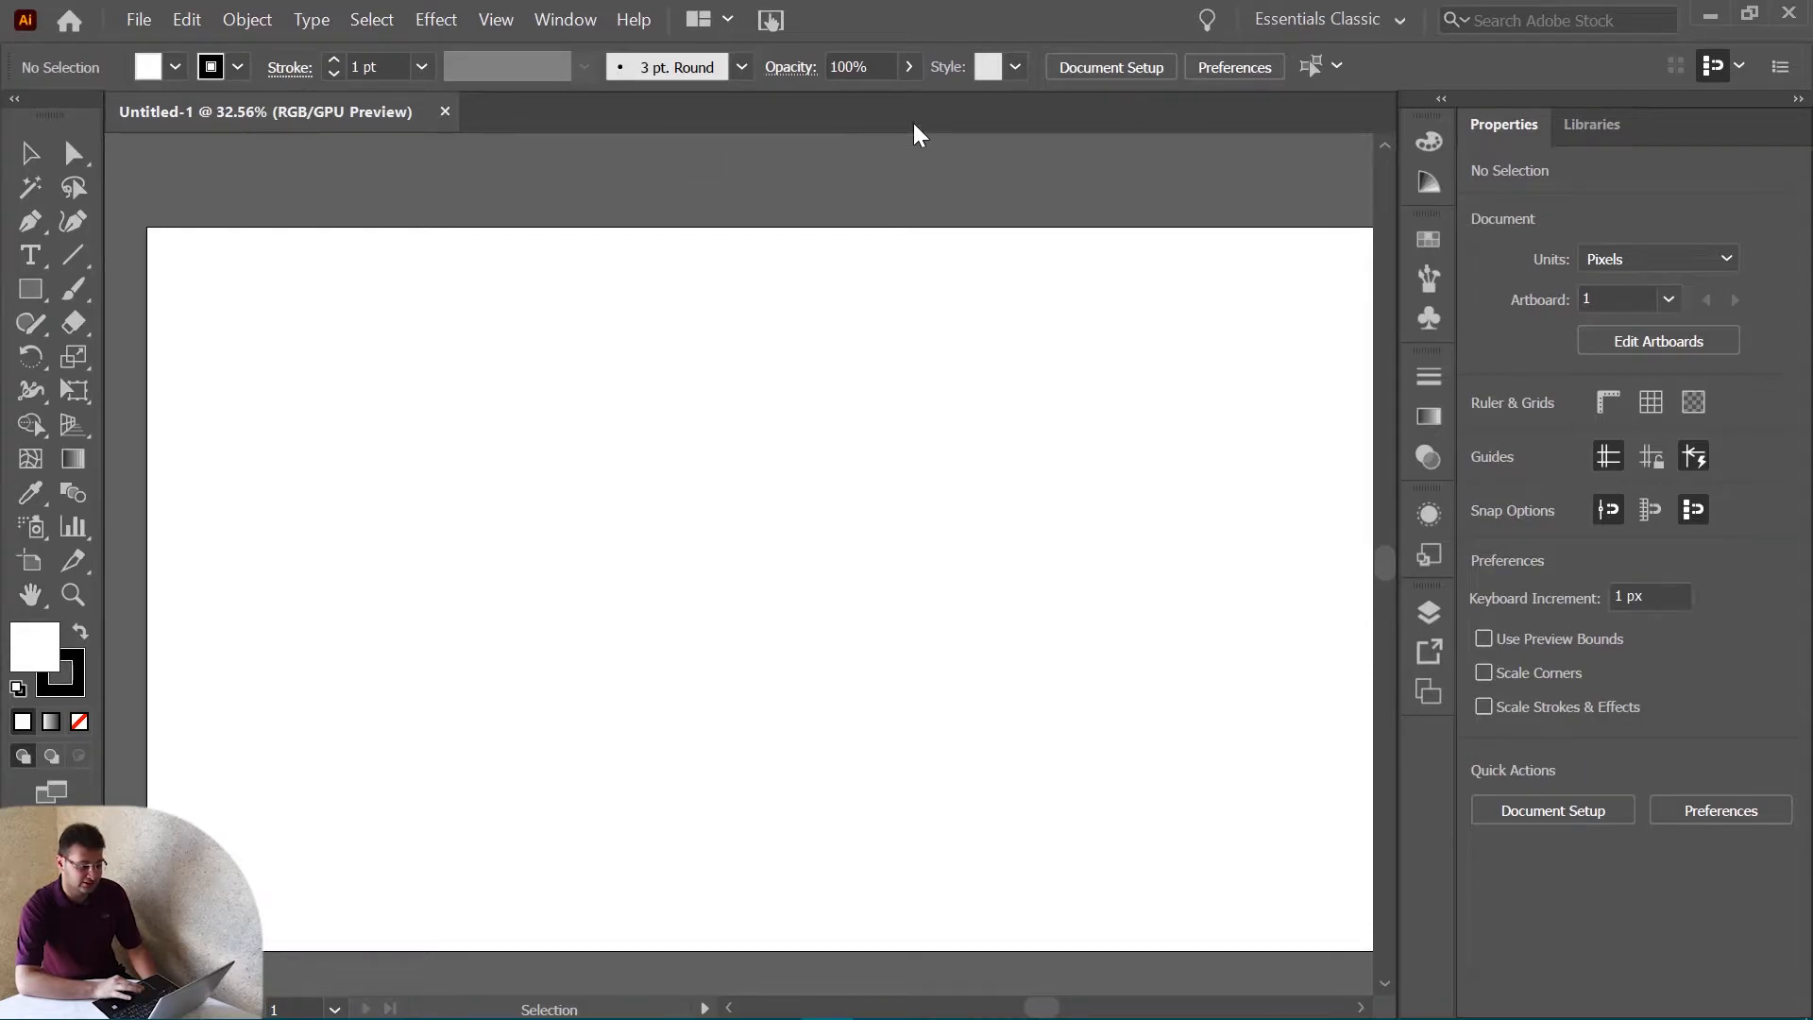
{"action": "left_click", "coordinate": [1377, 27]}
{"action": "left_click", "coordinate": [1376, 87]}
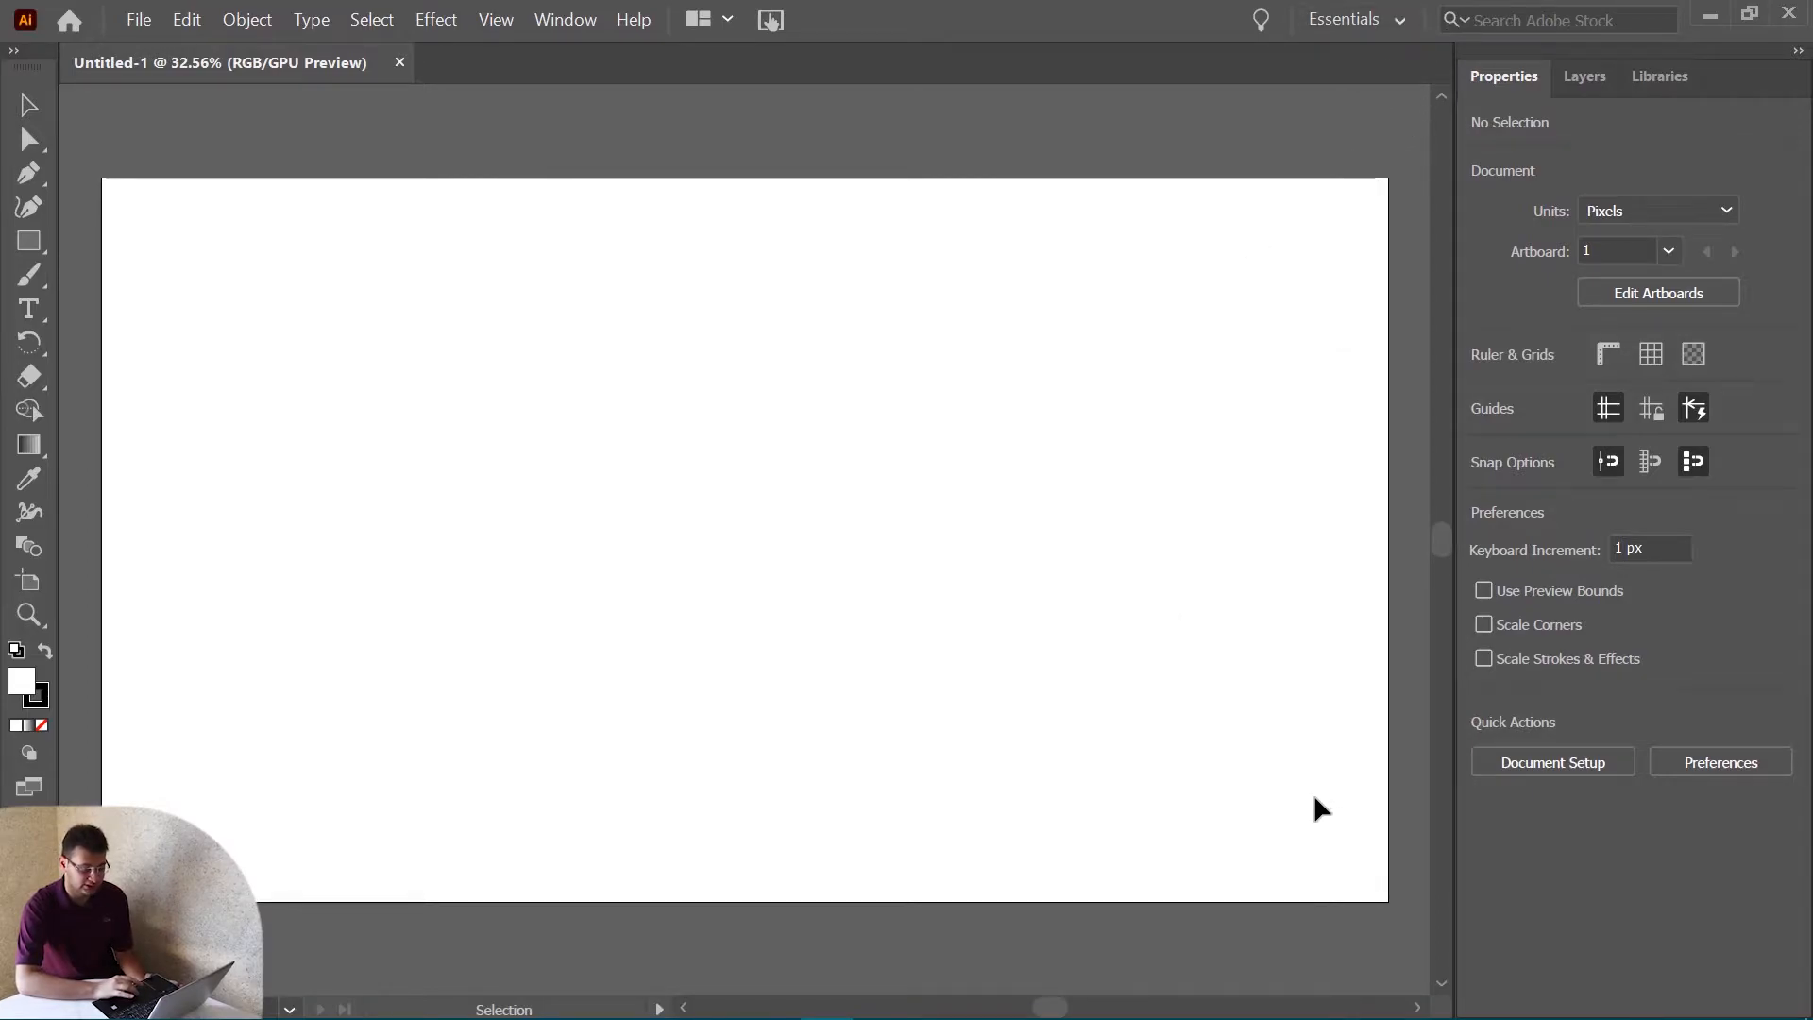
{"action": "left_click", "coordinate": [1574, 83]}
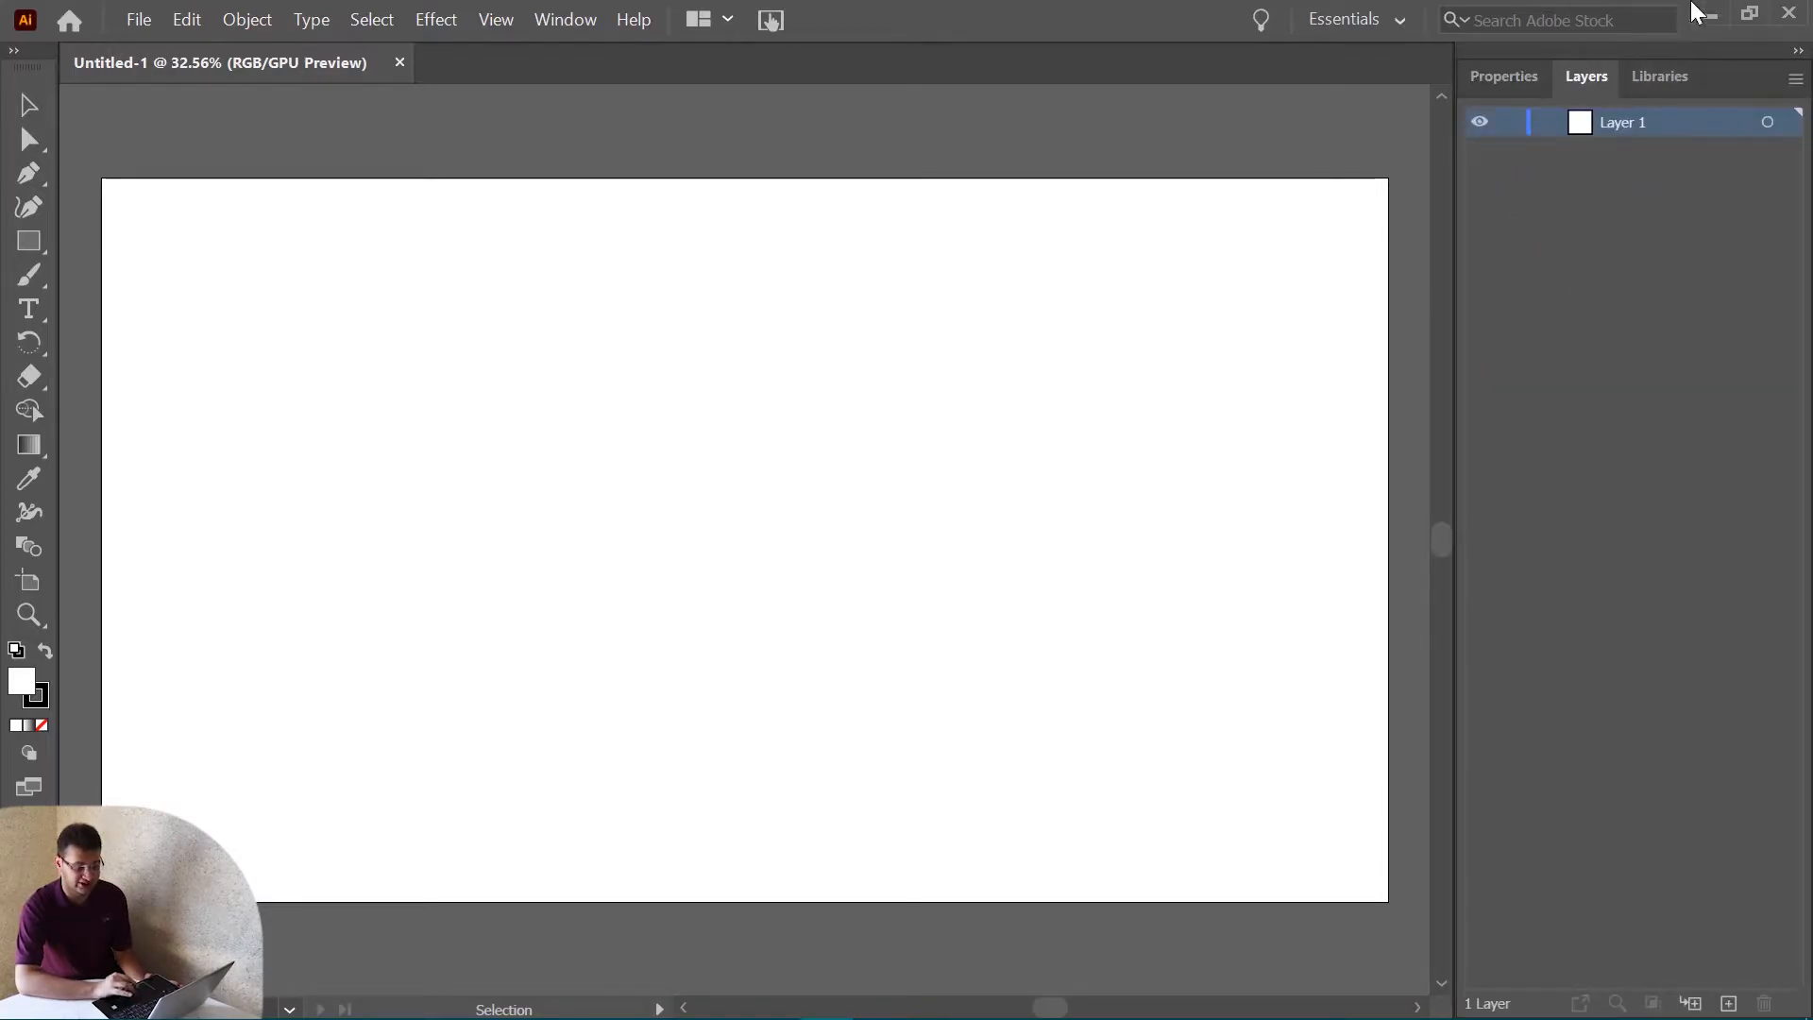
View the libraries and the document properties, and try the toolbar in two columns before returning it to one.
{"action": "left_click", "coordinate": [1664, 88]}
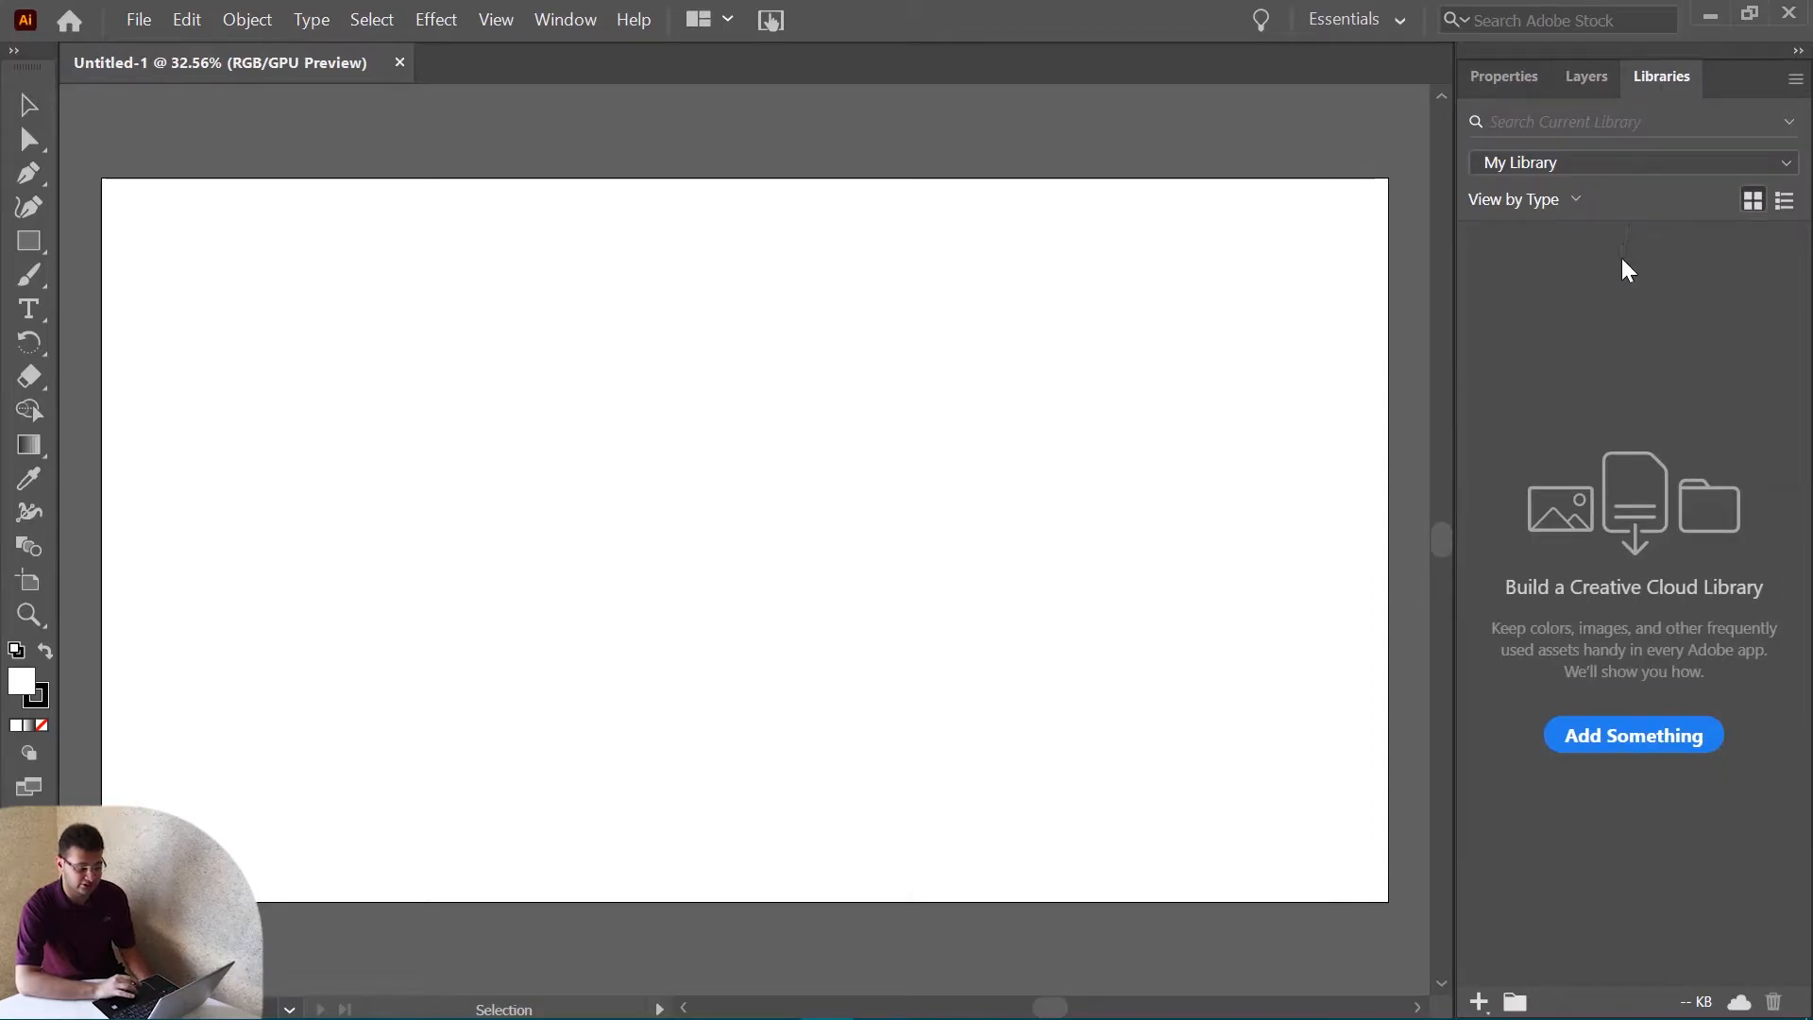
{"action": "left_click", "coordinate": [1499, 91]}
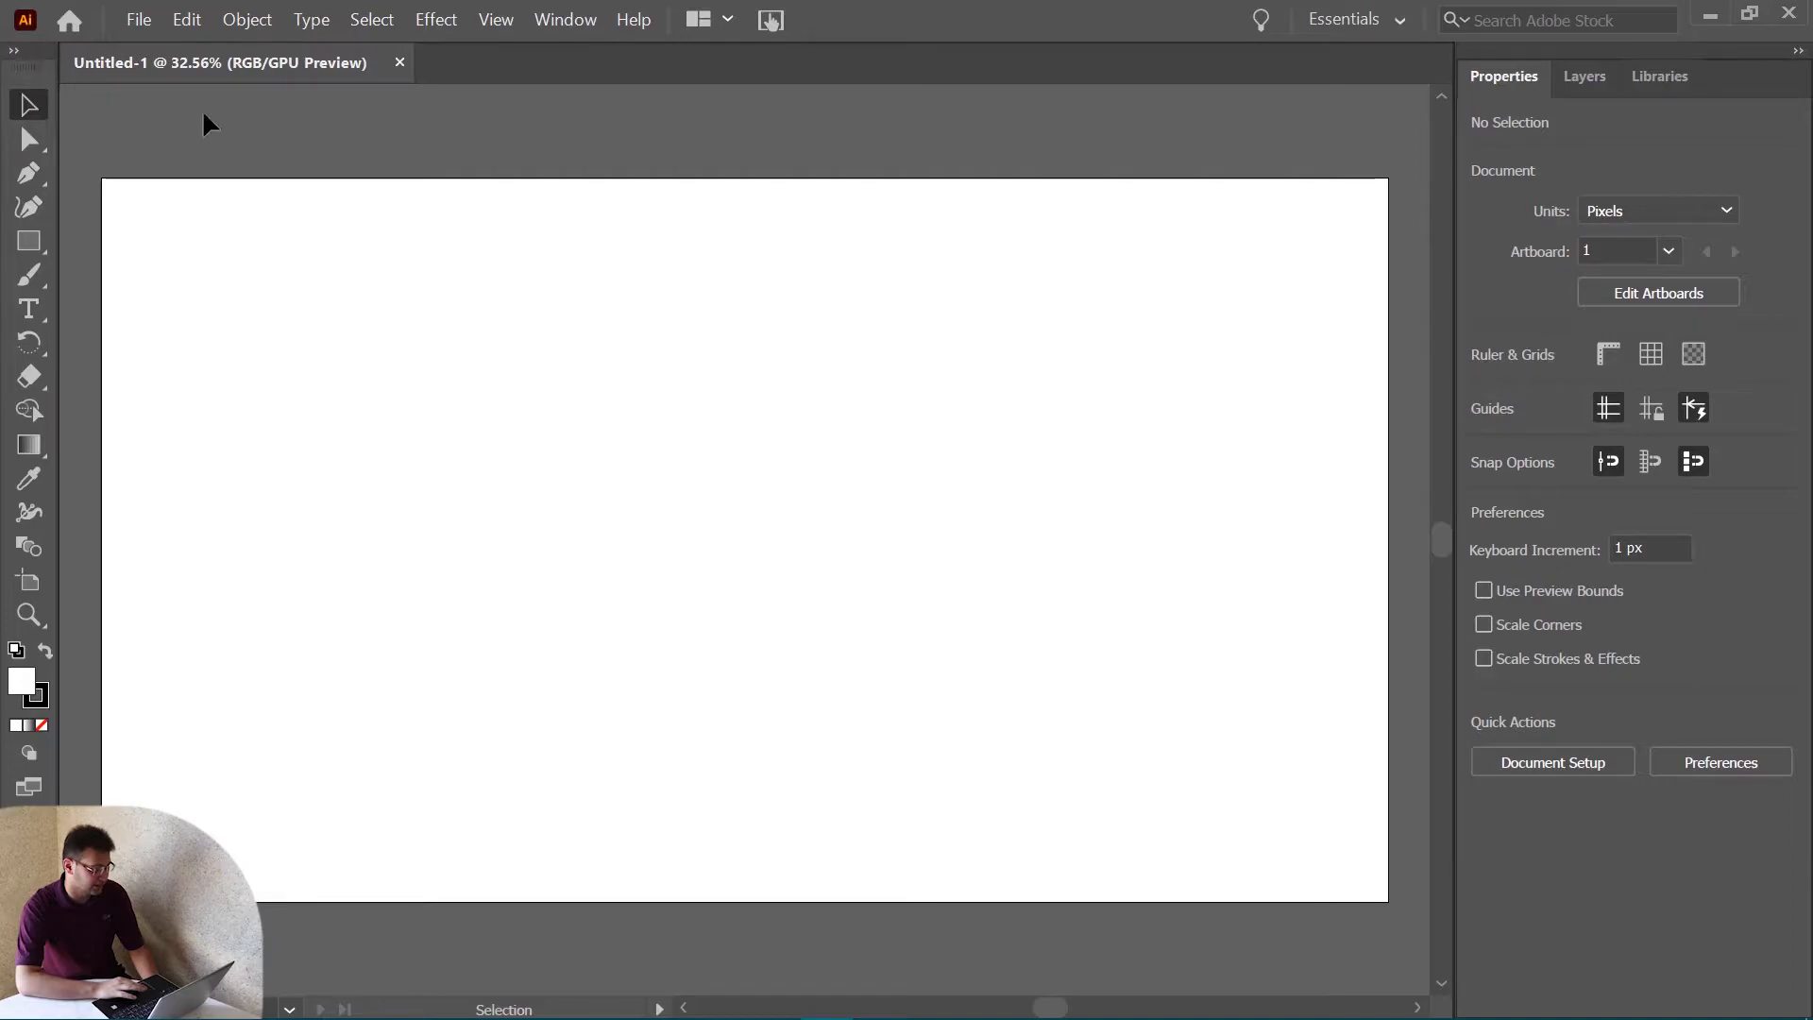
{"action": "left_click", "coordinate": [14, 52]}
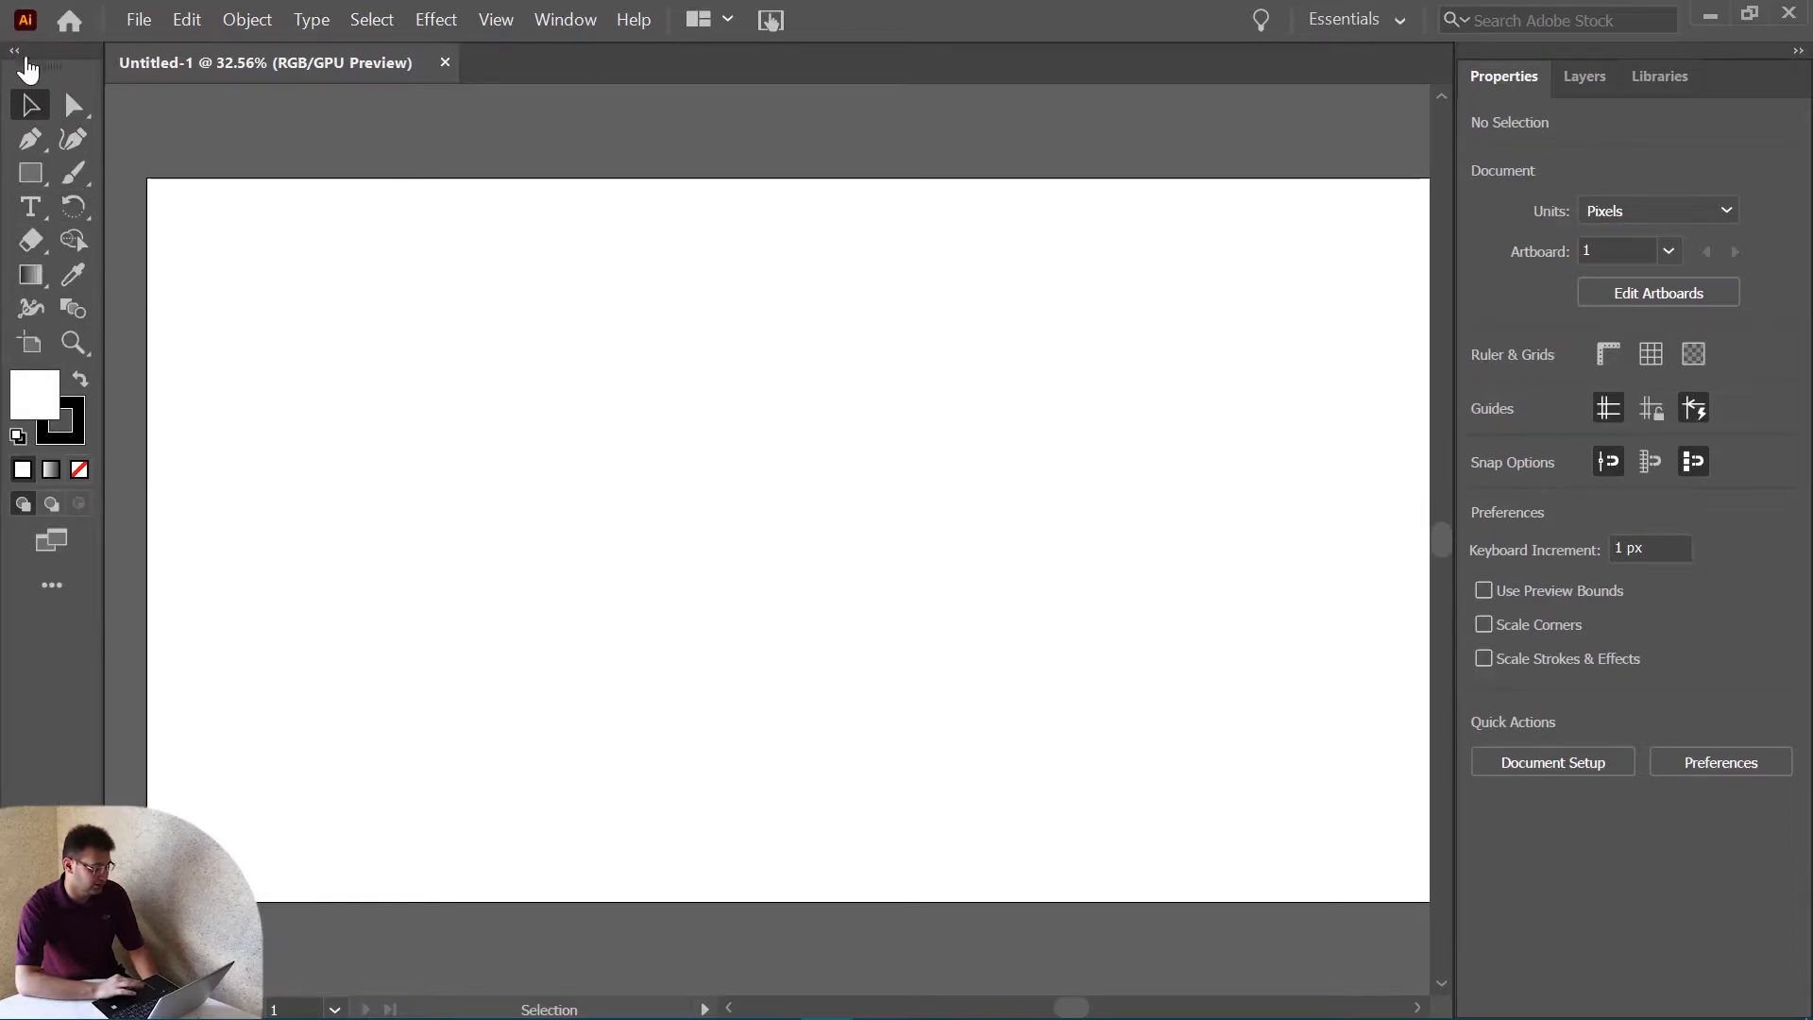
{"action": "left_click", "coordinate": [16, 54]}
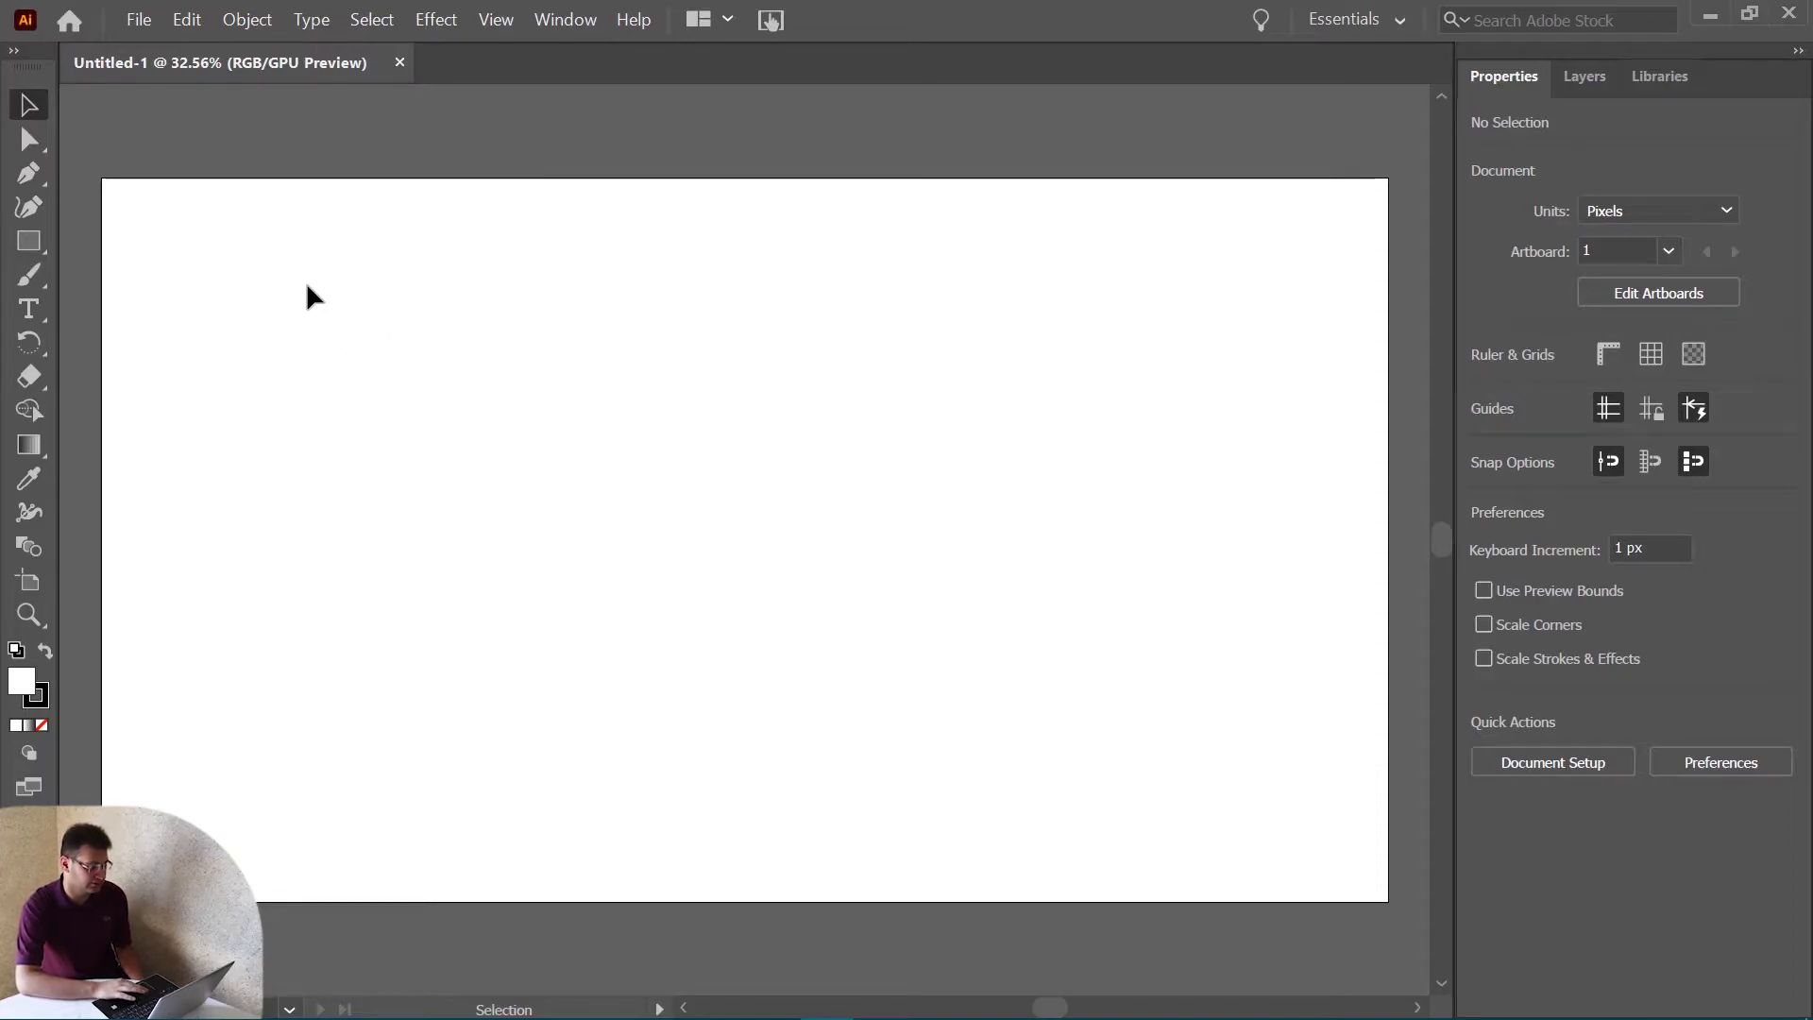
Try the Selection and Direct Selection tools on the empty artboard, and sketch a short curve with the Pen tool and remove it.
{"action": "left_click_drag", "start_coordinate": [343, 279], "coordinate": [887, 634]}
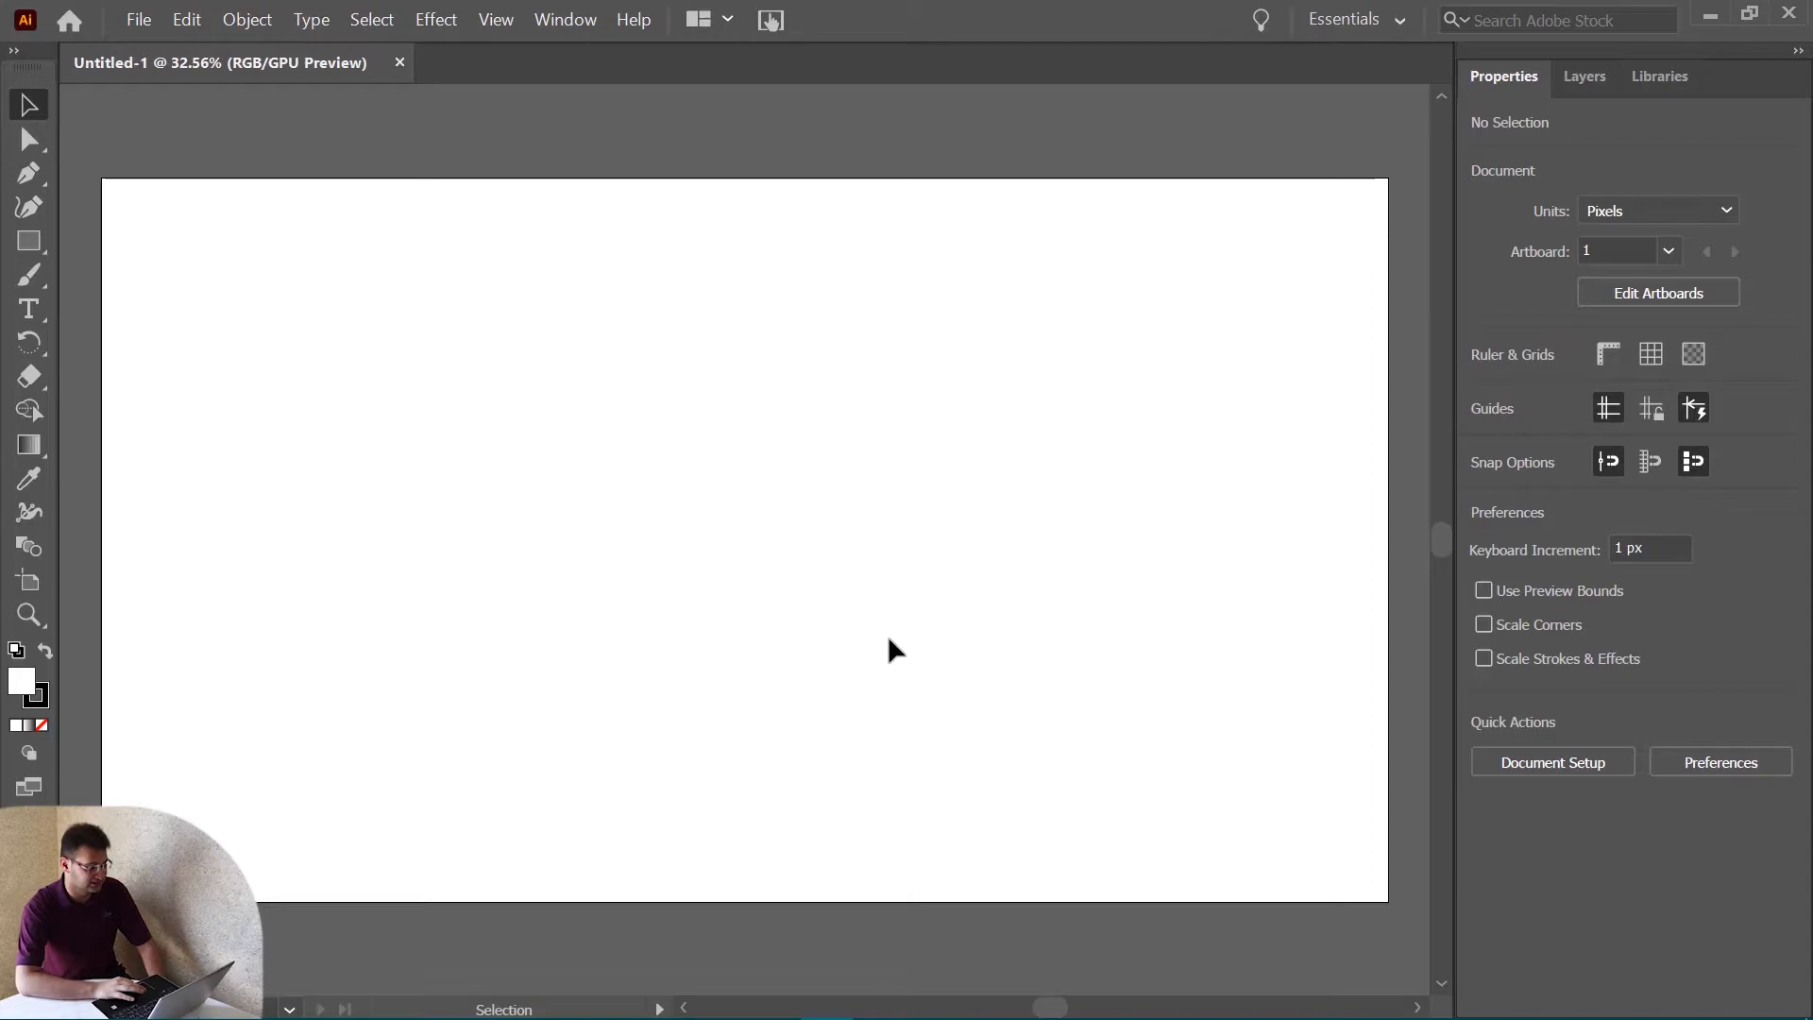
{"action": "left_click", "coordinate": [33, 142]}
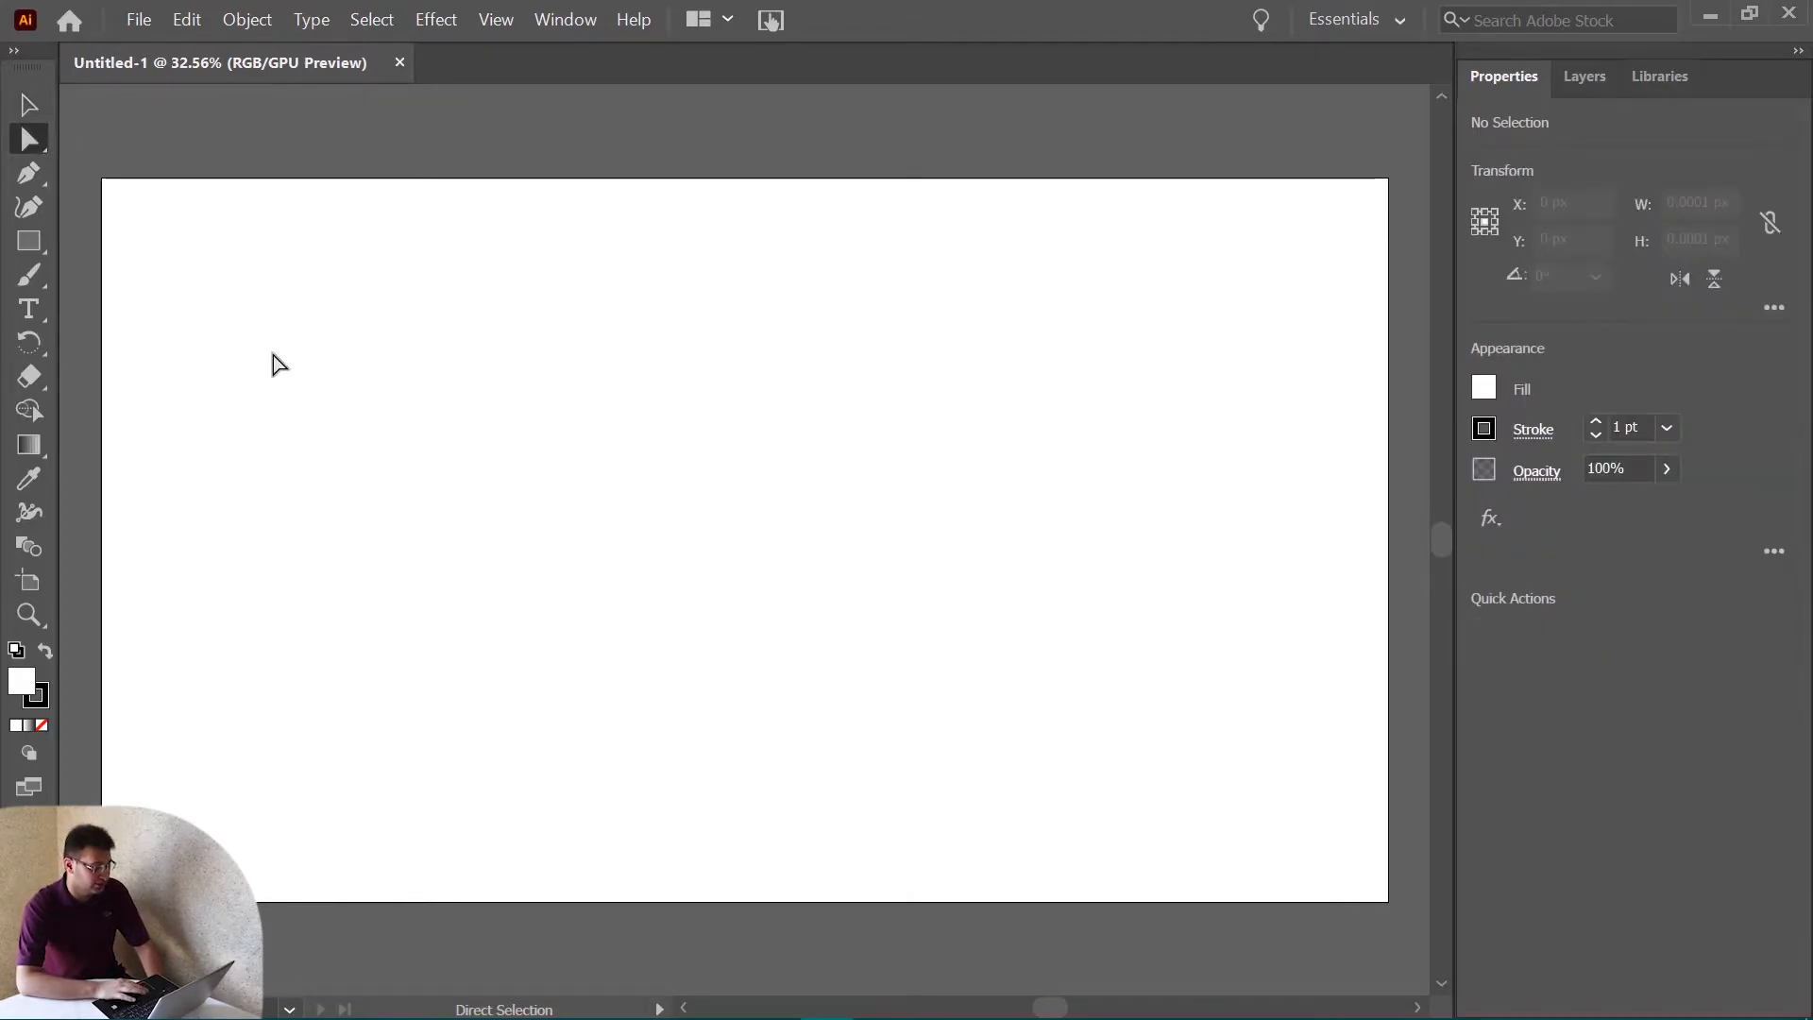
{"action": "left_click", "coordinate": [31, 173]}
{"action": "left_click_drag", "start_coordinate": [422, 300], "coordinate": [485, 346]}
{"action": "key", "text": "ctrl+z"}
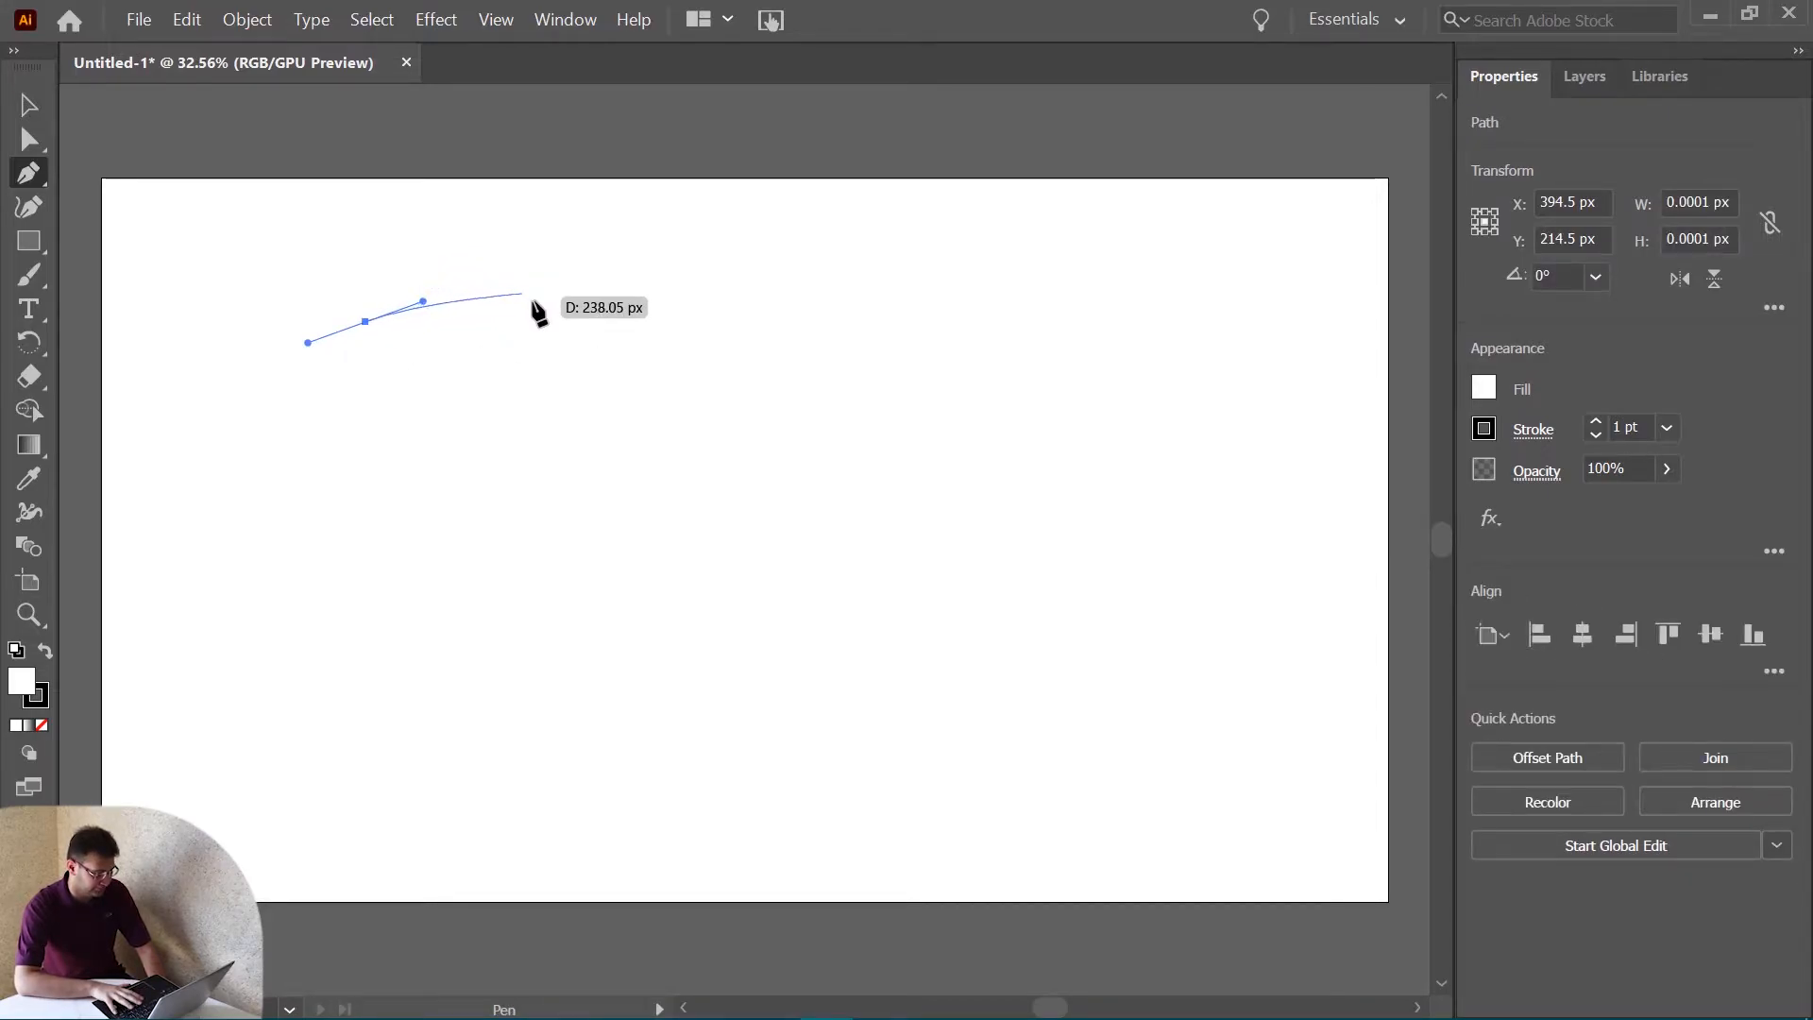
{"action": "left_click", "coordinate": [536, 392]}
{"action": "key", "text": "Delete"}
{"action": "key", "text": "Delete"}
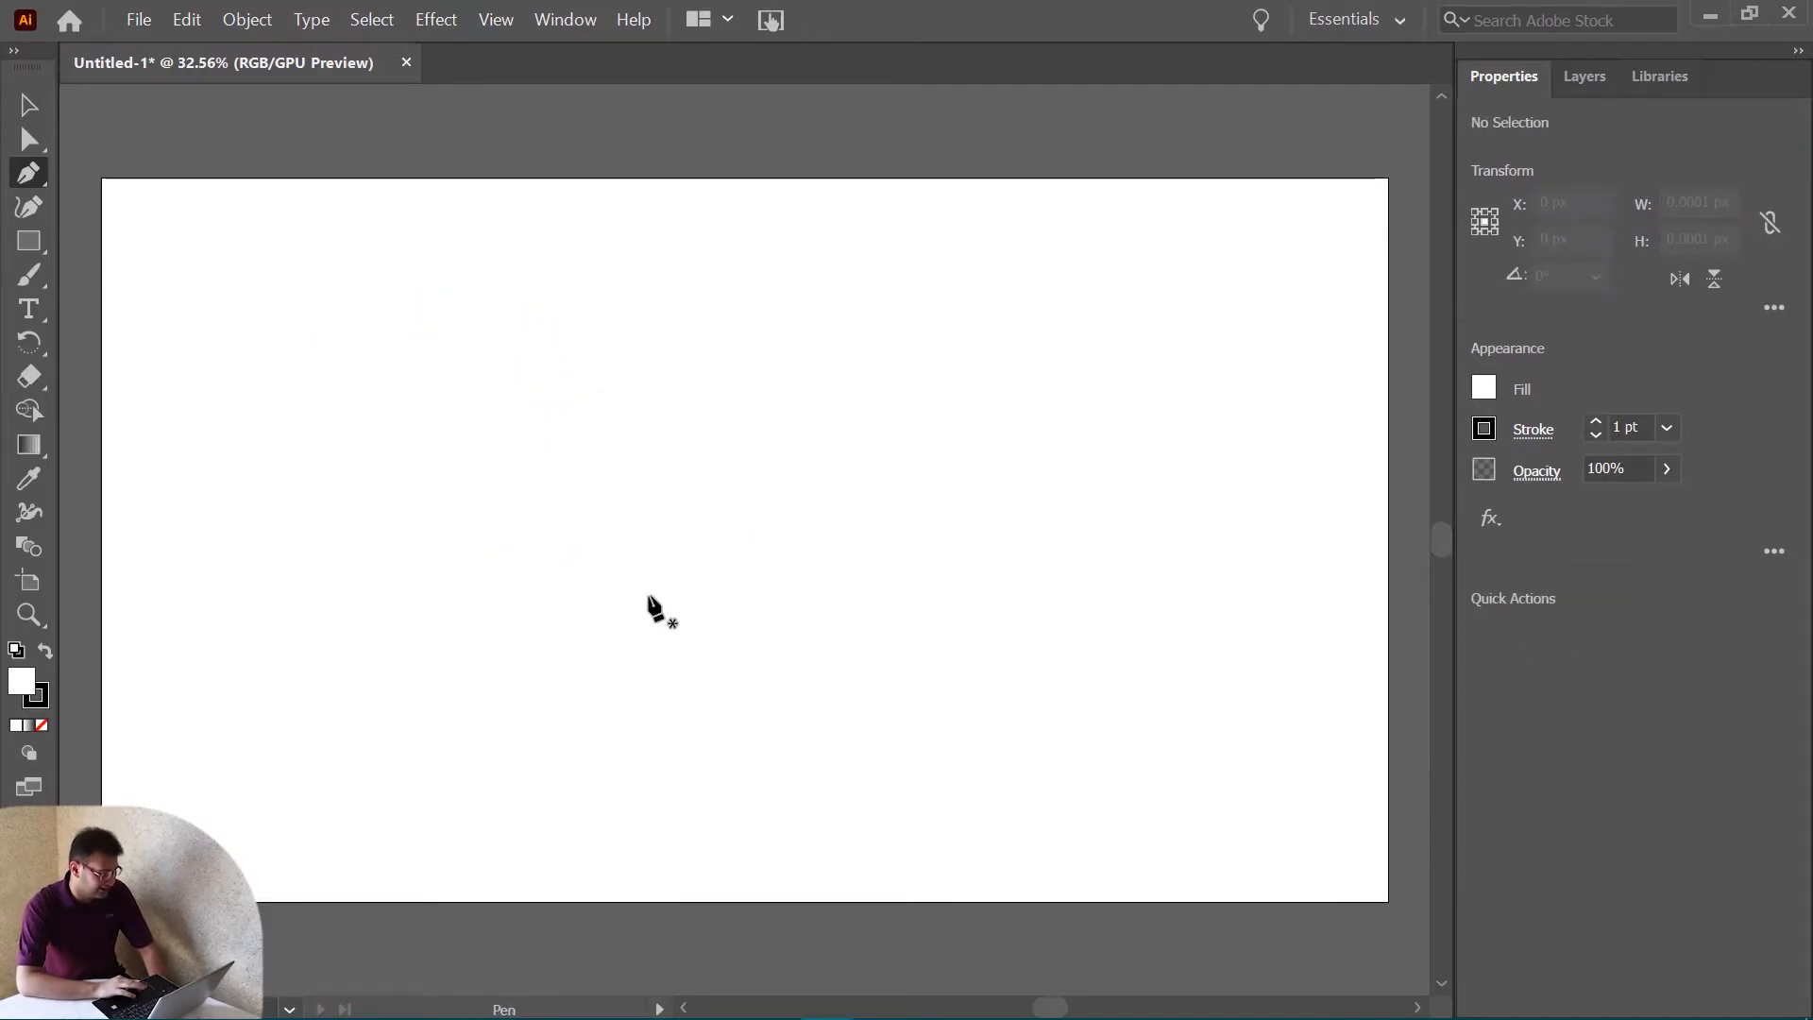
Draw a circle about 452 px wide in the artboard's upper left, and add a second ellipse of 452 by 452 px.
{"action": "left_click_drag", "start_coordinate": [28, 242], "coordinate": [98, 264]}
{"action": "left_click_drag", "start_coordinate": [369, 298], "coordinate": [660, 598]}
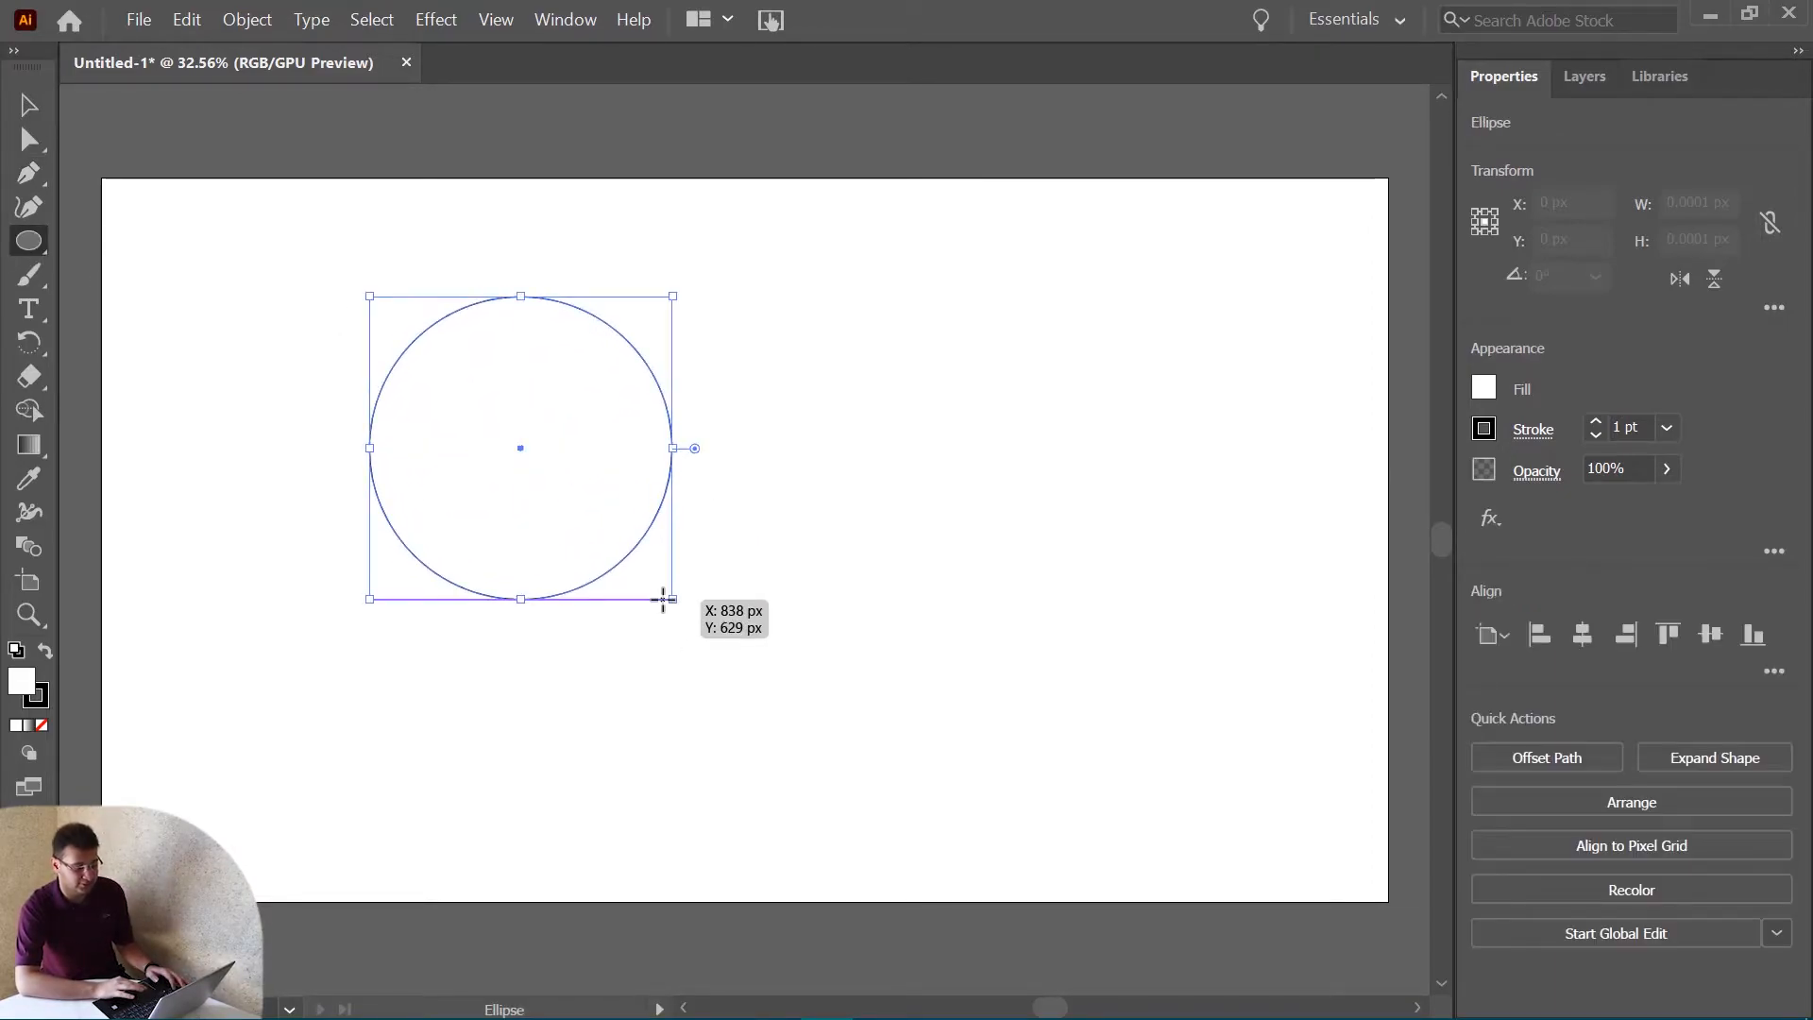
{"action": "left_click", "coordinate": [695, 704]}
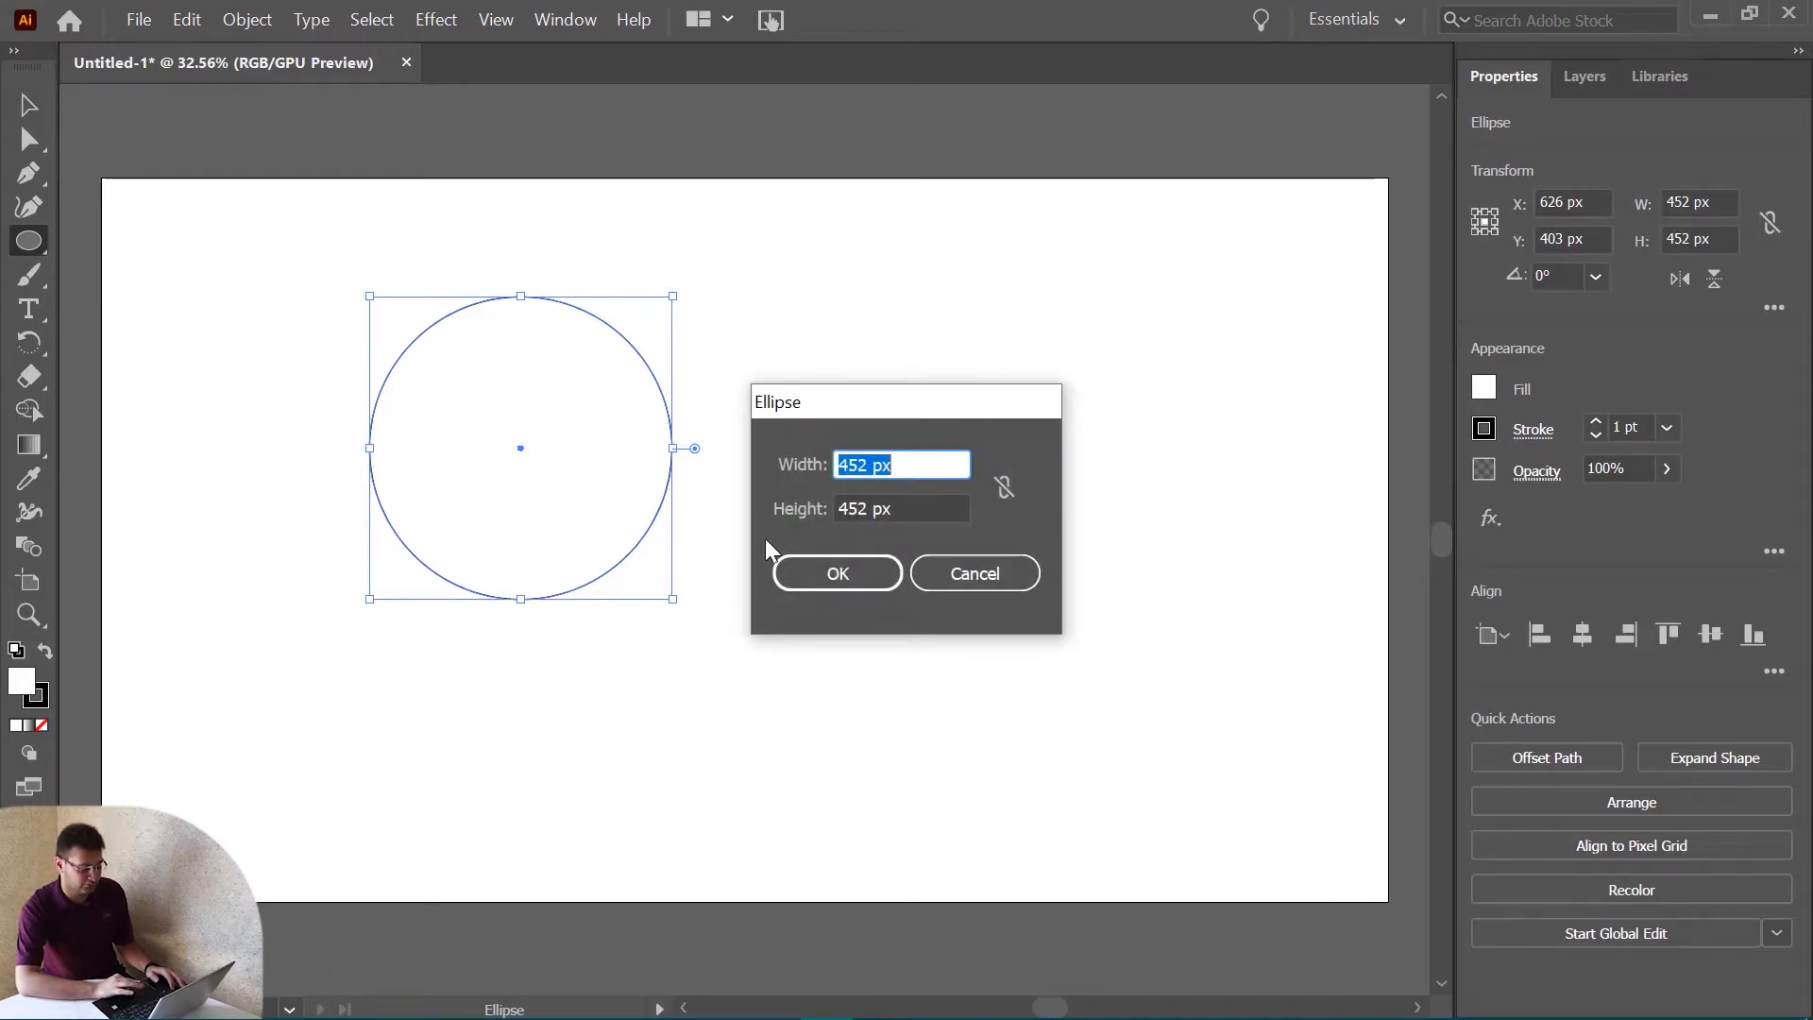
{"action": "left_click", "coordinate": [844, 567]}
Move the second circle with the Selection tool so it overlaps the lower-right part of the first circle.
{"action": "left_click", "coordinate": [28, 105]}
{"action": "left_click_drag", "start_coordinate": [819, 773], "coordinate": [680, 457]}
{"action": "left_click", "coordinate": [1102, 567]}
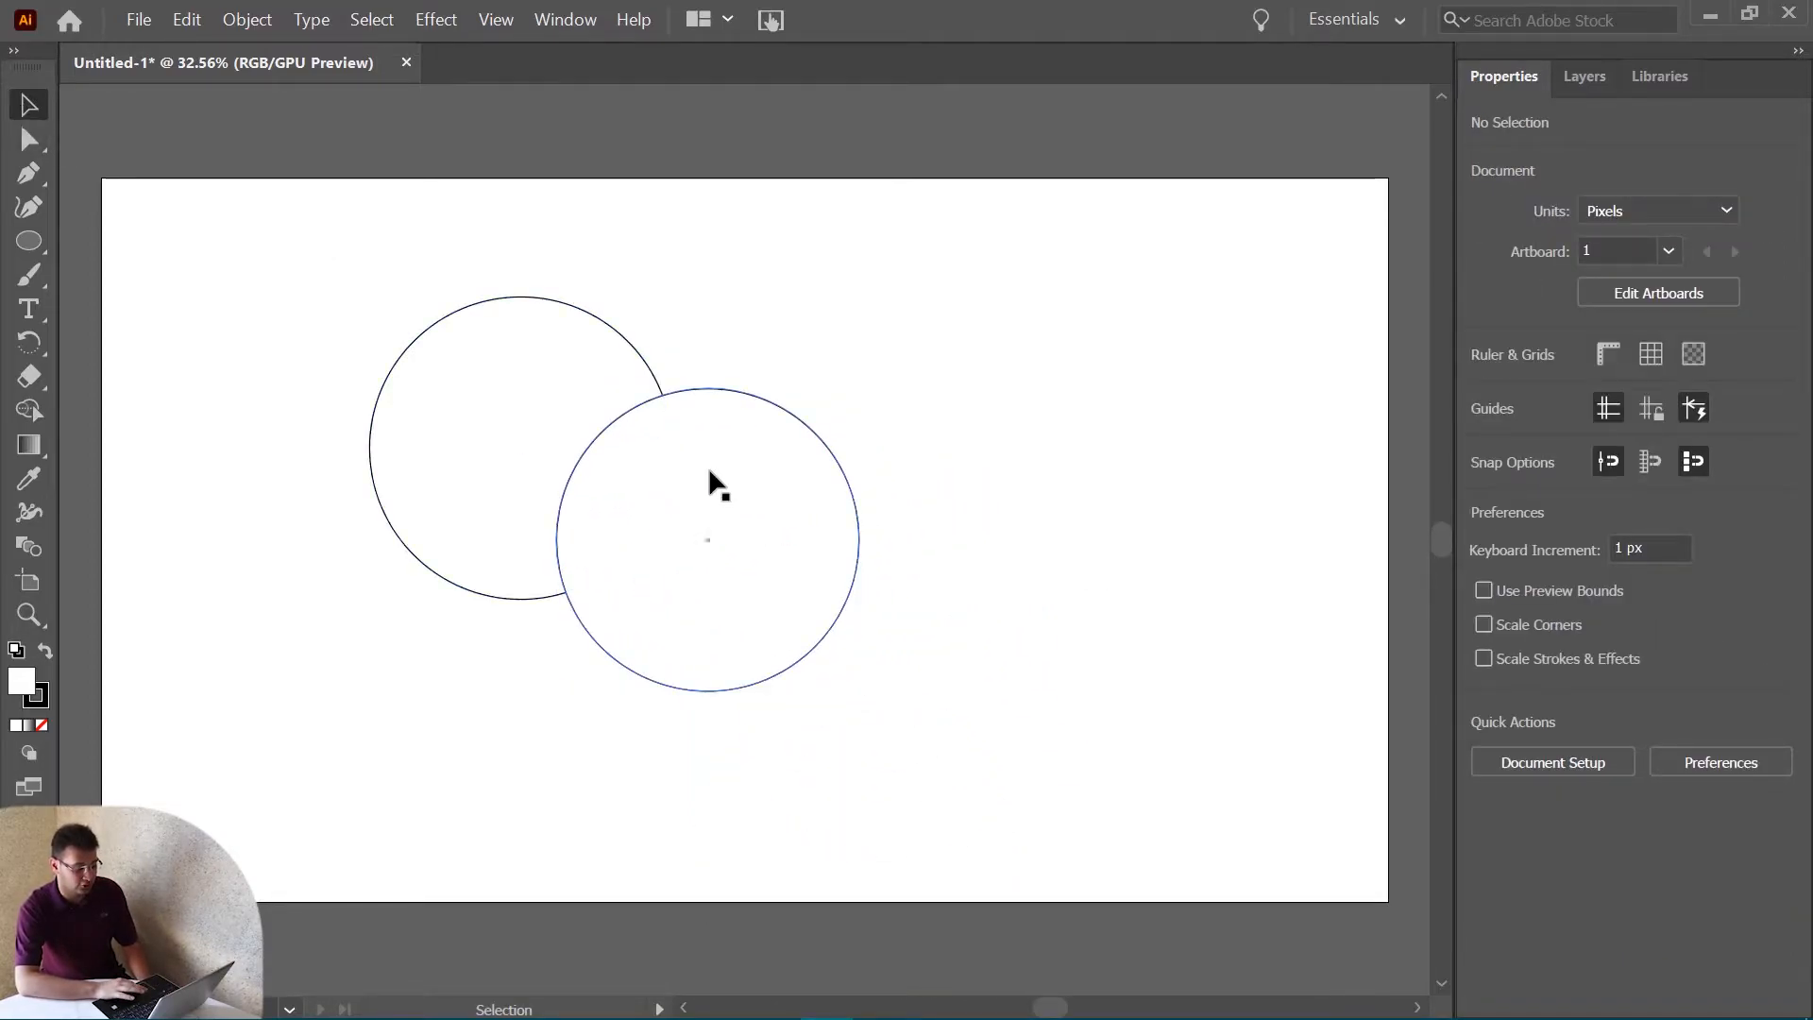
Try selecting and moving each of the two overlapping circles with the Selection tool.
{"action": "left_click_drag", "start_coordinate": [747, 514], "coordinate": [778, 463]}
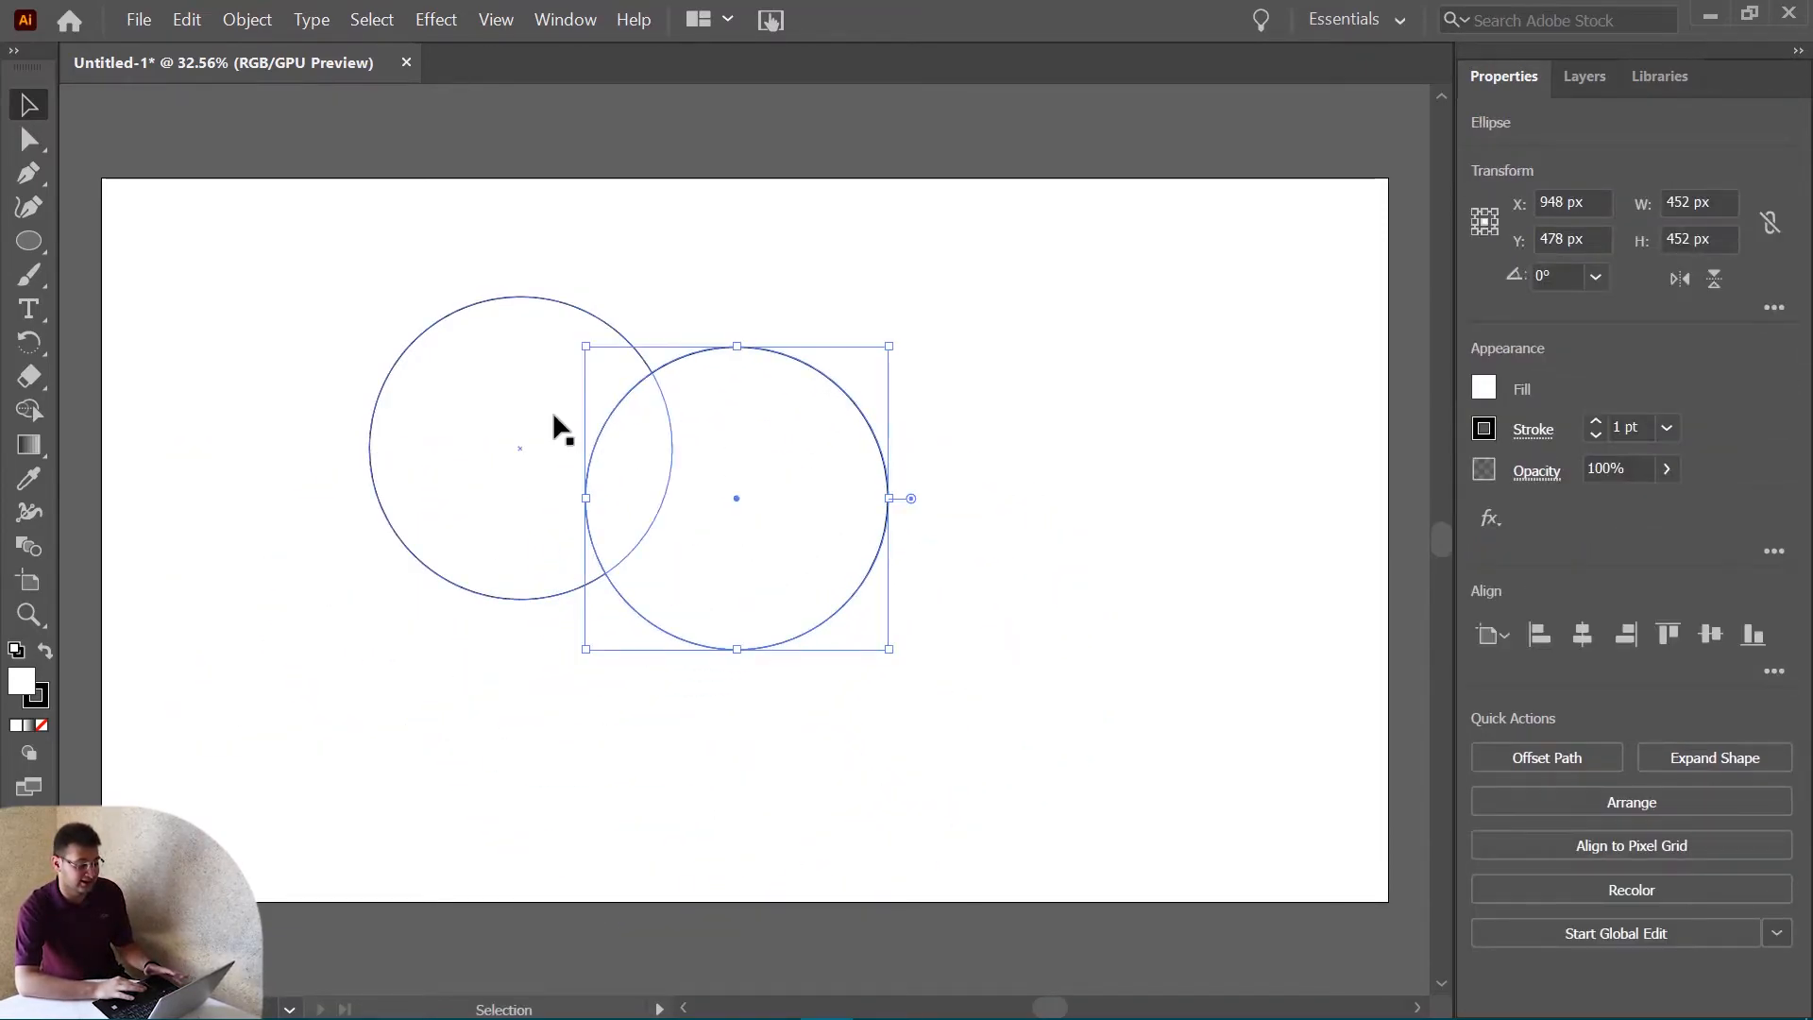
{"action": "left_click_drag", "start_coordinate": [552, 411], "coordinate": [587, 521]}
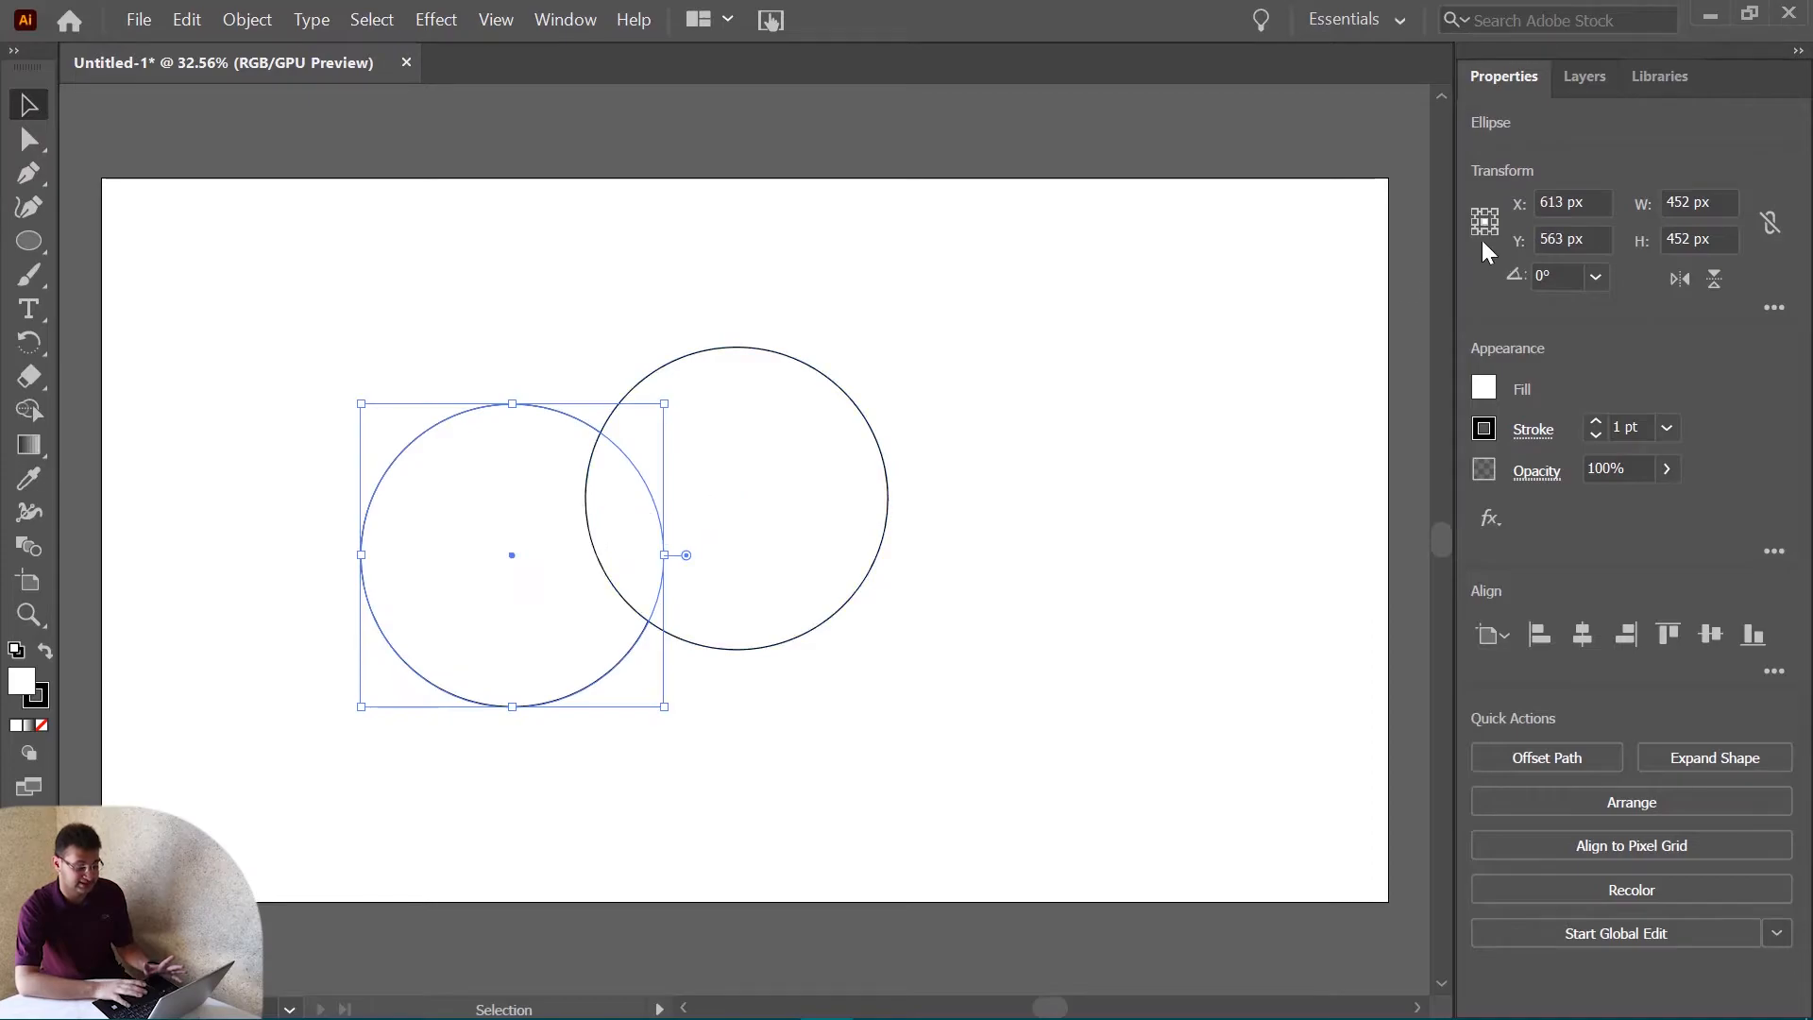
{"action": "left_click", "coordinate": [1227, 393]}
{"action": "left_click", "coordinate": [827, 464]}
{"action": "left_click_drag", "start_coordinate": [493, 596], "coordinate": [601, 511]}
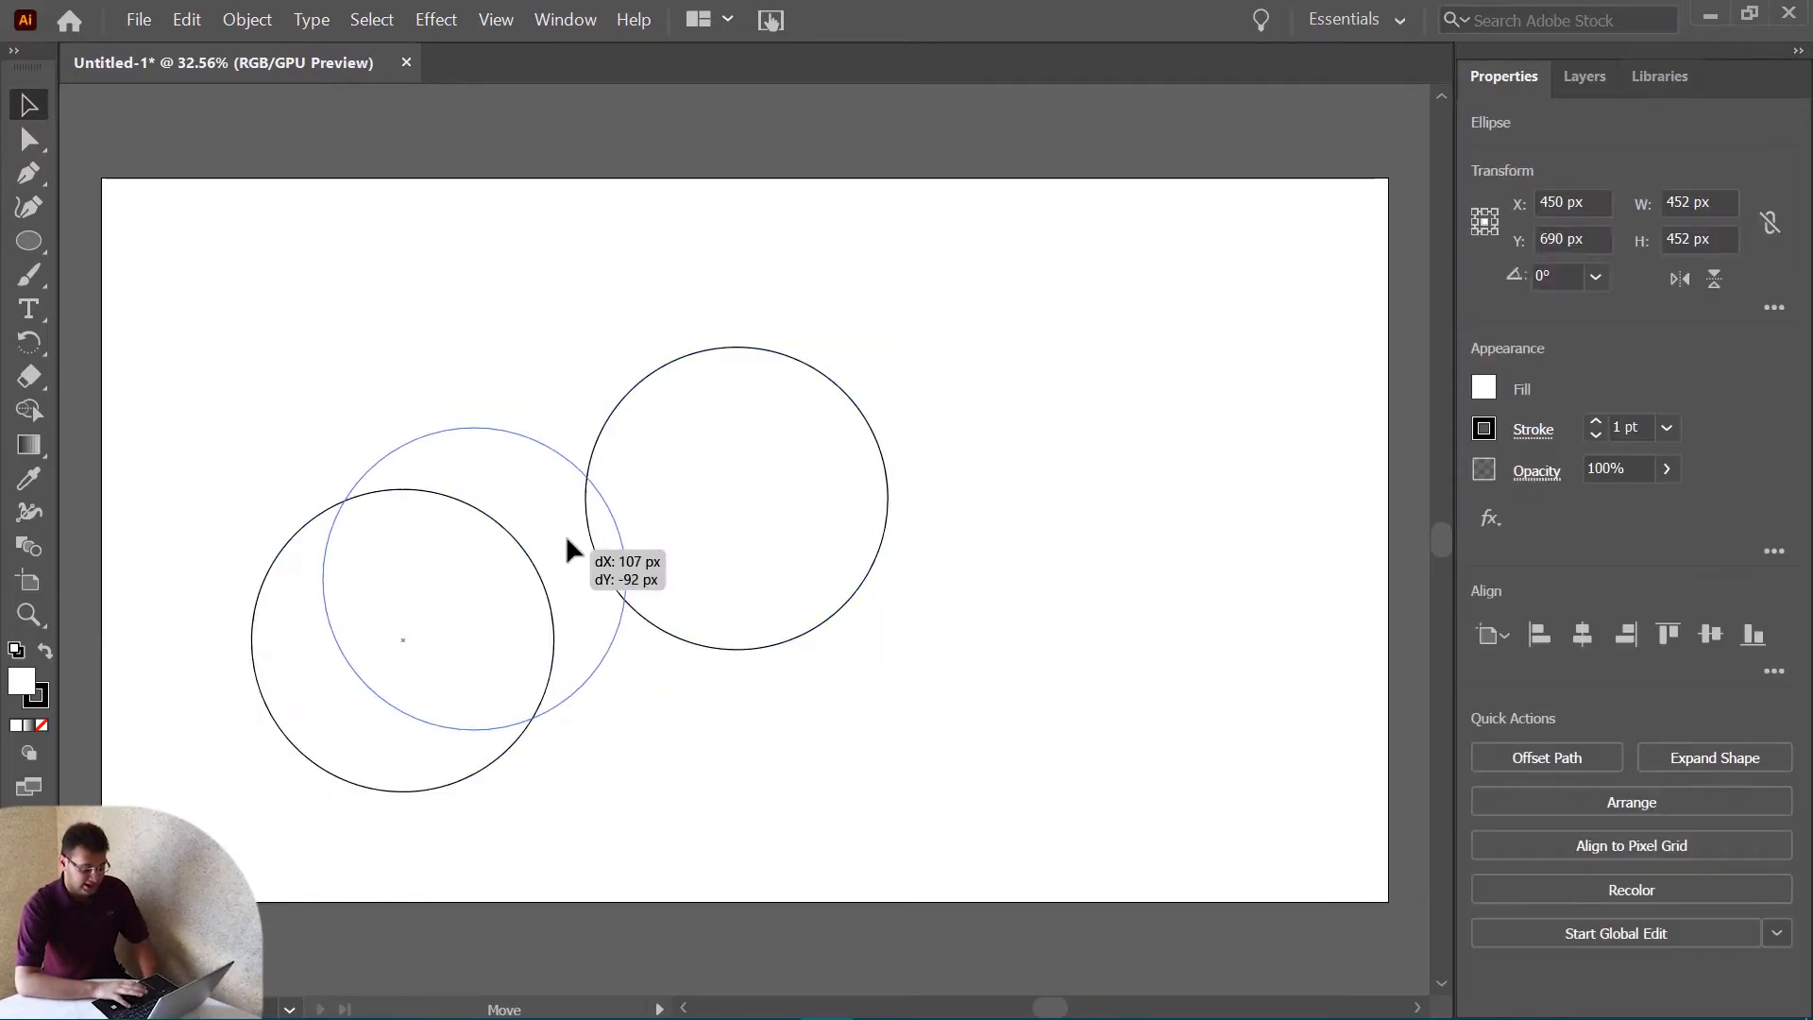
{"action": "left_click", "coordinate": [1227, 393]}
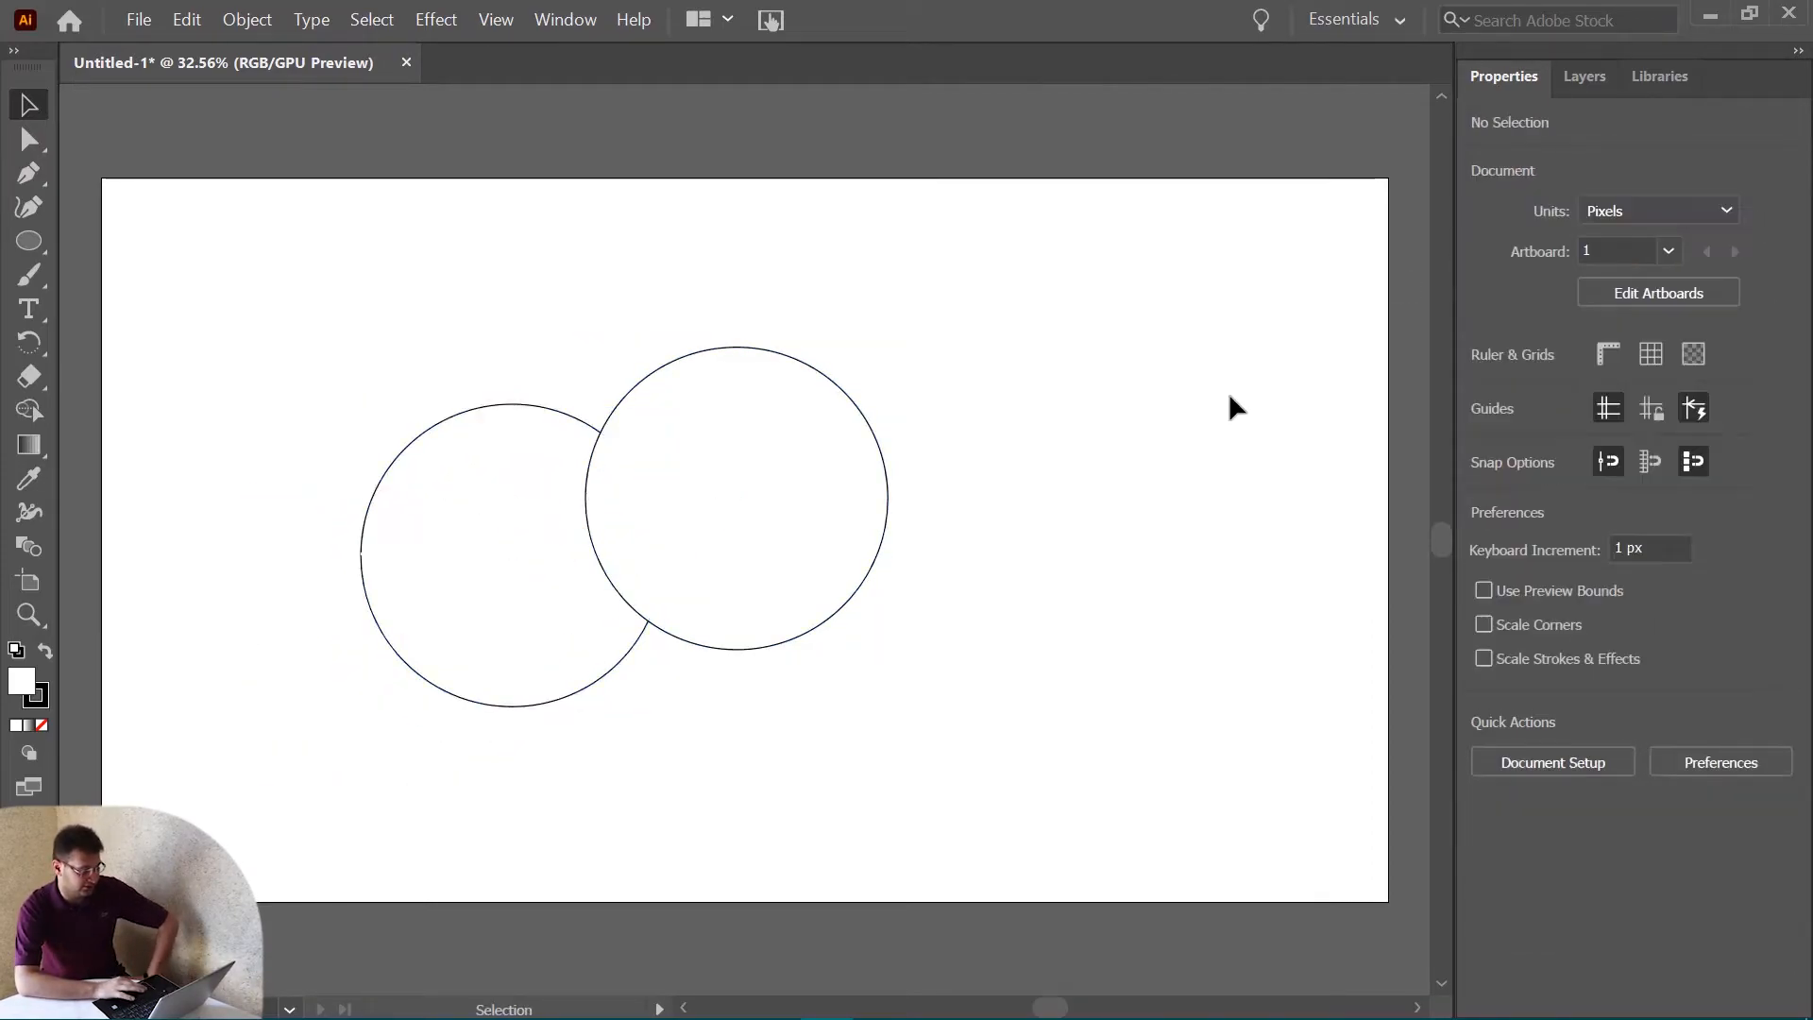
{"action": "left_click", "coordinate": [827, 465]}
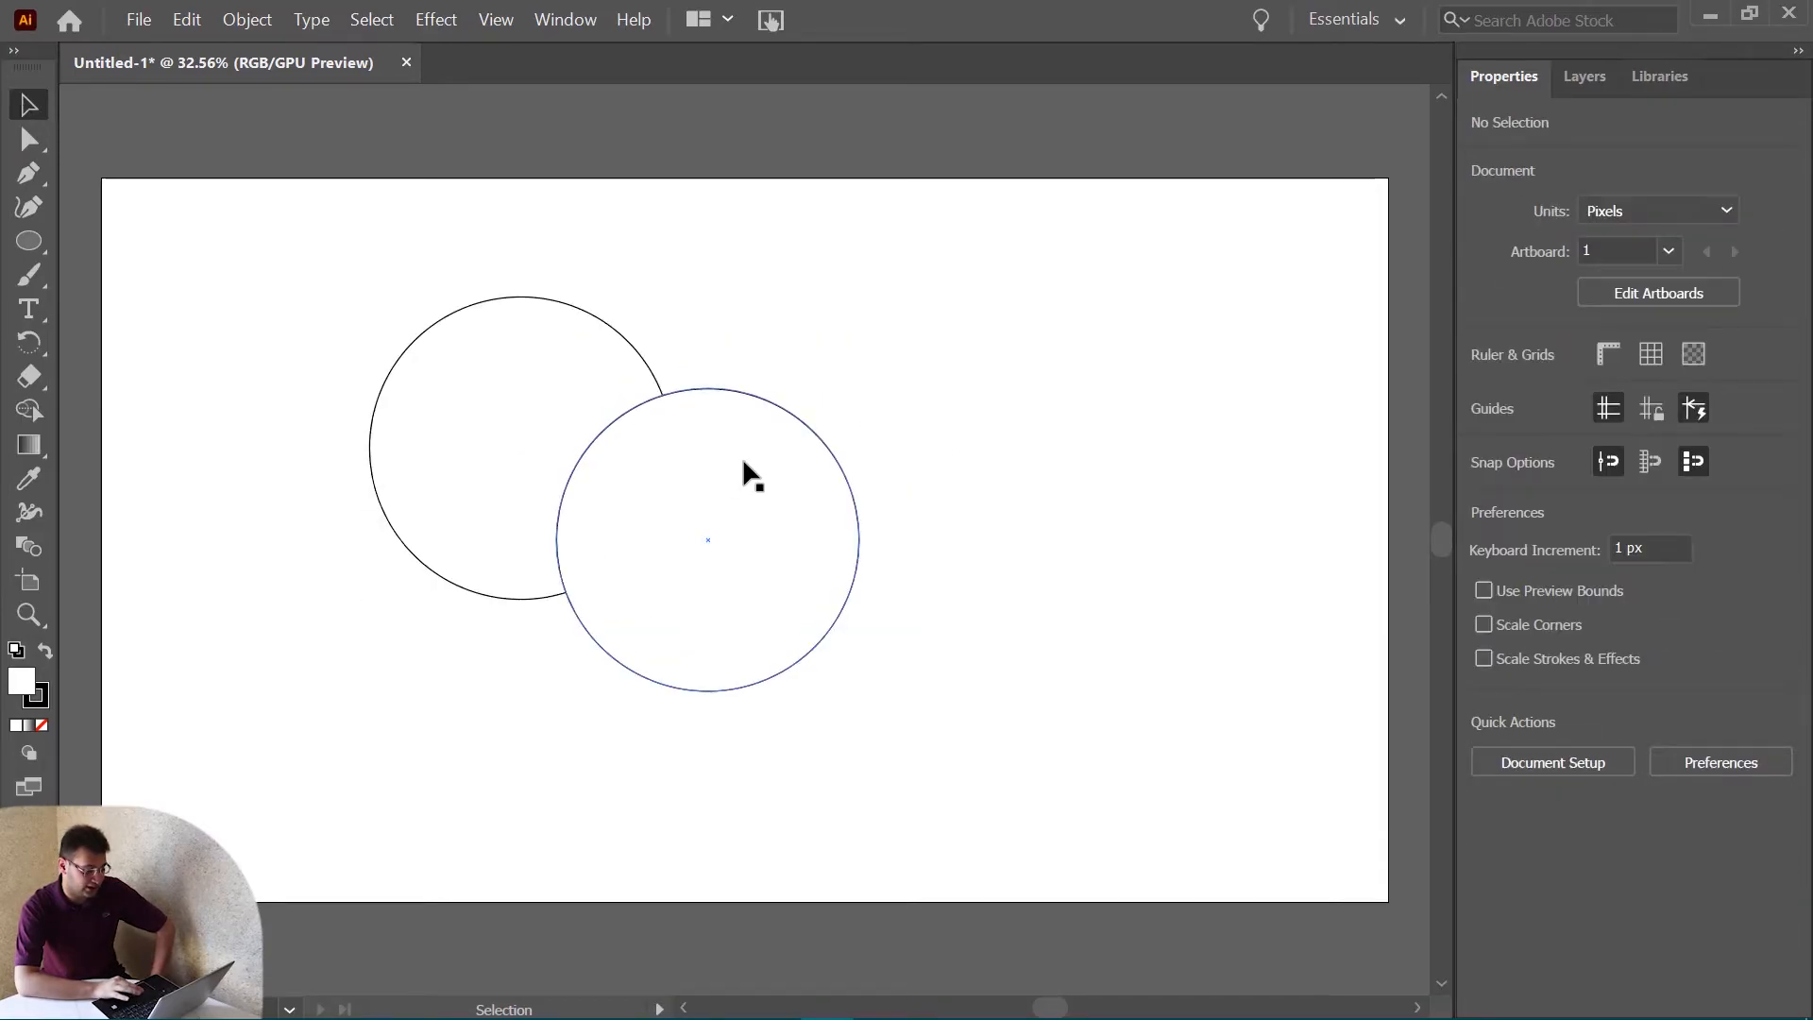
Move the right circle to about X 948, Y 478 px and the left circle to about X 613, Y 563 px.
{"action": "left_click_drag", "start_coordinate": [748, 513], "coordinate": [778, 475]}
{"action": "left_click_drag", "start_coordinate": [558, 421], "coordinate": [587, 521]}
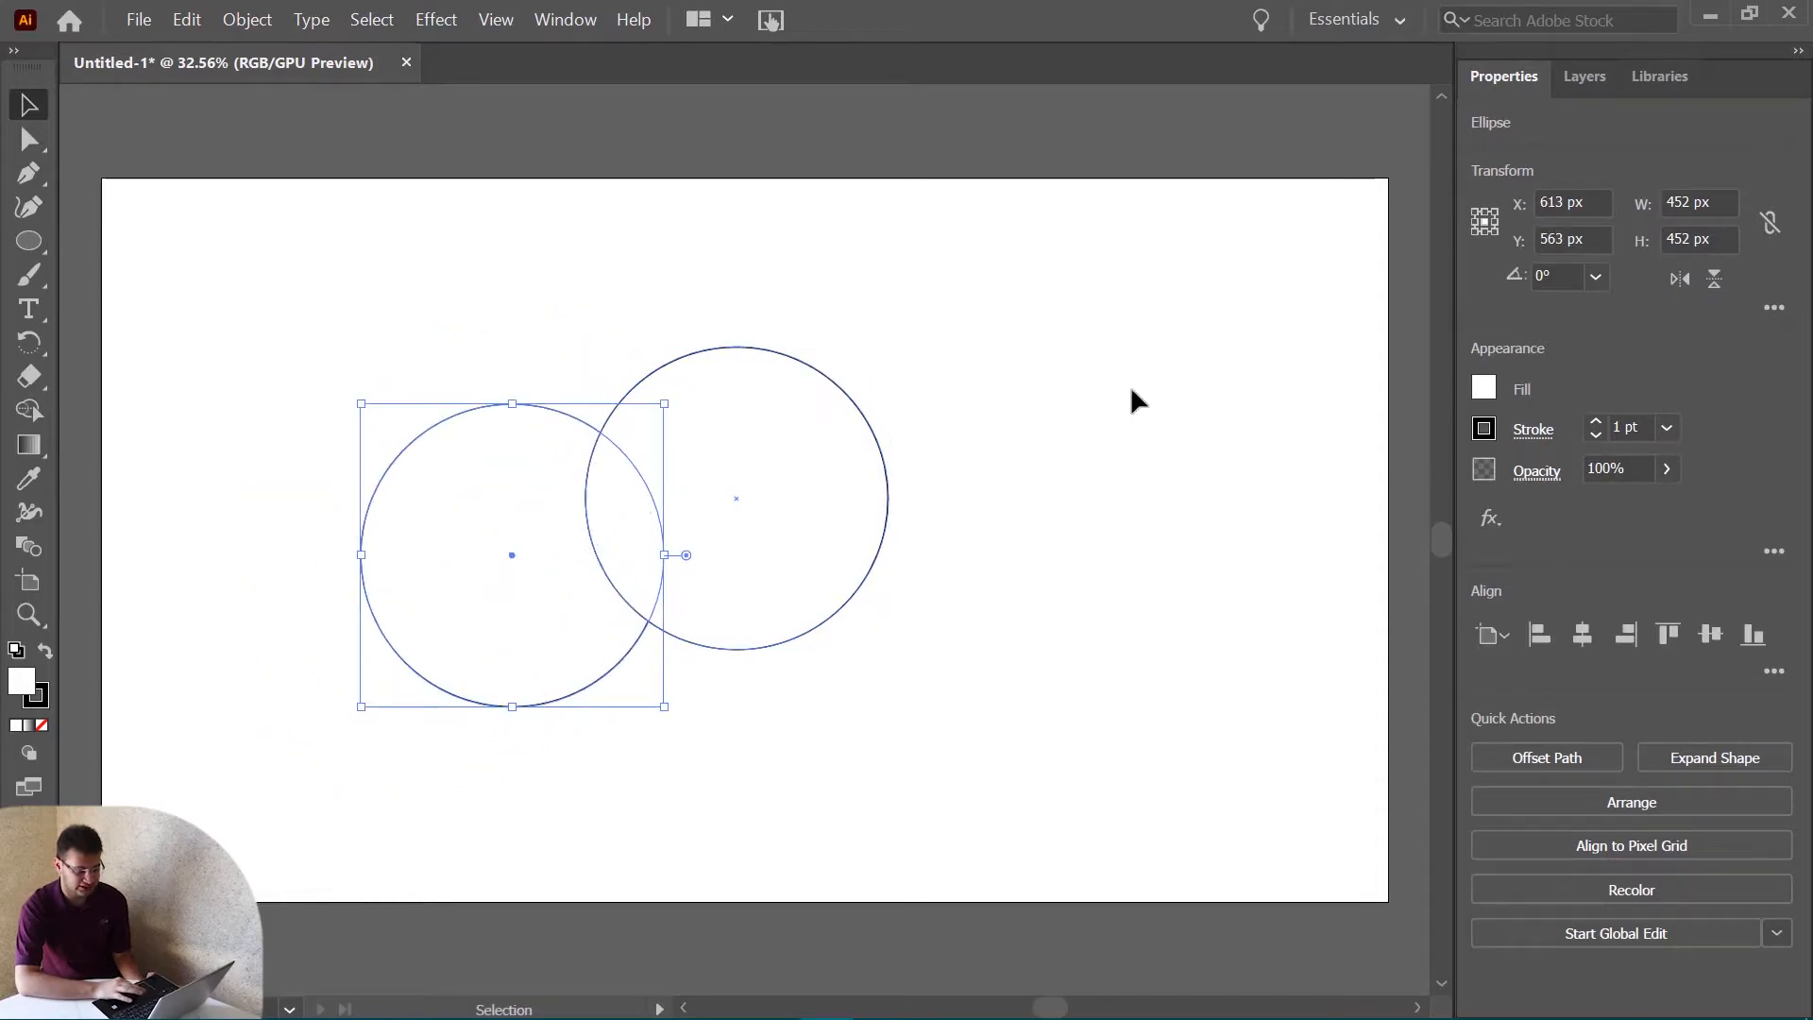
{"action": "left_click", "coordinate": [1228, 393]}
Expand Layer 1 and select each circle in turn to examine which ellipse entry belongs to it.
{"action": "left_click", "coordinate": [829, 477]}
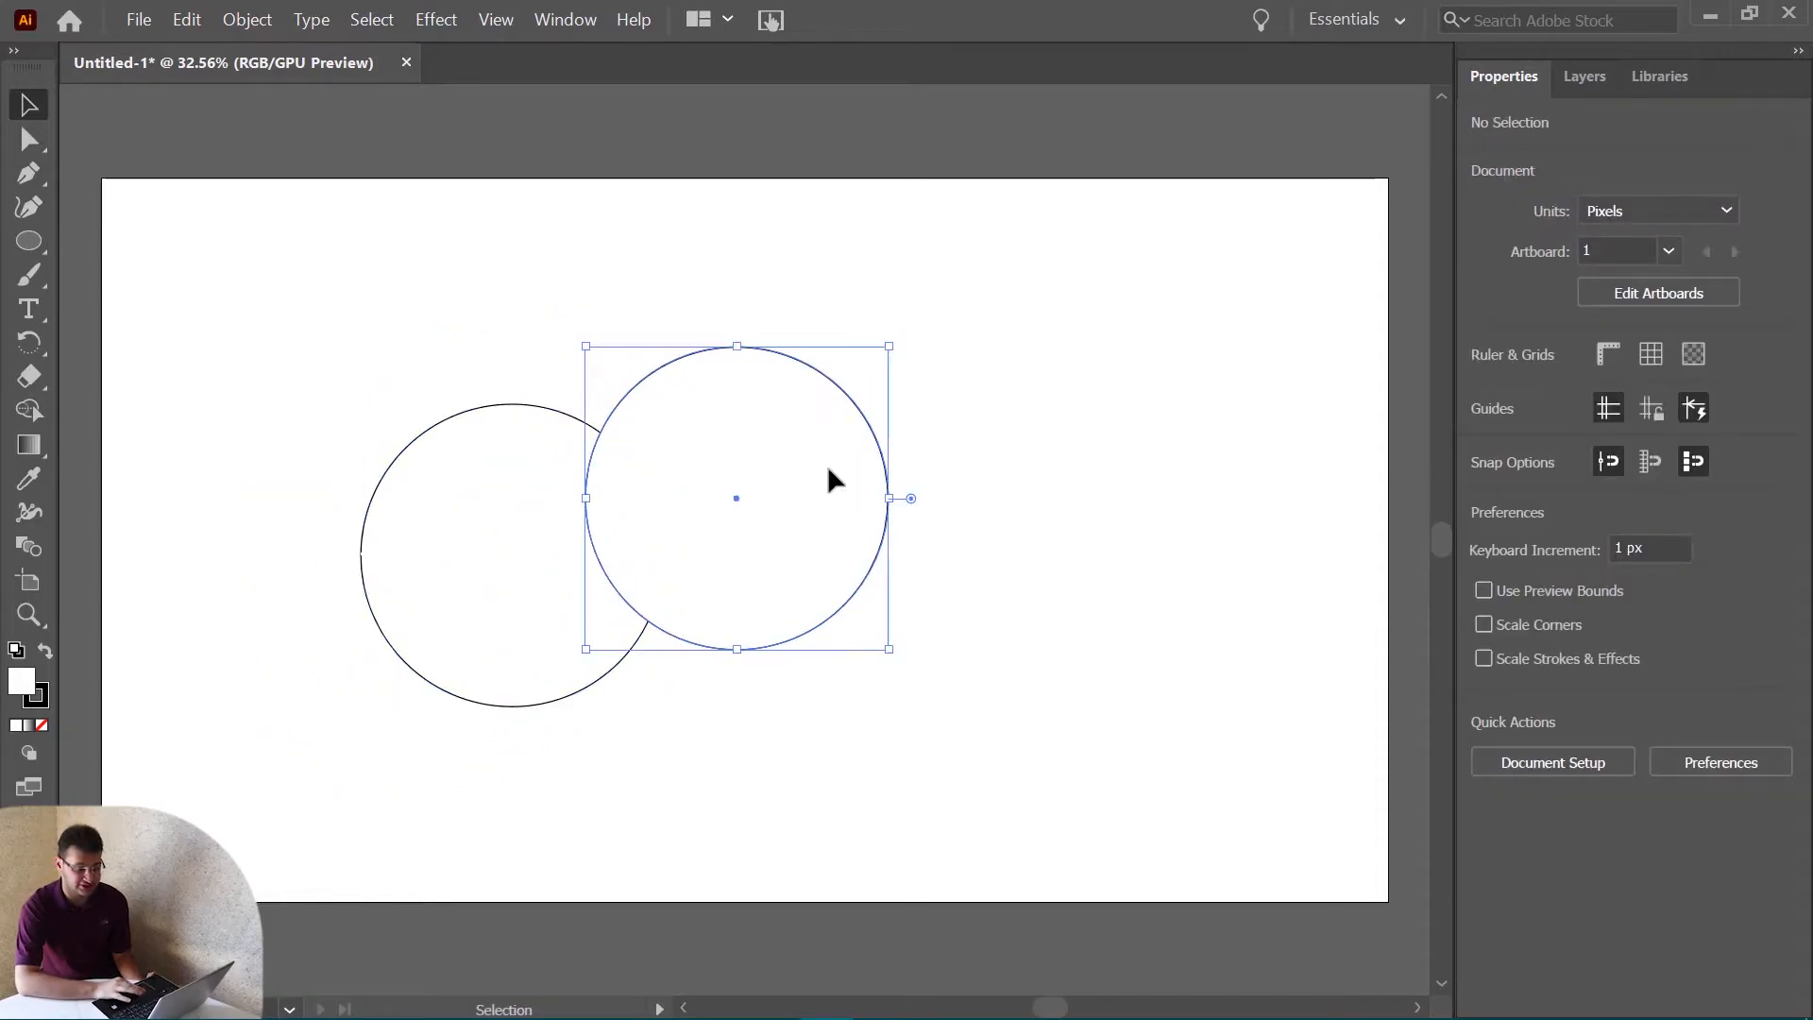
{"action": "left_click", "coordinate": [1585, 80]}
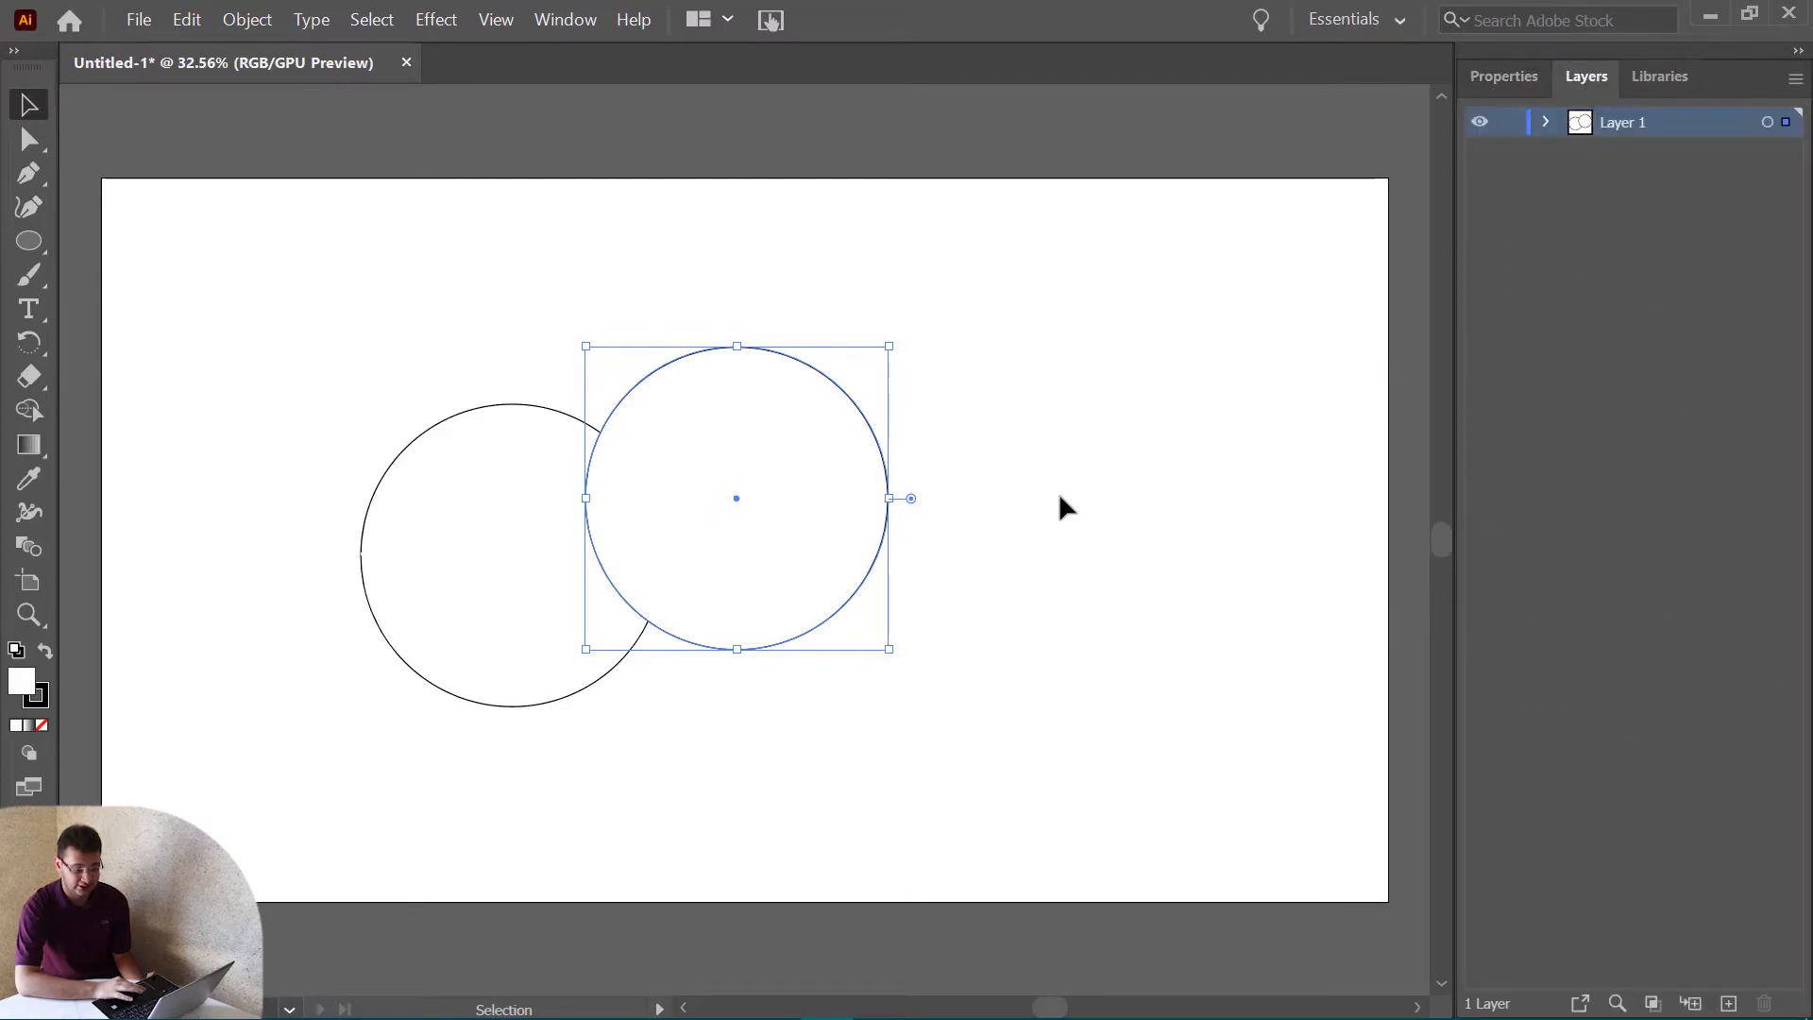
{"action": "left_click", "coordinate": [1548, 123]}
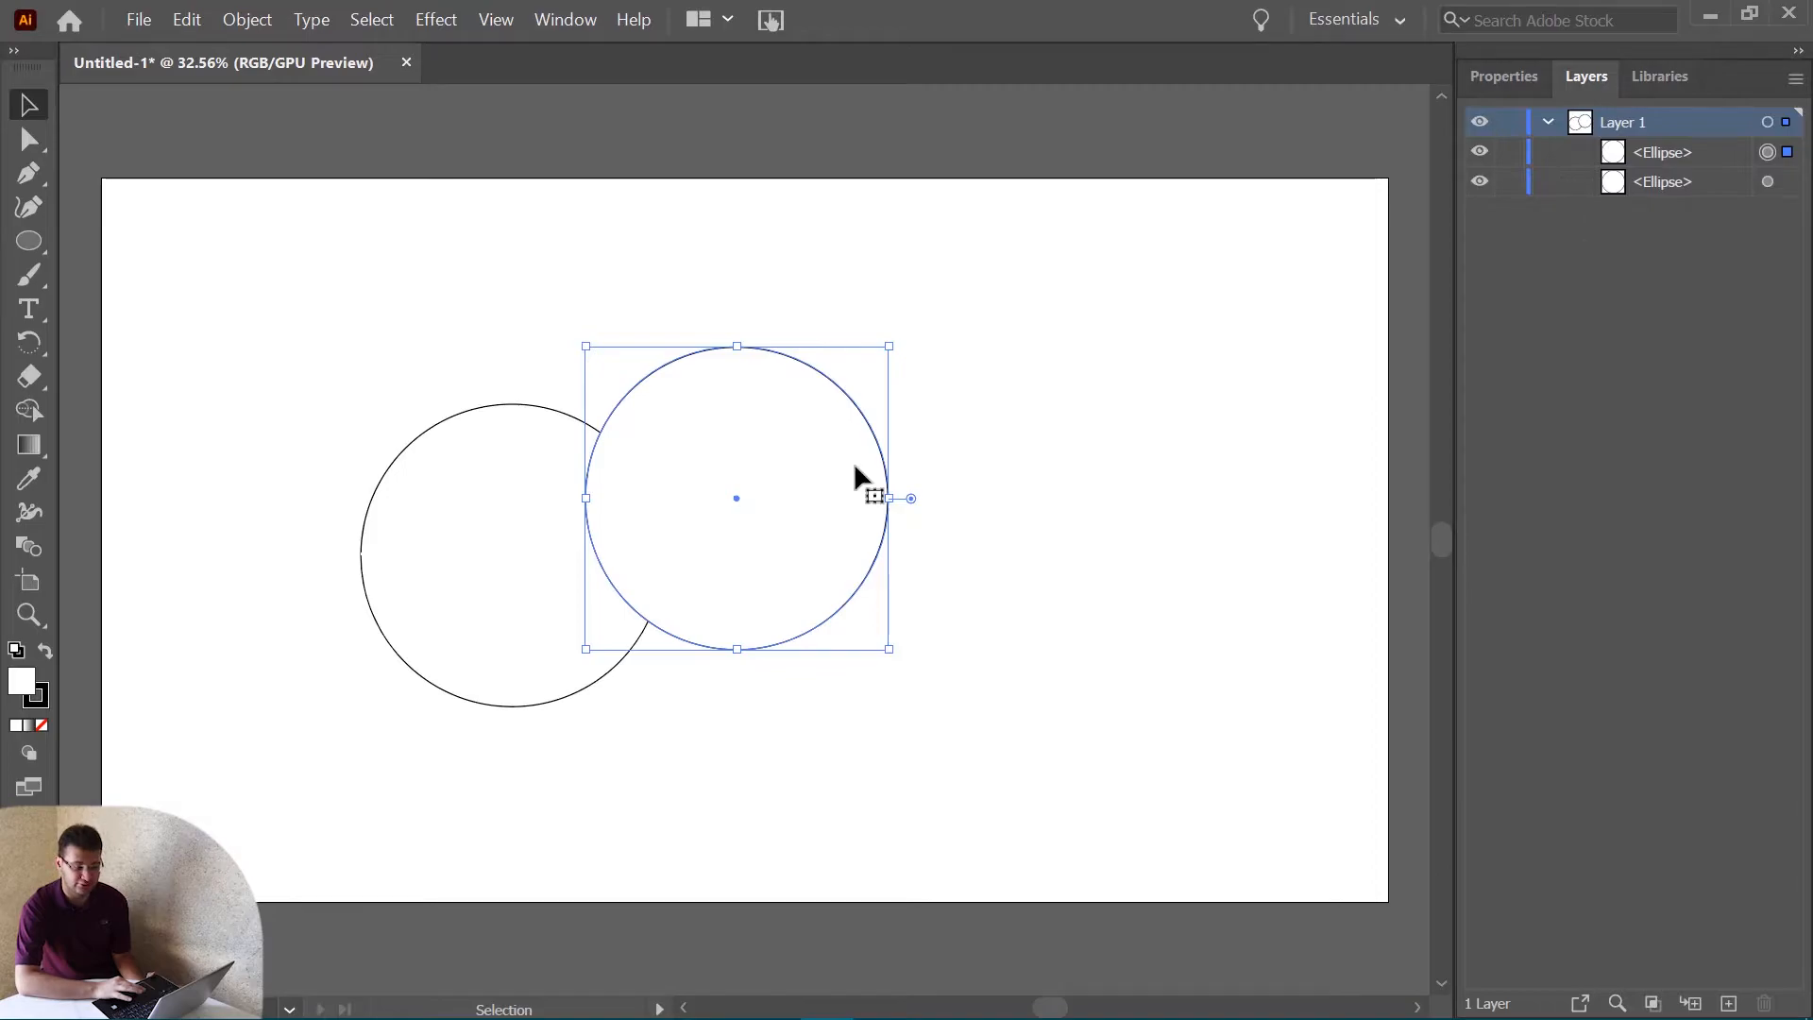
{"action": "left_click", "coordinate": [467, 597]}
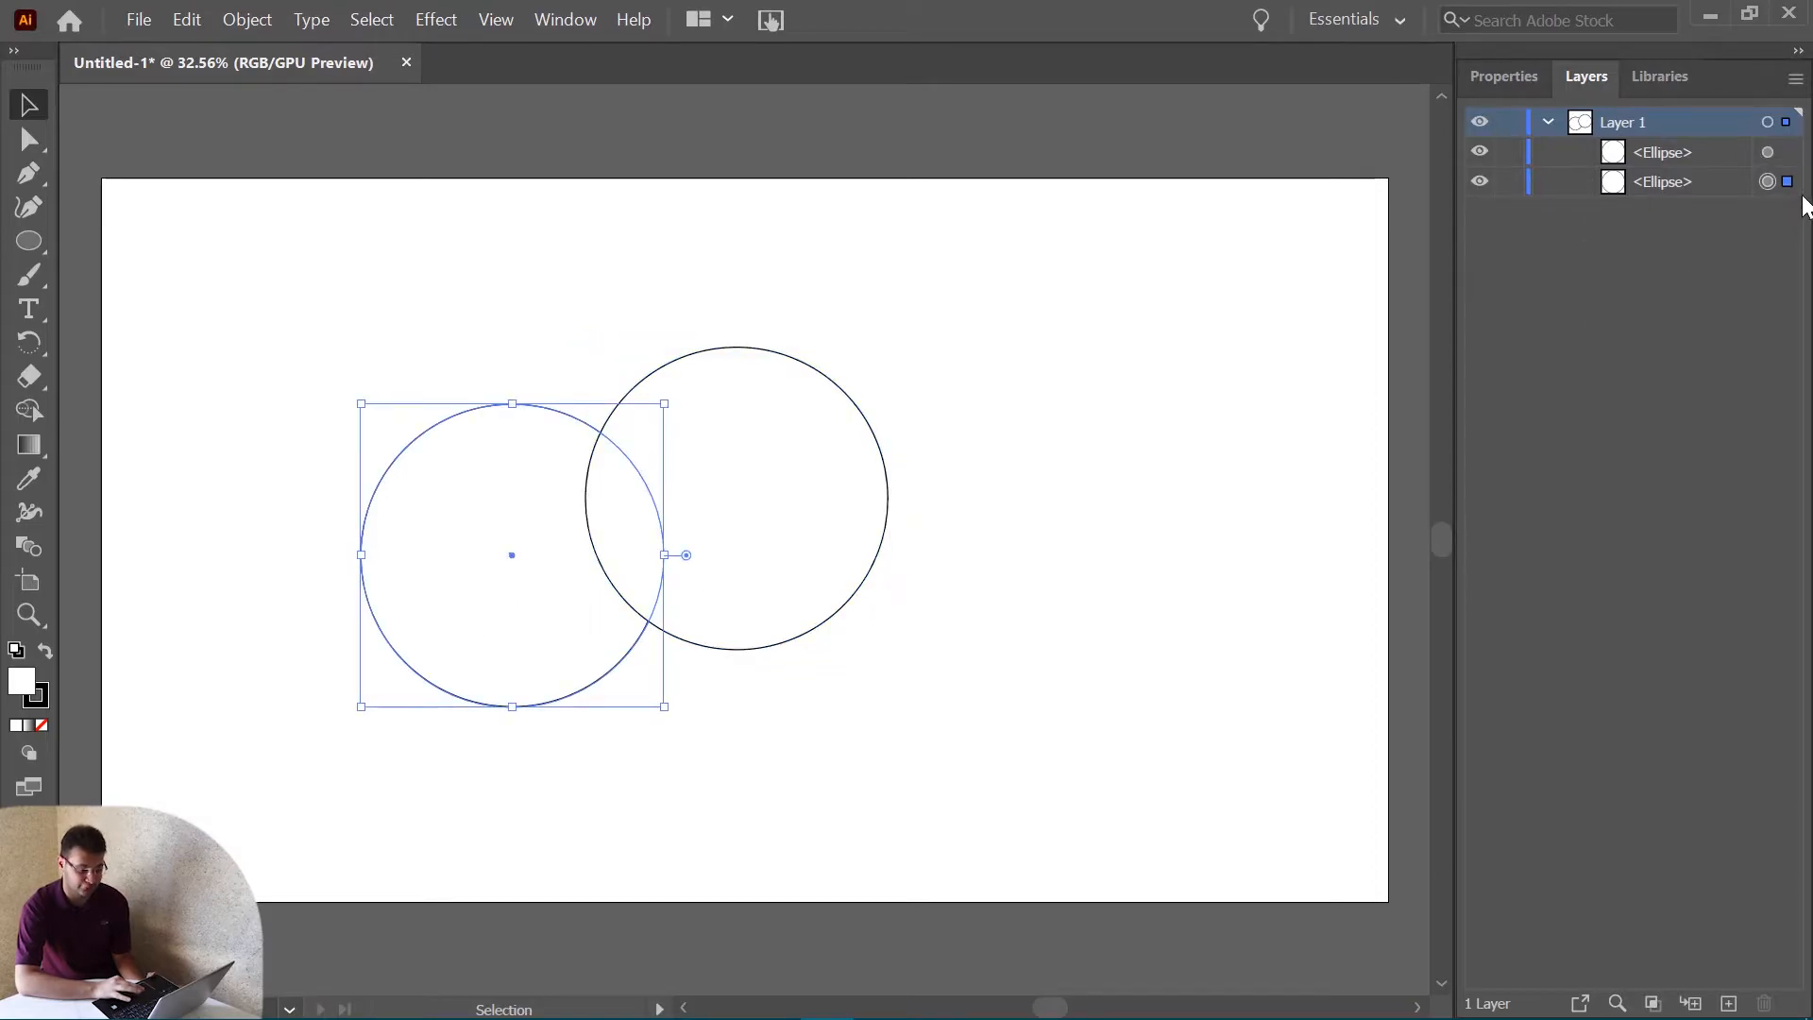
{"action": "left_click", "coordinate": [1788, 157]}
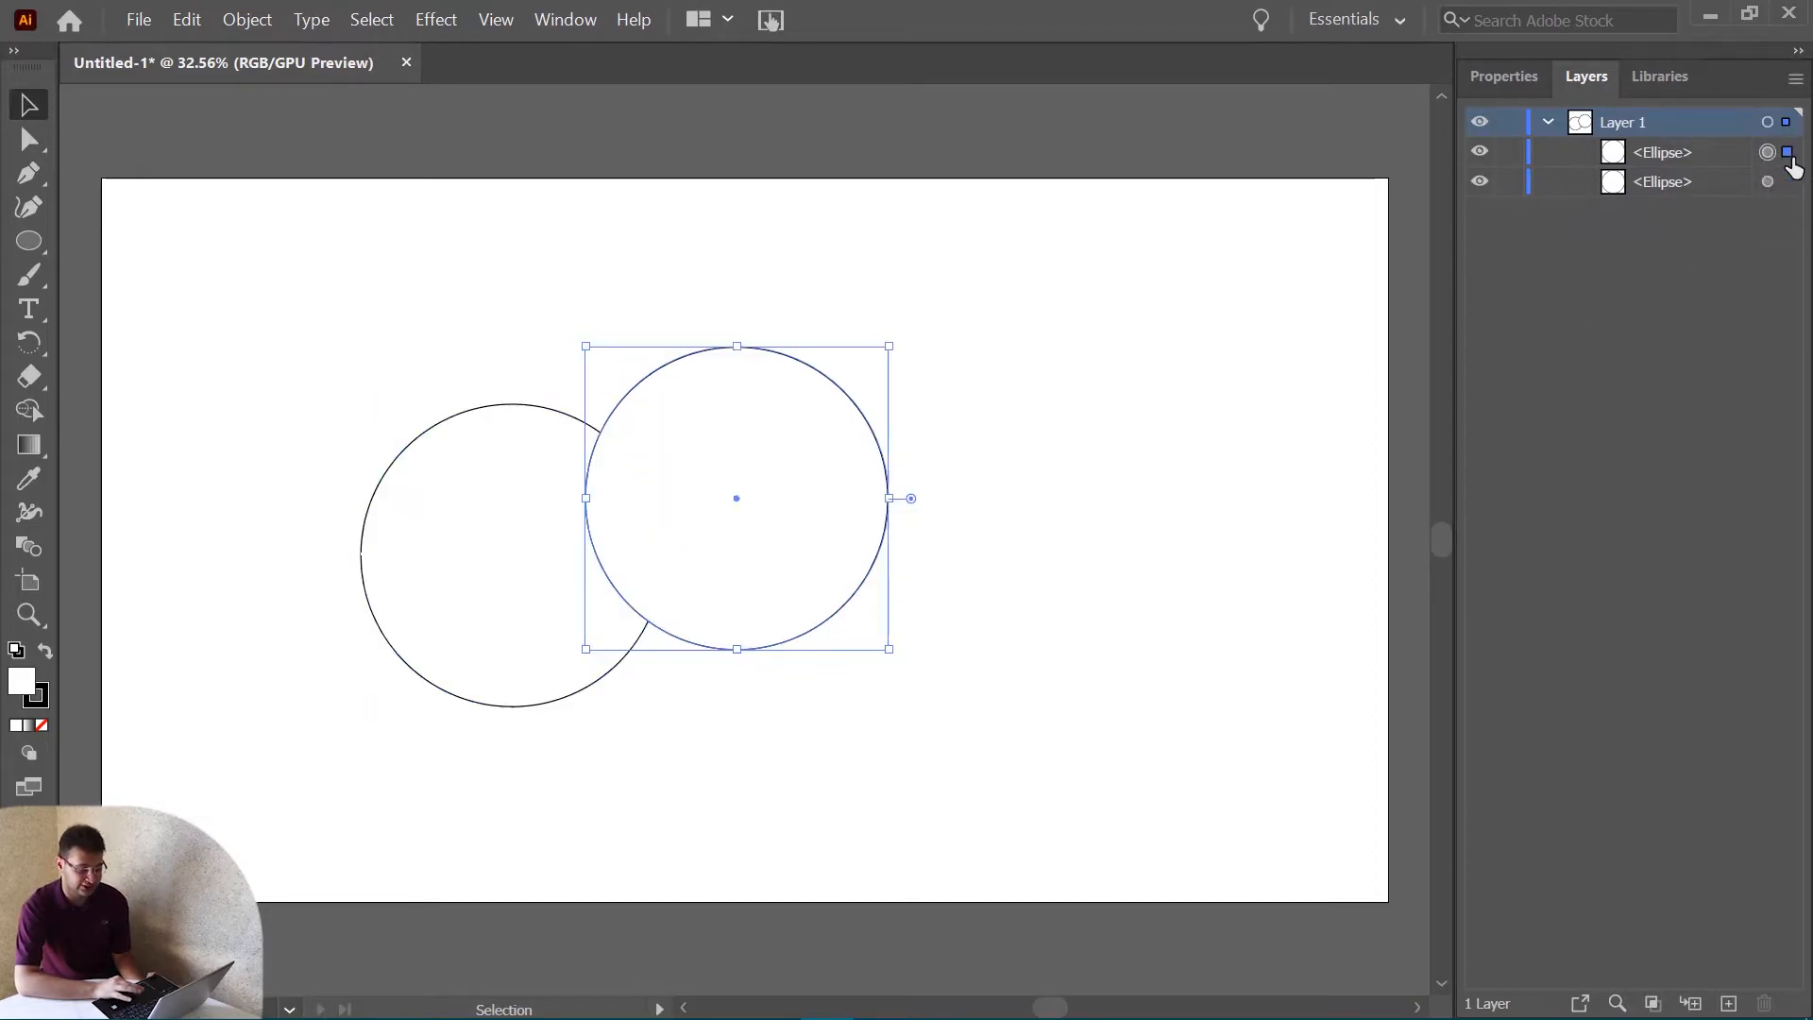
{"action": "left_click", "coordinate": [1788, 185]}
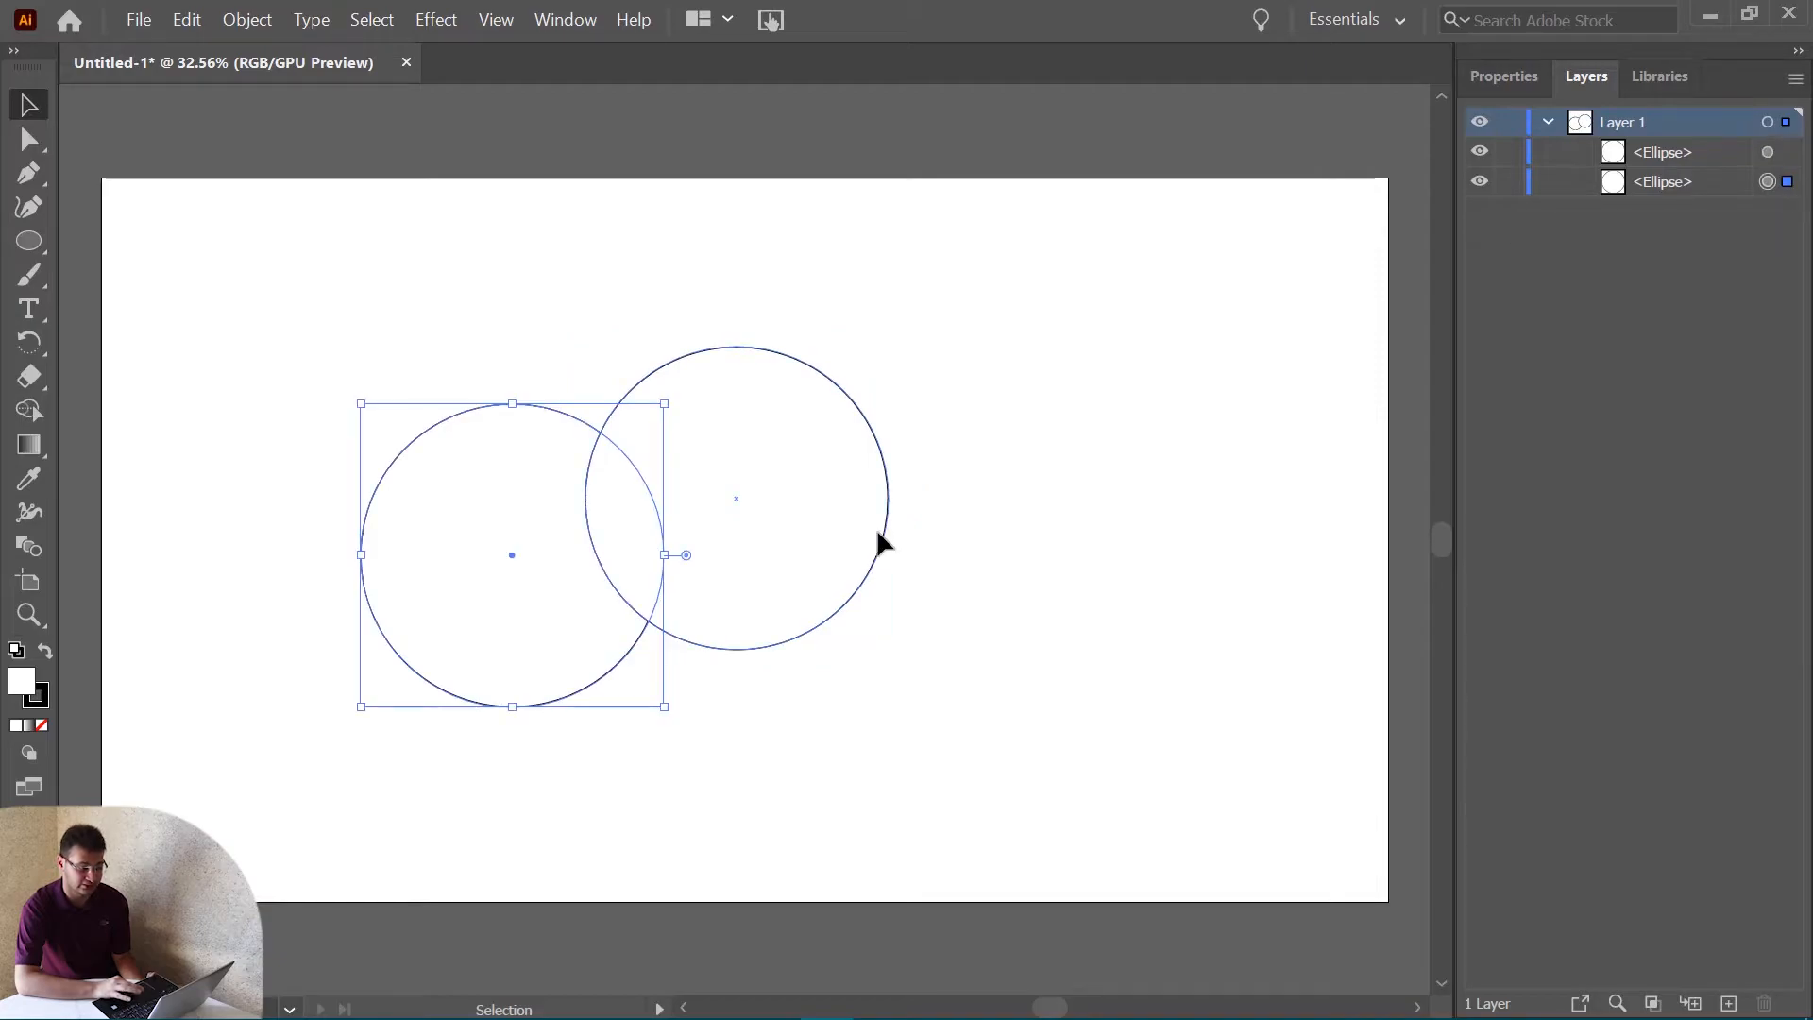
{"action": "left_click", "coordinate": [922, 673]}
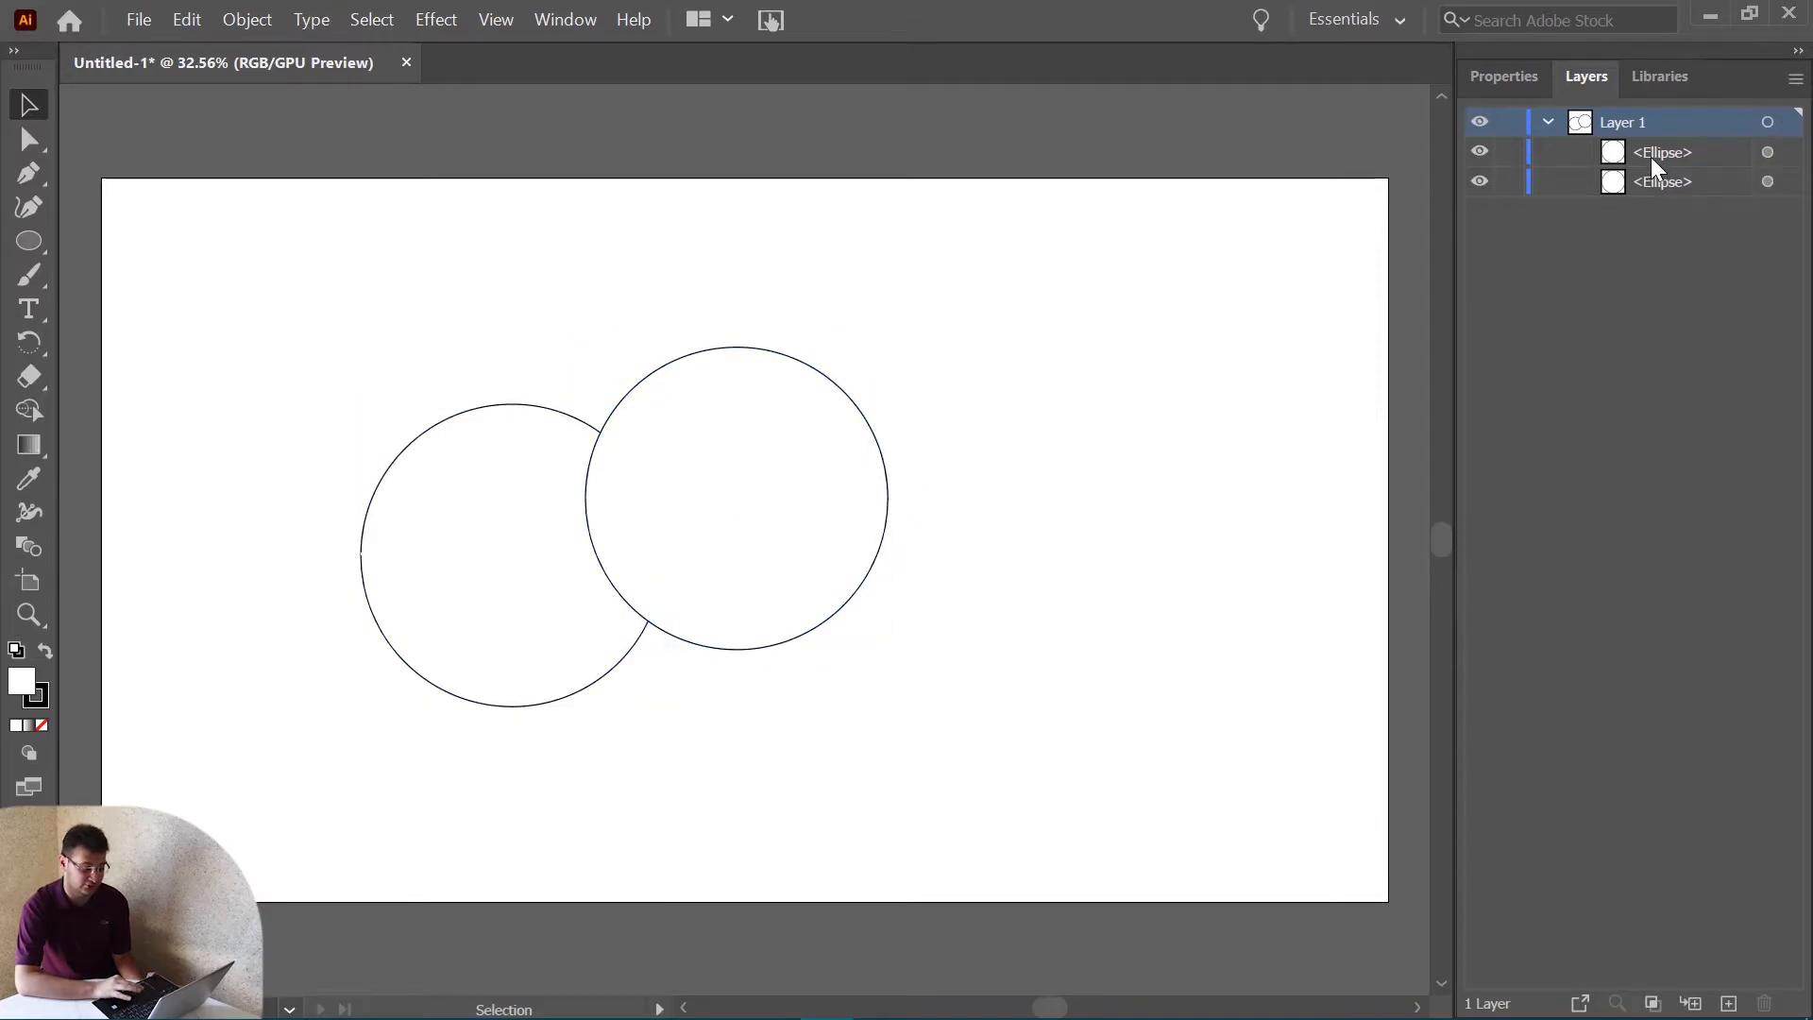
{"action": "left_click", "coordinate": [769, 426]}
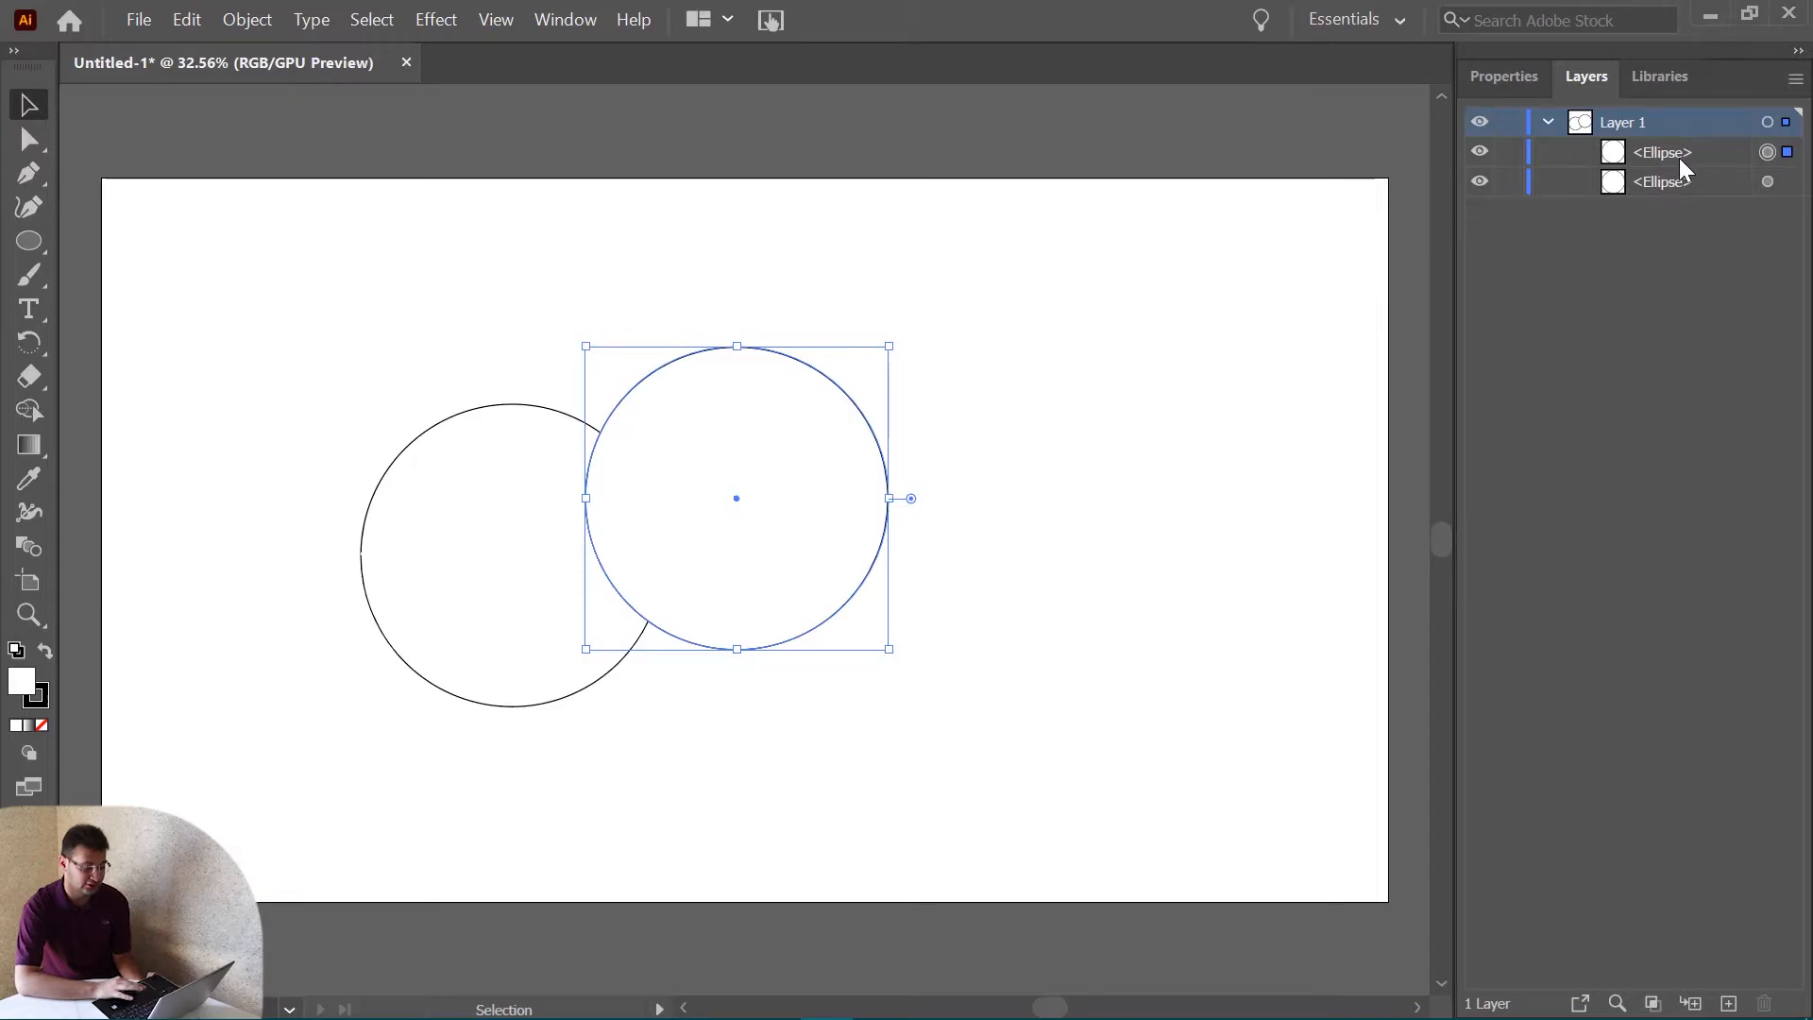
Place the right circle's ellipse below the other one in Layer 1, and return to the document properties.
{"action": "left_click", "coordinate": [746, 745]}
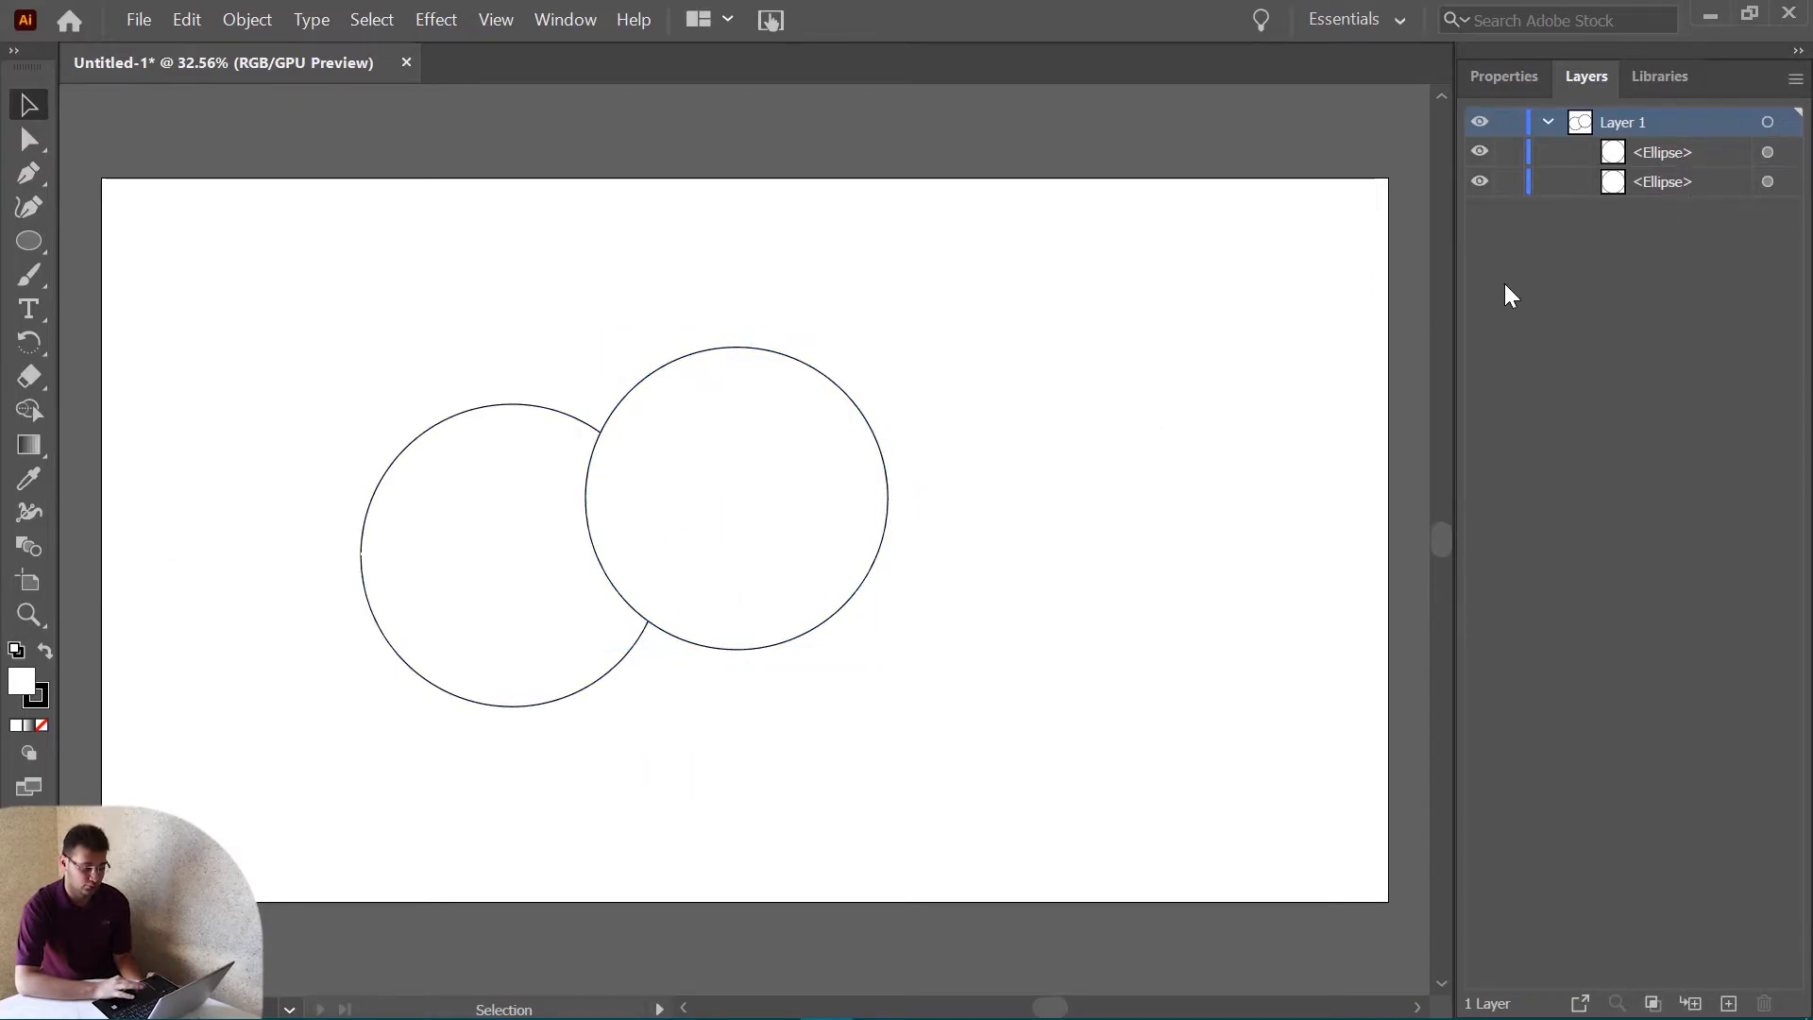
{"action": "left_click_drag", "start_coordinate": [1672, 152], "coordinate": [1674, 197]}
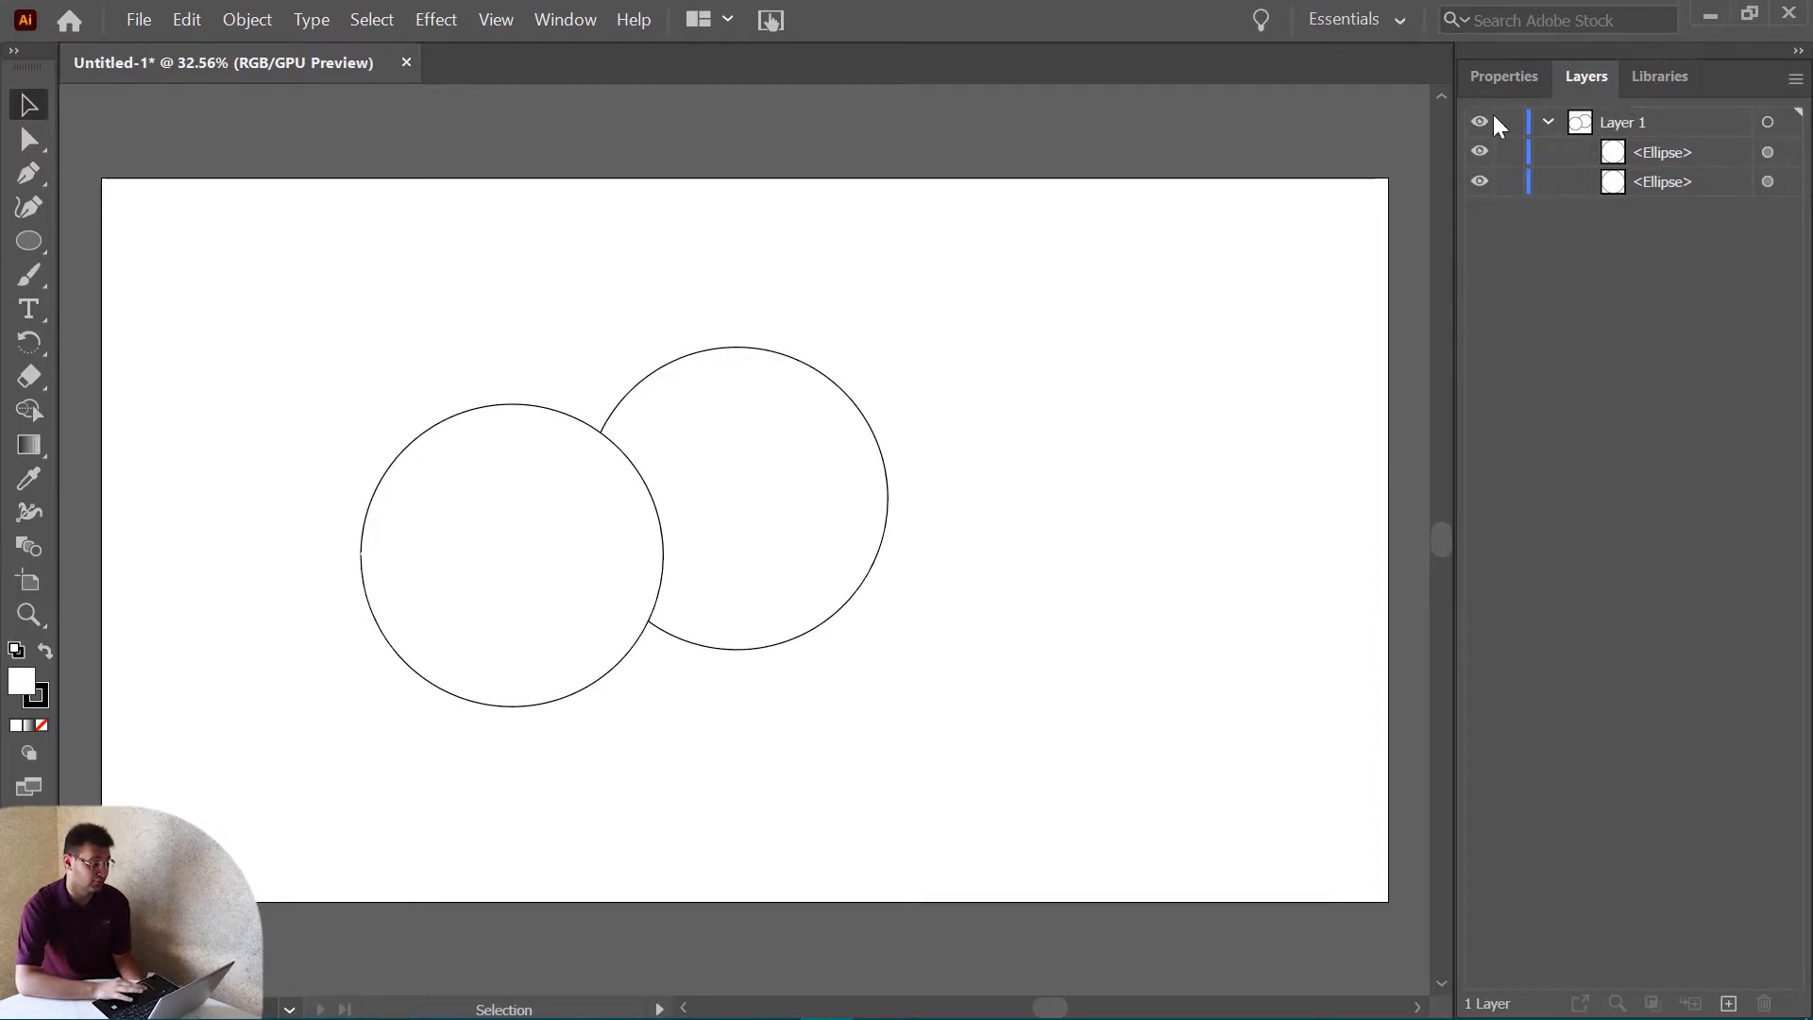
{"action": "left_click", "coordinate": [1530, 78]}
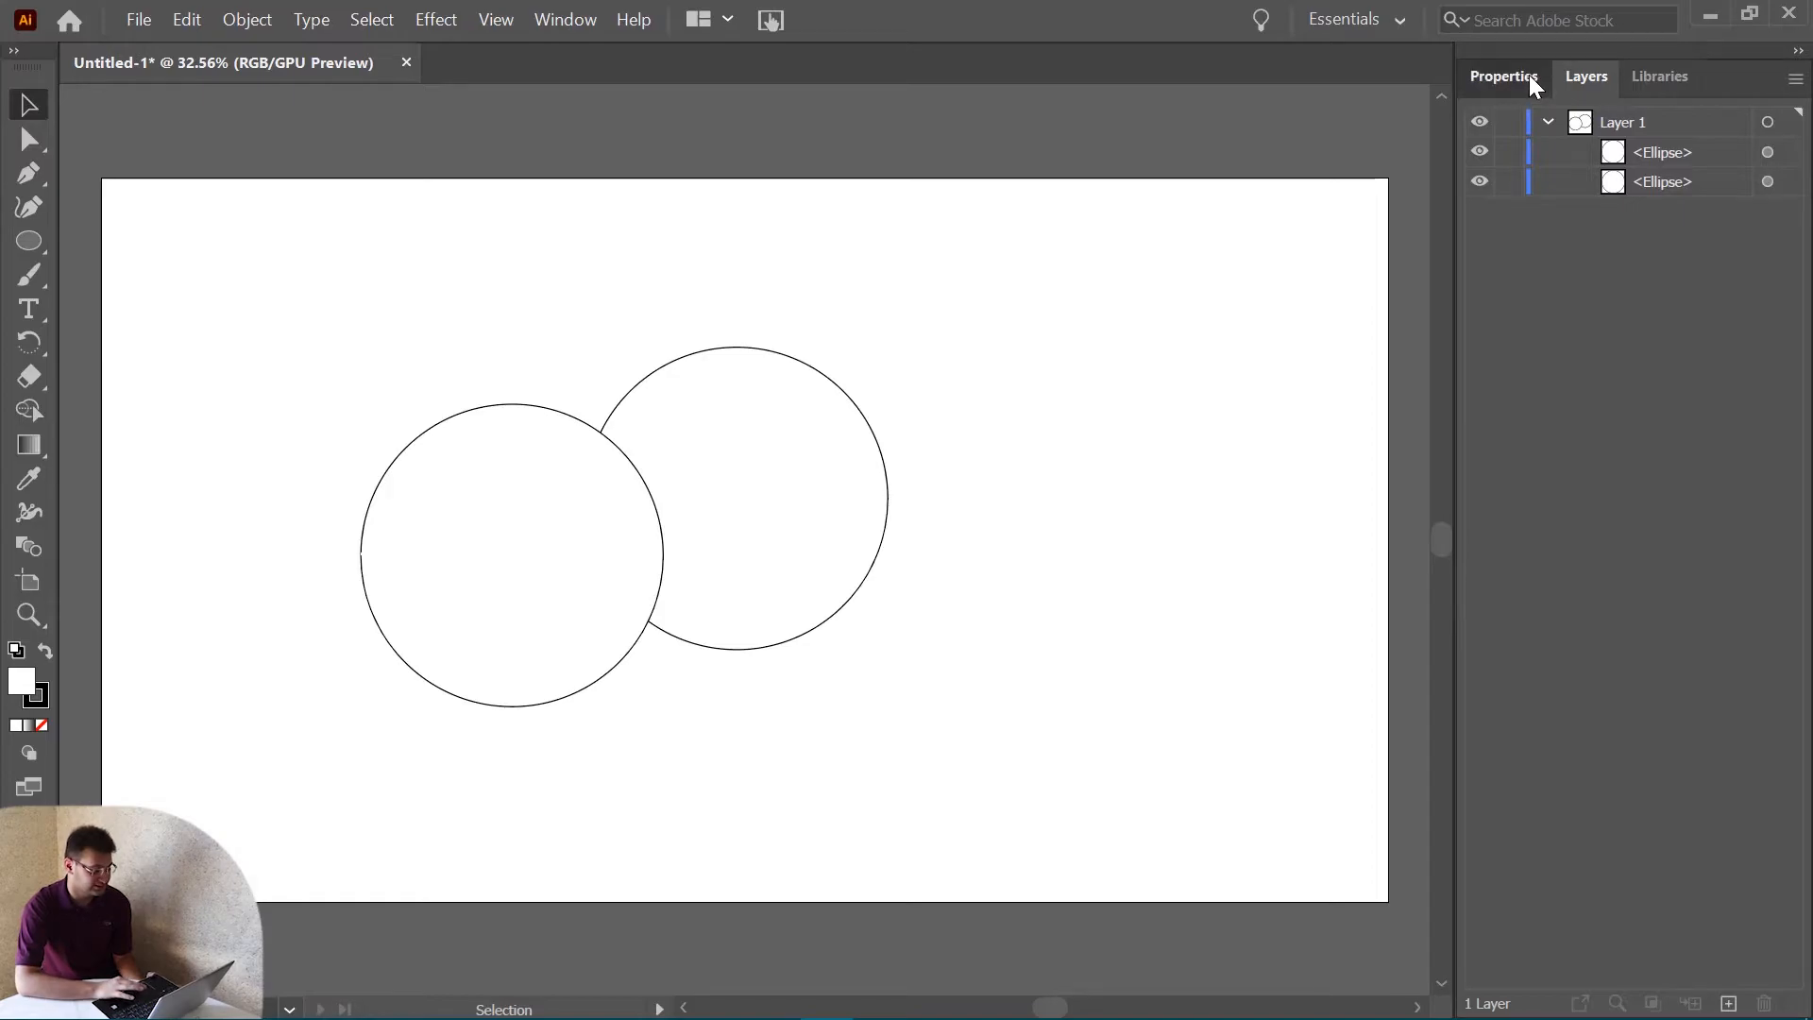
Select the right circle's rightmost anchor point with the Direct Selection tool, and undo the recent shape edits including the added rectangle.
{"action": "left_click", "coordinate": [28, 141]}
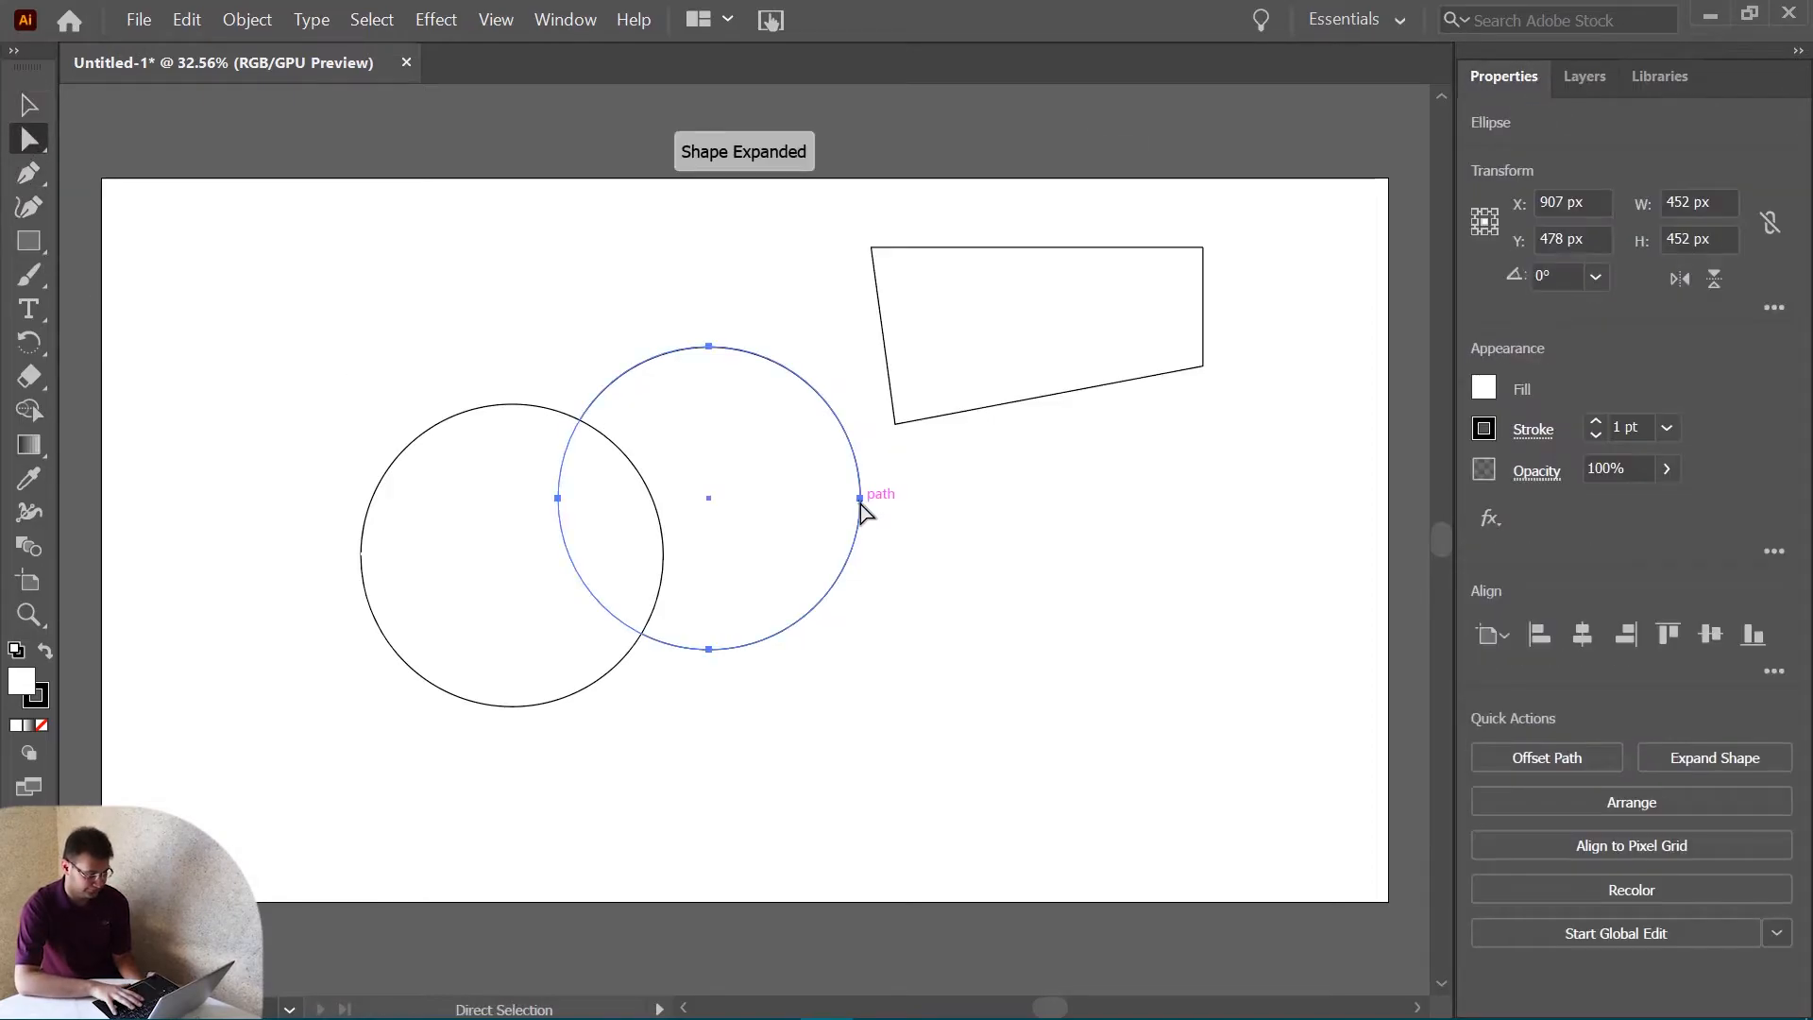
{"action": "left_click", "coordinate": [861, 499]}
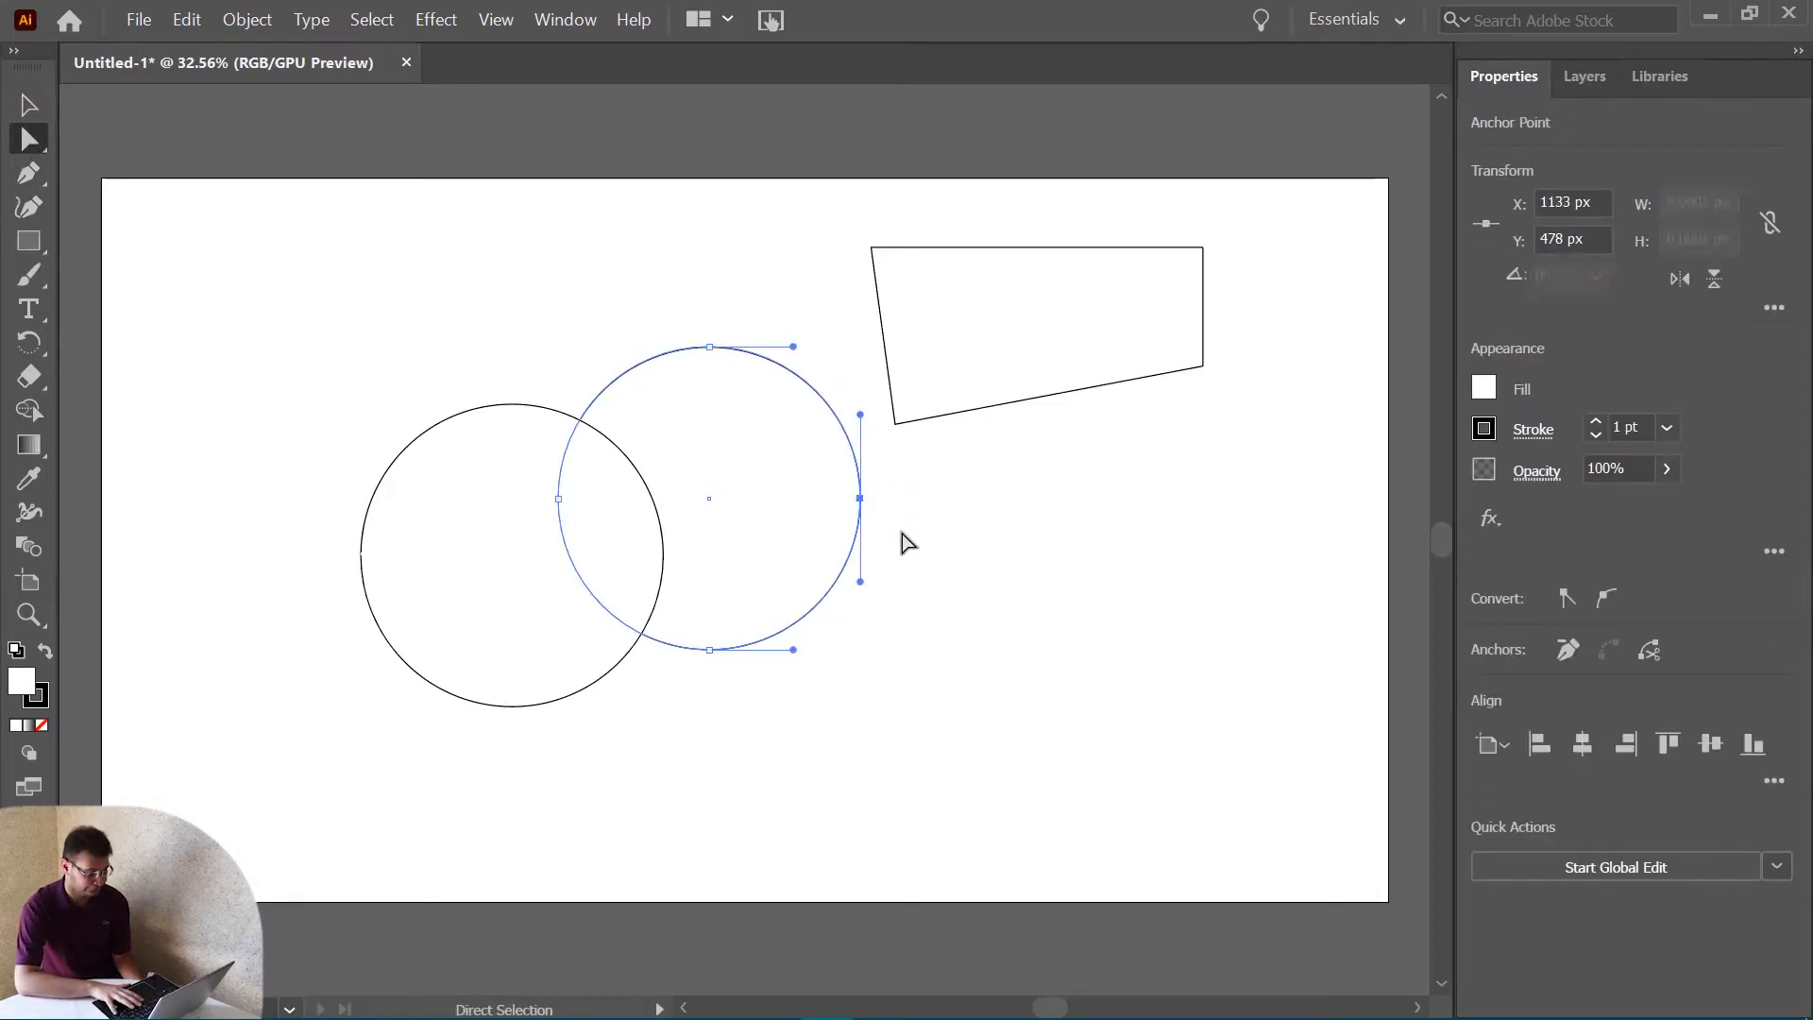
{"action": "left_click", "coordinate": [972, 571]}
{"action": "key", "text": "ctrl+z"}
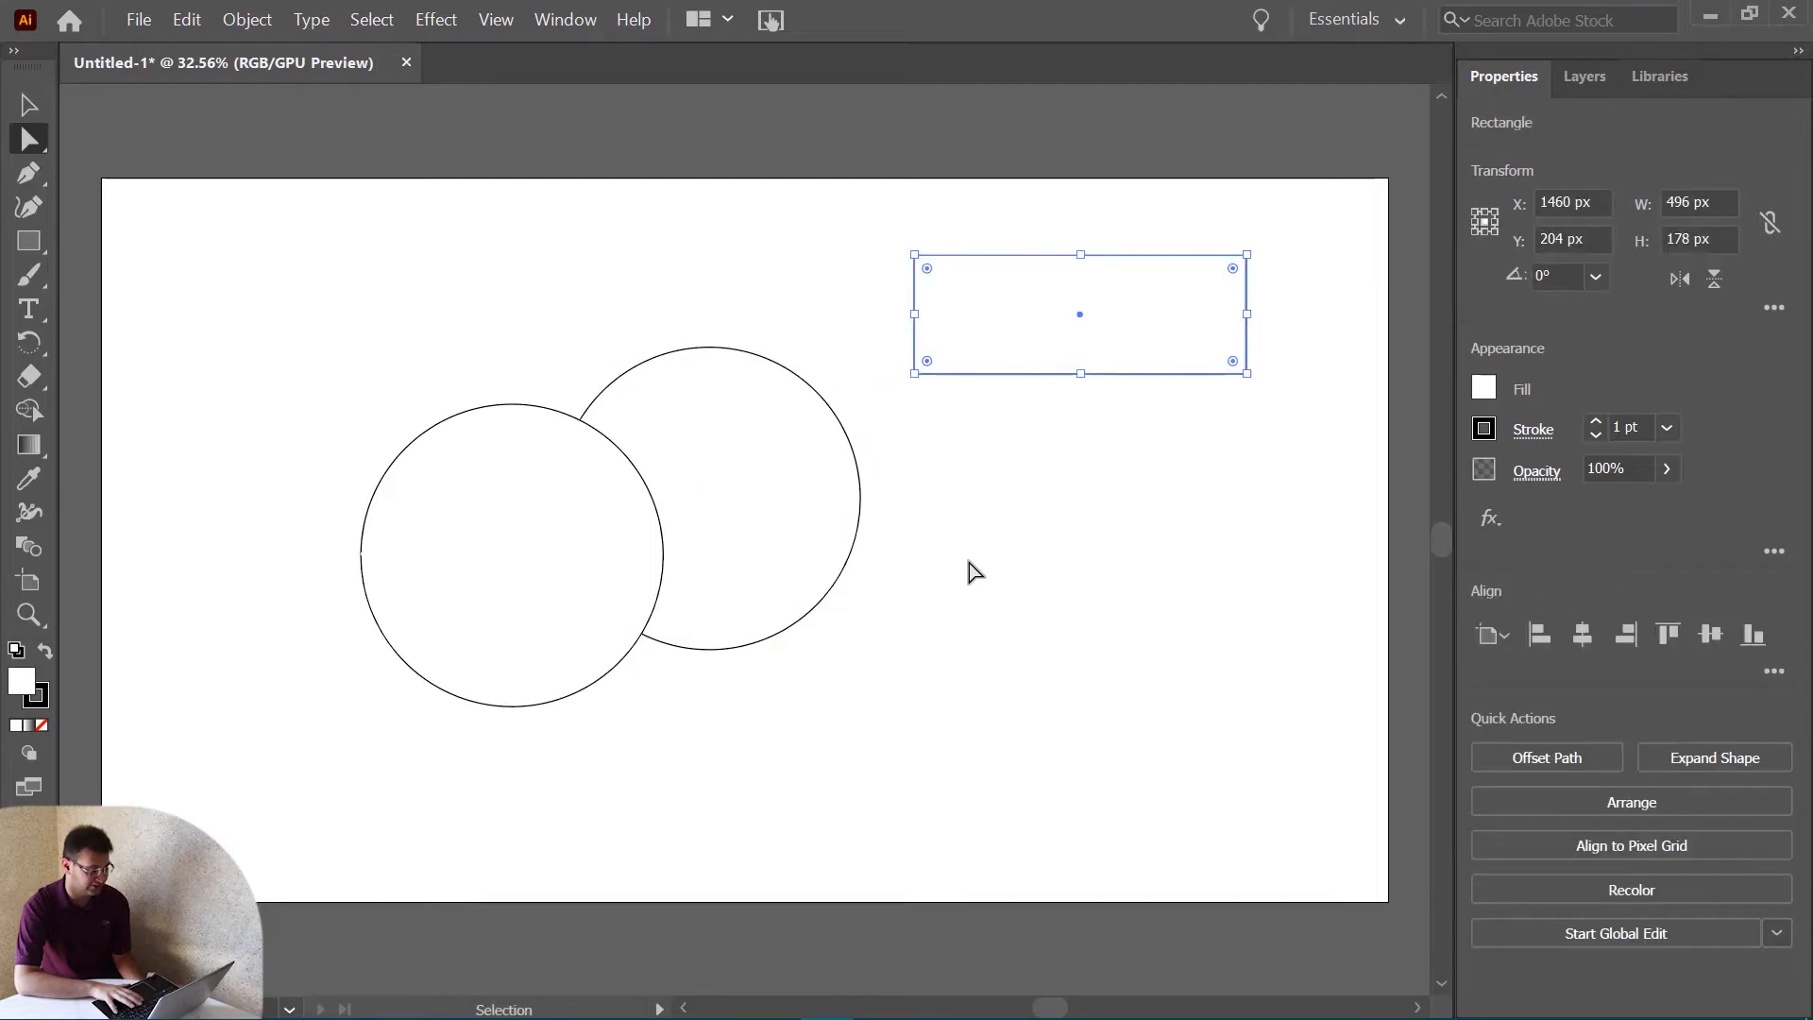
{"action": "key", "text": "ctrl+z"}
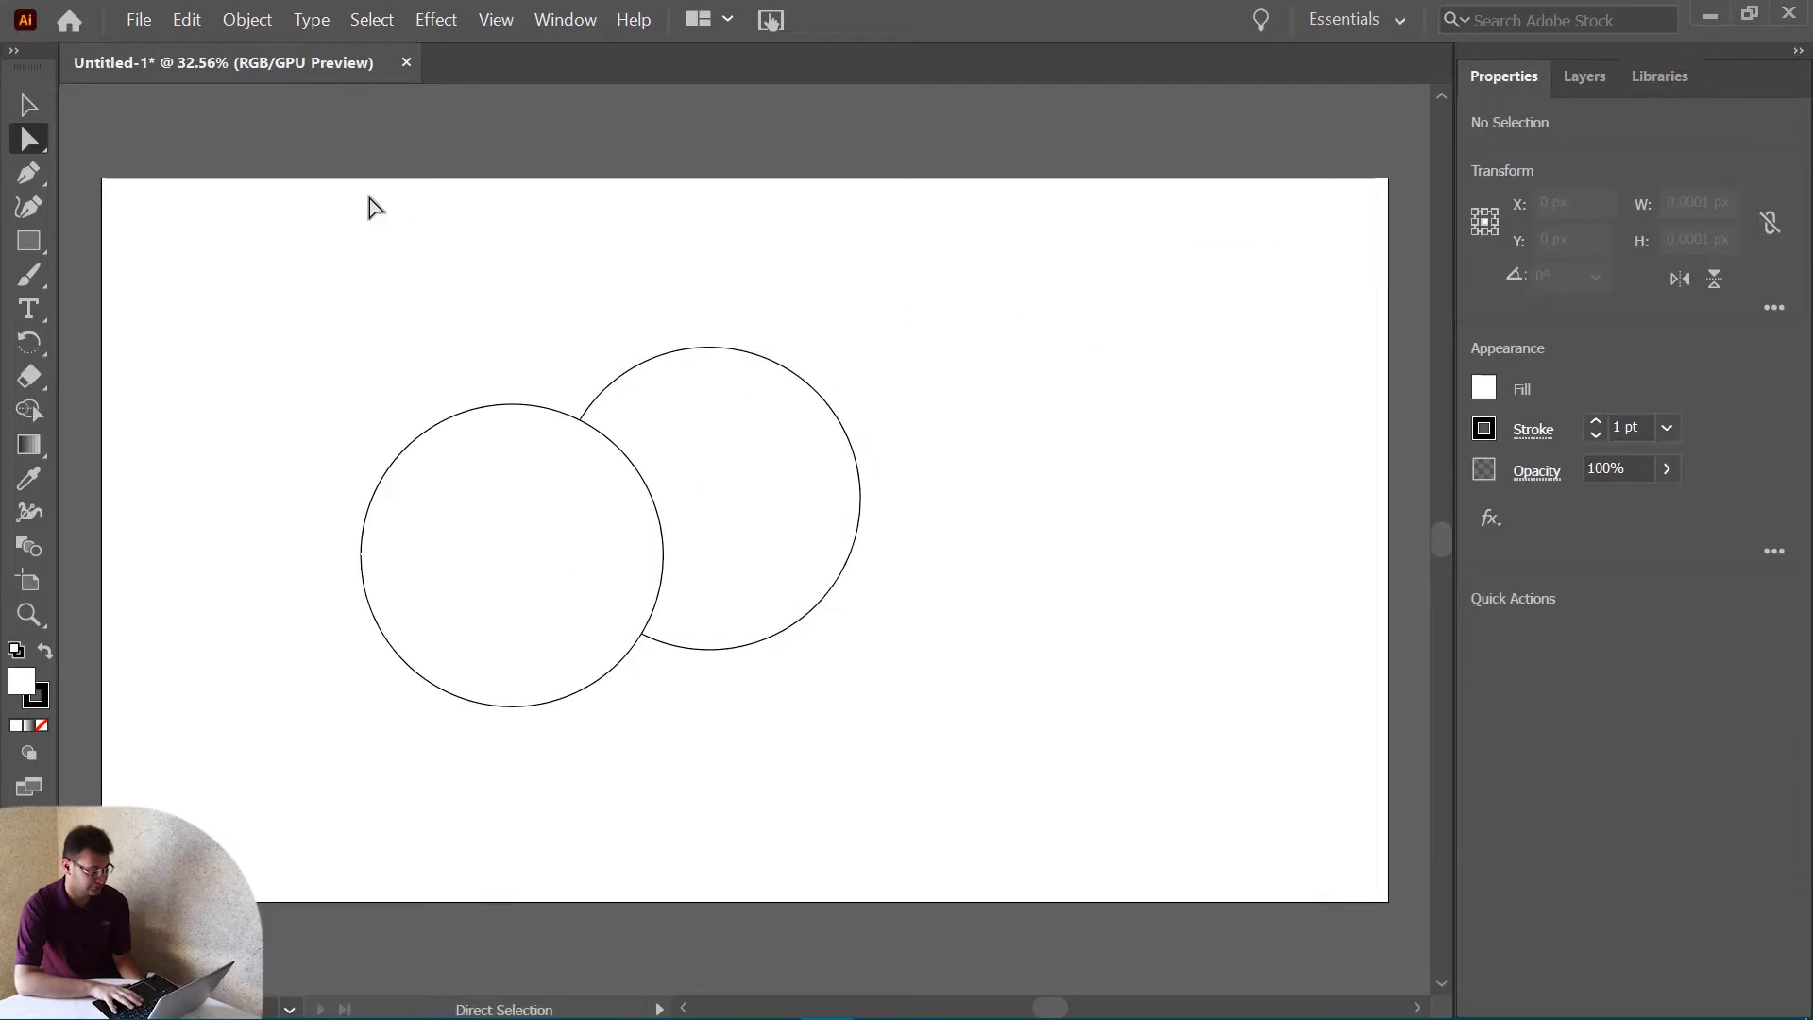
Select the right circle as a whole with the Direct Selection tool, and narrow the selection to its rightmost anchor point.
{"action": "left_click", "coordinate": [43, 105]}
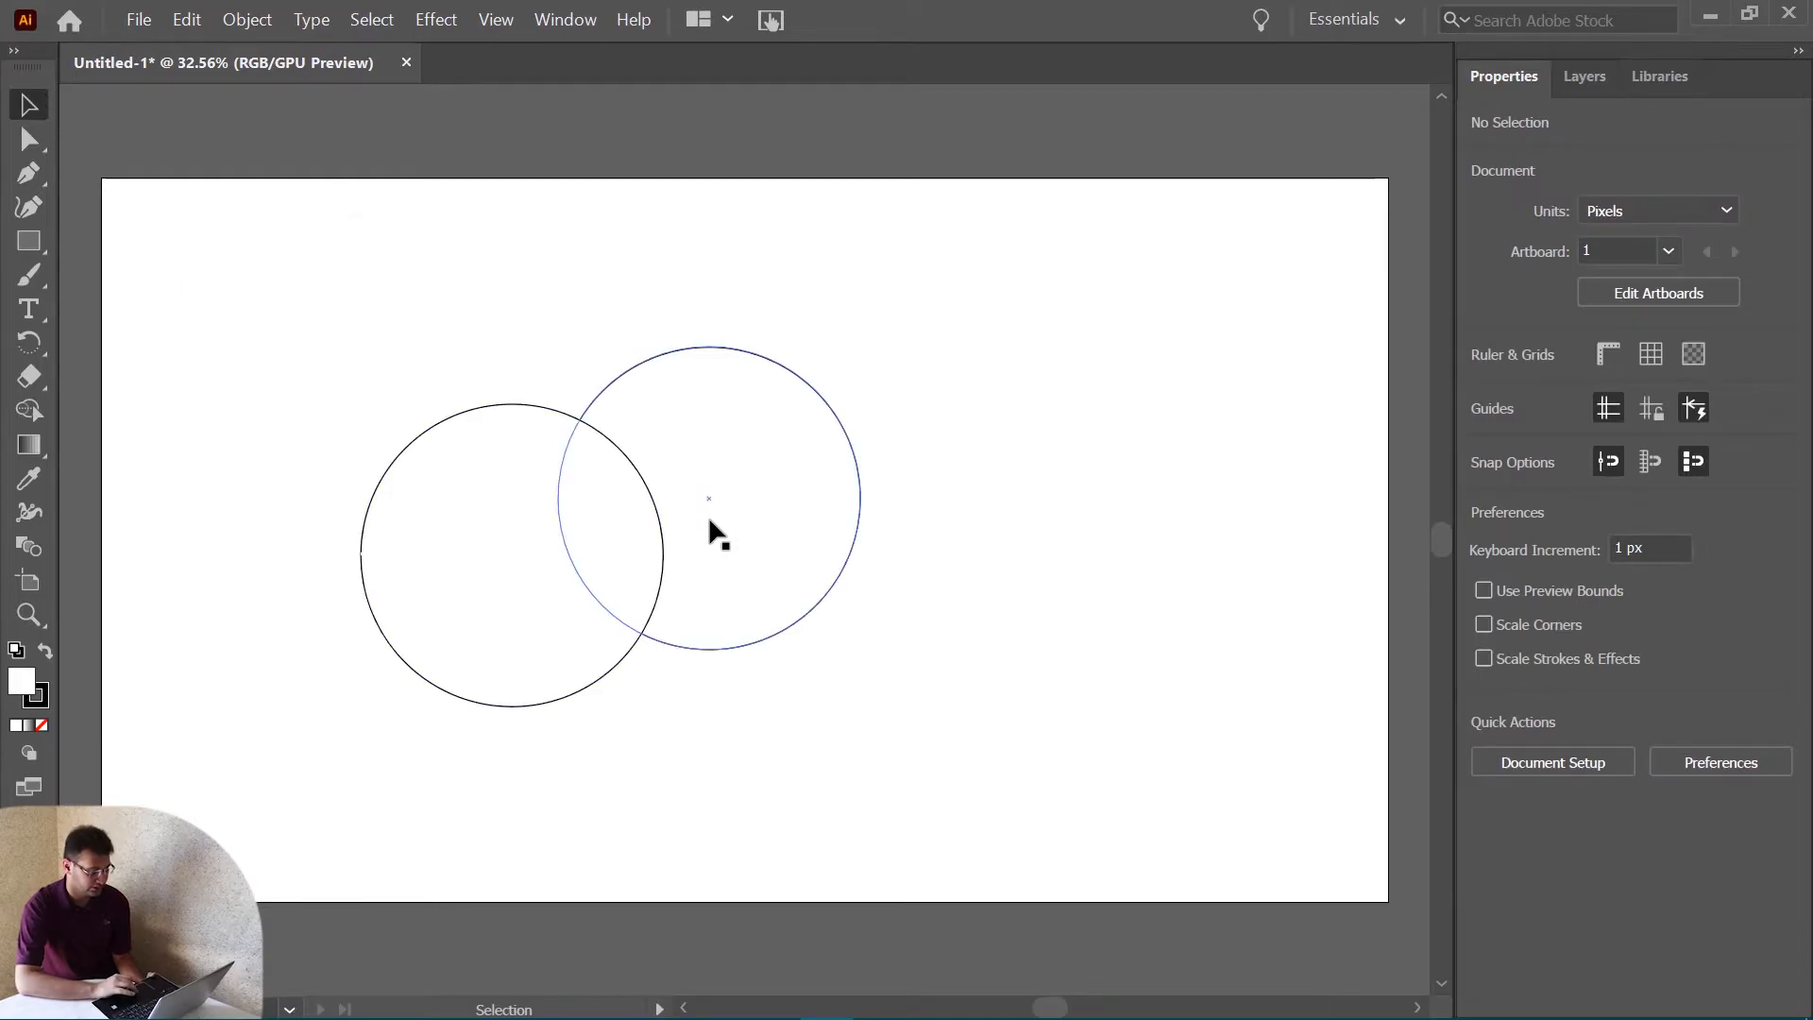
{"action": "left_click", "coordinate": [30, 140]}
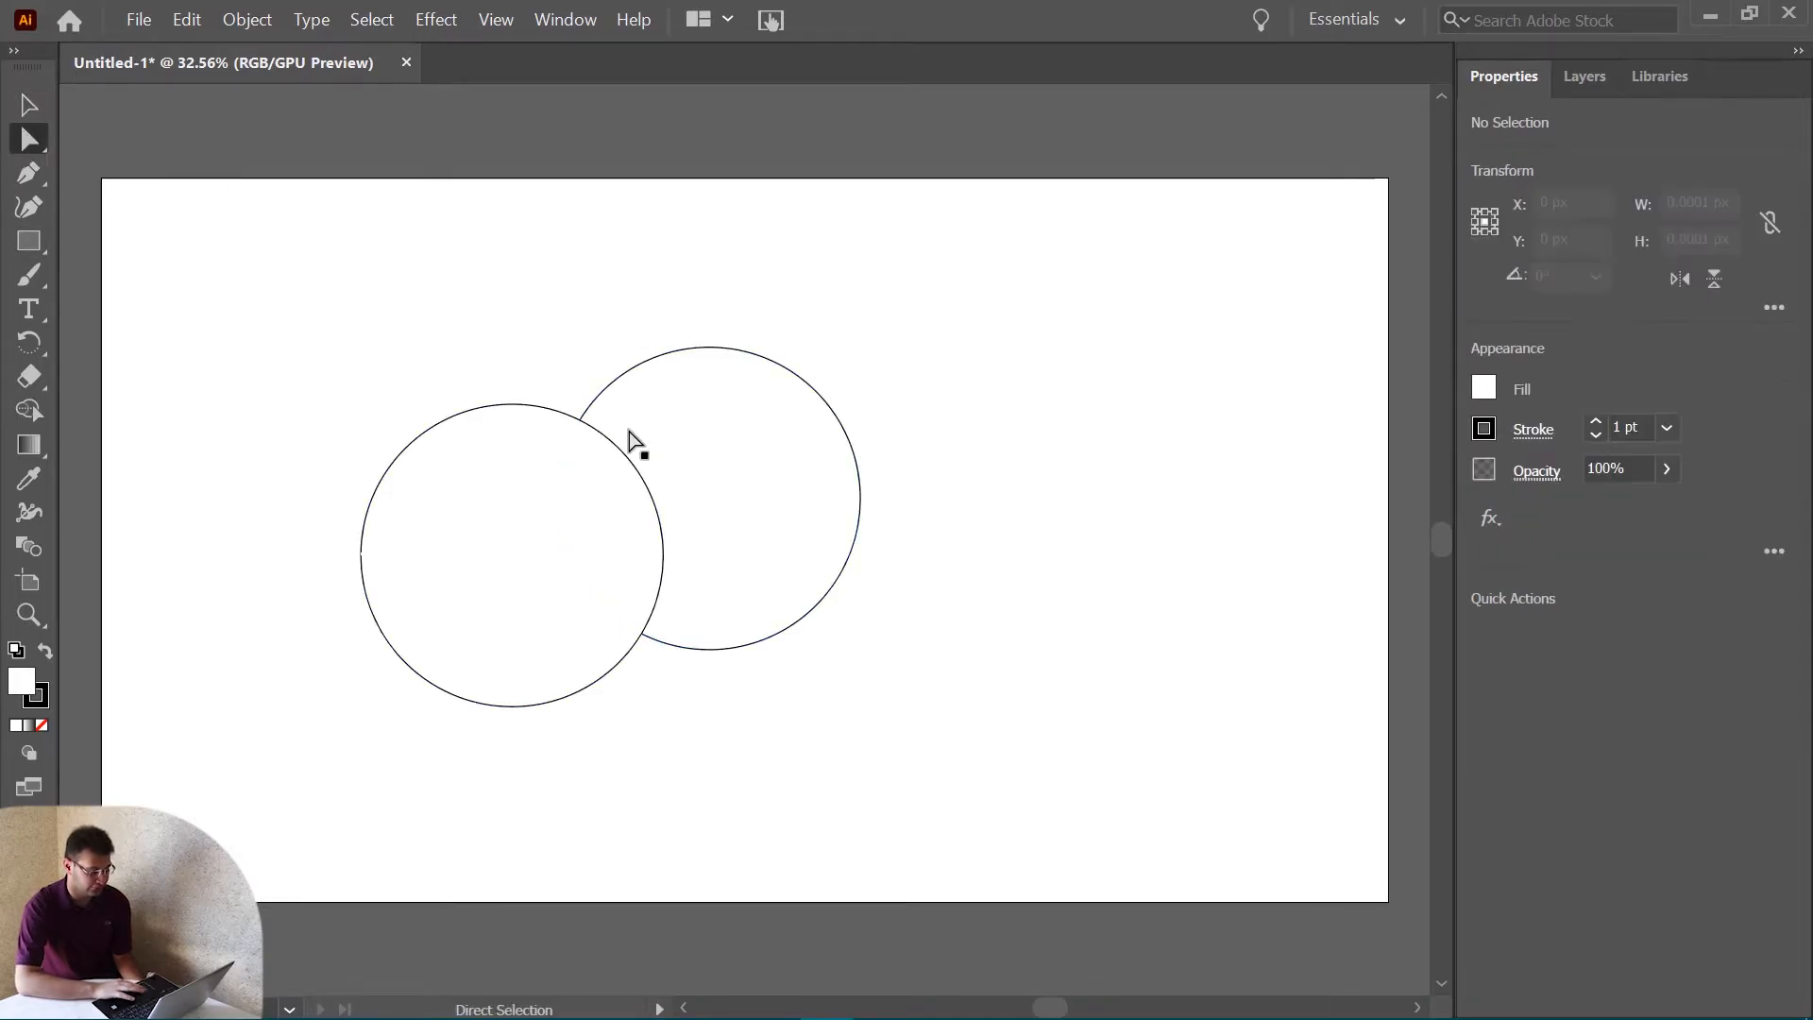
{"action": "right_click", "coordinate": [818, 541]}
{"action": "left_click", "coordinate": [761, 505]}
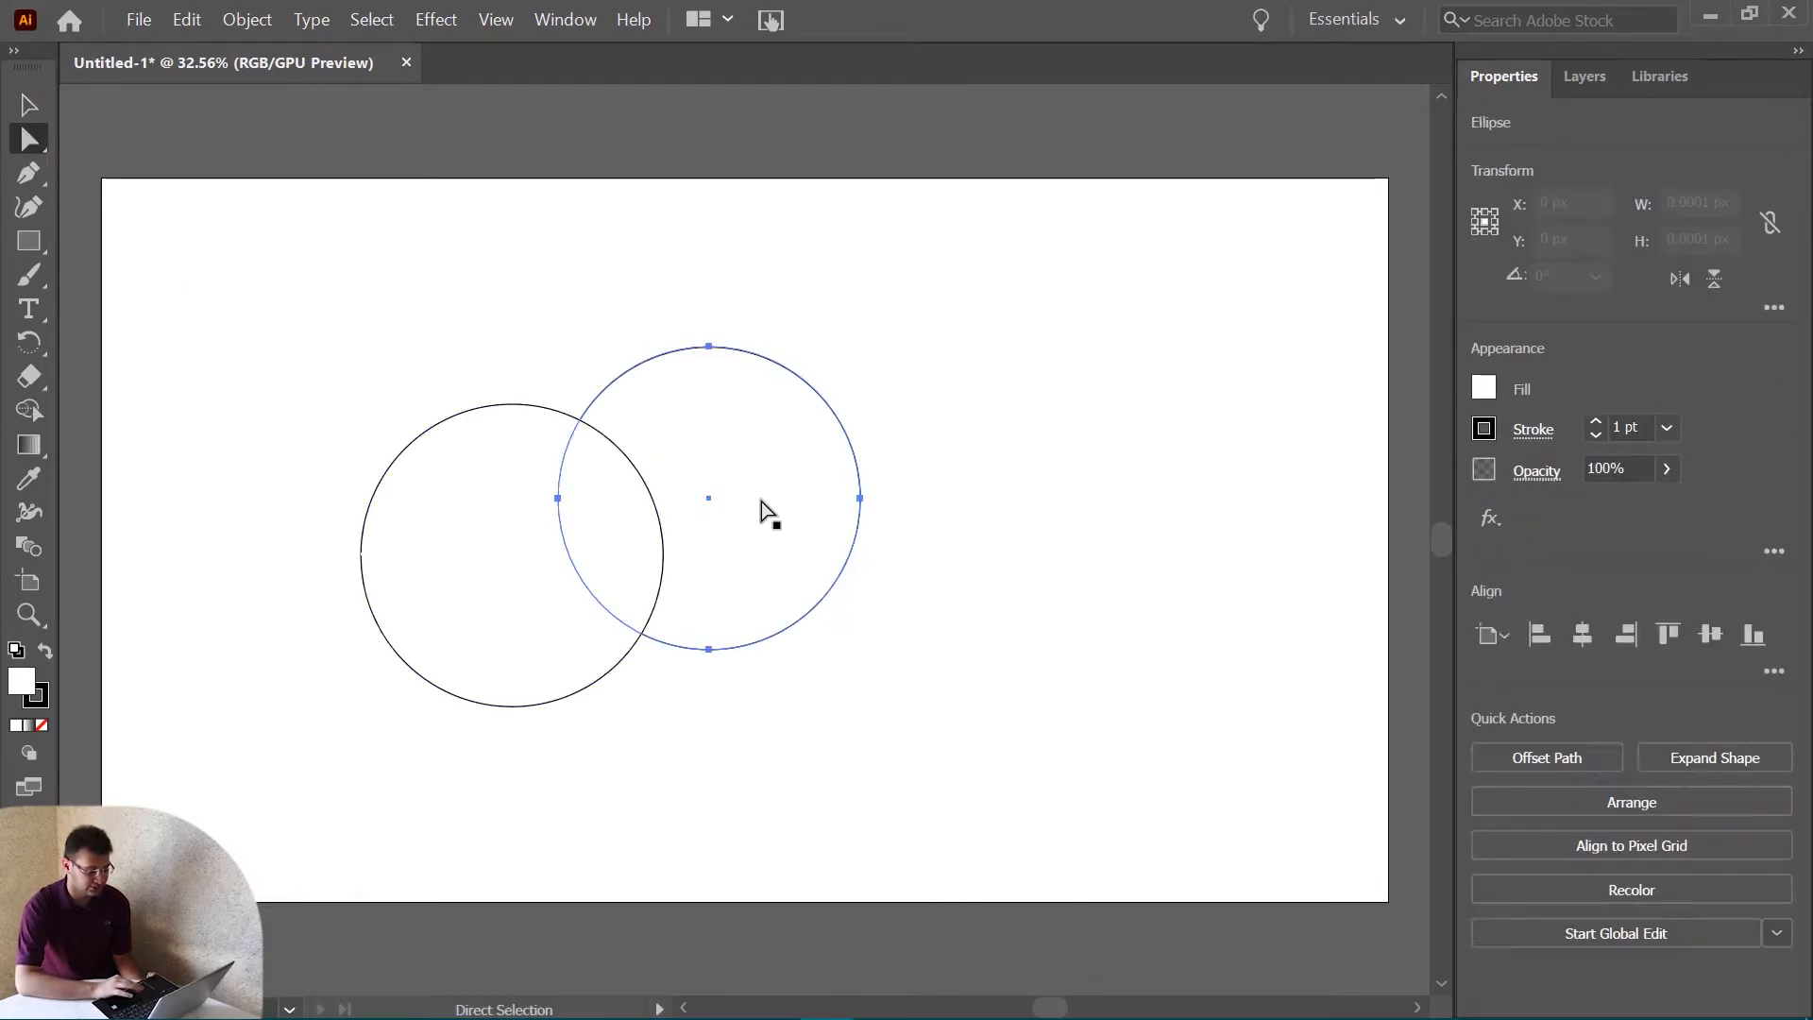
{"action": "left_click", "coordinate": [860, 499]}
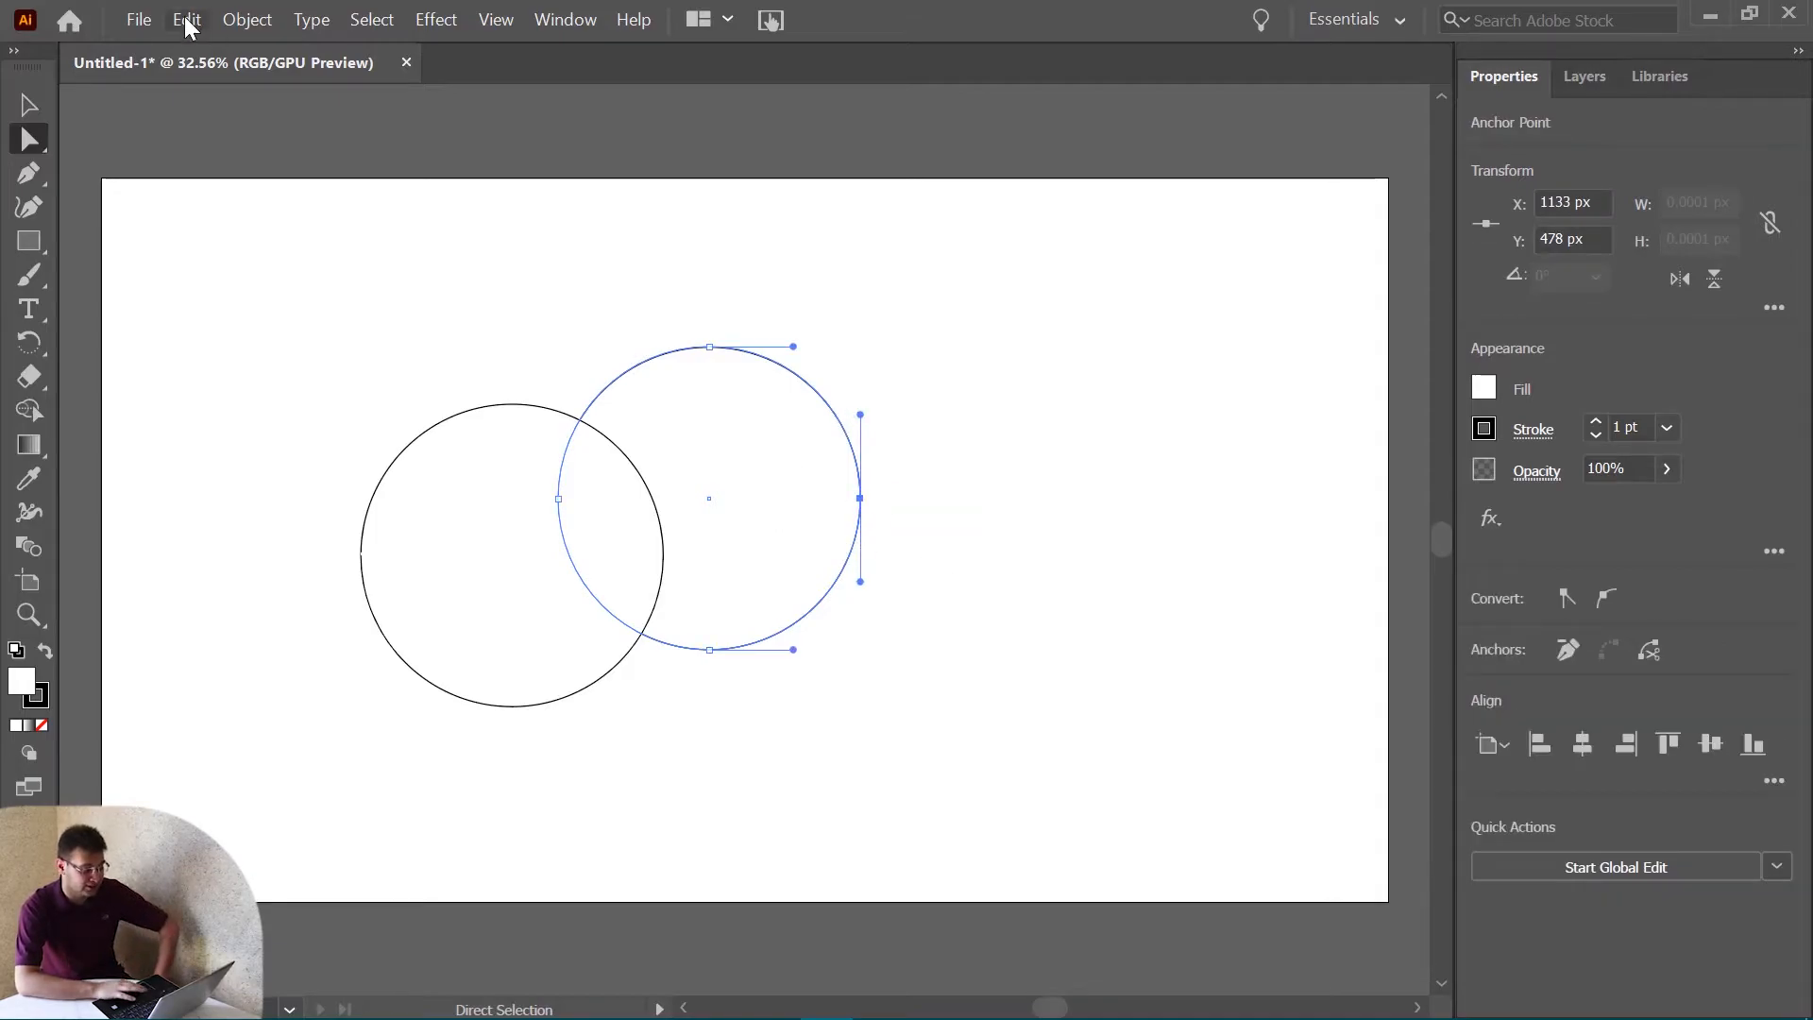
Move the right circle to about X 871.5, Y 524.5 px and scale it to about 457 px across.
{"action": "left_click", "coordinate": [36, 107]}
{"action": "left_click", "coordinate": [761, 517]}
{"action": "left_click", "coordinate": [1124, 524]}
{"action": "left_click", "coordinate": [761, 462]}
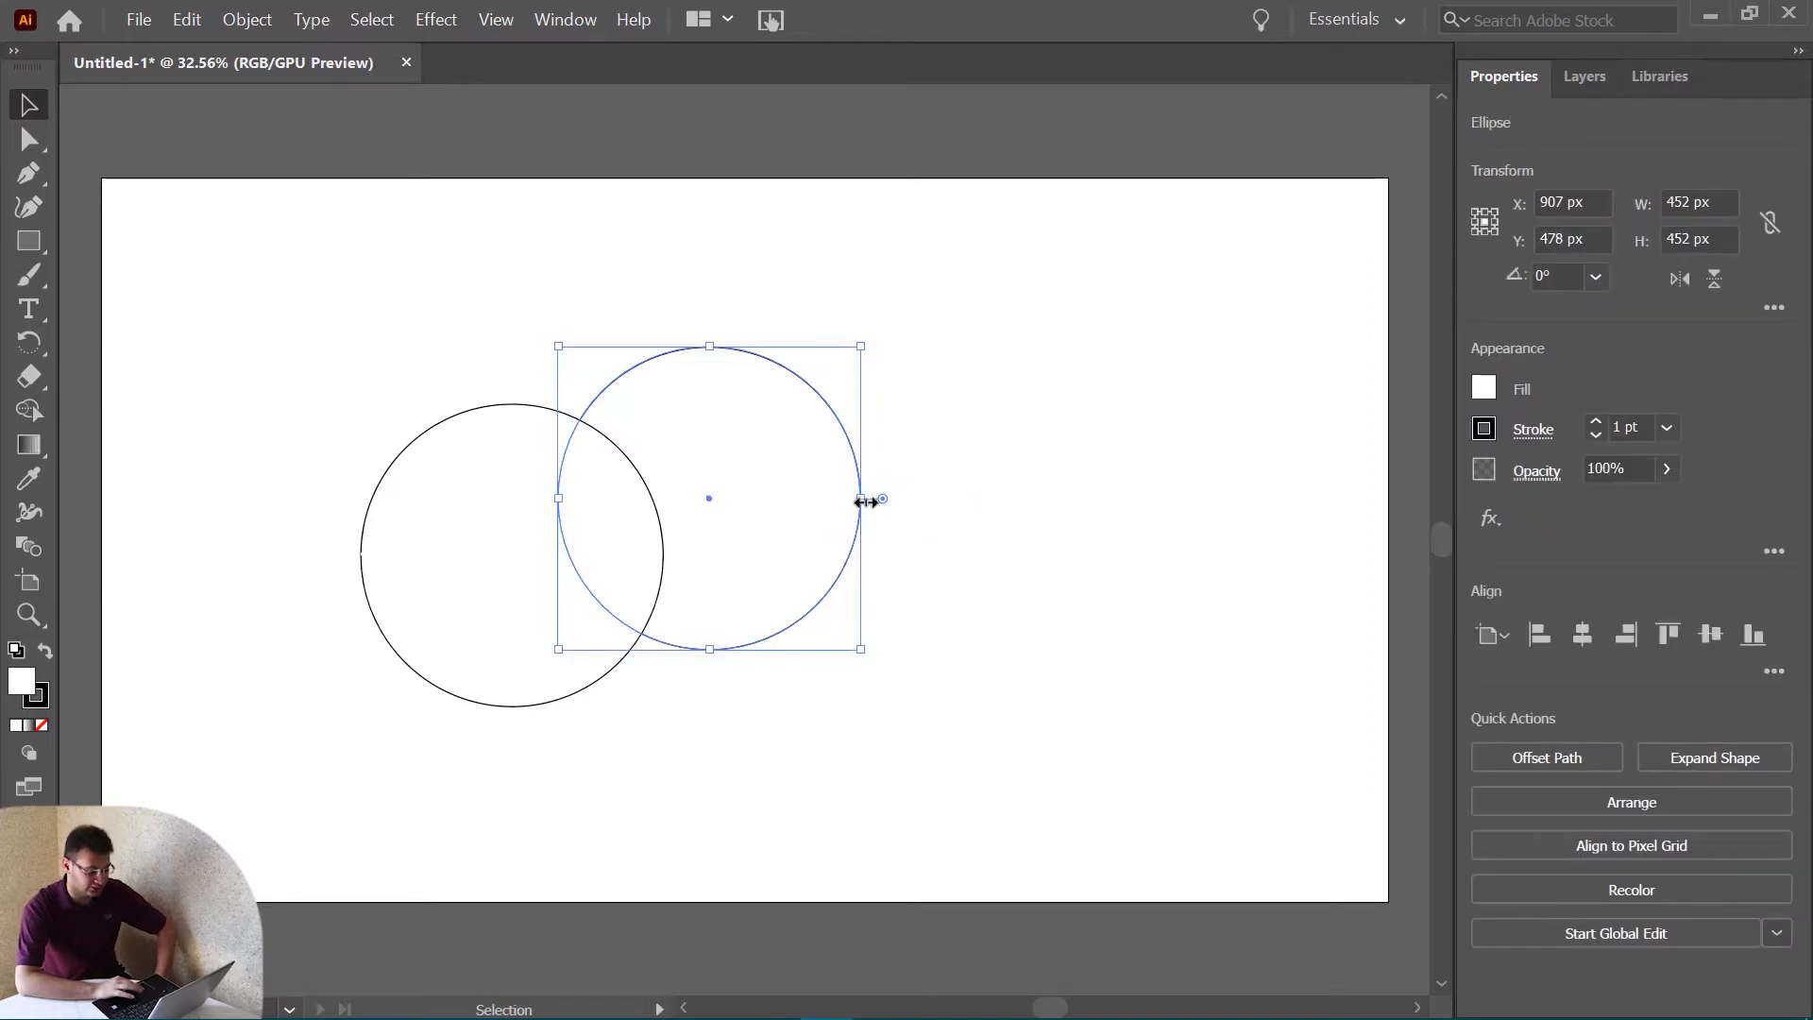
{"action": "left_click_drag", "start_coordinate": [727, 437], "coordinate": [701, 470]}
{"action": "mouse_move", "coordinate": [837, 381]}
{"action": "left_mouse_down"}
{"action": "mouse_move", "coordinate": [891, 356]}
{"action": "mouse_move", "coordinate": [840, 376]}
{"action": "left_mouse_up"}
Move the right circle's rightmost anchor point inward to about X 1082, Y 530 px and bend the curve with its two direction handles.
{"action": "left_click", "coordinate": [28, 144]}
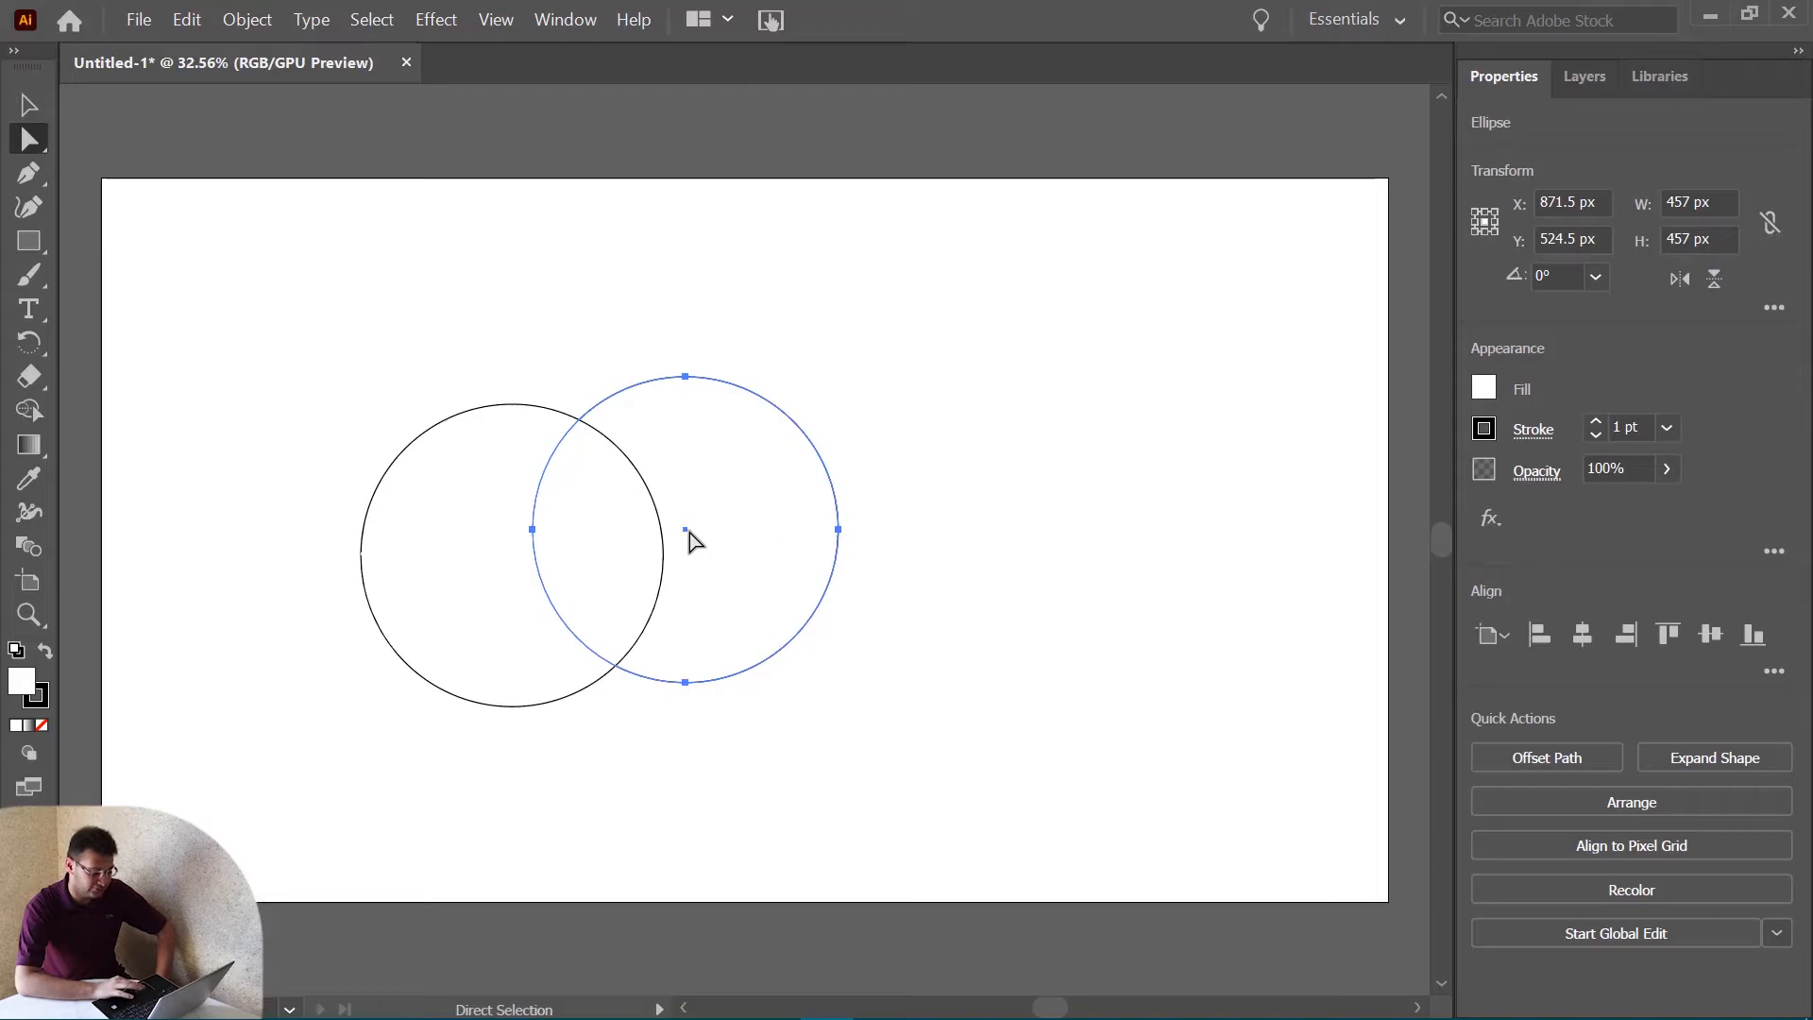
{"action": "left_click", "coordinate": [838, 530]}
{"action": "mouse_move", "coordinate": [847, 538]}
{"action": "left_mouse_down"}
{"action": "mouse_move", "coordinate": [1019, 526]}
{"action": "mouse_move", "coordinate": [832, 534]}
{"action": "left_mouse_up"}
{"action": "mouse_move", "coordinate": [828, 445]}
{"action": "left_mouse_down"}
{"action": "mouse_move", "coordinate": [923, 501]}
{"action": "mouse_move", "coordinate": [807, 427]}
{"action": "left_mouse_up"}
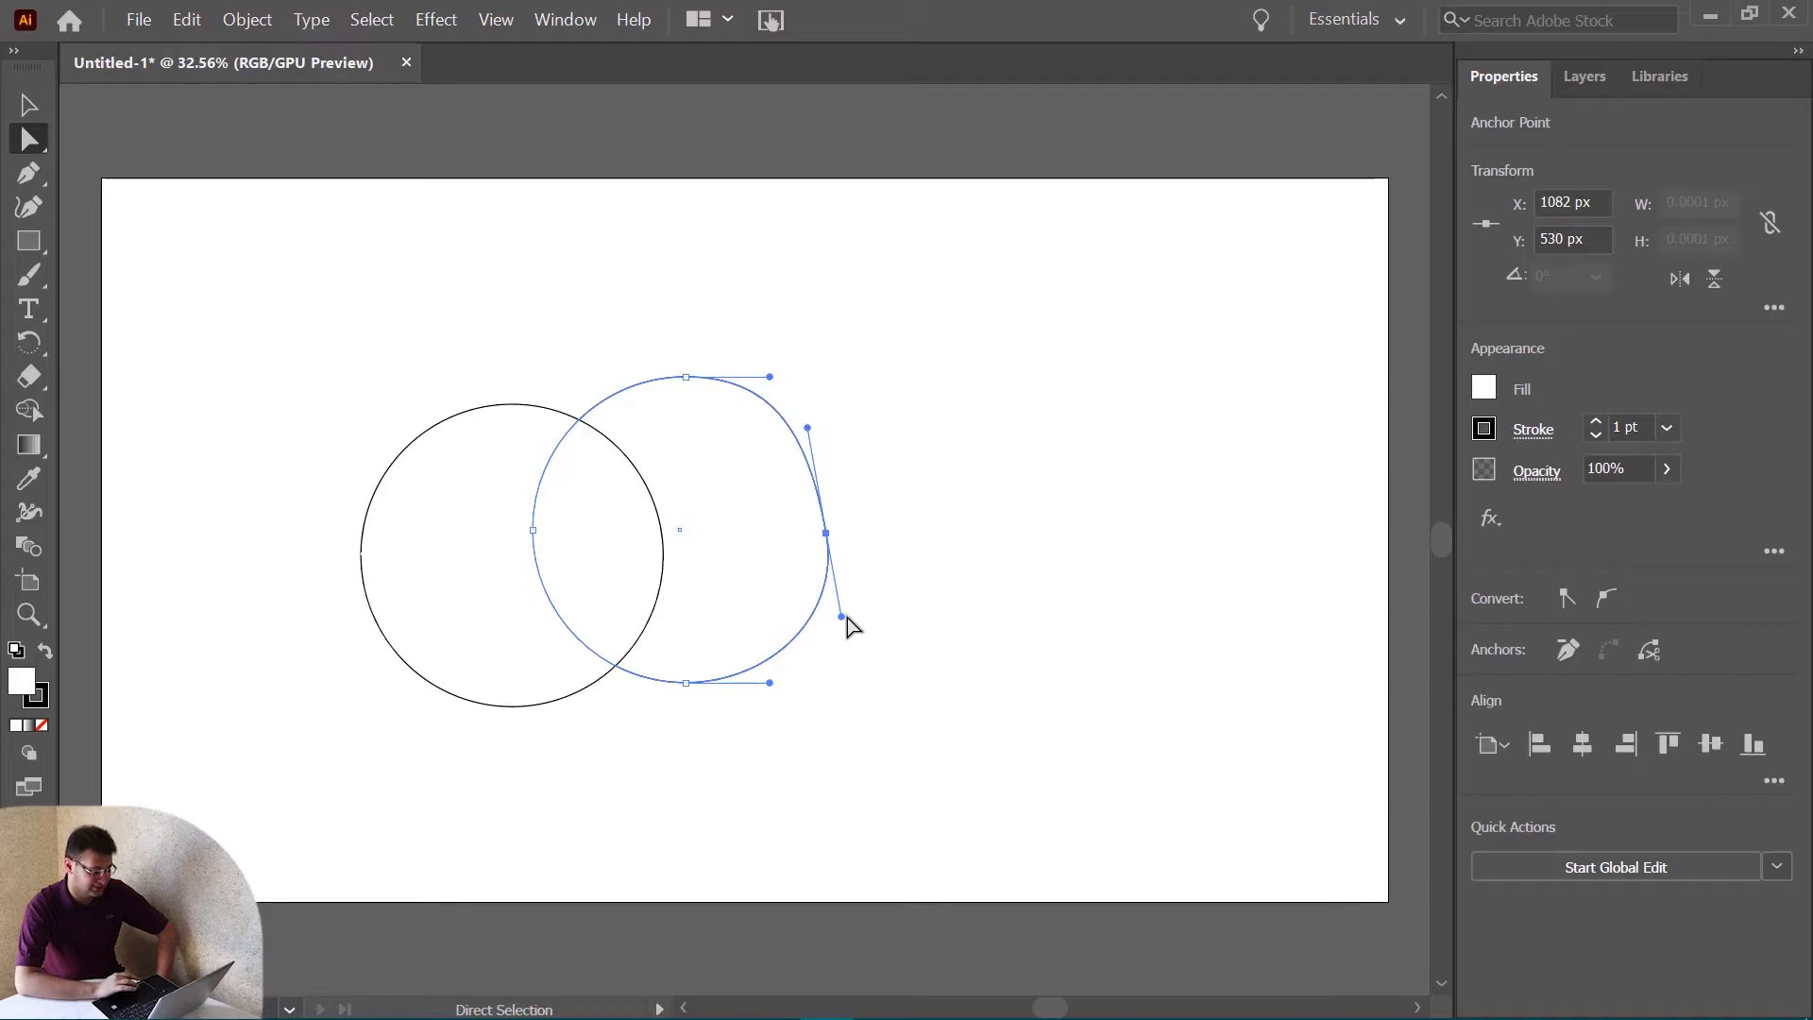
{"action": "left_click_drag", "start_coordinate": [841, 615], "coordinate": [810, 614]}
Pull the bottom anchor's handle downward, move the left anchor outward and the top anchor upward, and deselect the distorted shape.
{"action": "left_click_drag", "start_coordinate": [770, 682], "coordinate": [731, 753]}
{"action": "left_click_drag", "start_coordinate": [532, 530], "coordinate": [454, 526]}
{"action": "left_click_drag", "start_coordinate": [684, 378], "coordinate": [685, 333]}
{"action": "left_click", "coordinate": [1117, 543]}
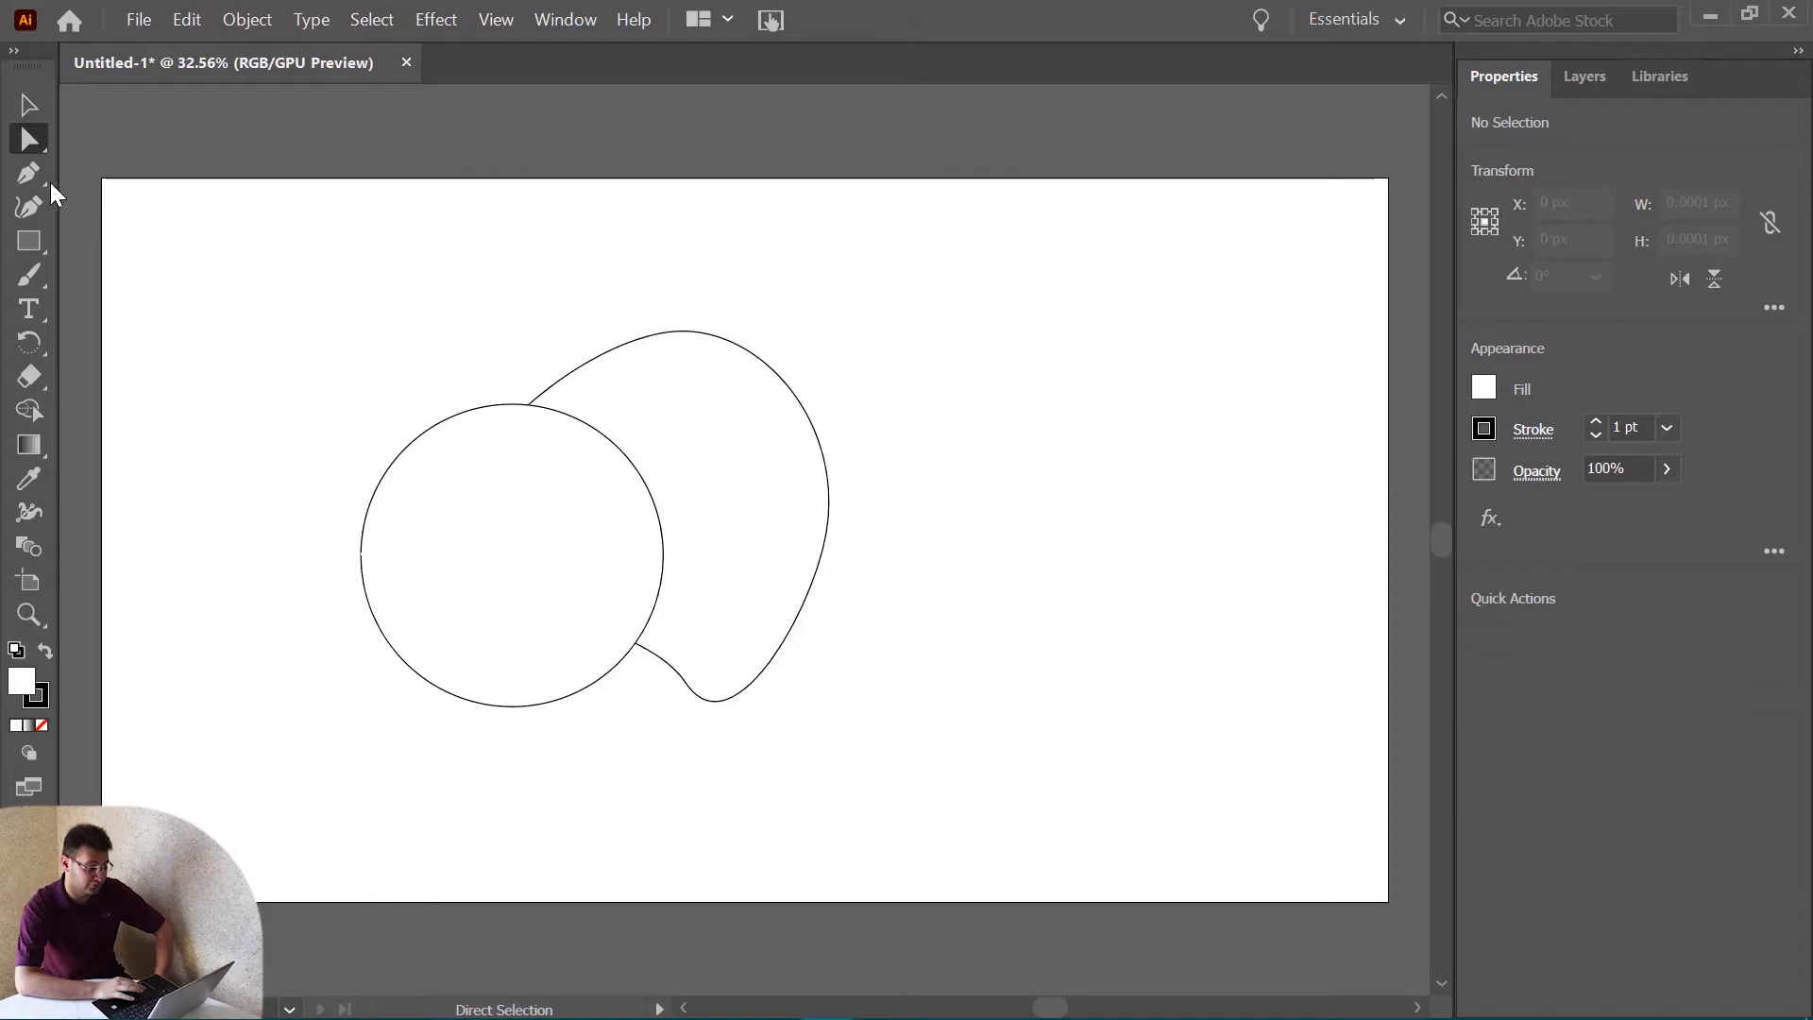
Inspect the two shapes with the Zoom tool at up to 100%, and zoom back out to 33.33%.
{"action": "left_click", "coordinate": [28, 104]}
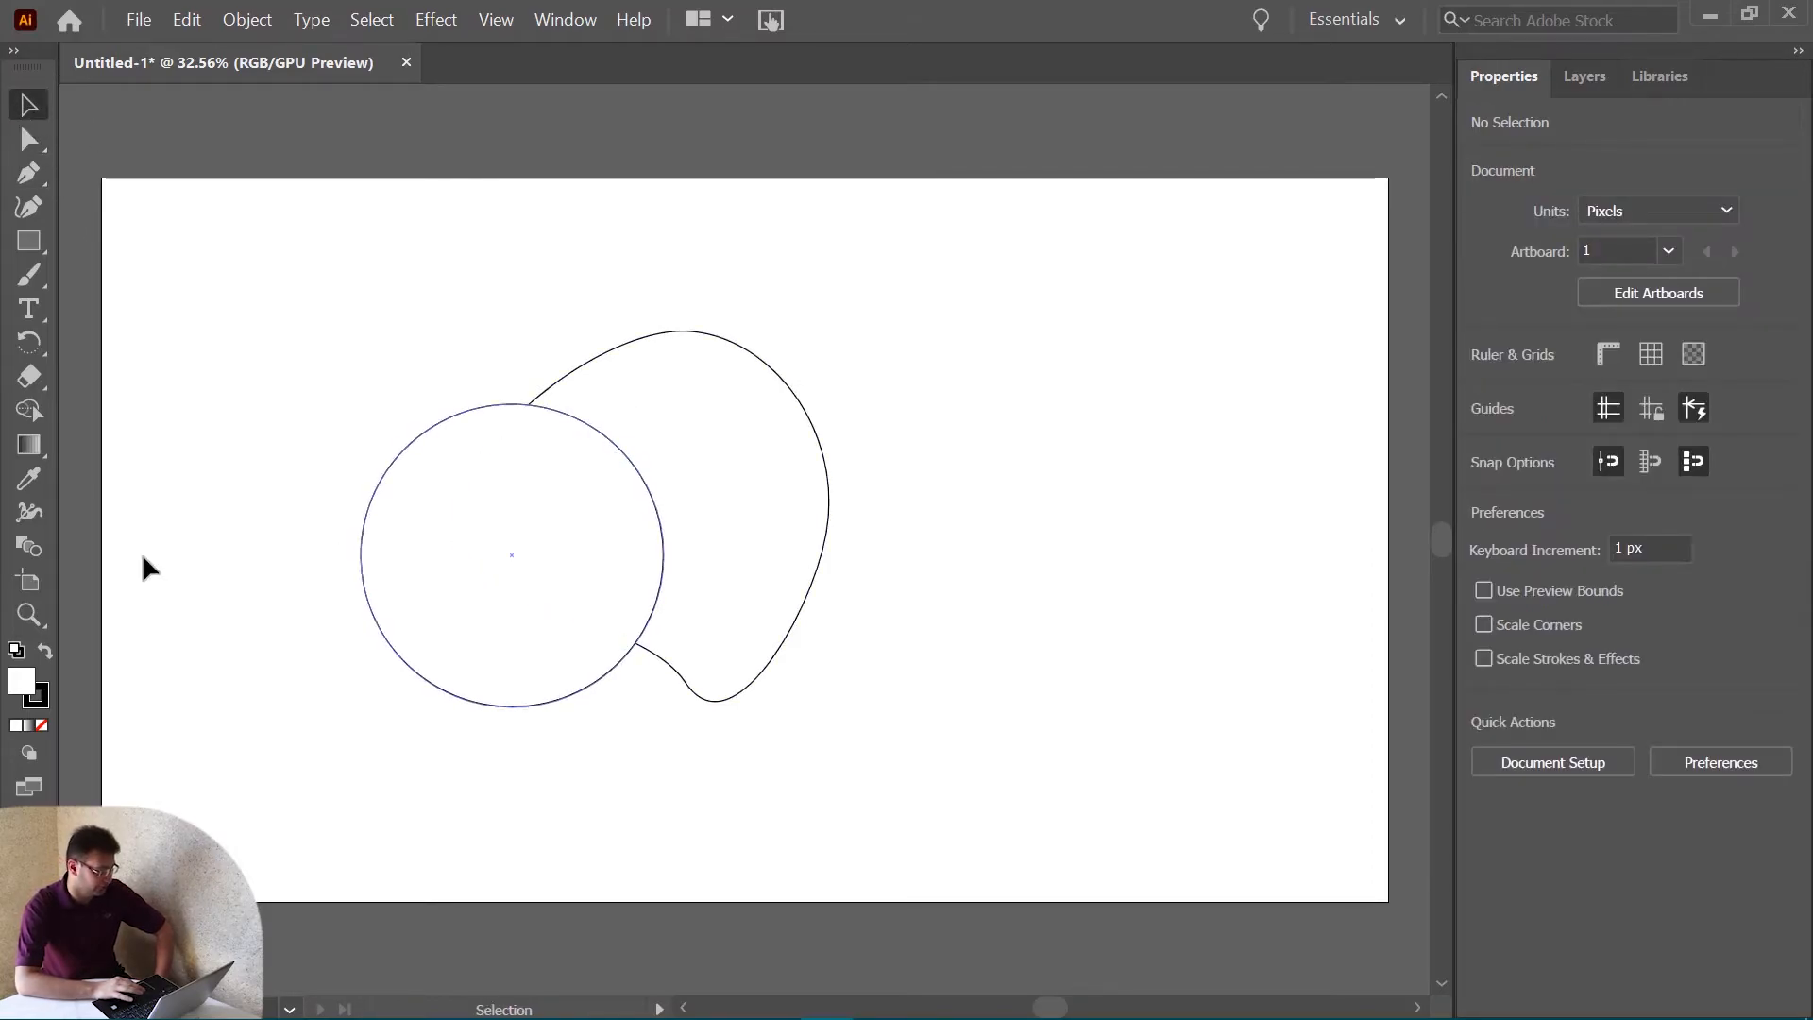
{"action": "left_click", "coordinate": [30, 616]}
{"action": "left_click", "coordinate": [682, 589]}
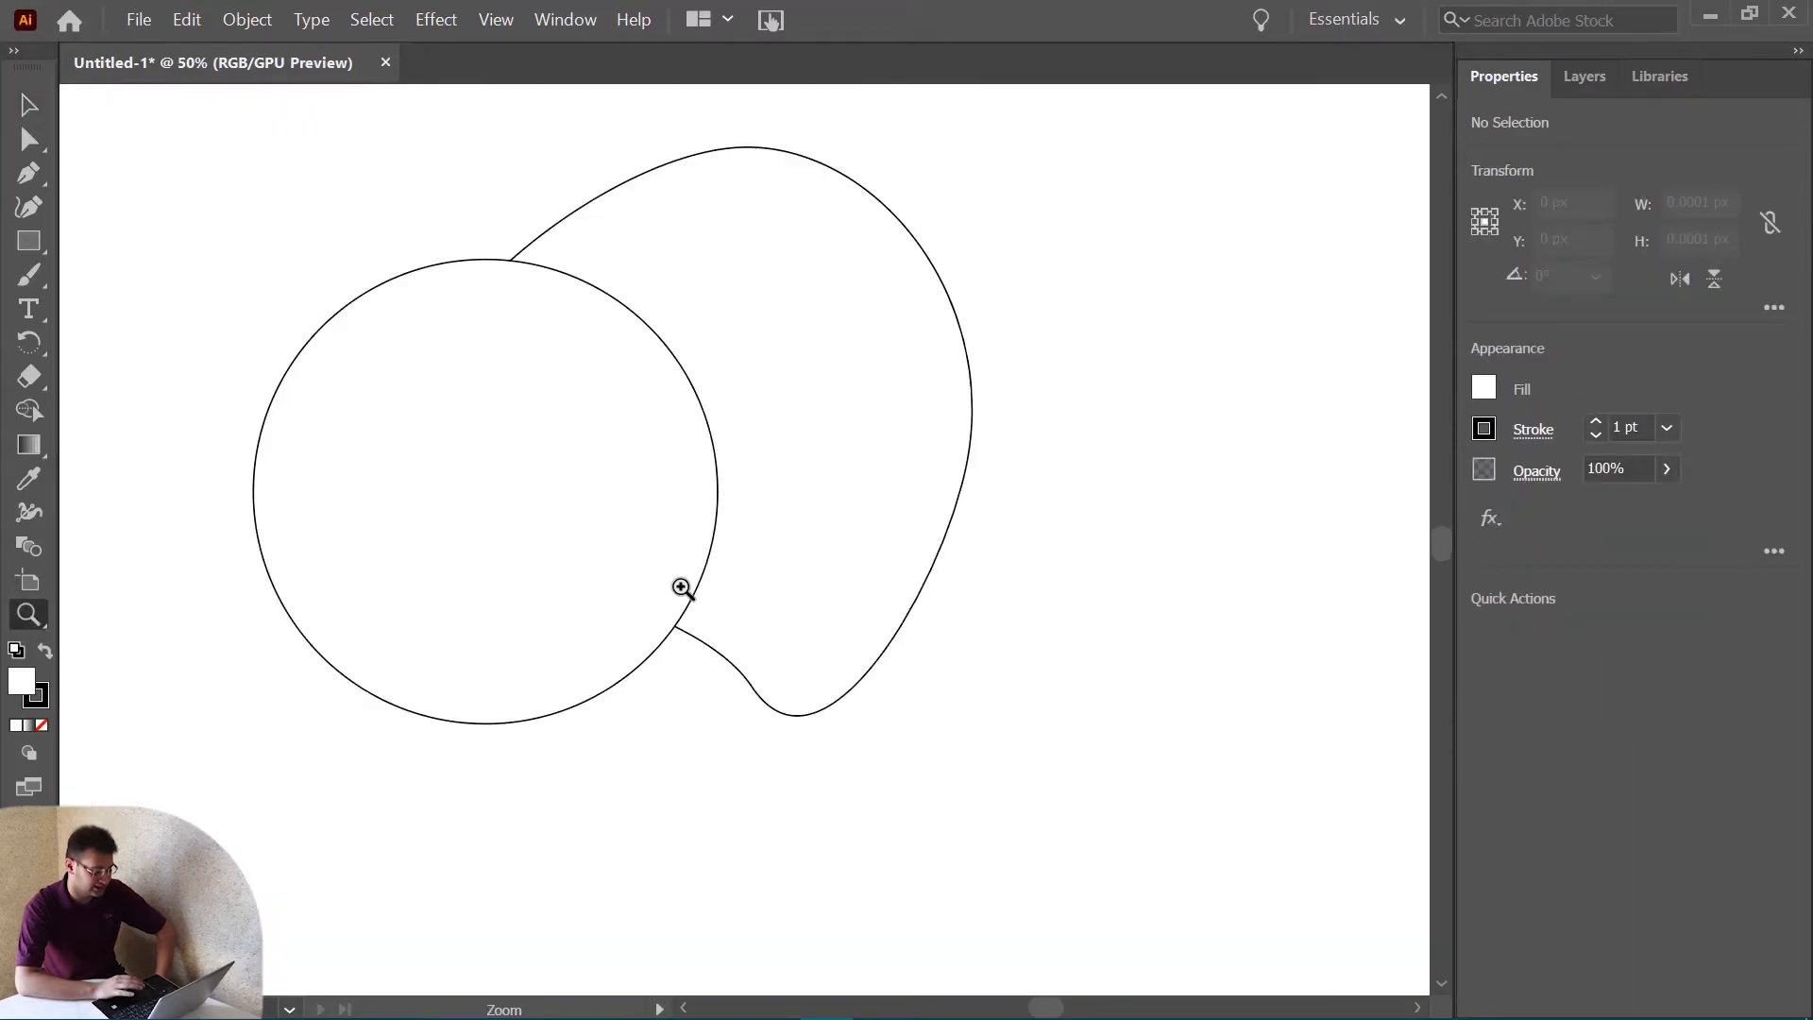
{"action": "left_click", "coordinate": [586, 611]}
{"action": "left_click_drag", "start_coordinate": [589, 409], "coordinate": [510, 553]}
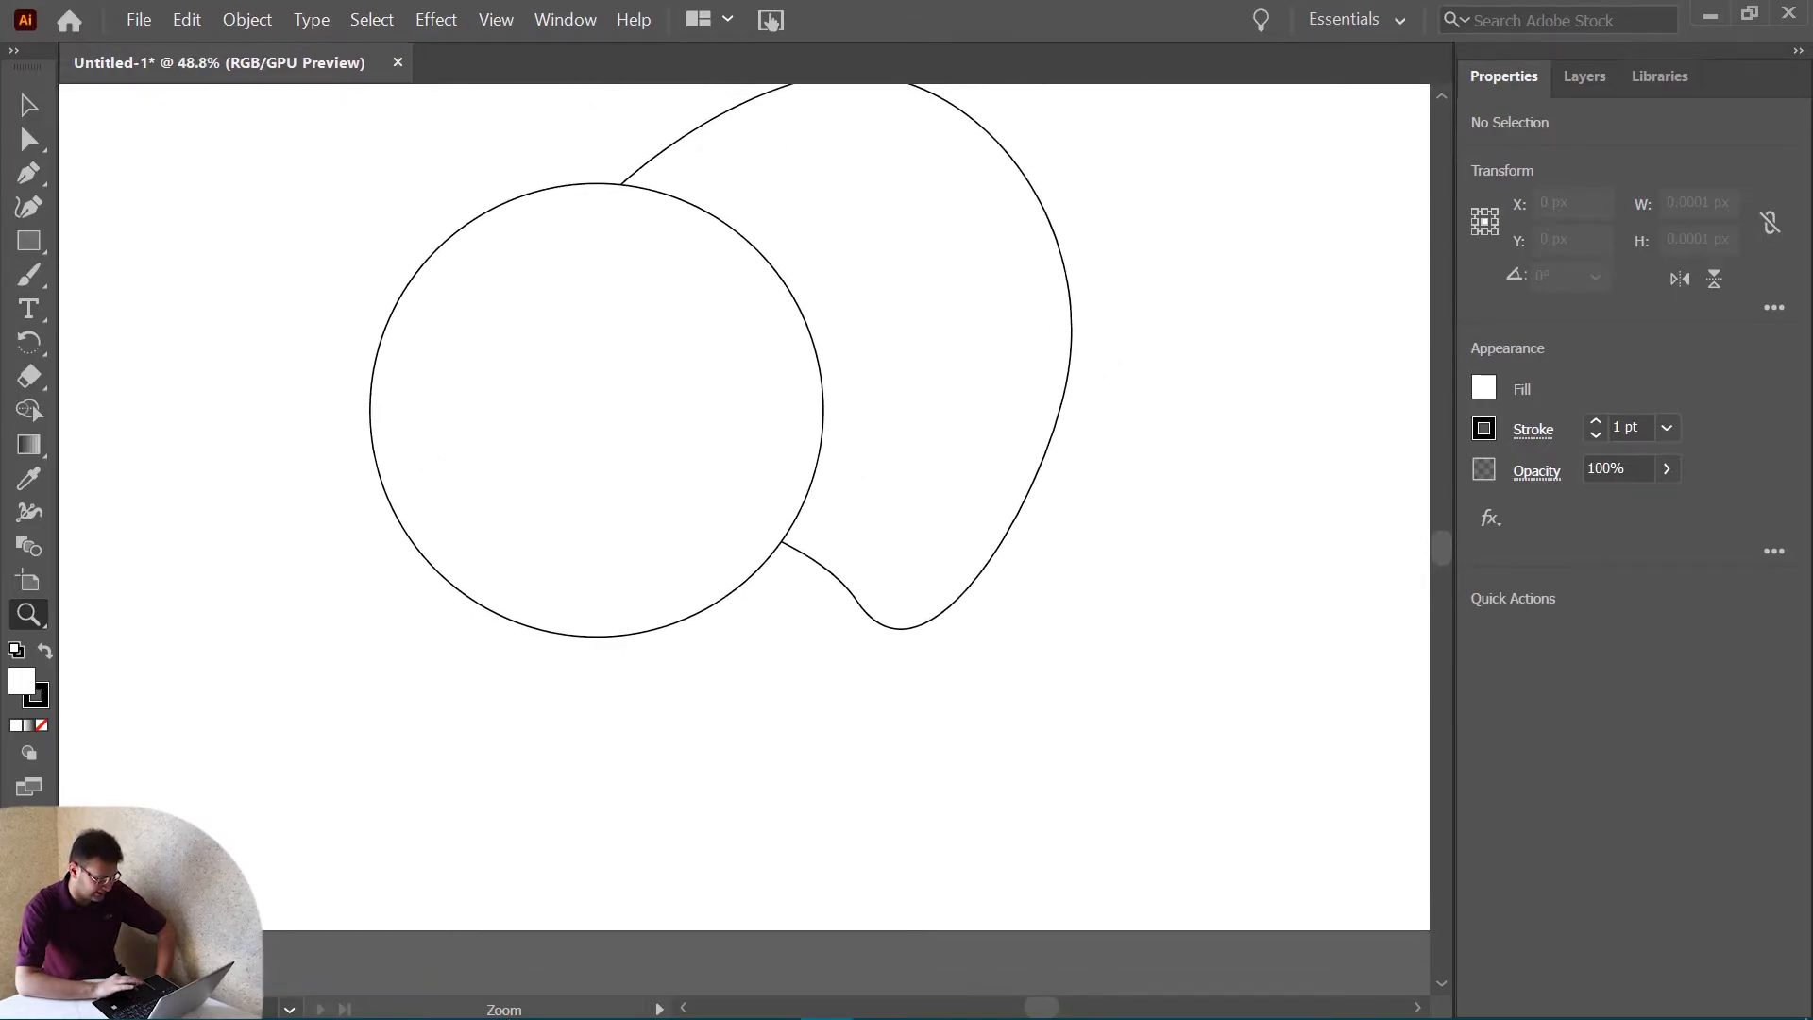
{"action": "left_click_drag", "start_coordinate": [511, 785], "coordinate": [530, 1006]}
{"action": "left_click", "coordinate": [320, 490]}
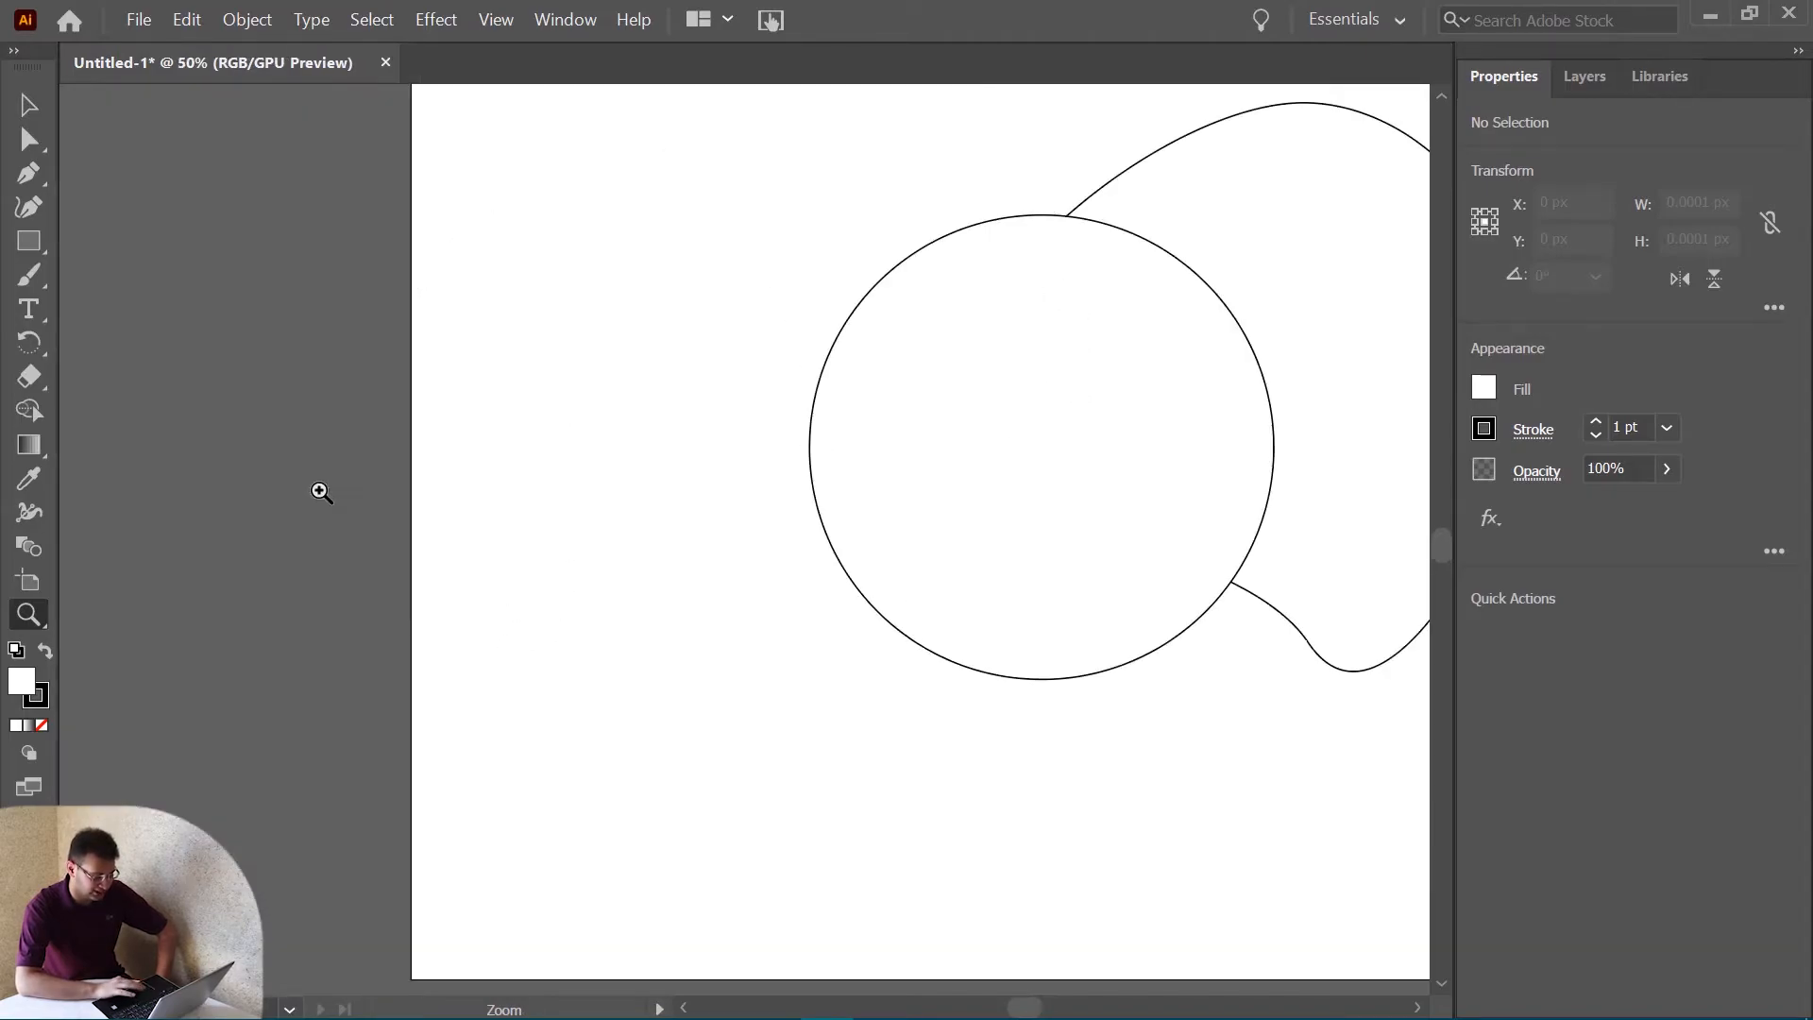
{"action": "left_click", "coordinate": [821, 543]}
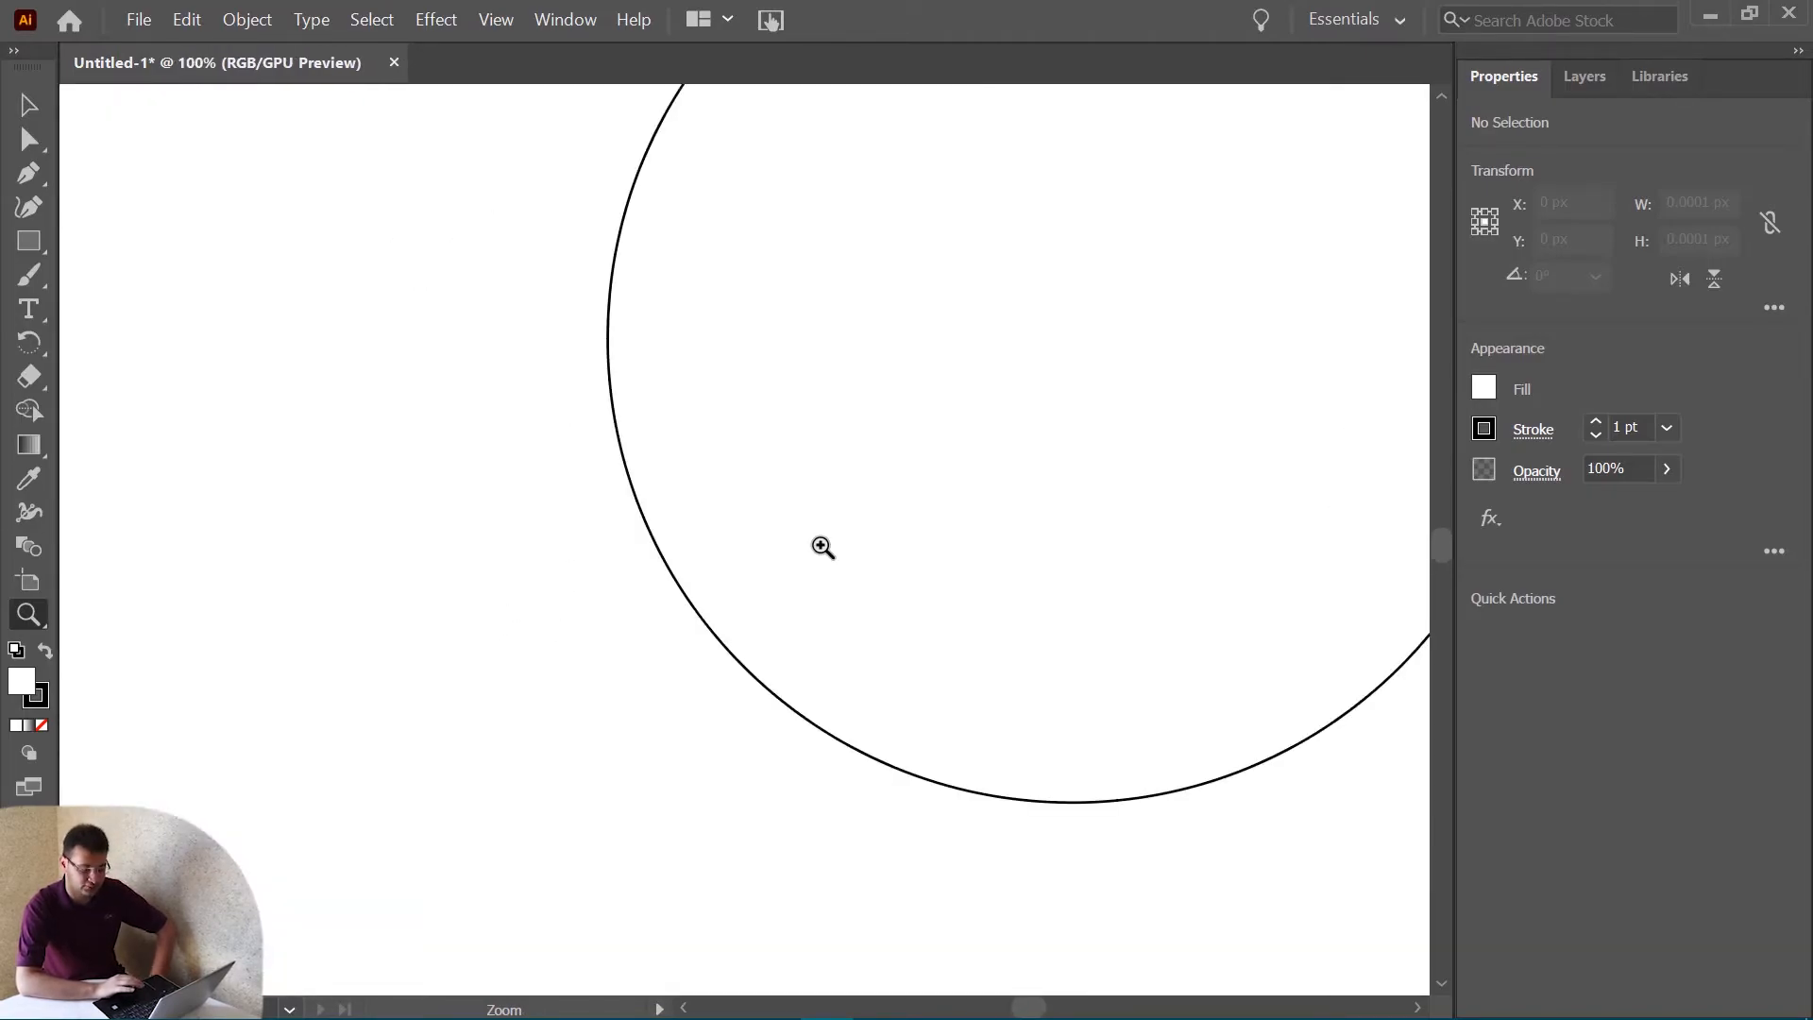
{"action": "key", "text": "ctrl+minus"}
{"action": "key", "text": "ctrl+minus"}
{"action": "key", "text": "ctrl+minus"}
{"action": "key", "text": "ctrl+minus"}
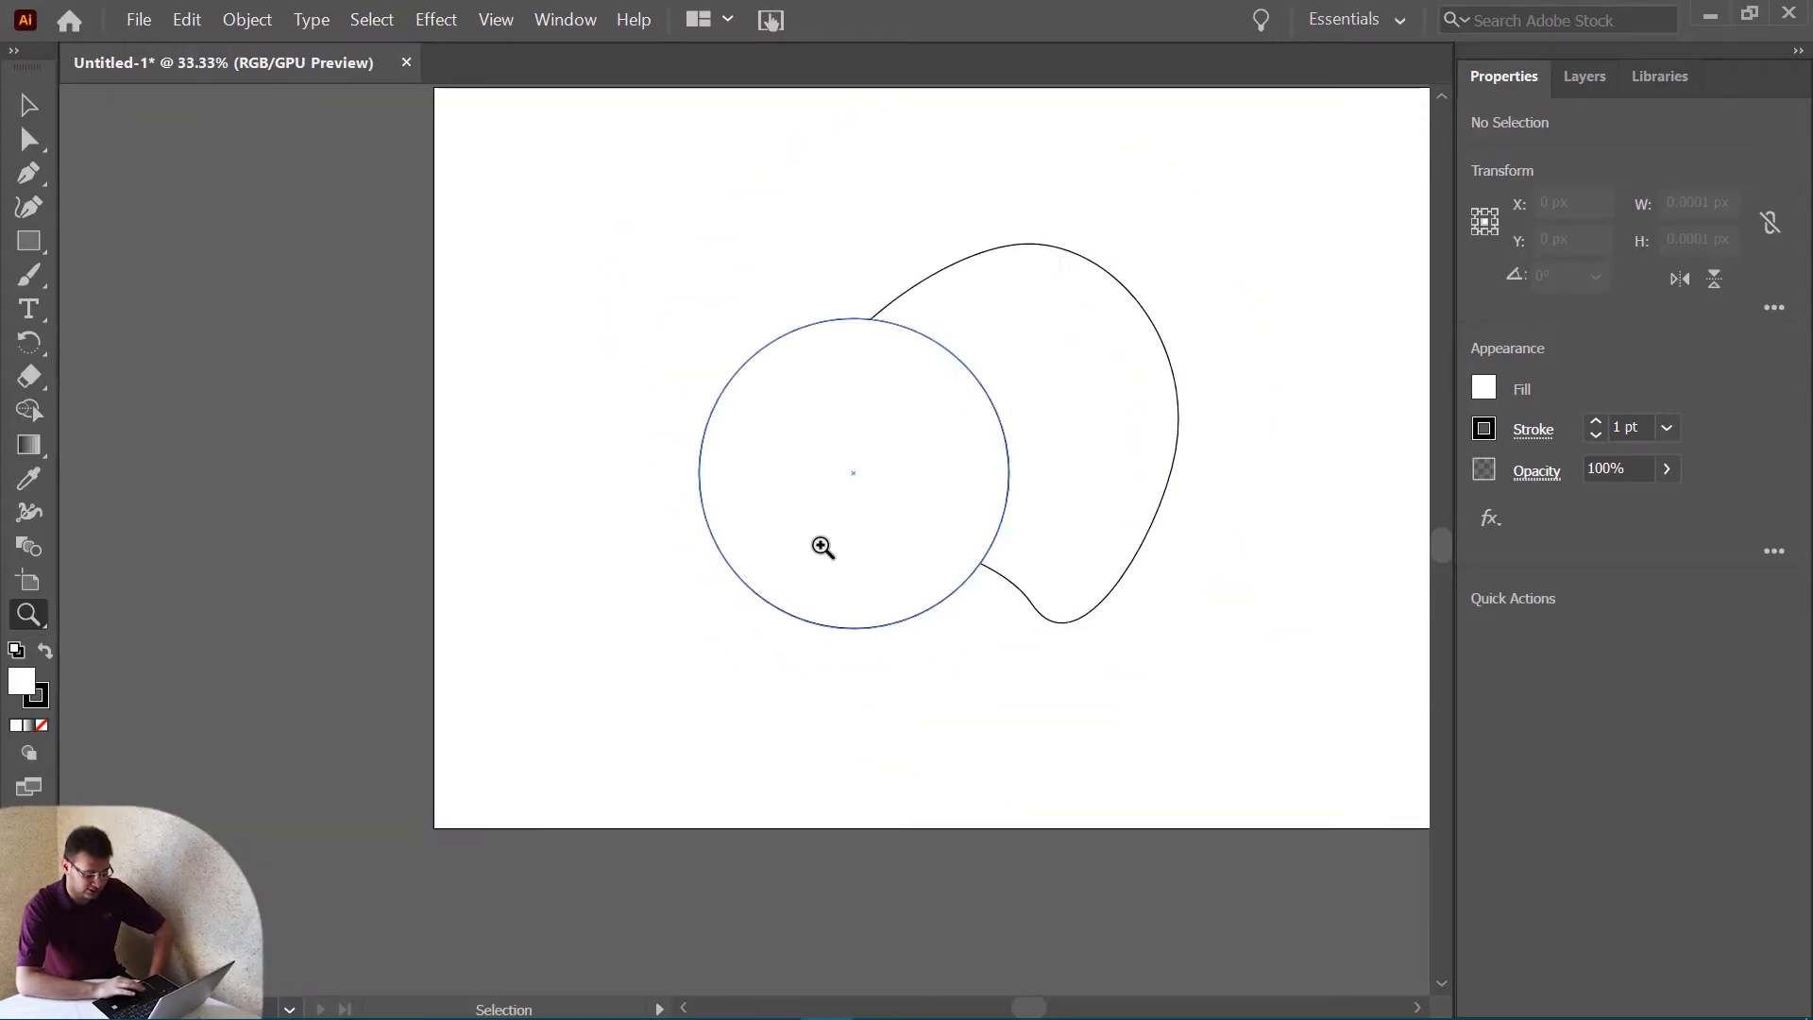
{"action": "key", "text": "ctrl+plus"}
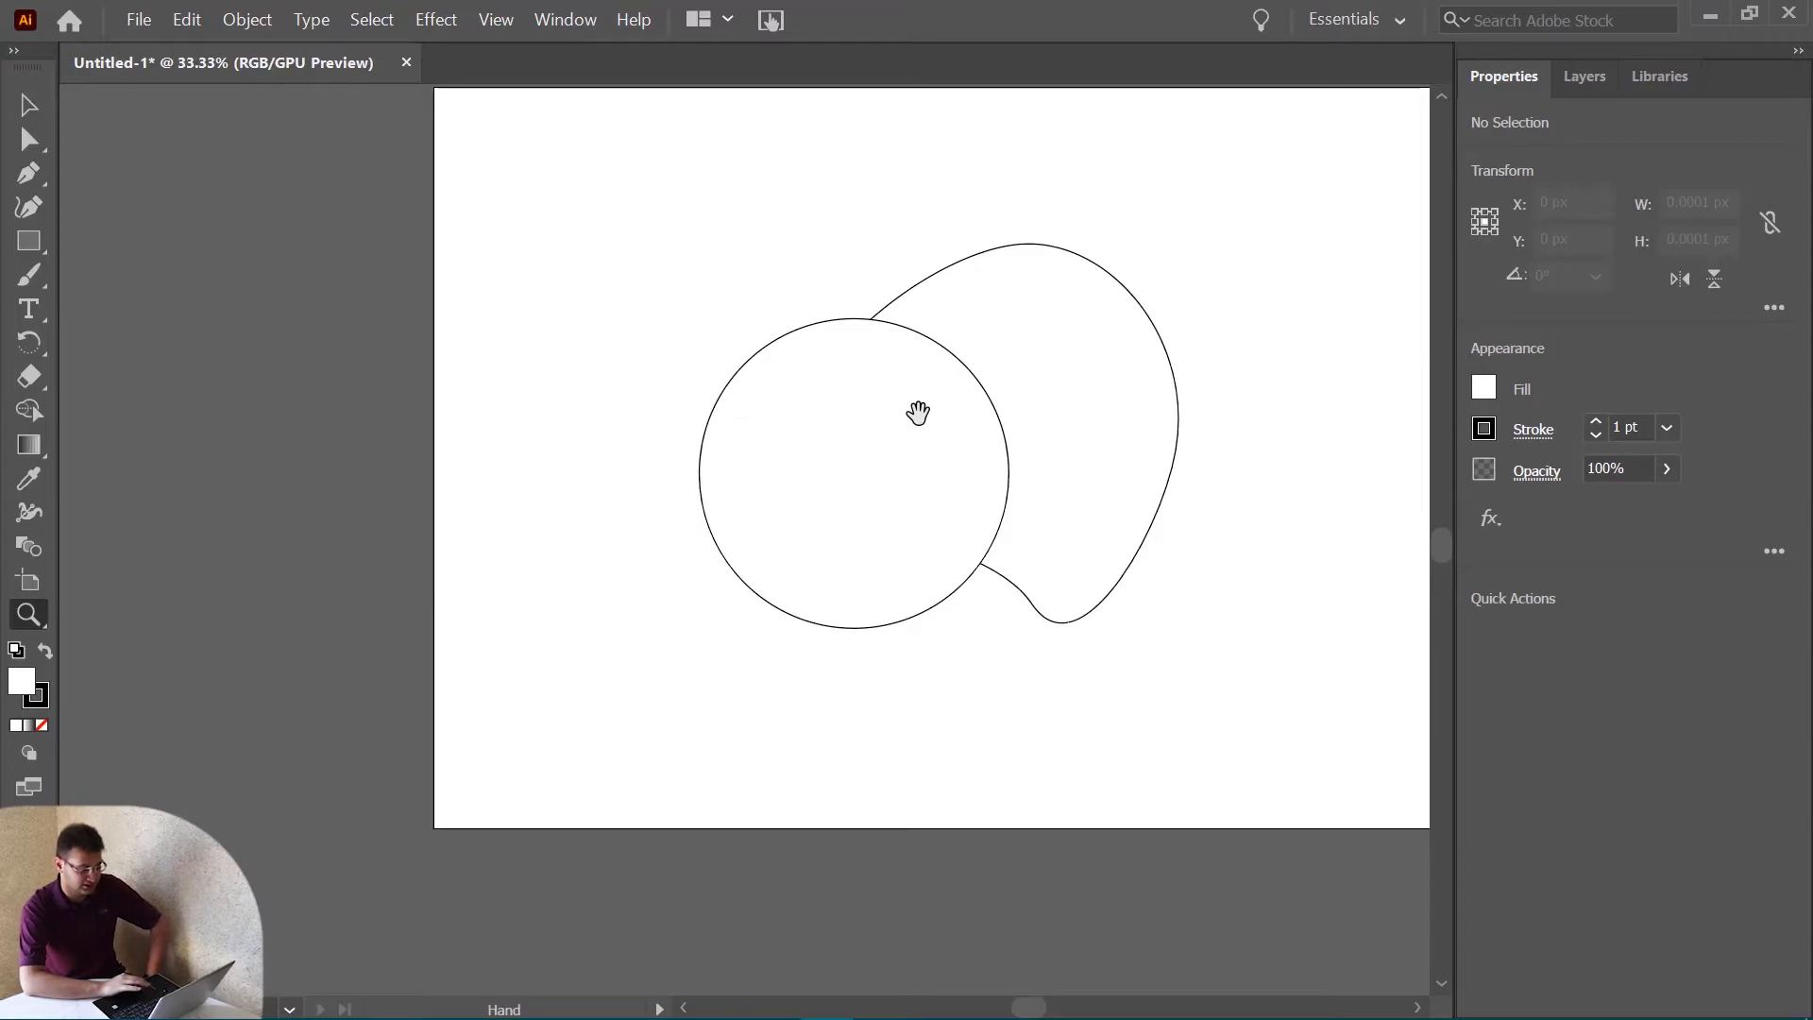
Pan around the artboard, zoom in to 50% and back to 33.33%, and bring both shapes back into view.
{"action": "scroll", "coordinate": [919, 412], "scroll_direction": "up", "scroll_amount": 3}
{"action": "scroll", "coordinate": [919, 412], "scroll_direction": "right", "scroll_amount": 8}
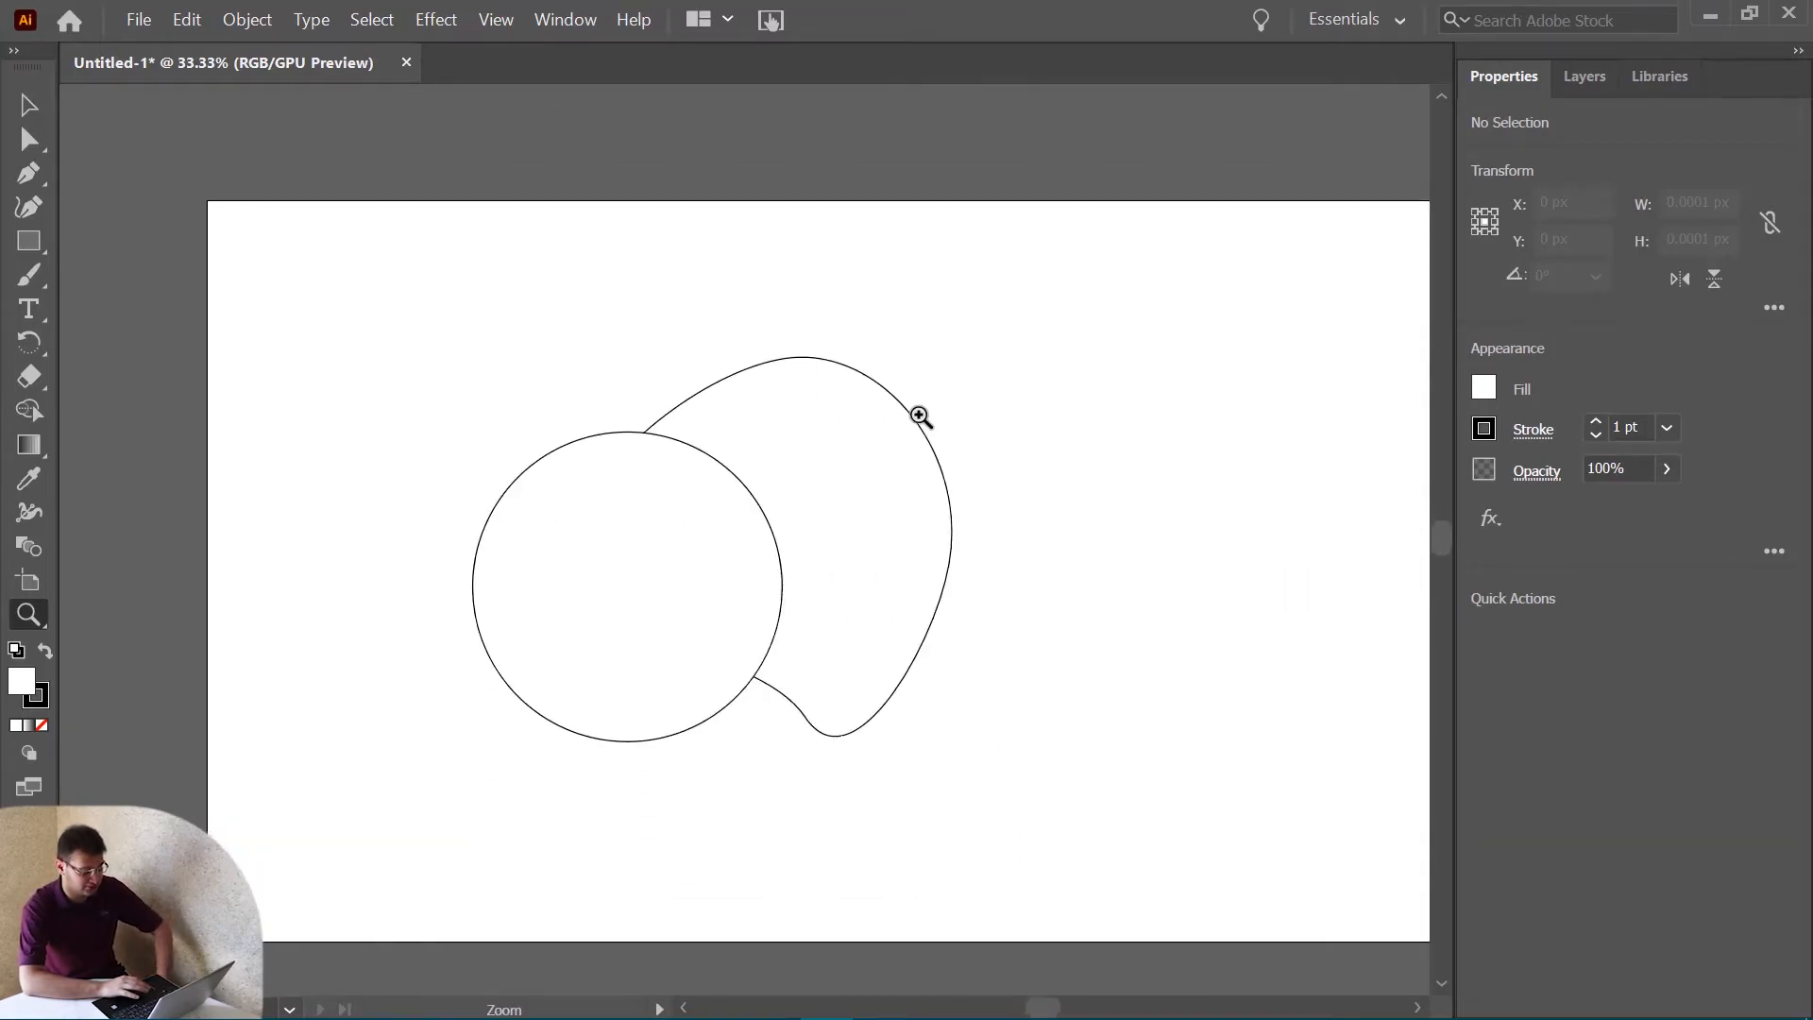
{"action": "scroll", "coordinate": [920, 416], "scroll_direction": "down", "scroll_amount": 3}
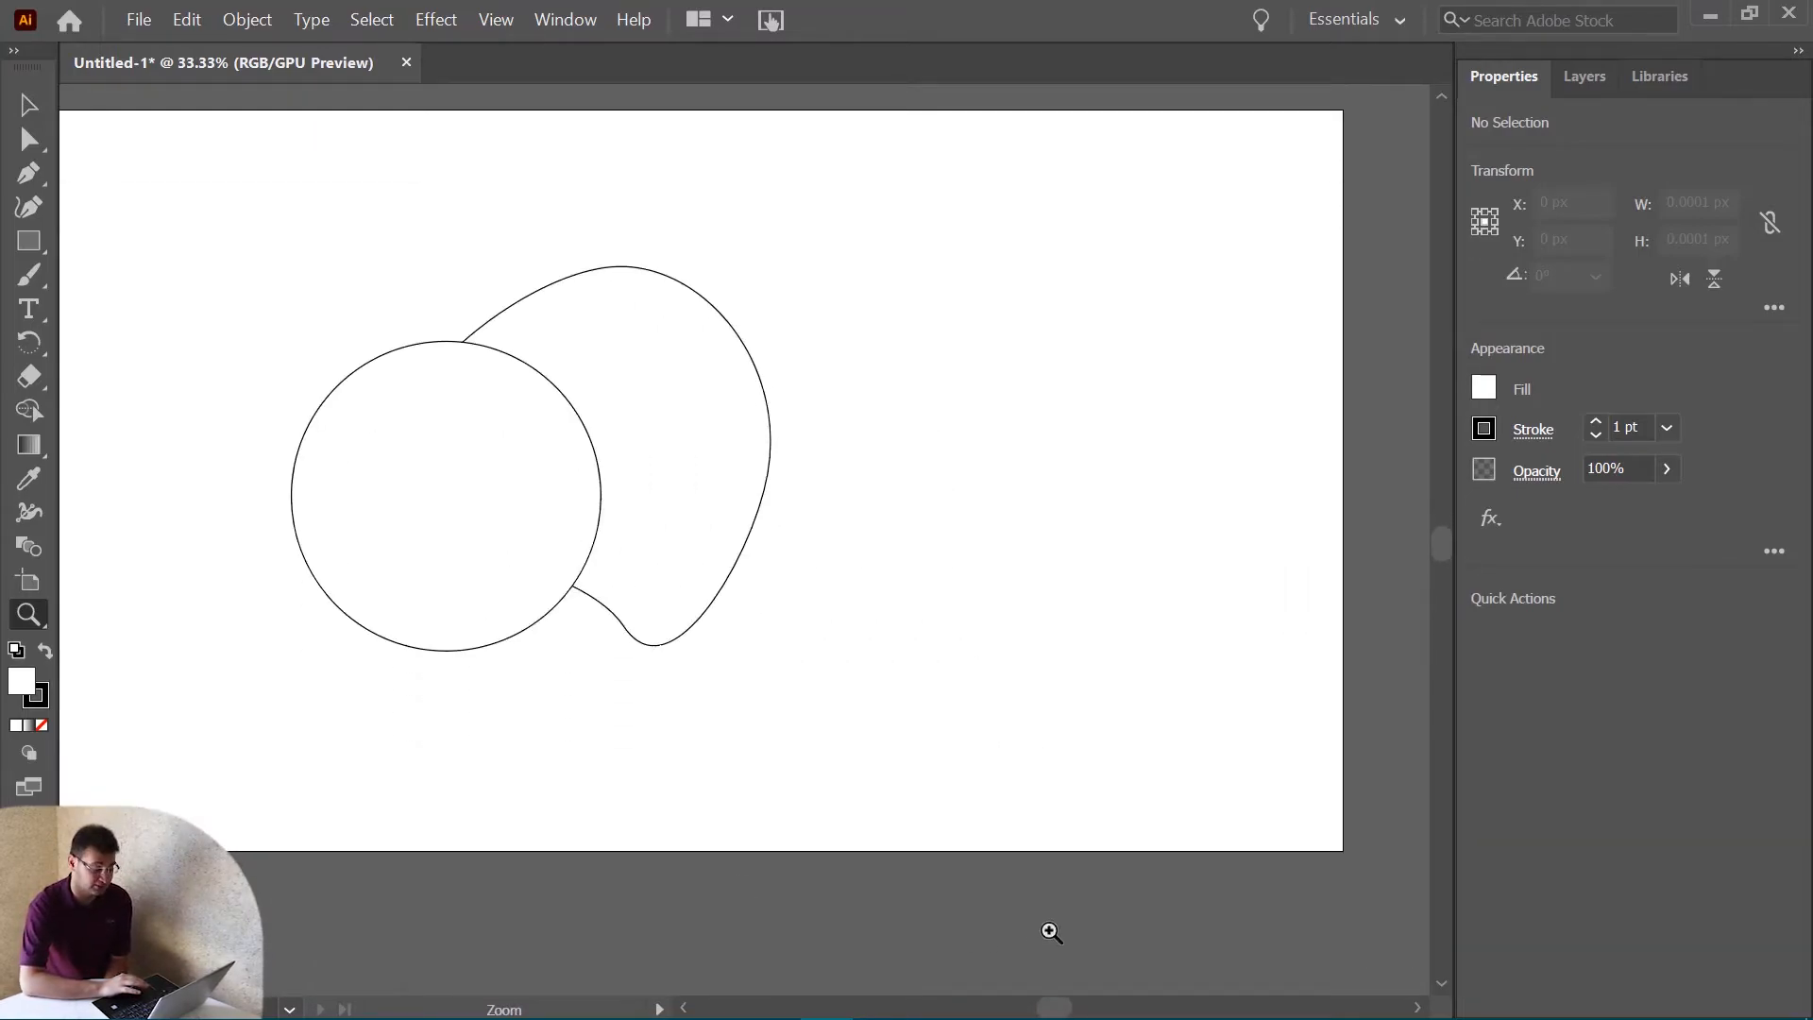
{"action": "left_click", "coordinate": [814, 607]}
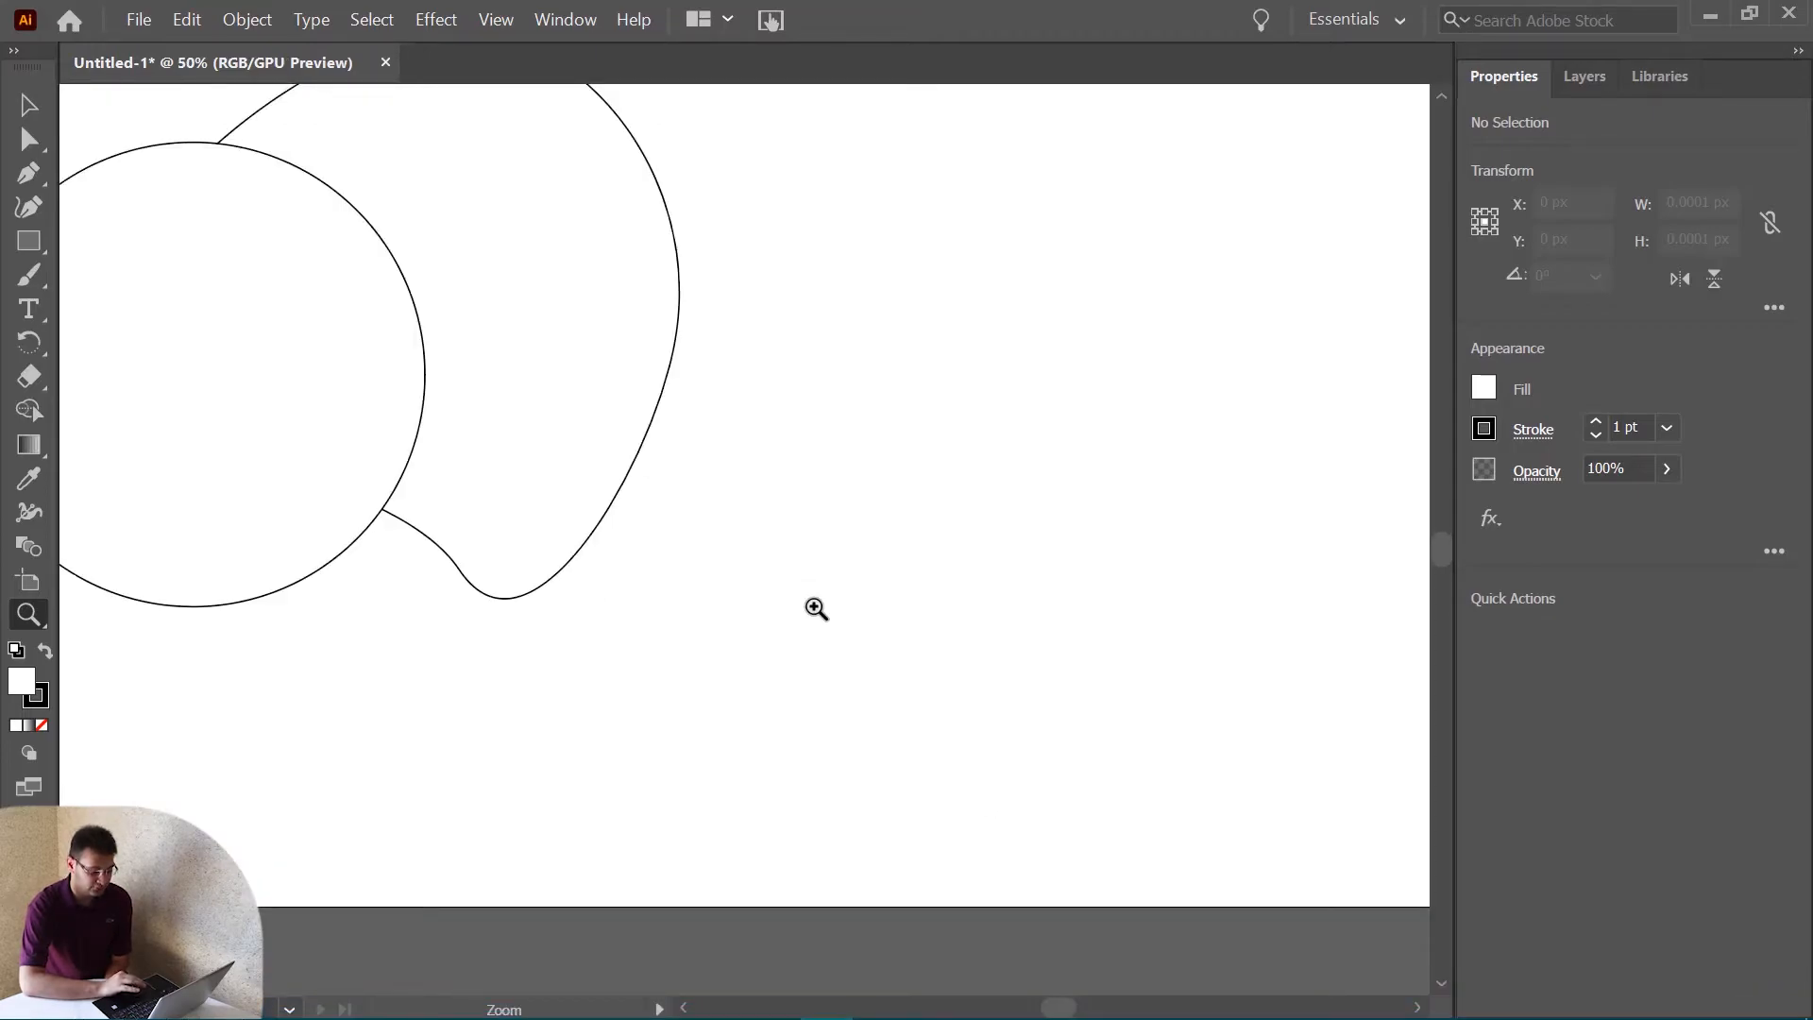
{"action": "key", "text": "ctrl+minus"}
{"action": "mouse_move", "coordinate": [1076, 1008]}
{"action": "left_mouse_down"}
{"action": "mouse_move", "coordinate": [1046, 1010]}
{"action": "mouse_move", "coordinate": [1062, 1011]}
{"action": "left_mouse_up"}
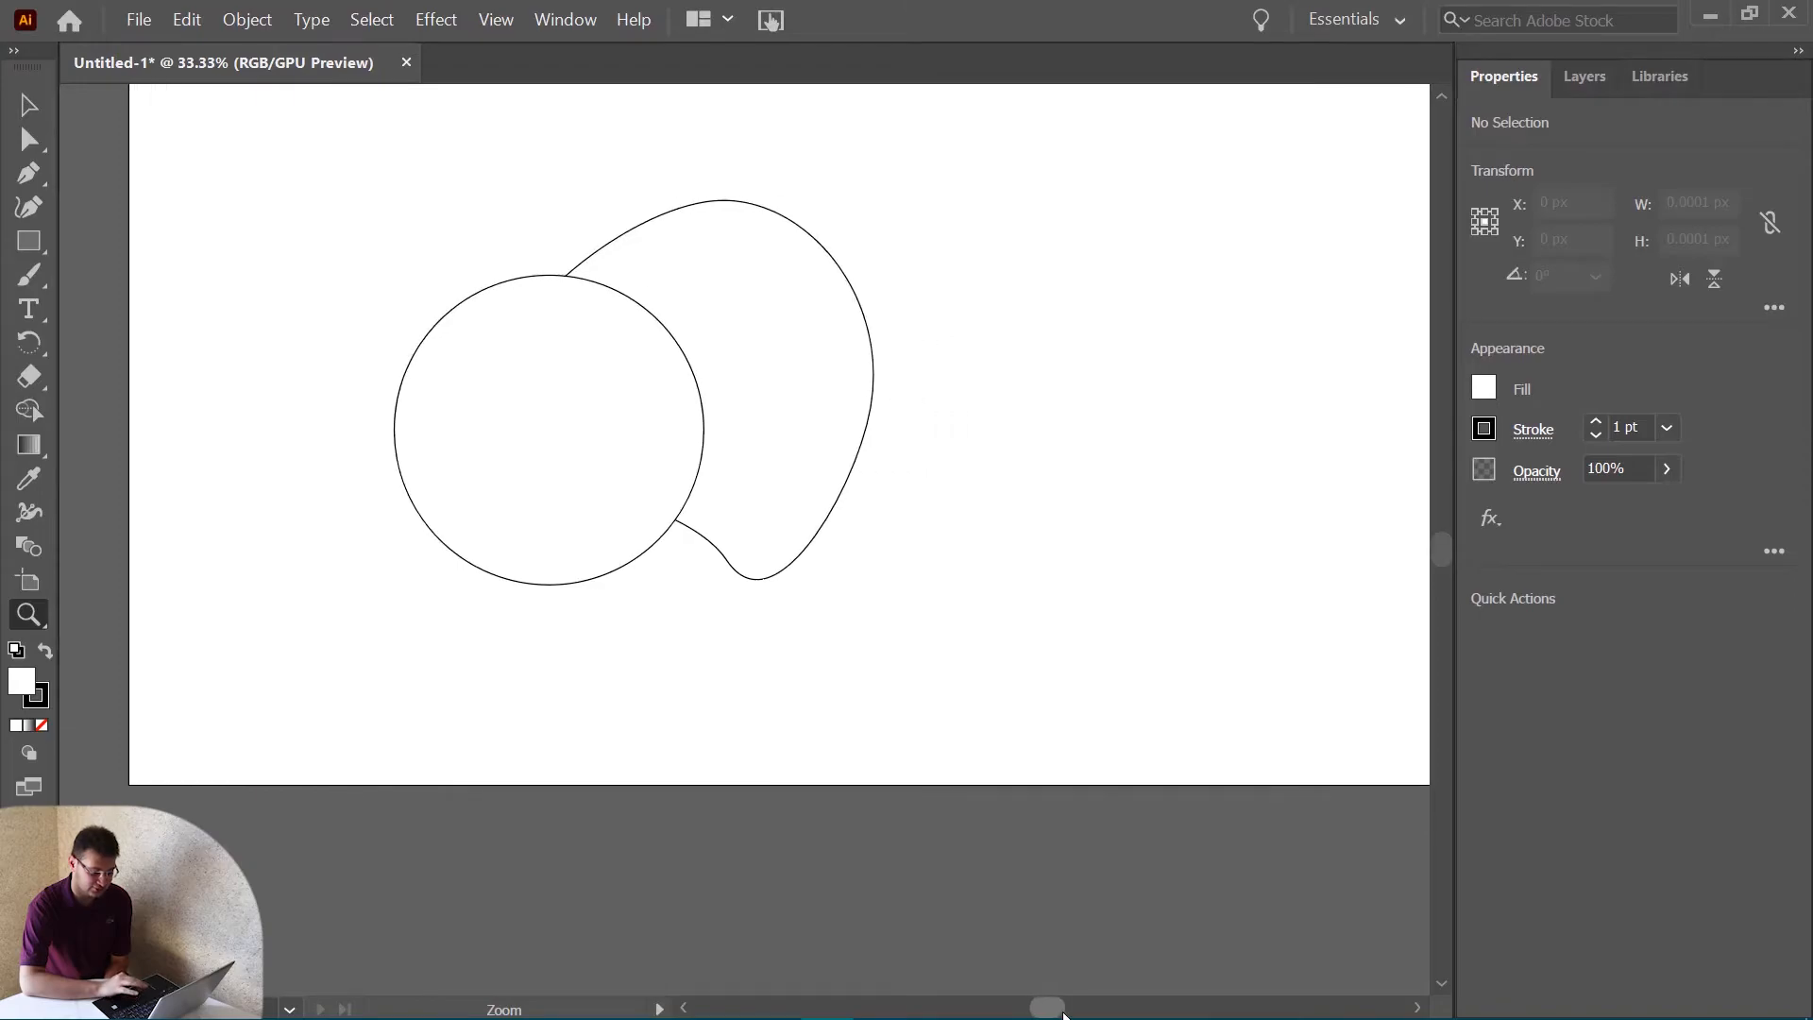
{"action": "left_click_drag", "start_coordinate": [1439, 538], "coordinate": [1442, 519]}
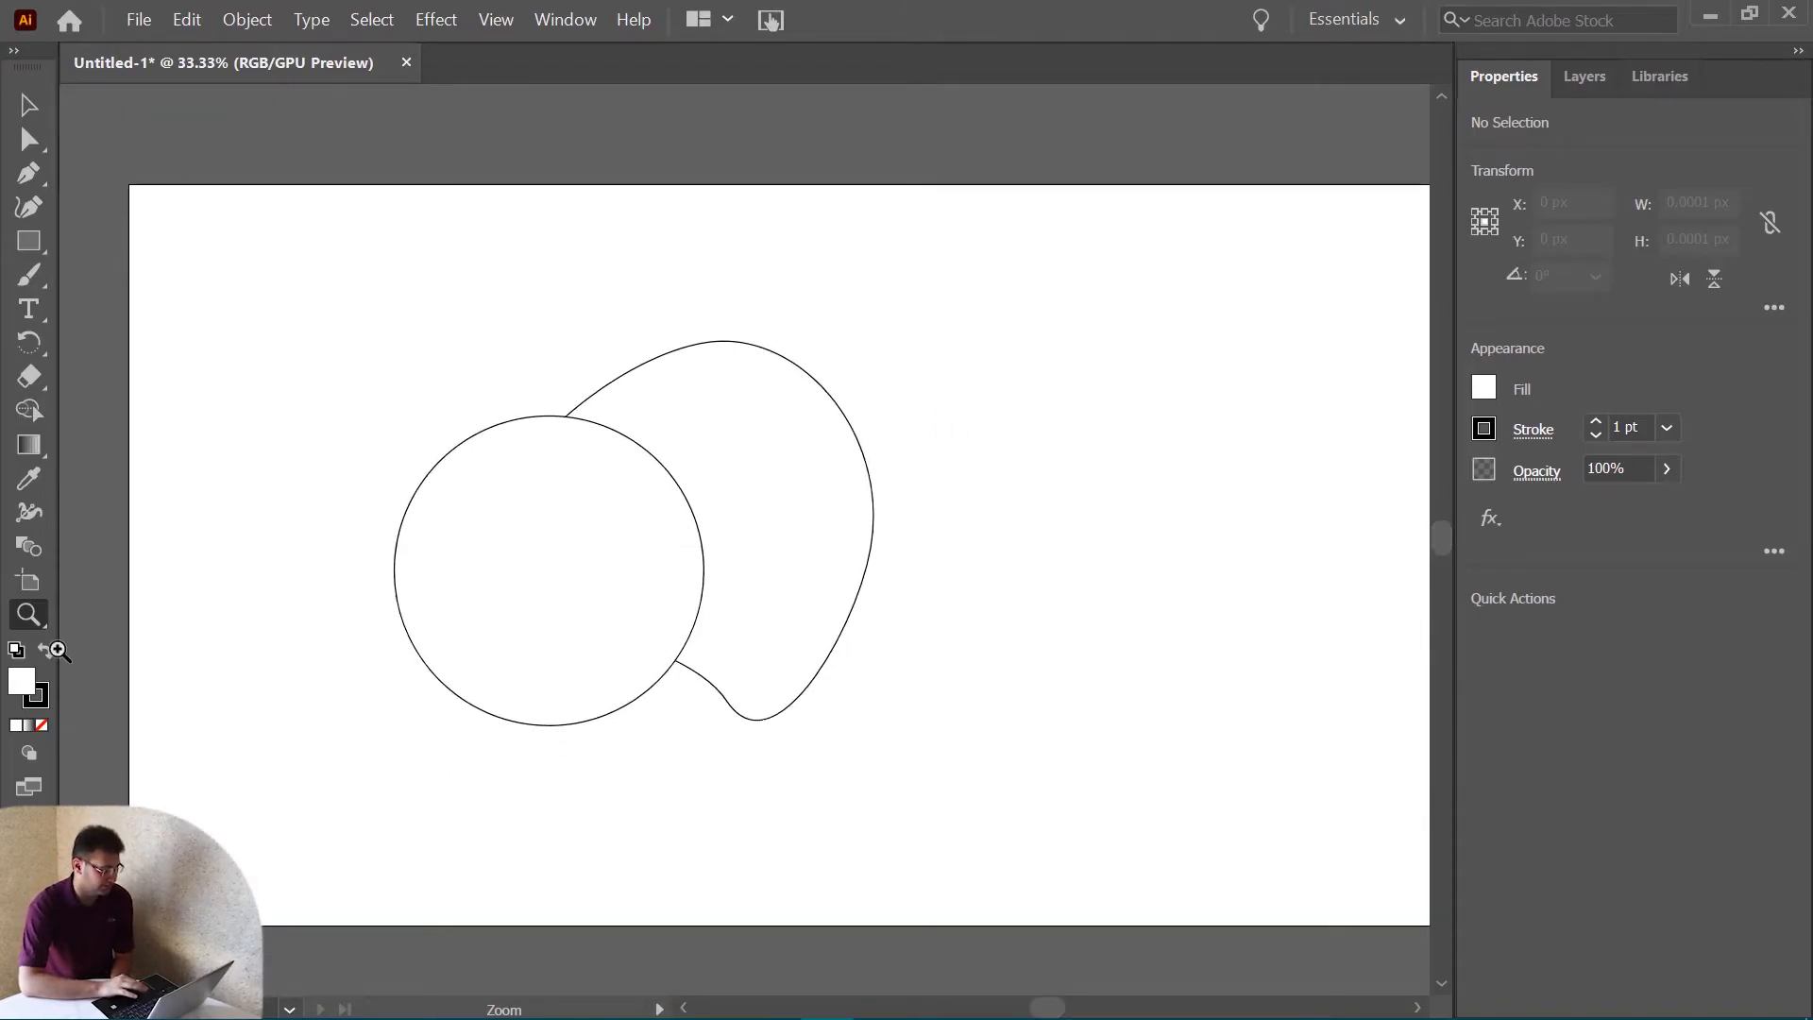
Zoom out to 16.67% and activate the Artboard tool to show Artboard 1's settings with empty canvas beside it.
{"action": "left_click", "coordinate": [27, 100]}
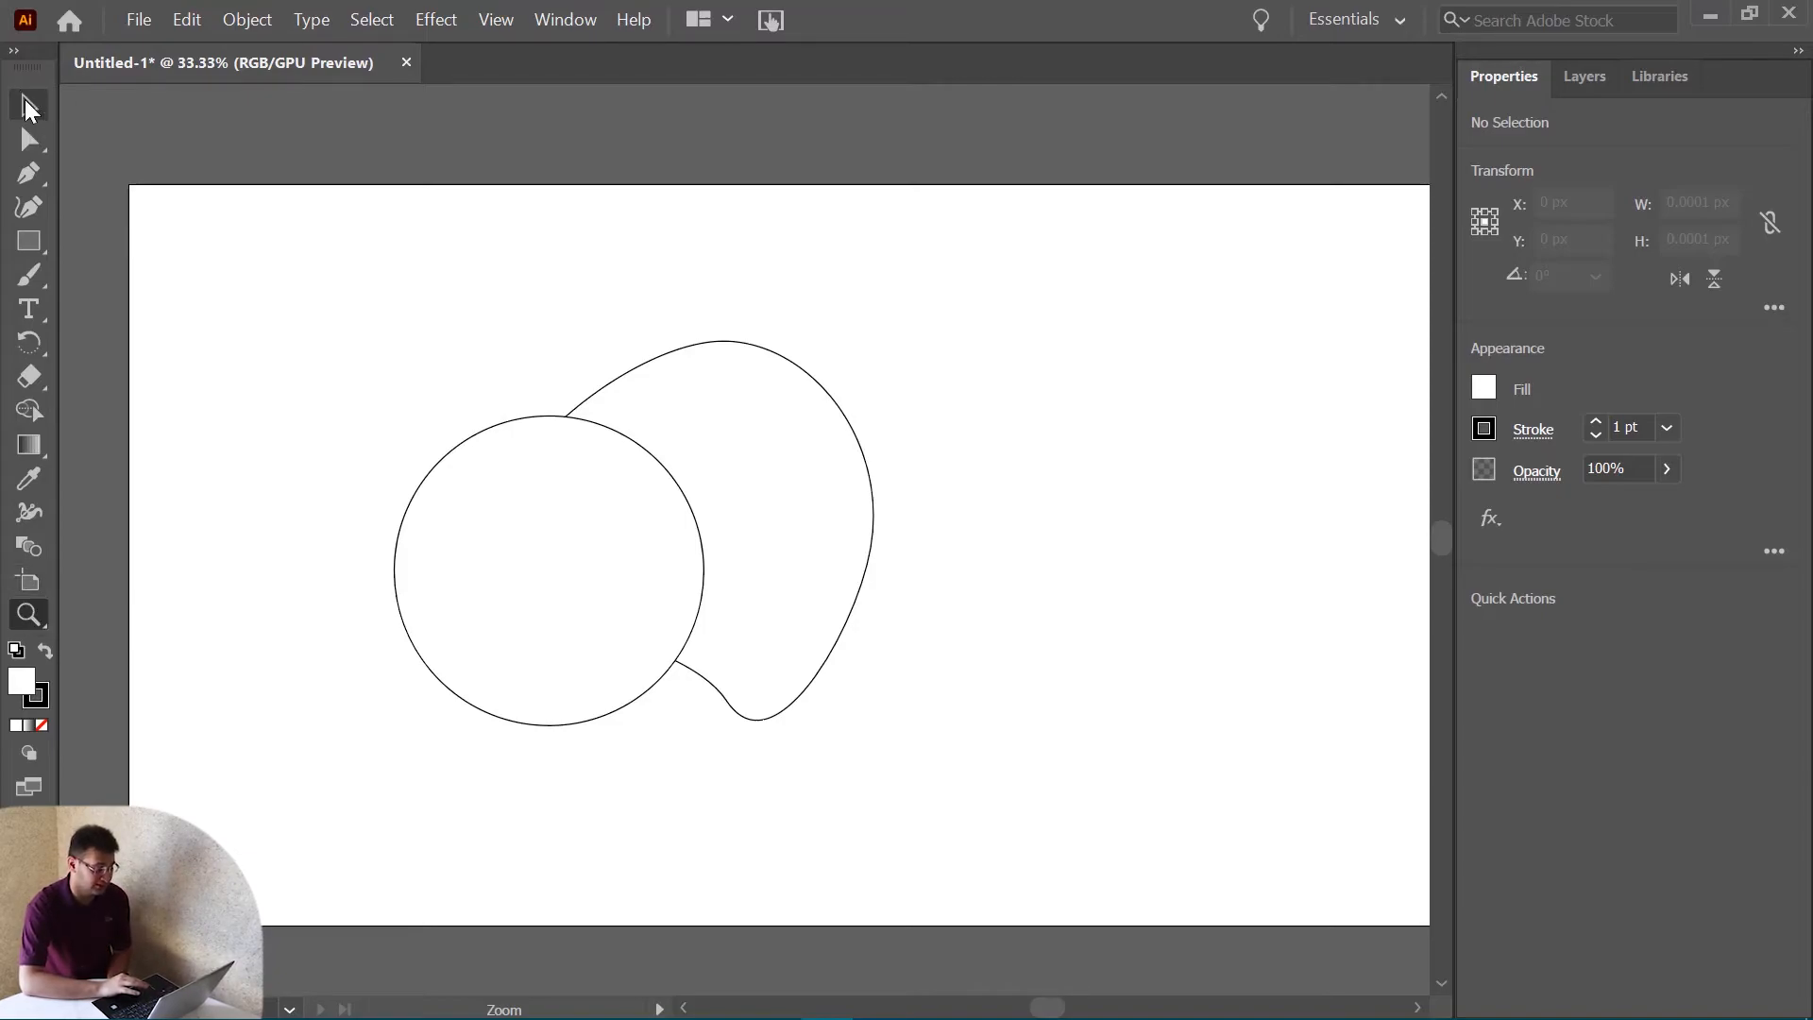
{"action": "key", "text": "ctrl+minus"}
{"action": "key", "text": "ctrl+minus"}
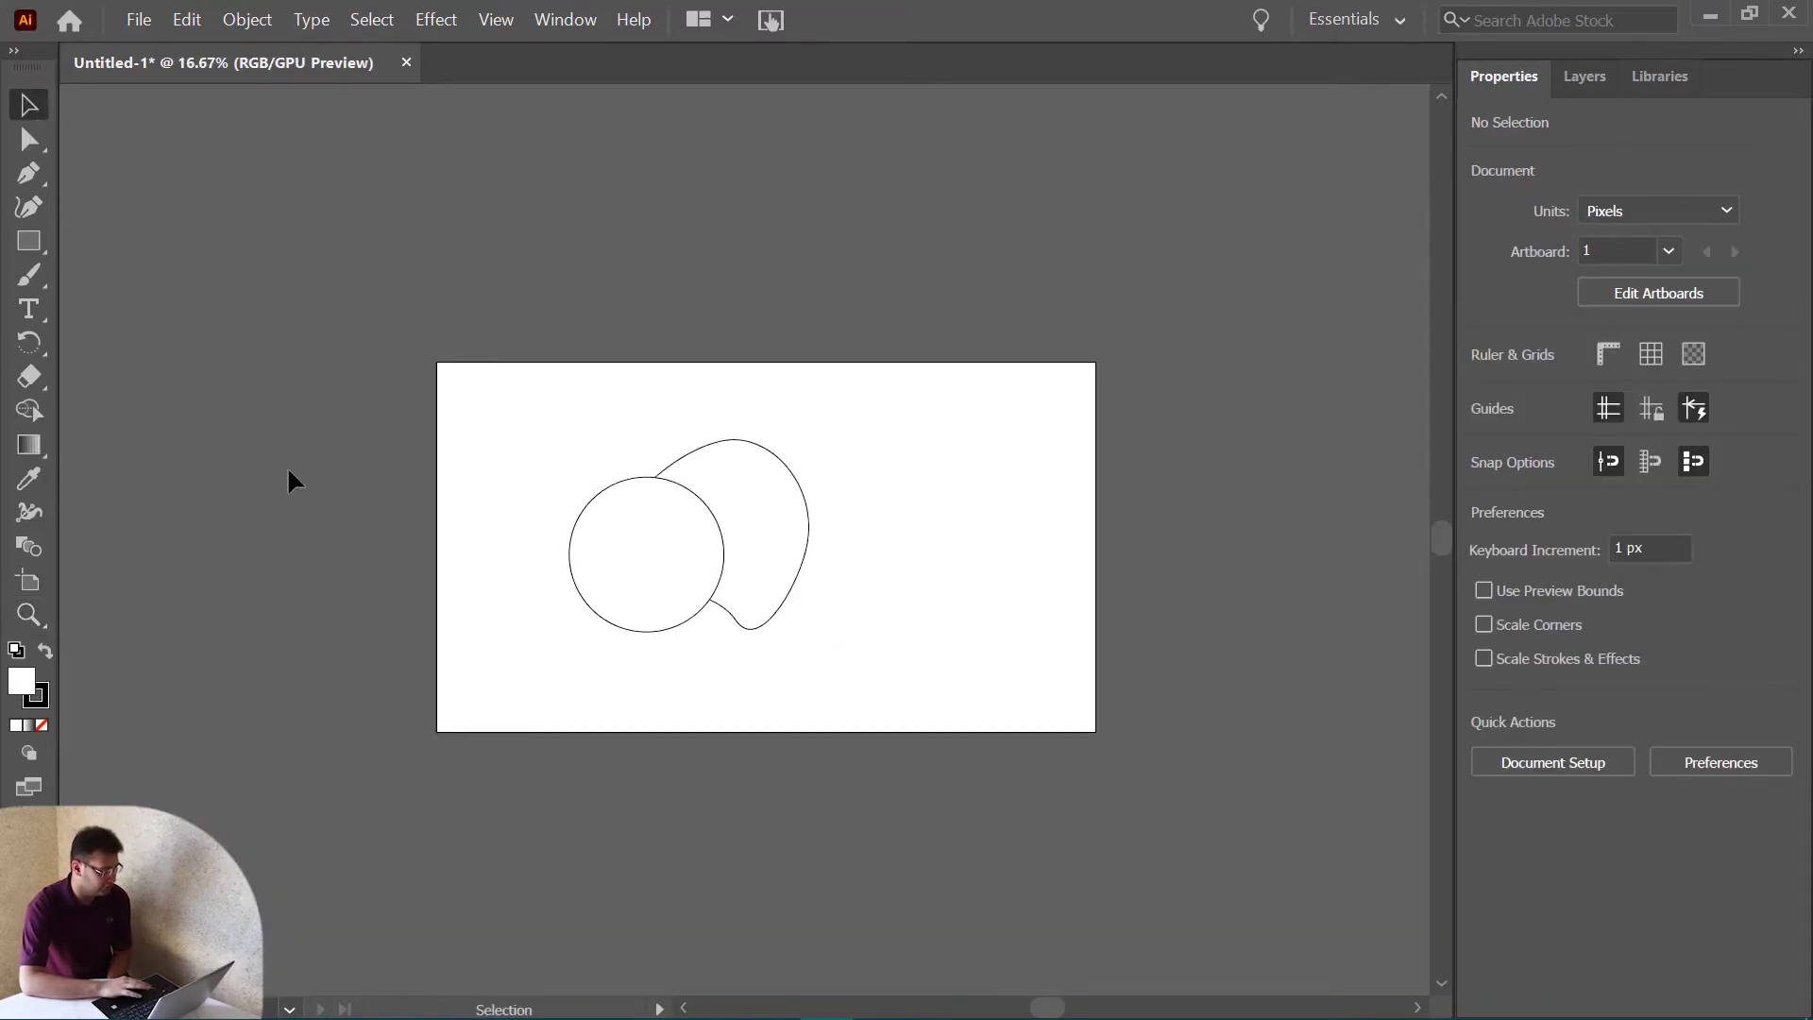
{"action": "scroll", "coordinate": [575, 756], "scroll_direction": "right", "scroll_amount": 5}
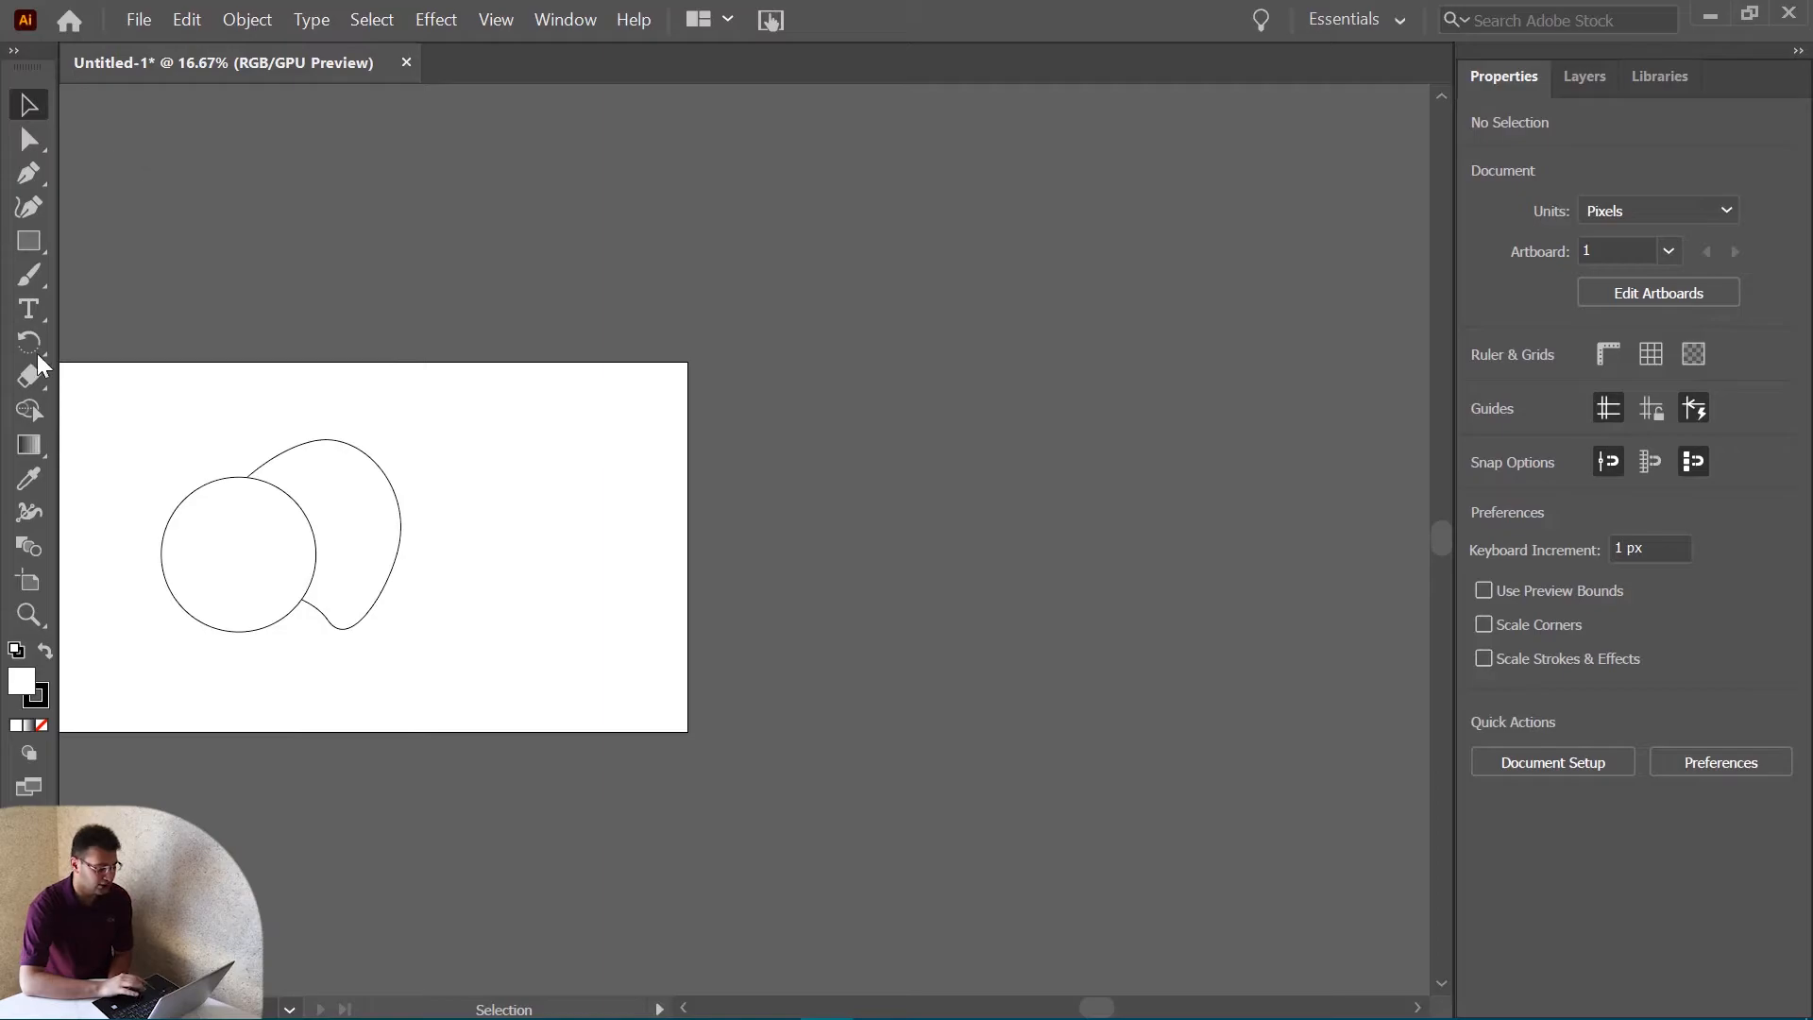
{"action": "left_click", "coordinate": [48, 580]}
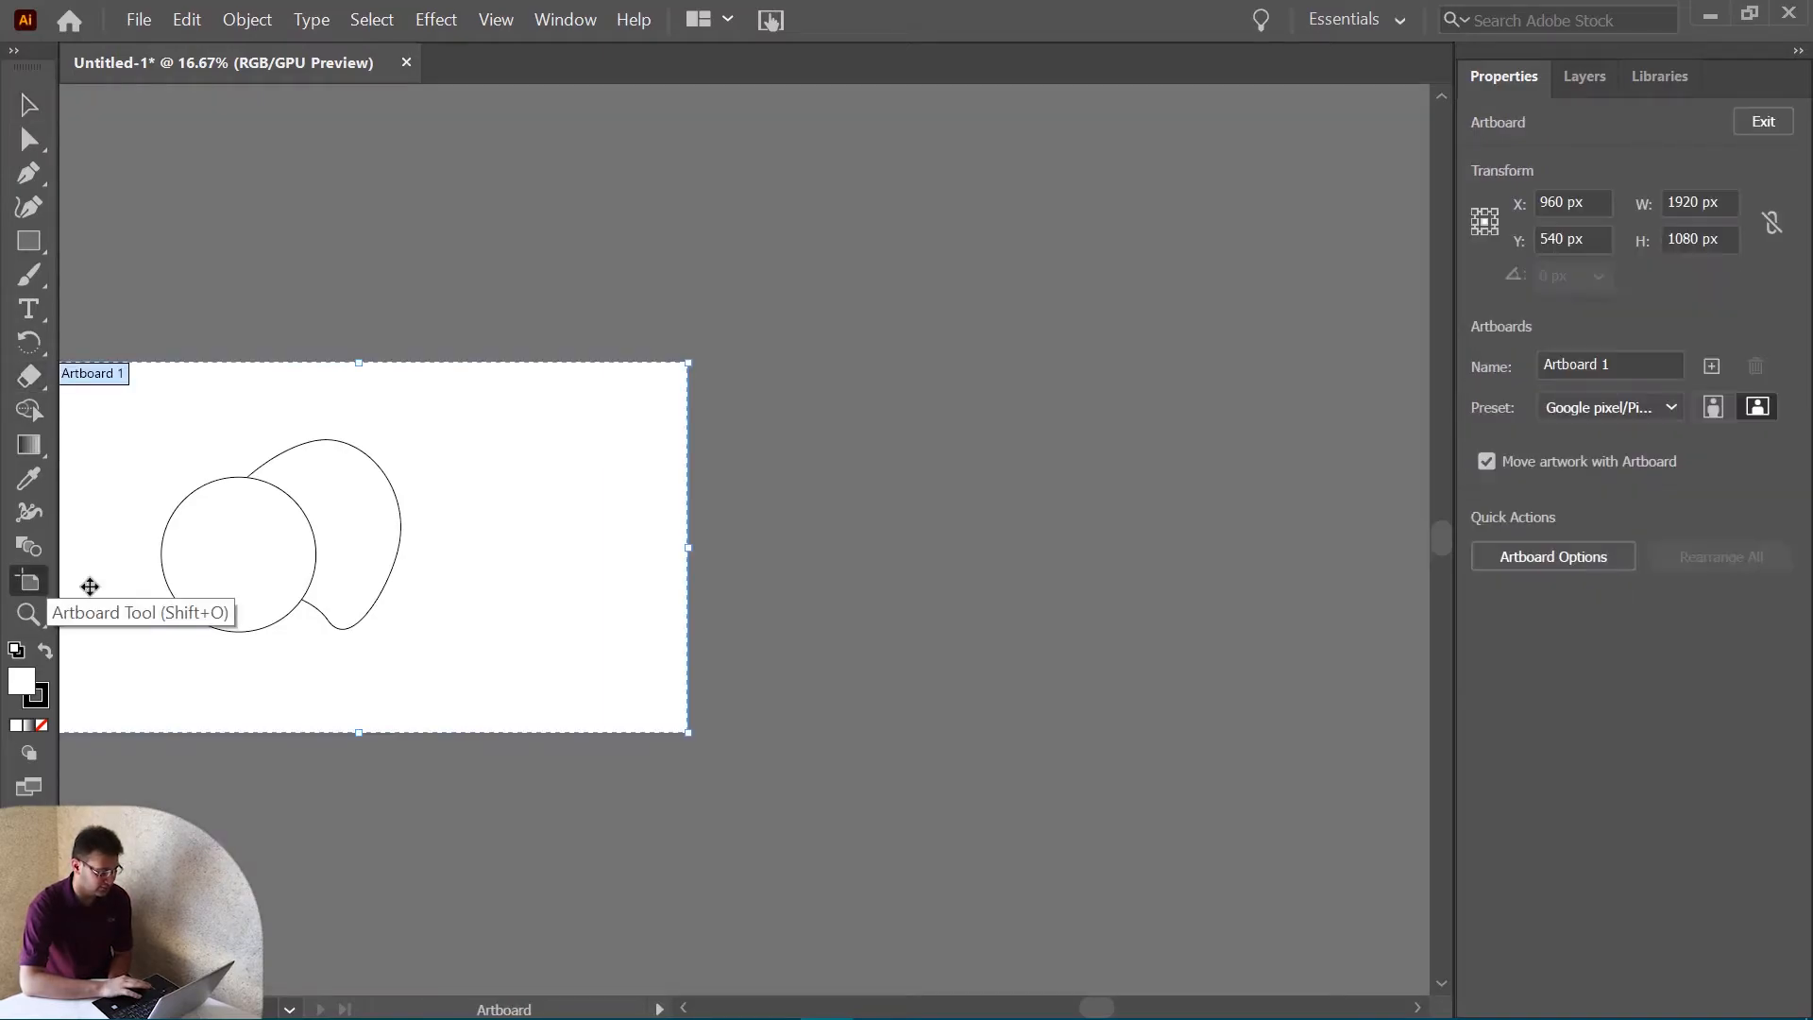
{"action": "scroll", "coordinate": [571, 693], "scroll_direction": "left", "scroll_amount": 5}
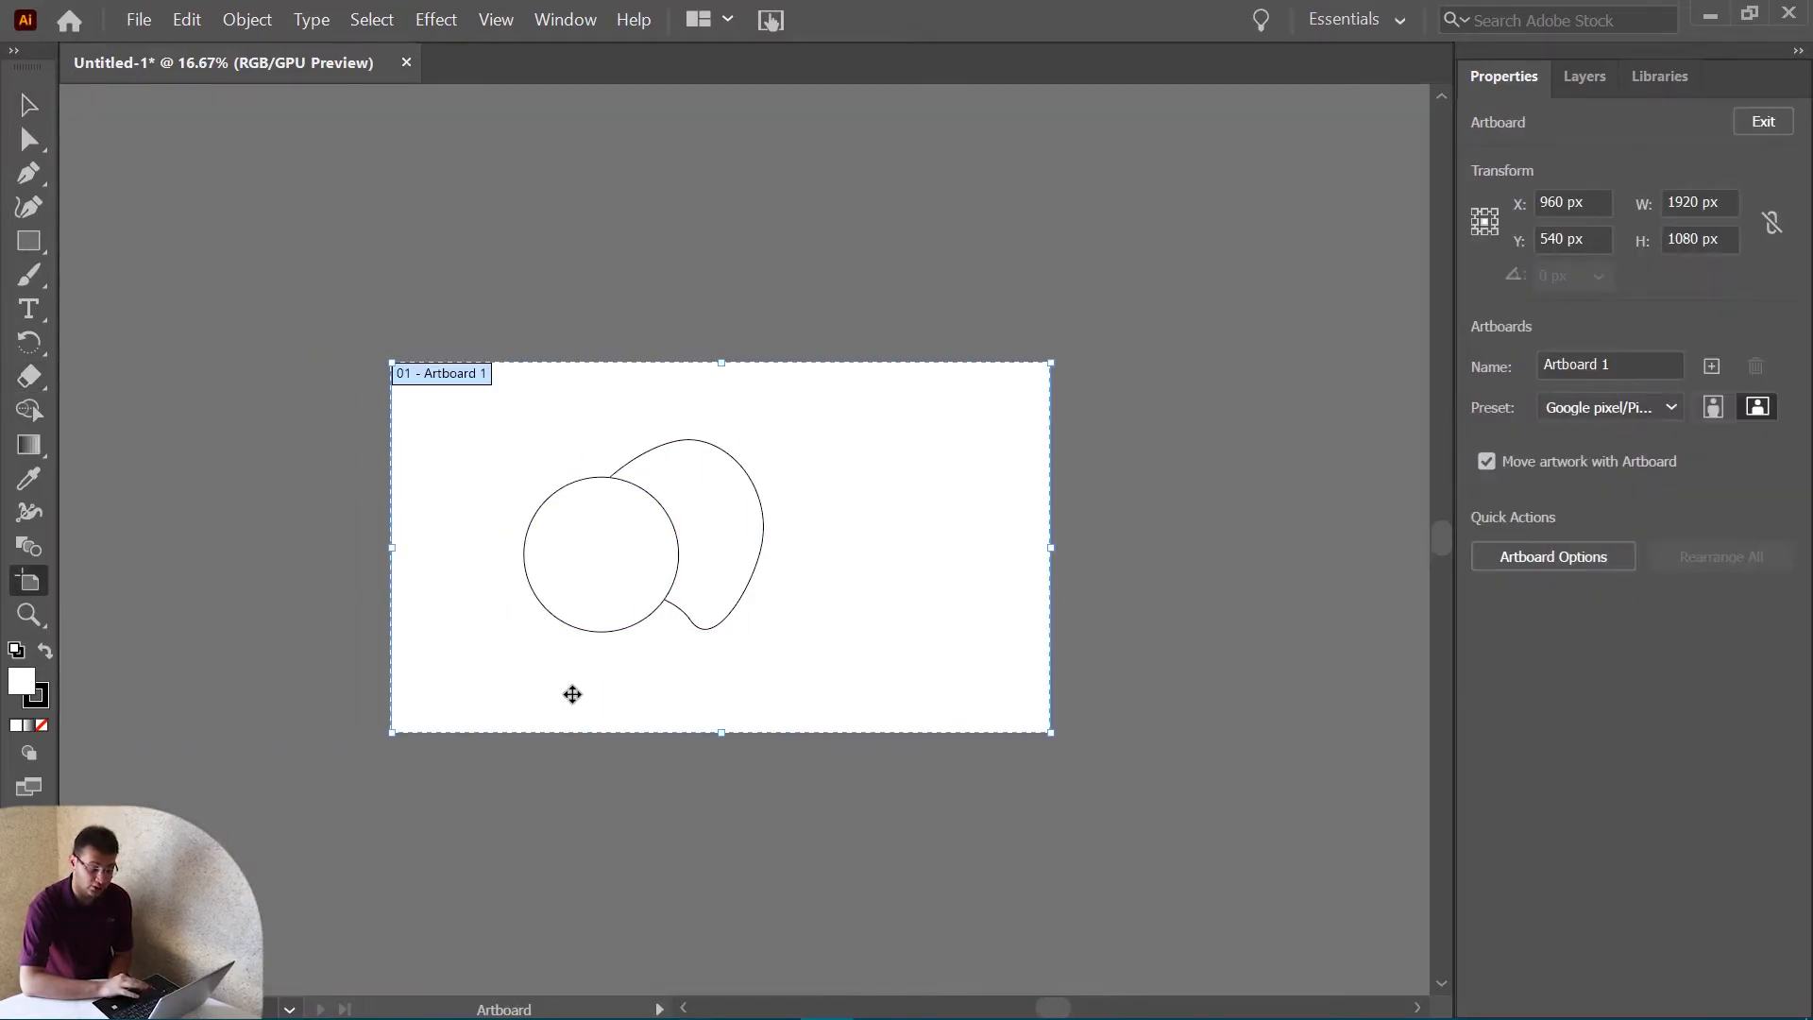
{"action": "scroll", "coordinate": [570, 692], "scroll_direction": "right", "scroll_amount": 3}
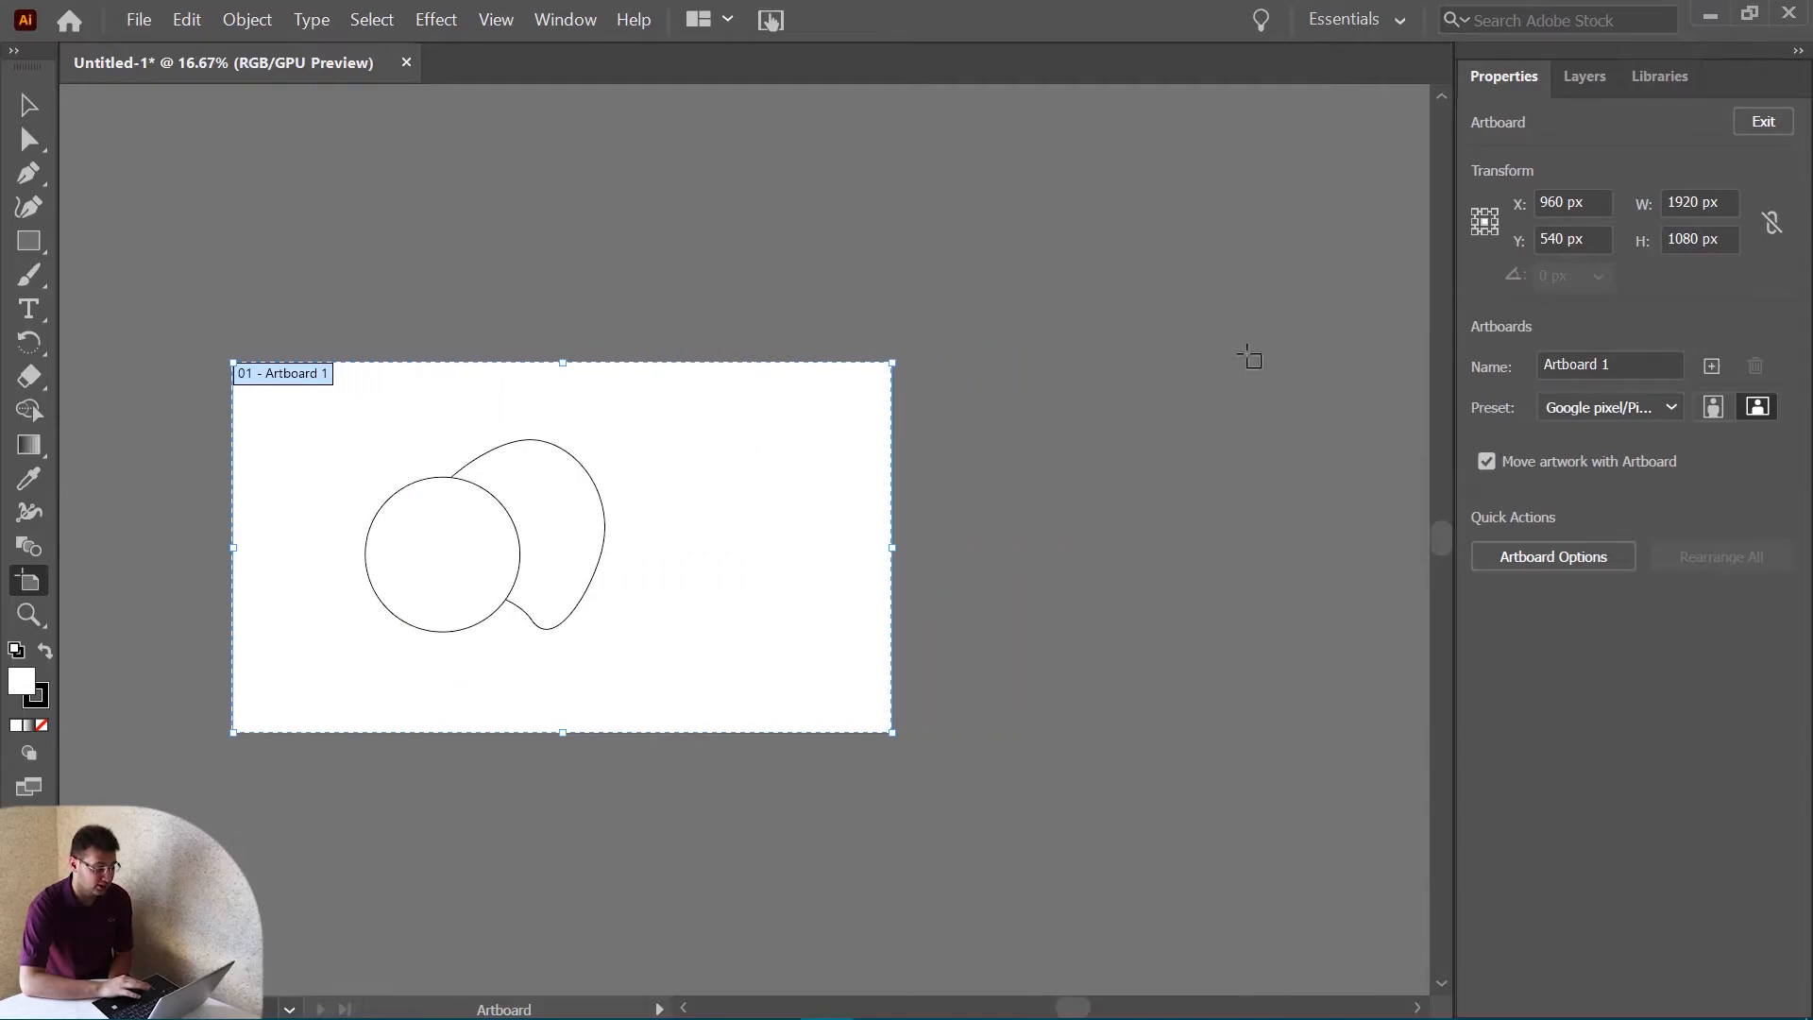
Collapse Layer 1 in the layer list, and return to the artboard properties.
{"action": "right_click", "coordinate": [1598, 84]}
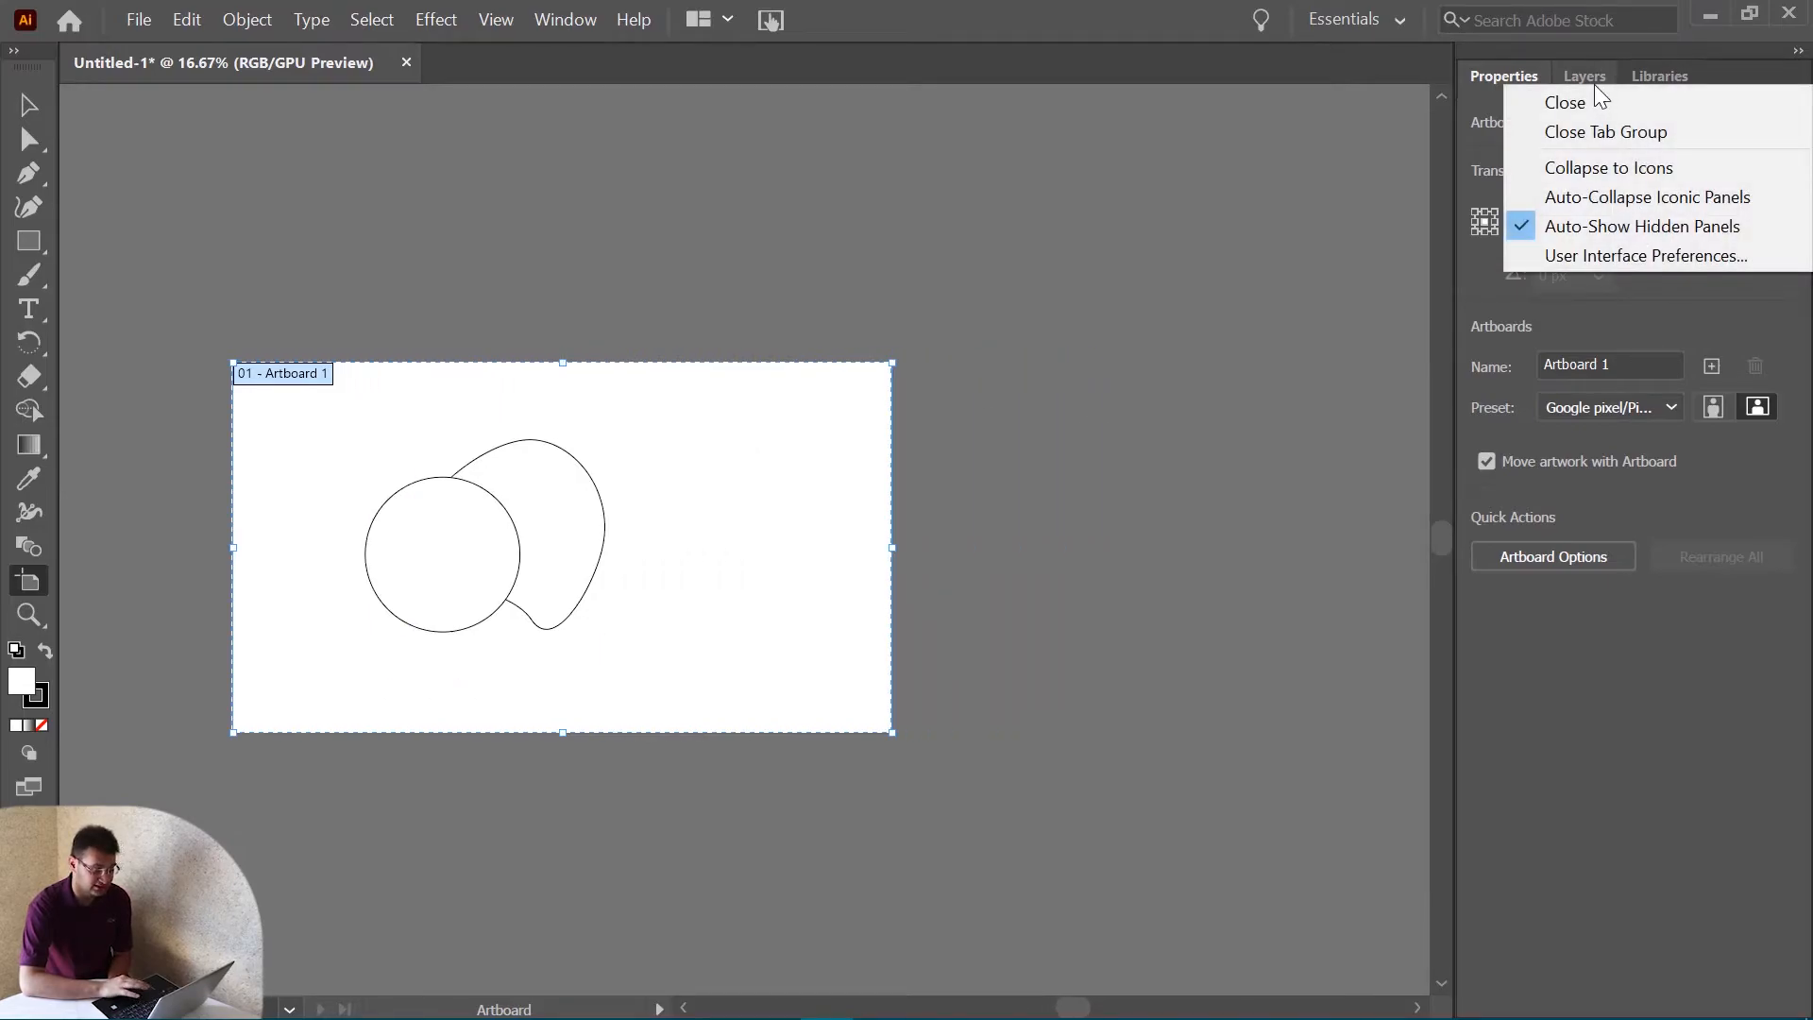
{"action": "left_click", "coordinate": [1595, 77]}
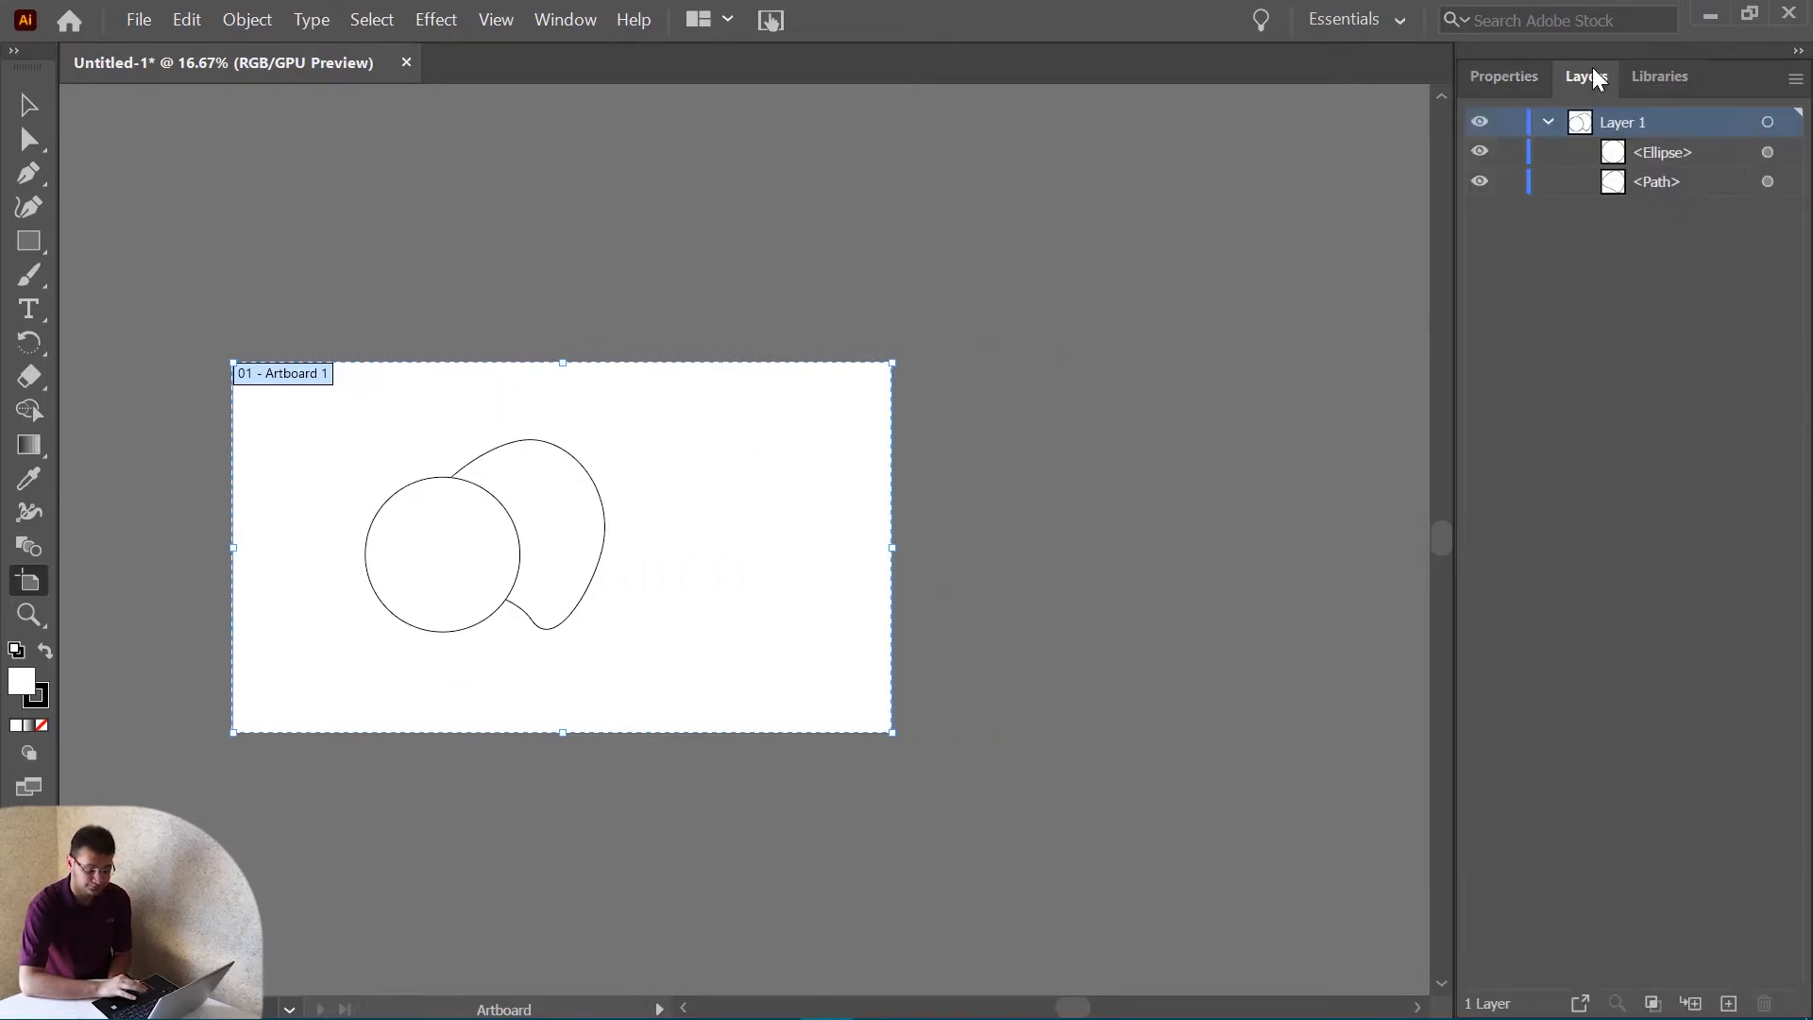
{"action": "left_click", "coordinate": [1548, 122]}
{"action": "left_click", "coordinate": [1508, 78]}
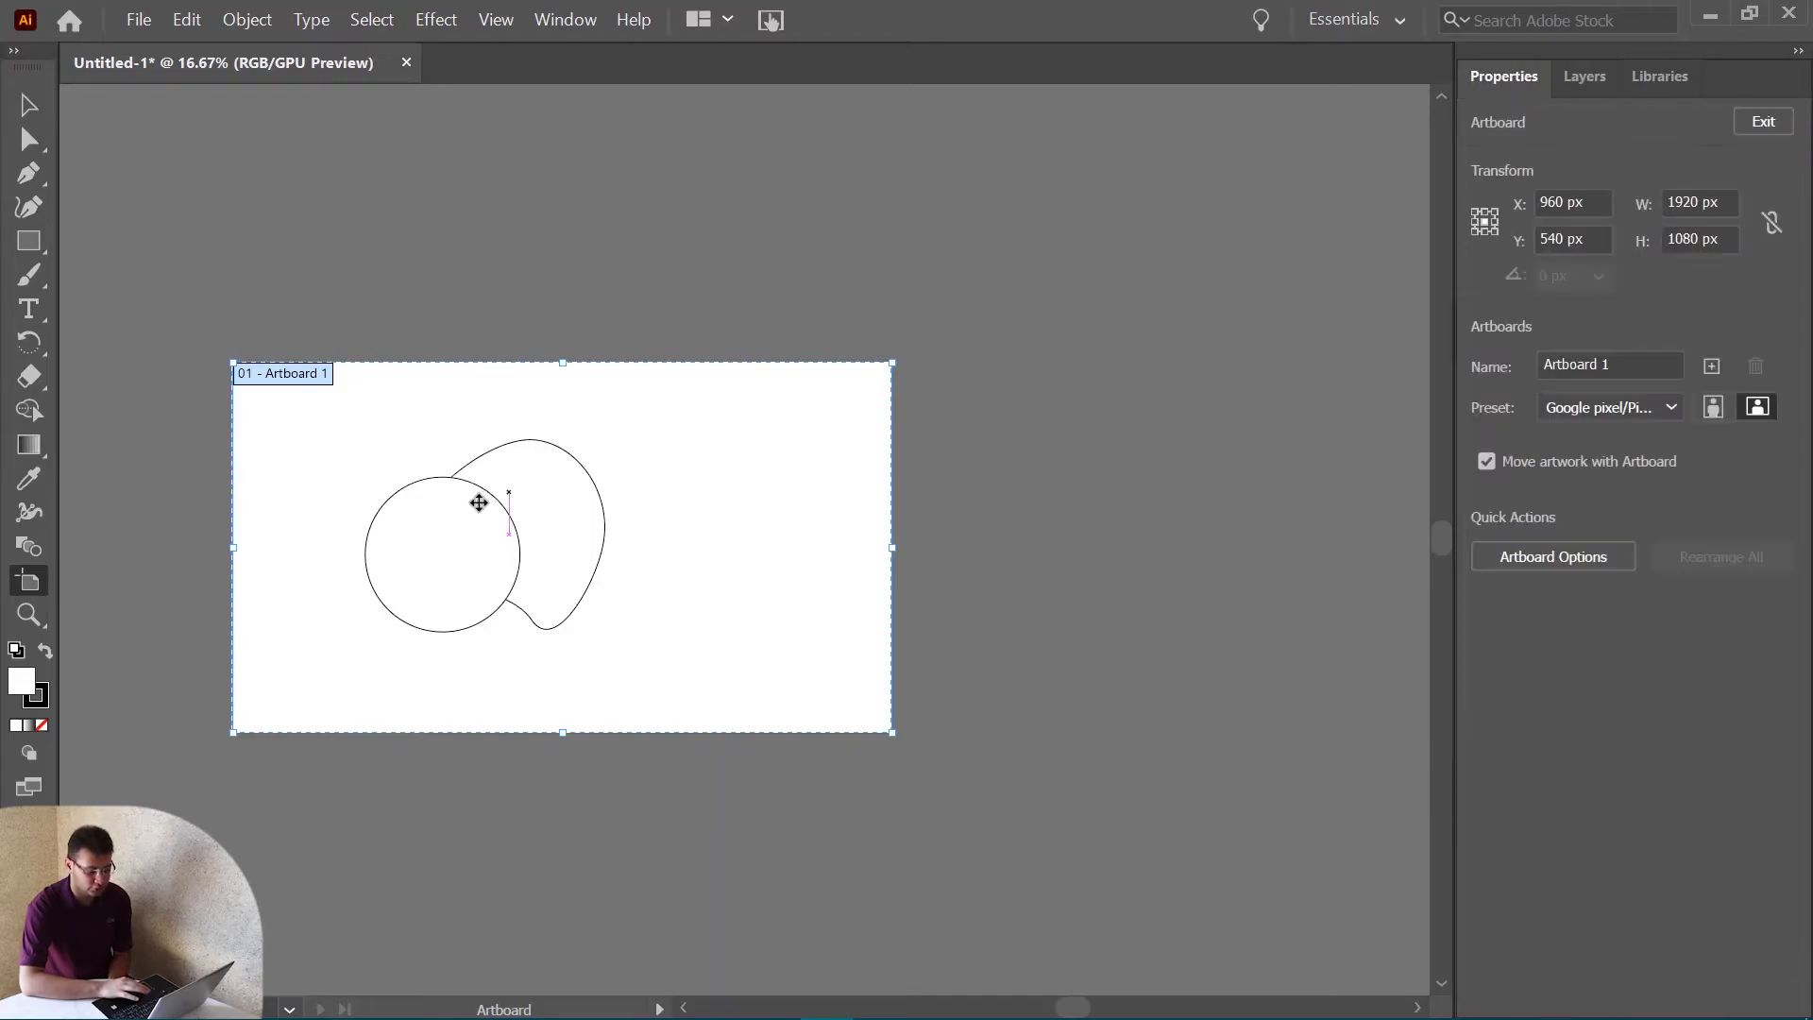
Draw a second artboard about 1321 × 1675 px to the right of Artboard 1, and leave artboard editing.
{"action": "scroll", "coordinate": [1009, 466], "scroll_direction": "right", "scroll_amount": 3}
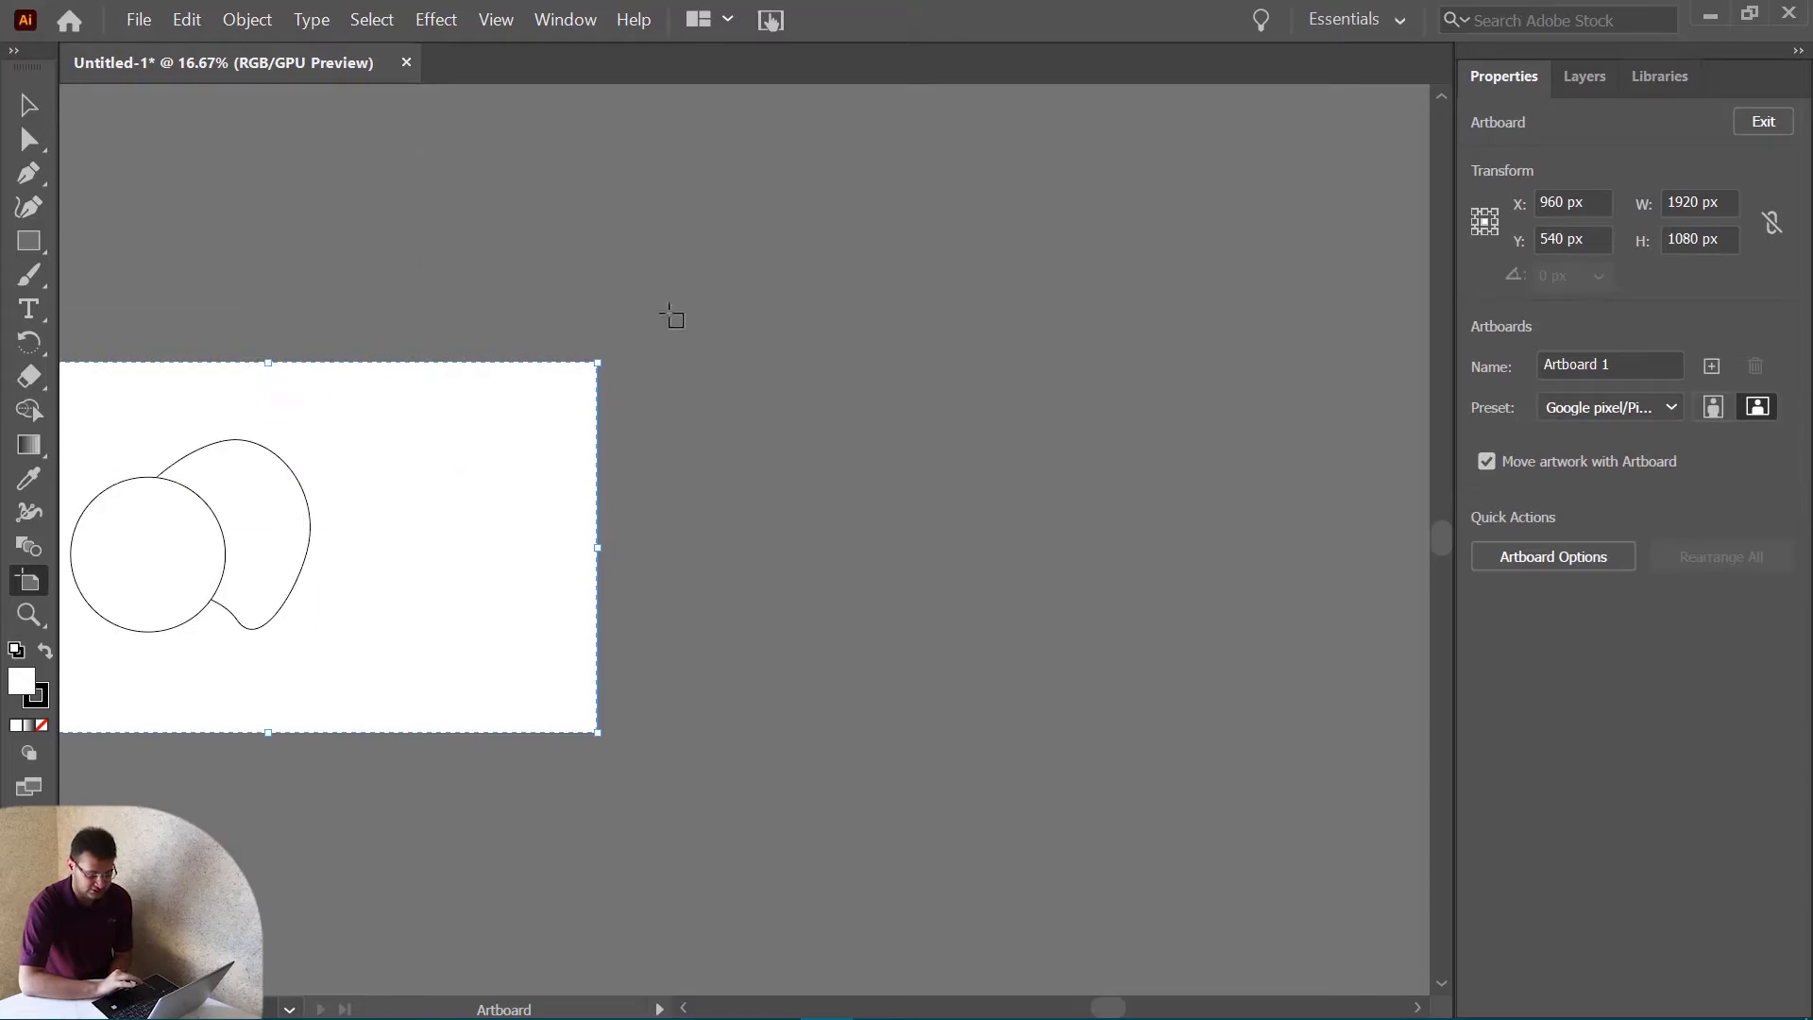
{"action": "left_click_drag", "start_coordinate": [759, 288], "coordinate": [1213, 862]}
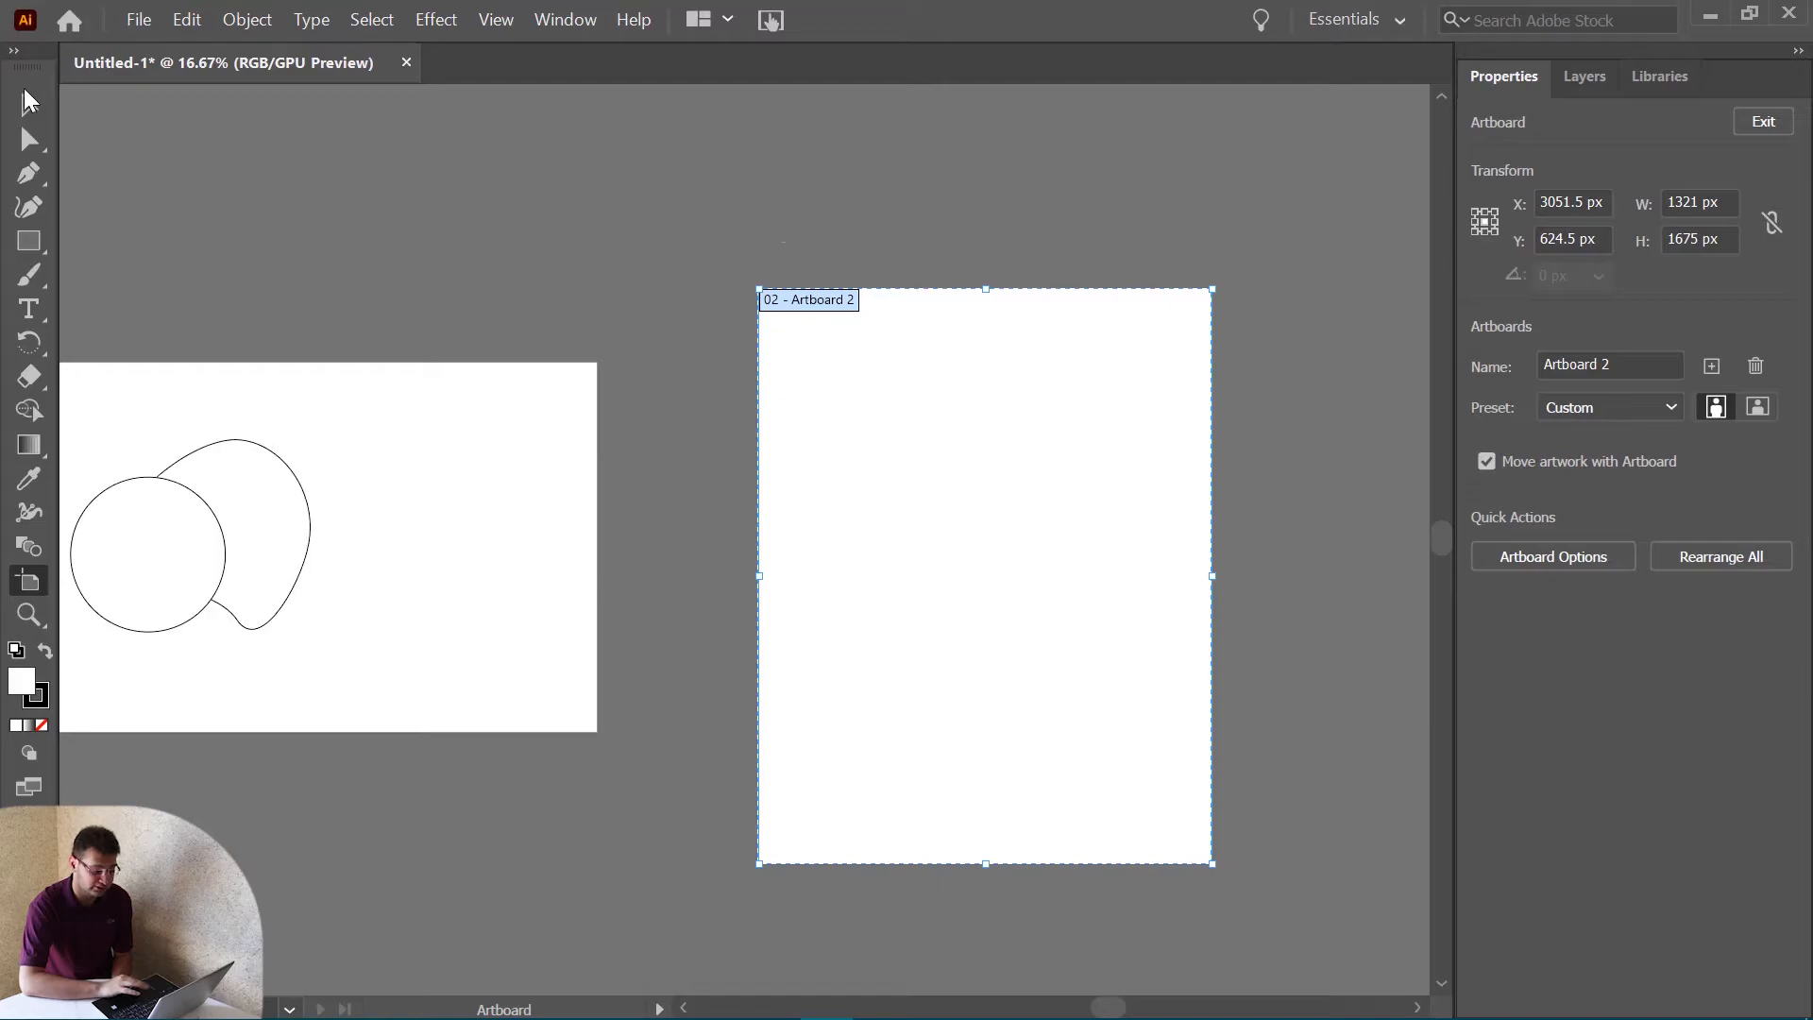
{"action": "key", "text": "Escape"}
{"action": "right_click", "coordinate": [950, 563]}
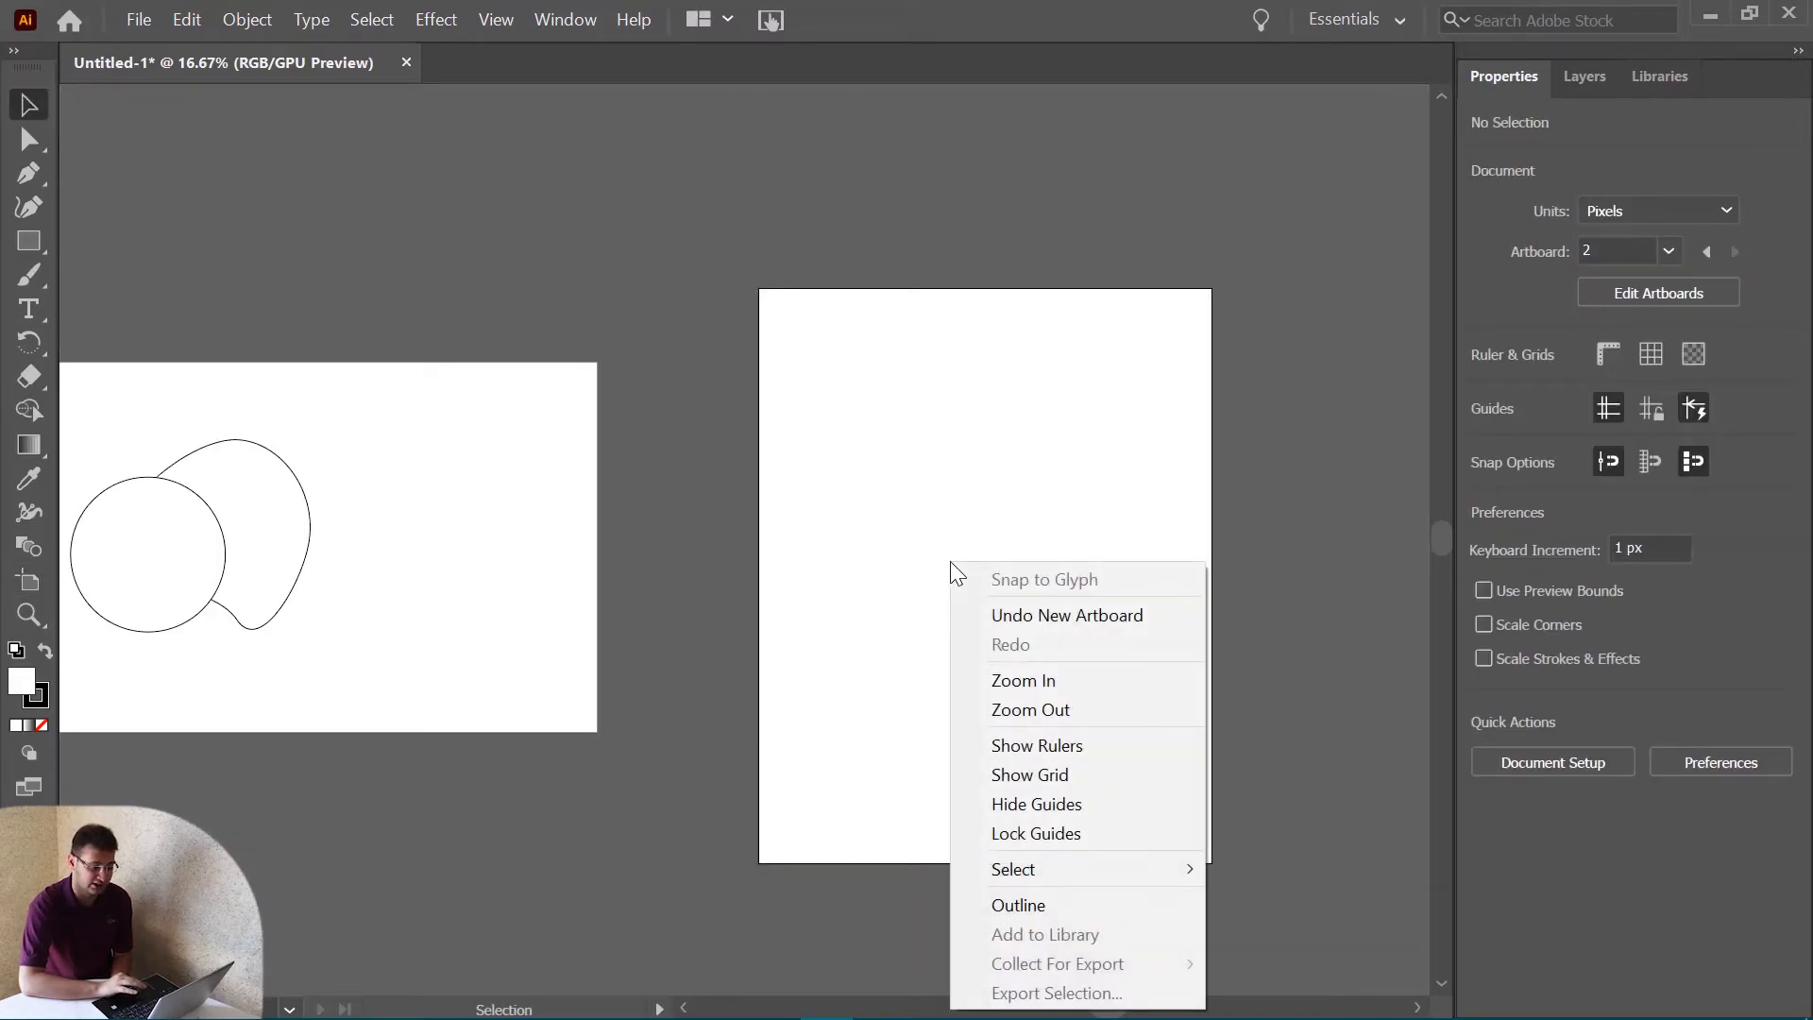
{"action": "left_click", "coordinate": [927, 422]}
Check the layer list for the new artboard, and make the first artboard active with nothing selected.
{"action": "left_click", "coordinate": [1598, 91]}
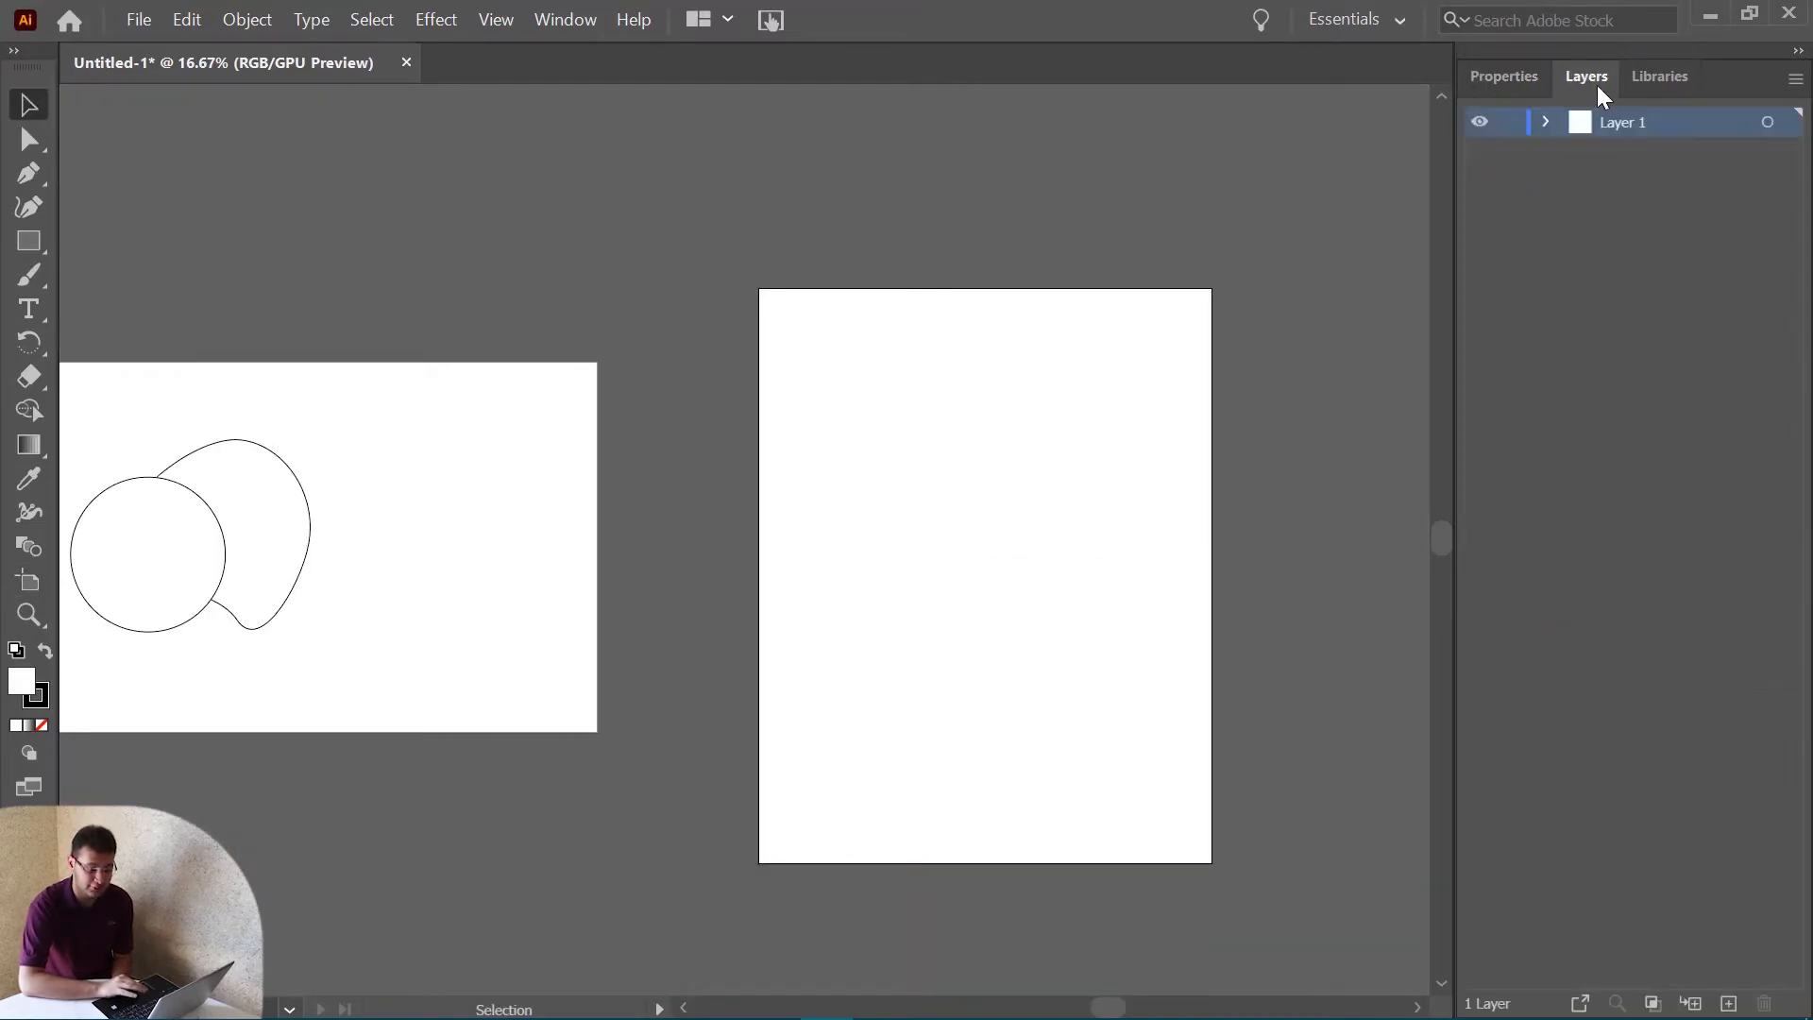
{"action": "left_click", "coordinate": [1488, 77]}
{"action": "left_click", "coordinate": [303, 535]}
{"action": "left_click", "coordinate": [384, 429]}
{"action": "scroll", "coordinate": [384, 428], "scroll_direction": "left", "scroll_amount": 3}
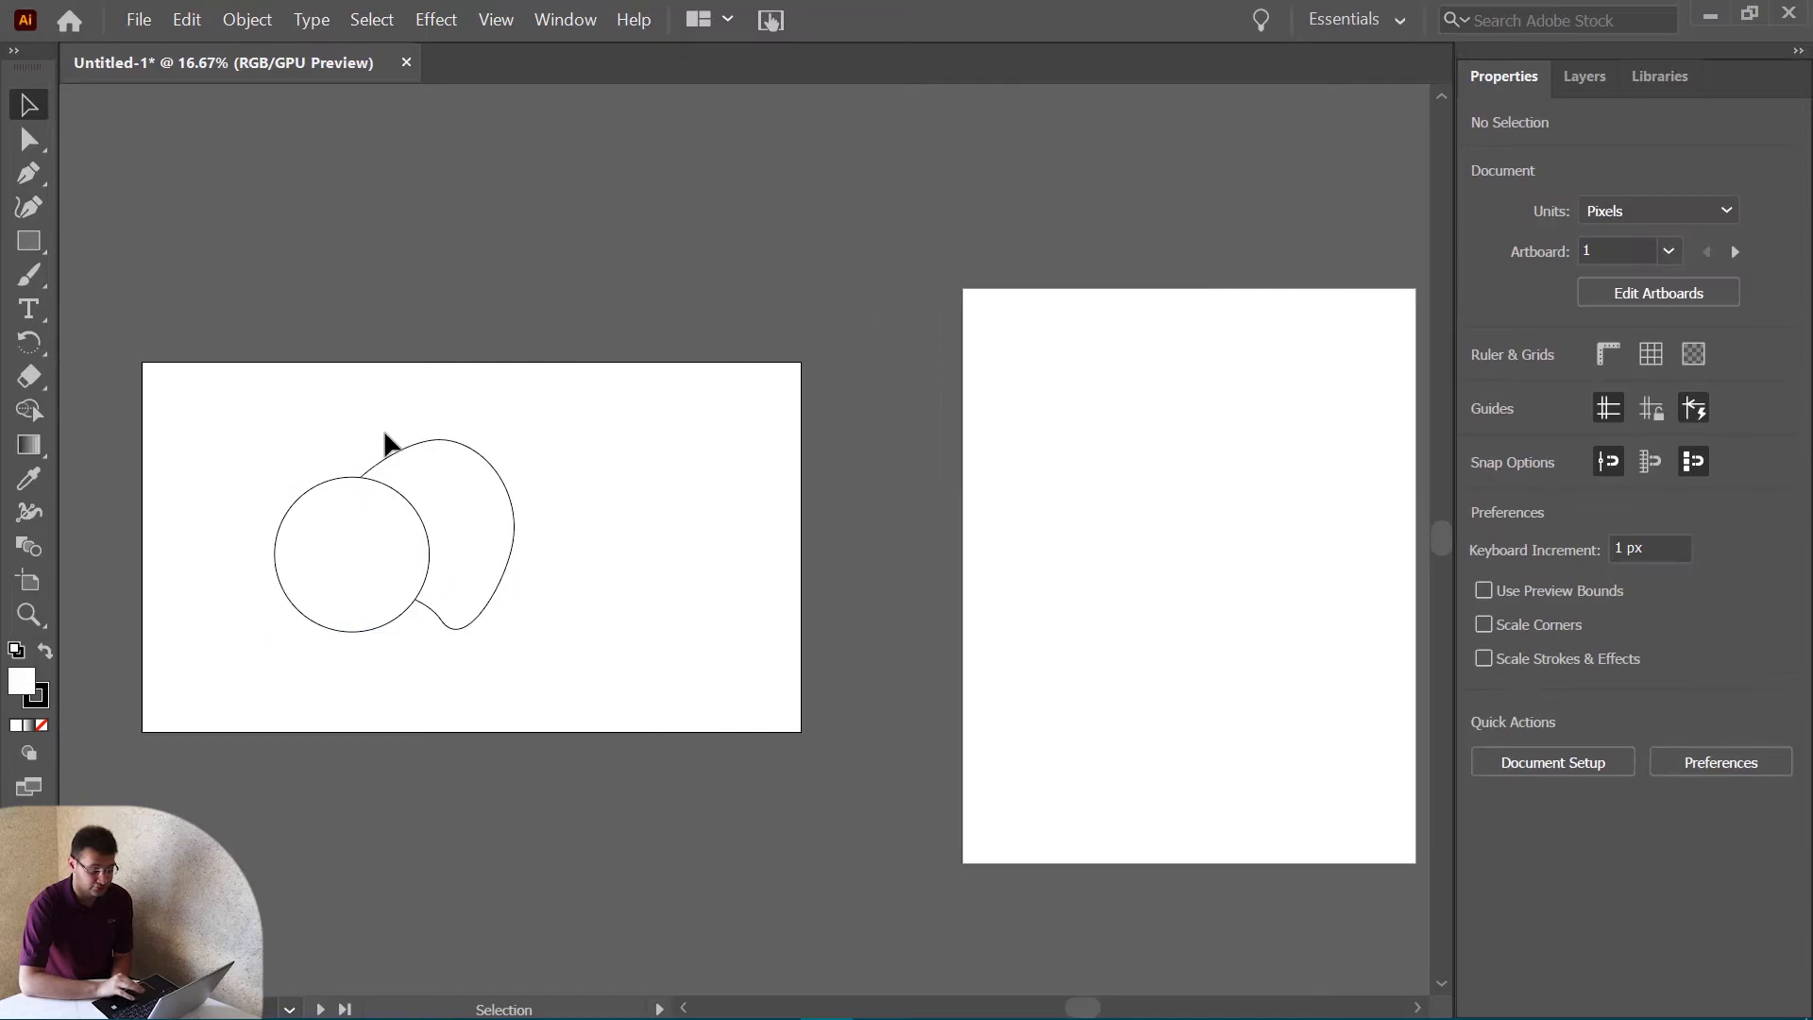
{"action": "scroll", "coordinate": [384, 432], "scroll_direction": "left", "scroll_amount": 1}
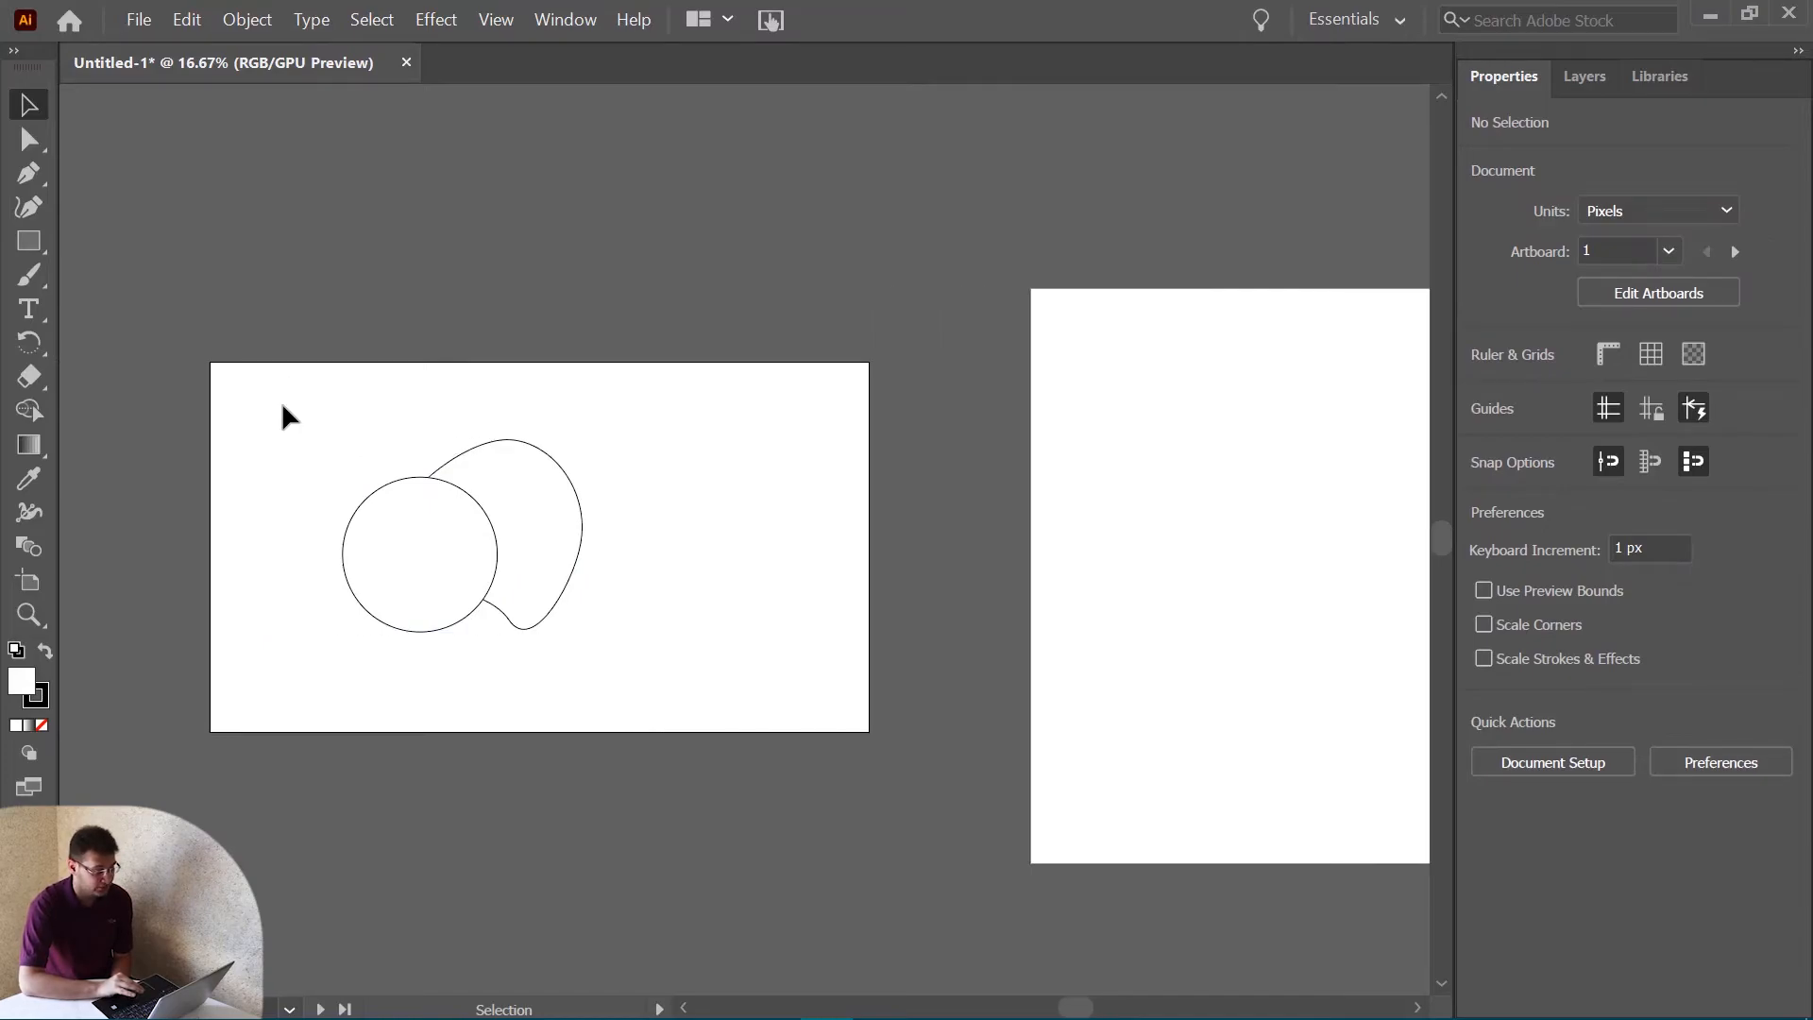
Inspect the settings of Artboard 1 and Artboard 2 with the Artboard tool, leaving the second artboard active.
{"action": "scroll", "coordinate": [1029, 432], "scroll_direction": "right", "scroll_amount": 3}
{"action": "left_click", "coordinate": [907, 382]}
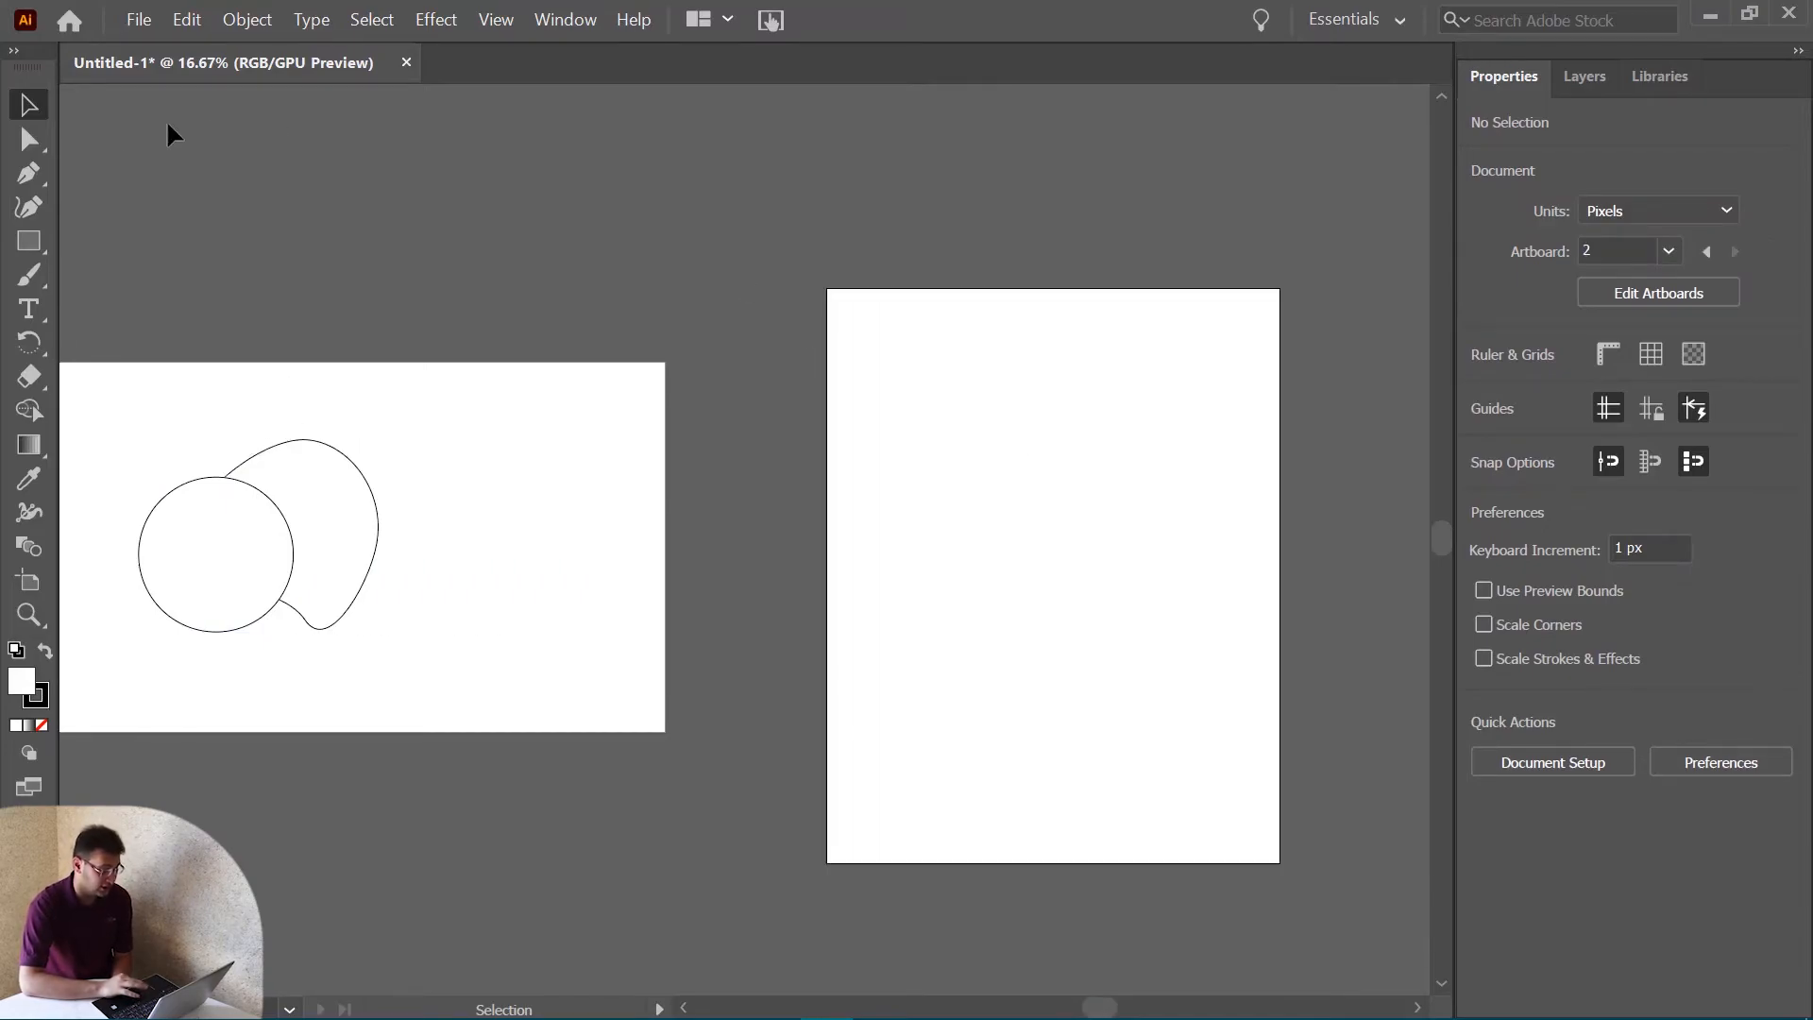
{"action": "left_click", "coordinate": [30, 584]}
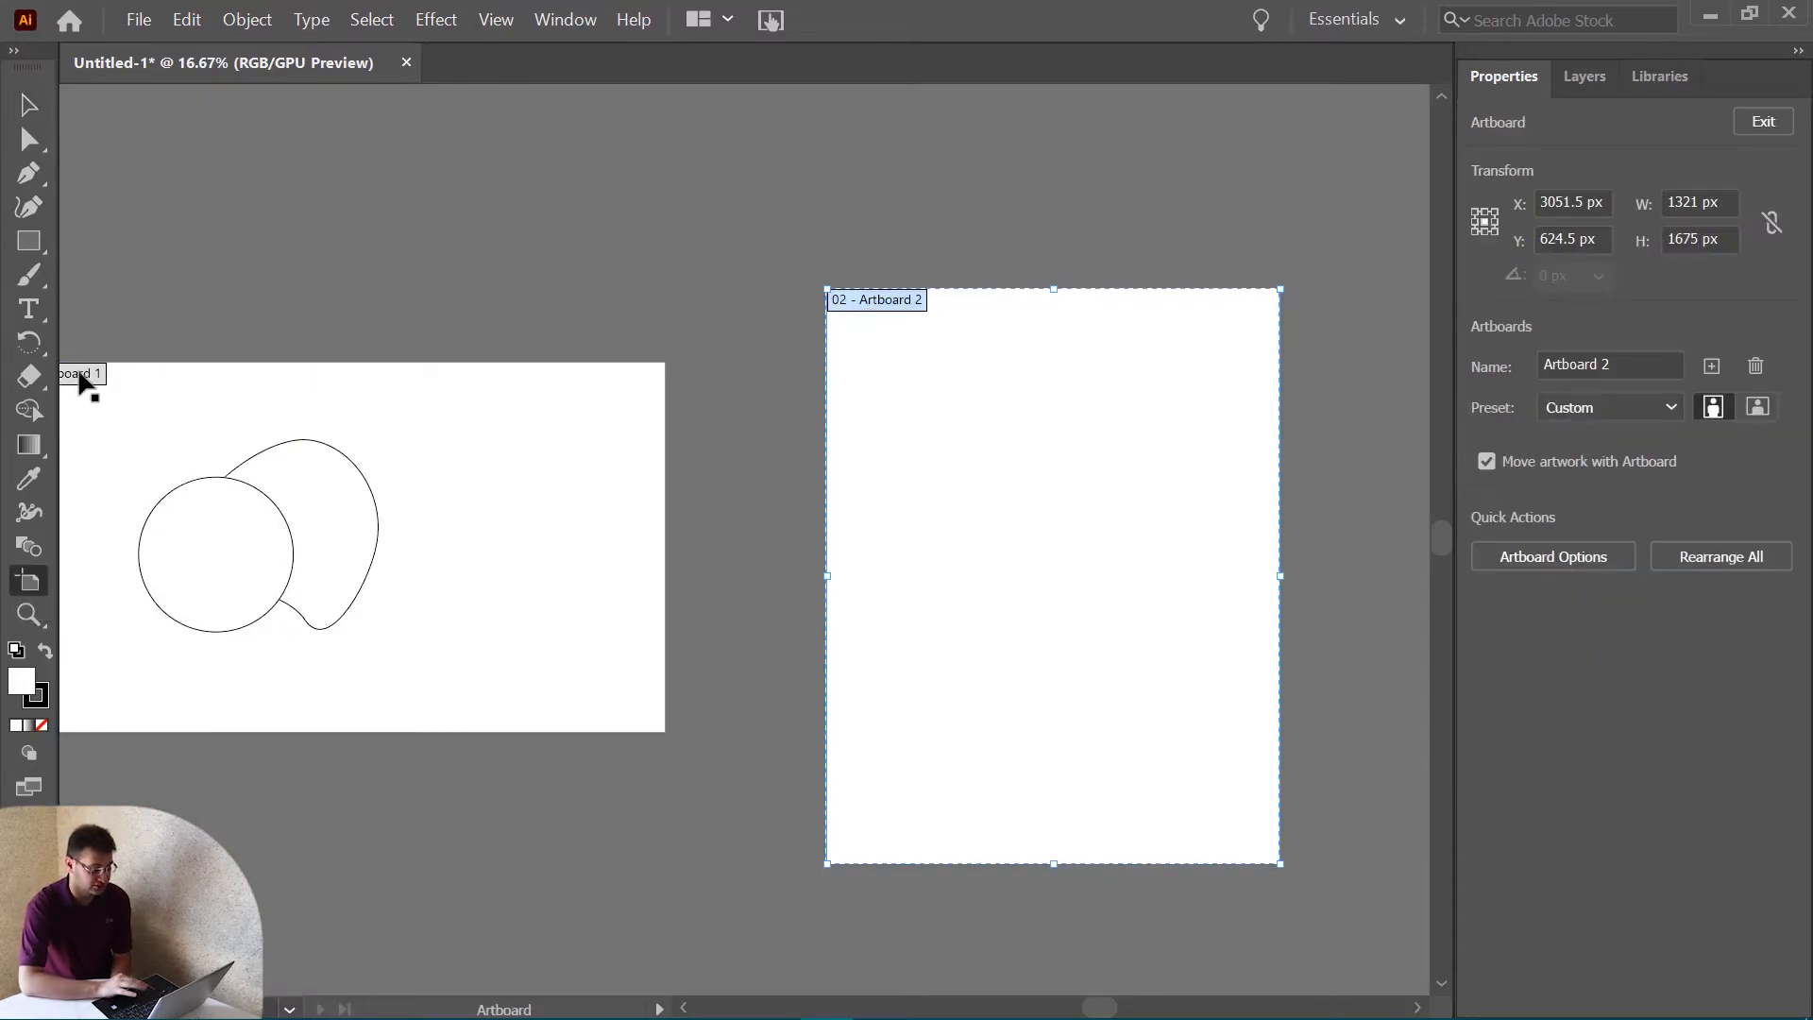
{"action": "left_click", "coordinate": [81, 374]}
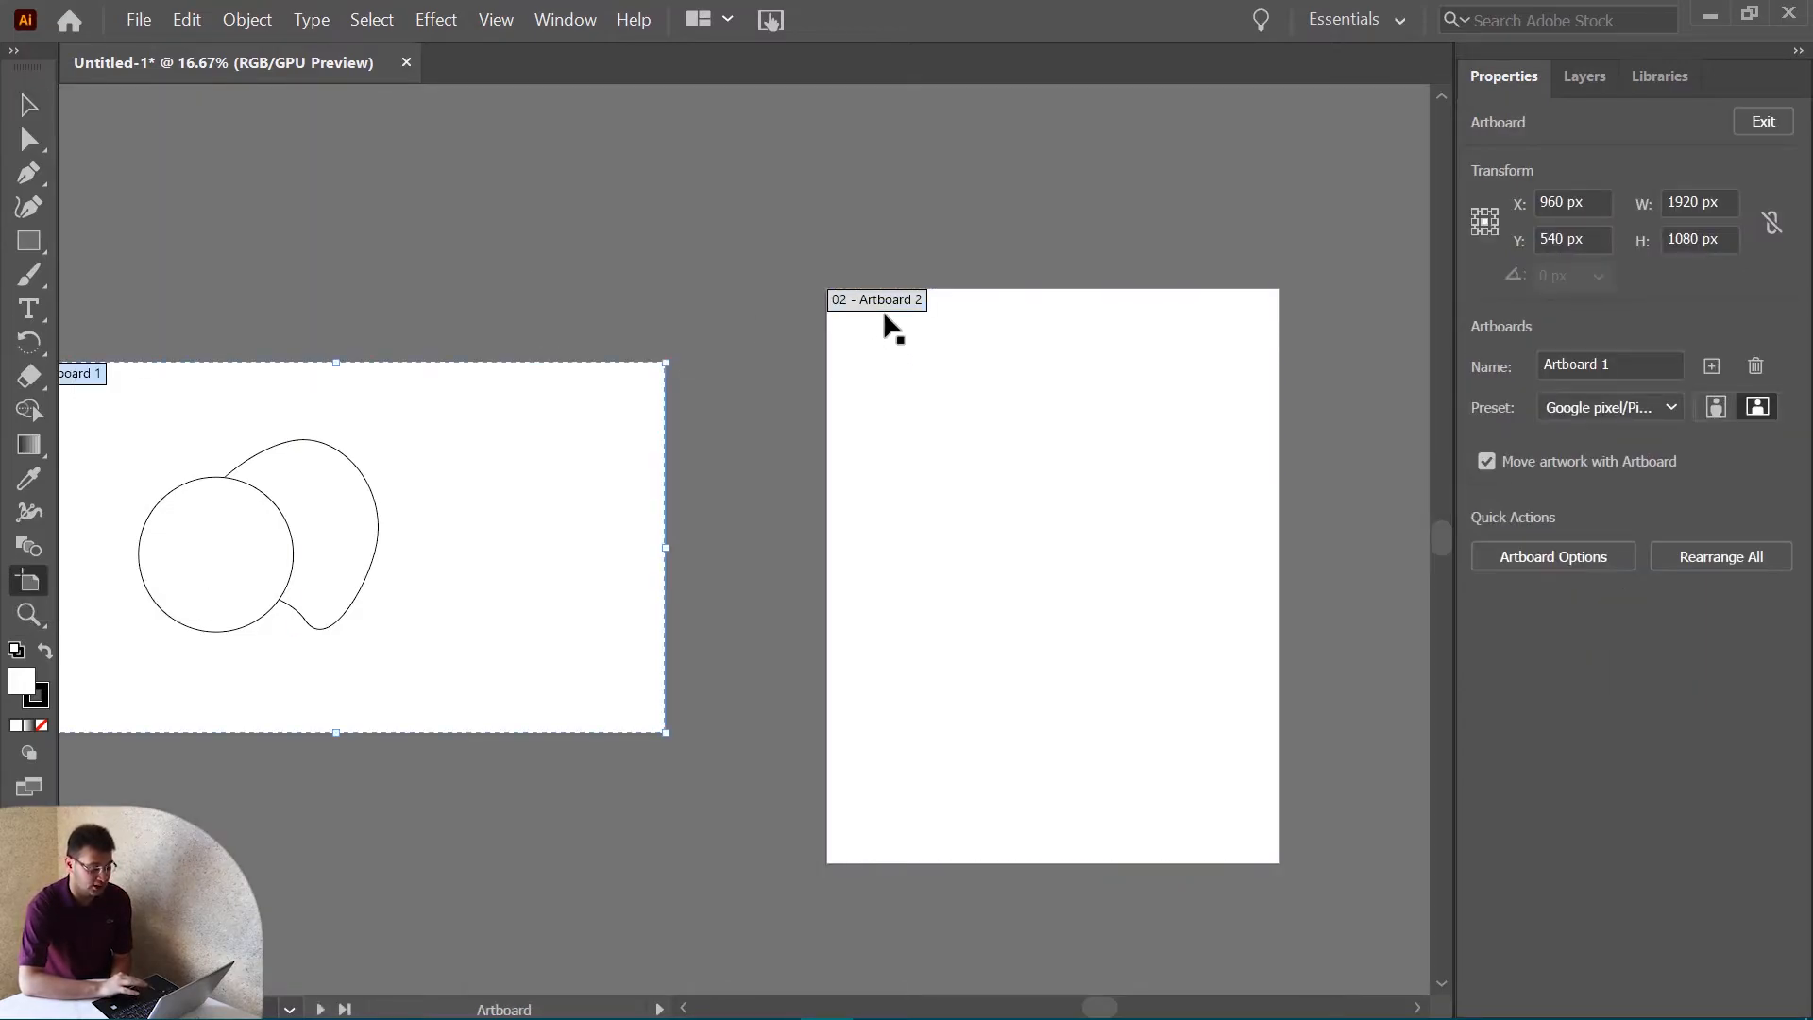
{"action": "left_click", "coordinate": [882, 300]}
{"action": "left_click", "coordinate": [26, 106]}
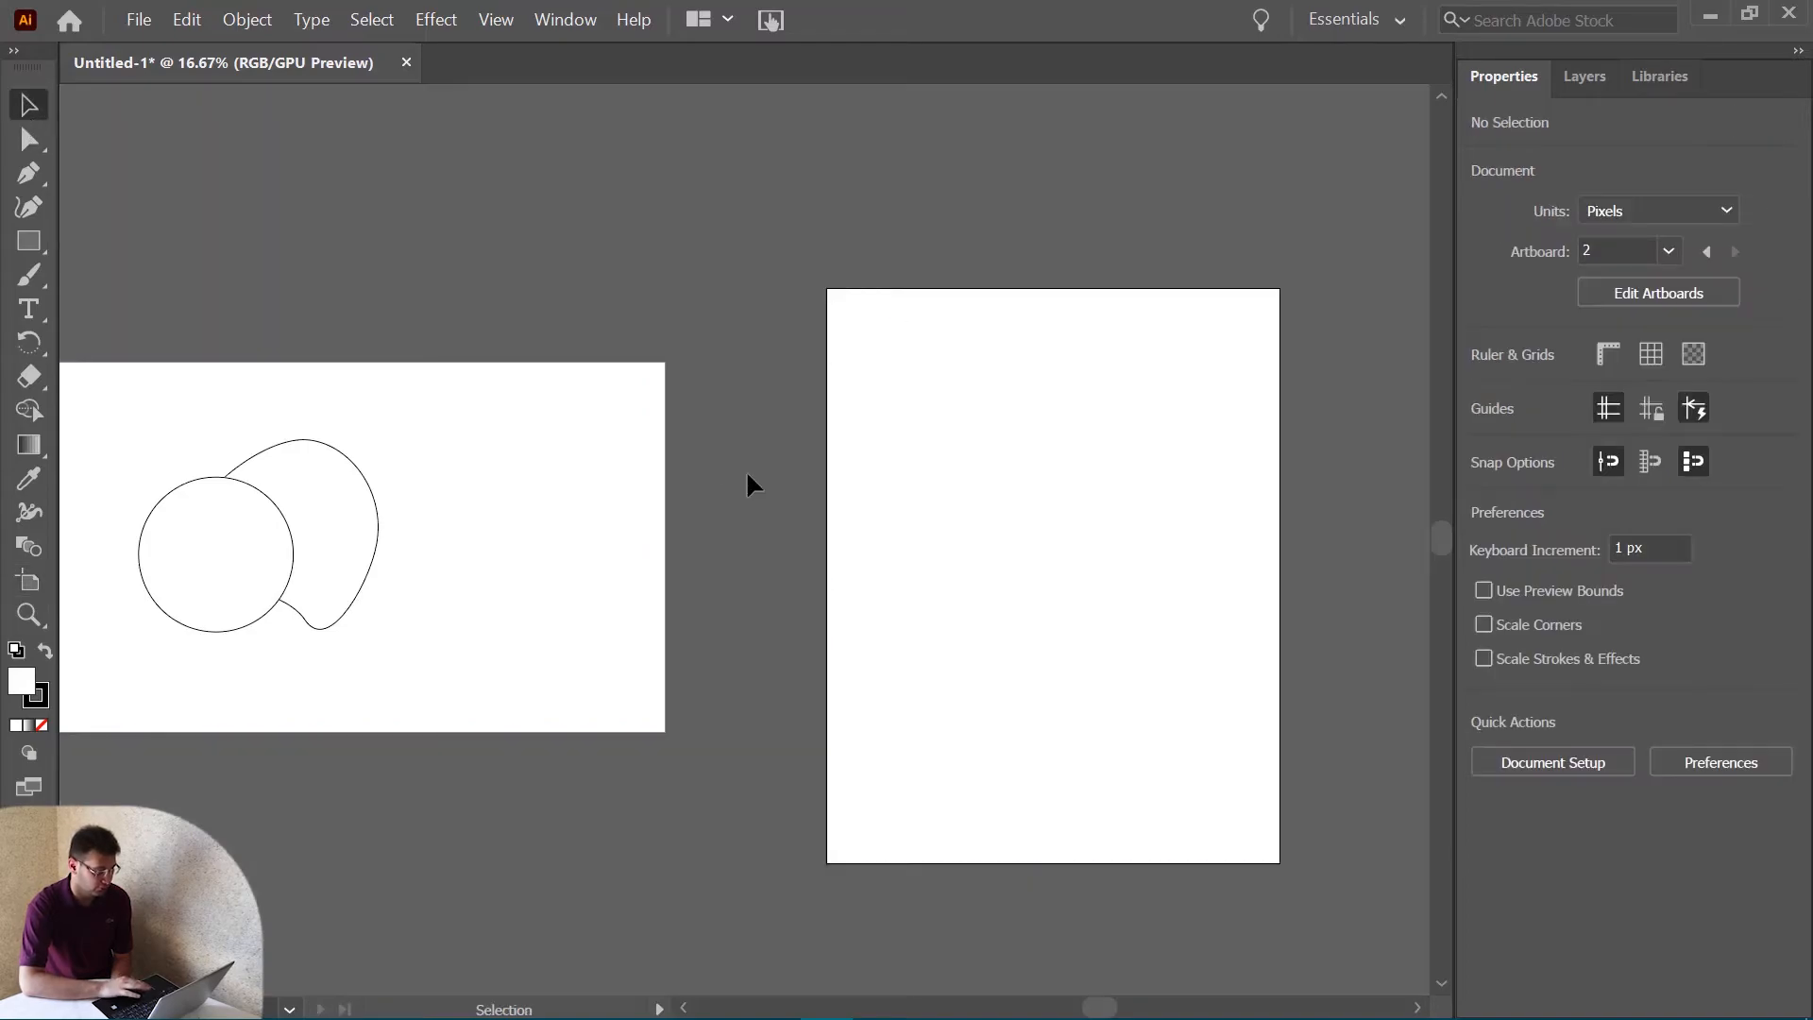
Draw one large rectangle near the top of the second artboard and two small flat rectangles below it.
{"action": "scroll", "coordinate": [615, 606], "scroll_direction": "right", "scroll_amount": 3}
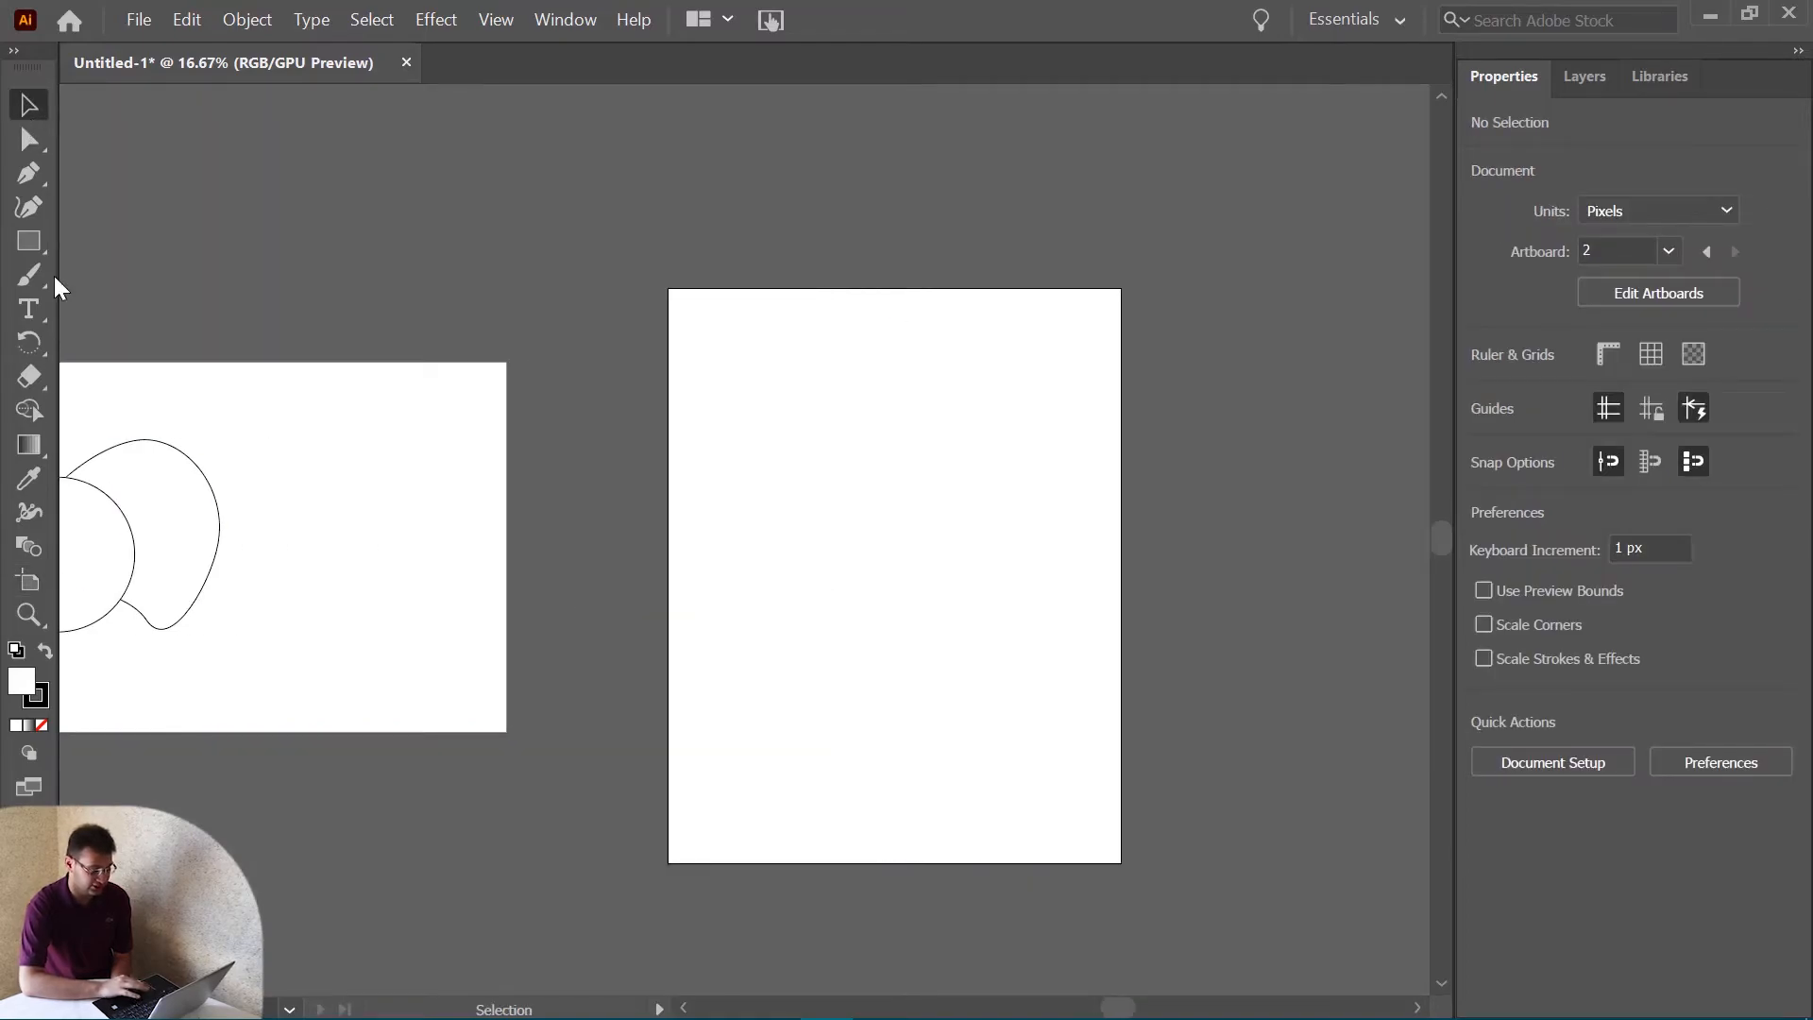
{"action": "left_click", "coordinate": [28, 241]}
{"action": "left_click_drag", "start_coordinate": [705, 353], "coordinate": [940, 455]}
{"action": "left_click_drag", "start_coordinate": [917, 600], "coordinate": [1053, 631]}
{"action": "left_click_drag", "start_coordinate": [897, 527], "coordinate": [781, 555]}
Draw a hexagon about 193 × 167 px on the second artboard, and add another below it with radius 96.4175 px and 6 sides.
{"action": "left_click_drag", "start_coordinate": [28, 241], "coordinate": [128, 312]}
{"action": "mouse_move", "coordinate": [753, 608]}
{"action": "left_mouse_down"}
{"action": "mouse_move", "coordinate": [838, 677]}
{"action": "mouse_move", "coordinate": [749, 607]}
{"action": "mouse_move", "coordinate": [769, 627]}
{"action": "left_mouse_up"}
{"action": "left_click", "coordinate": [878, 757]}
{"action": "left_click", "coordinate": [943, 585]}
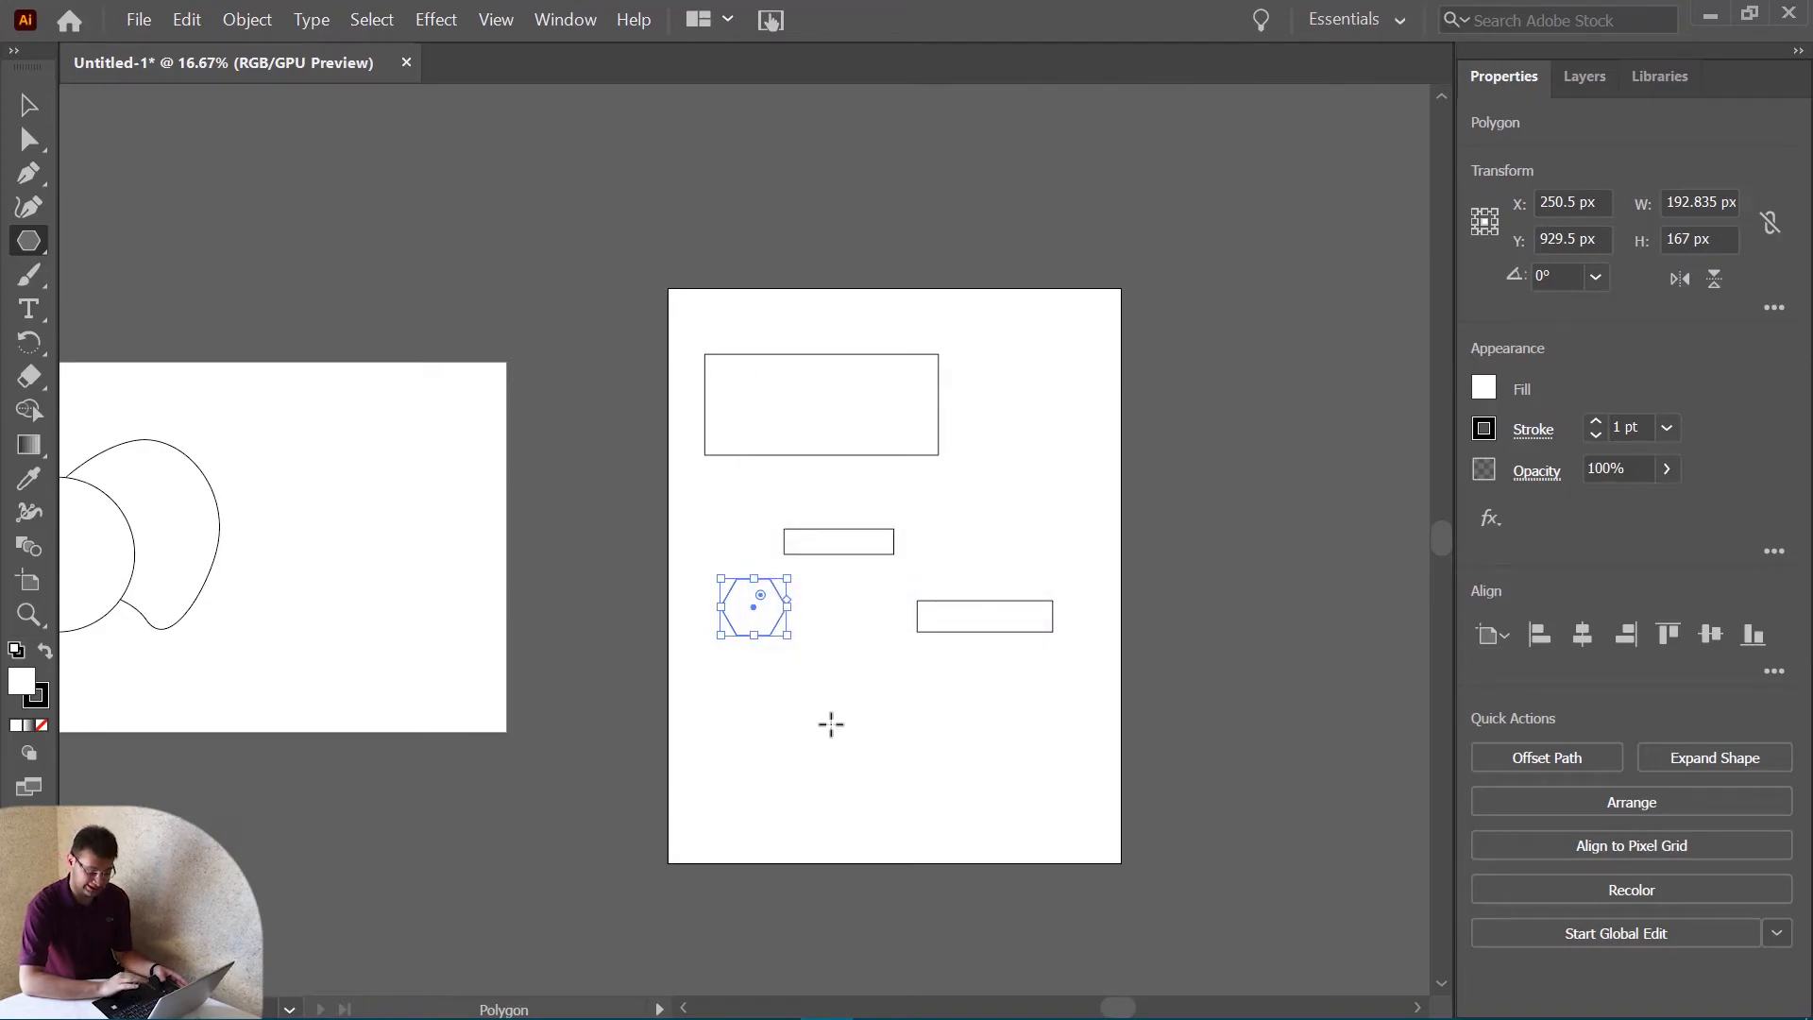
{"action": "left_click", "coordinate": [831, 724]}
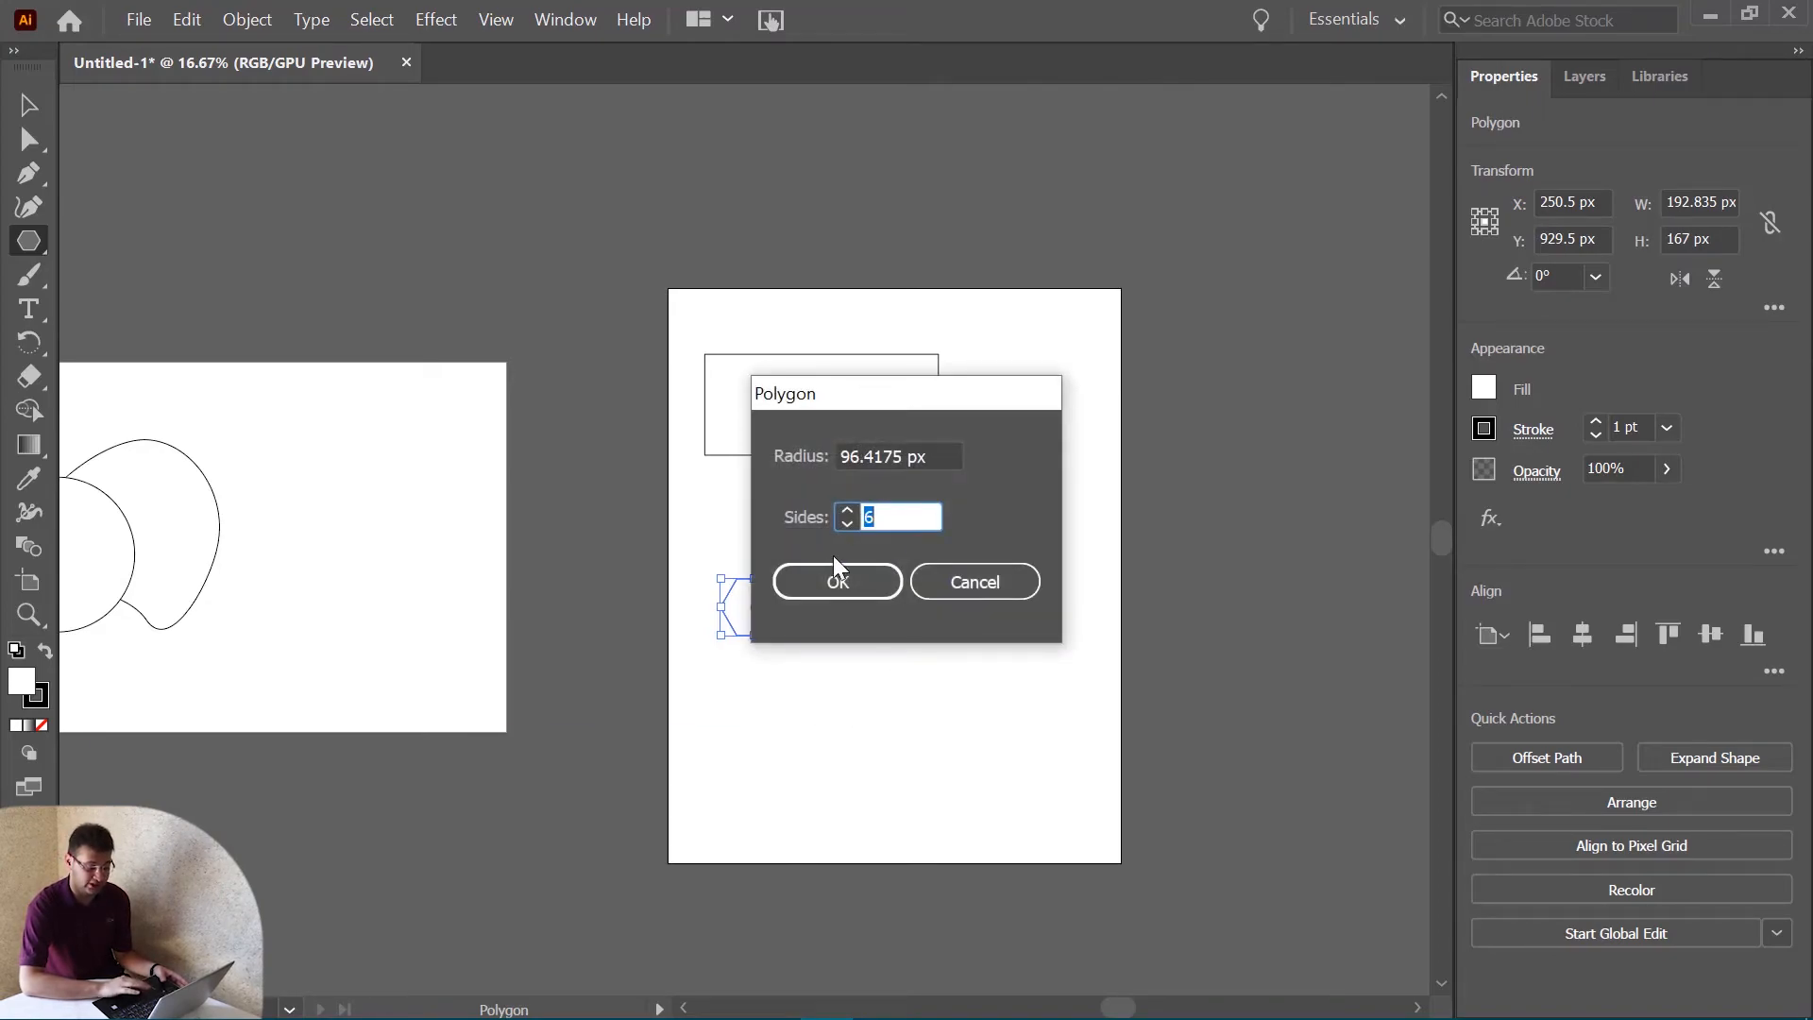
{"action": "left_click", "coordinate": [877, 585]}
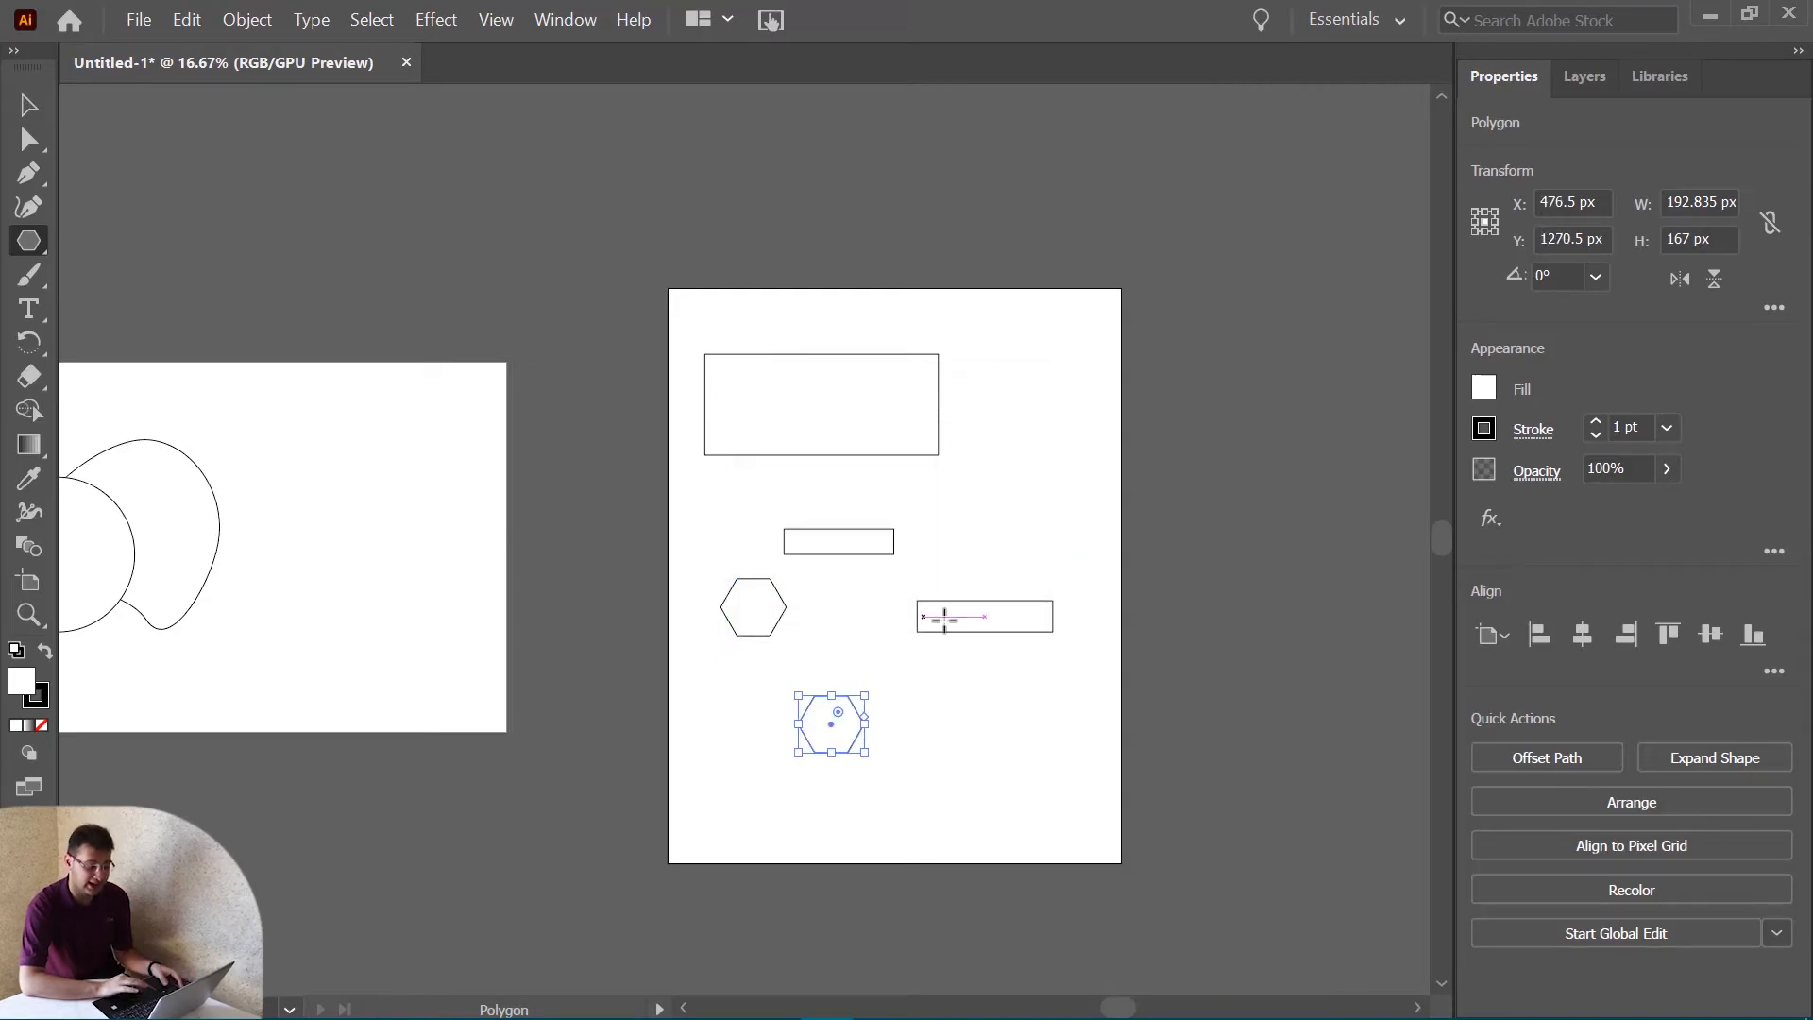
Draw a circle about 196 px wide beside the large rectangle, and add a second 196 × 196 px circle below it.
{"action": "left_click_drag", "start_coordinate": [30, 241], "coordinate": [94, 271]}
{"action": "left_click_drag", "start_coordinate": [993, 368], "coordinate": [1061, 430]}
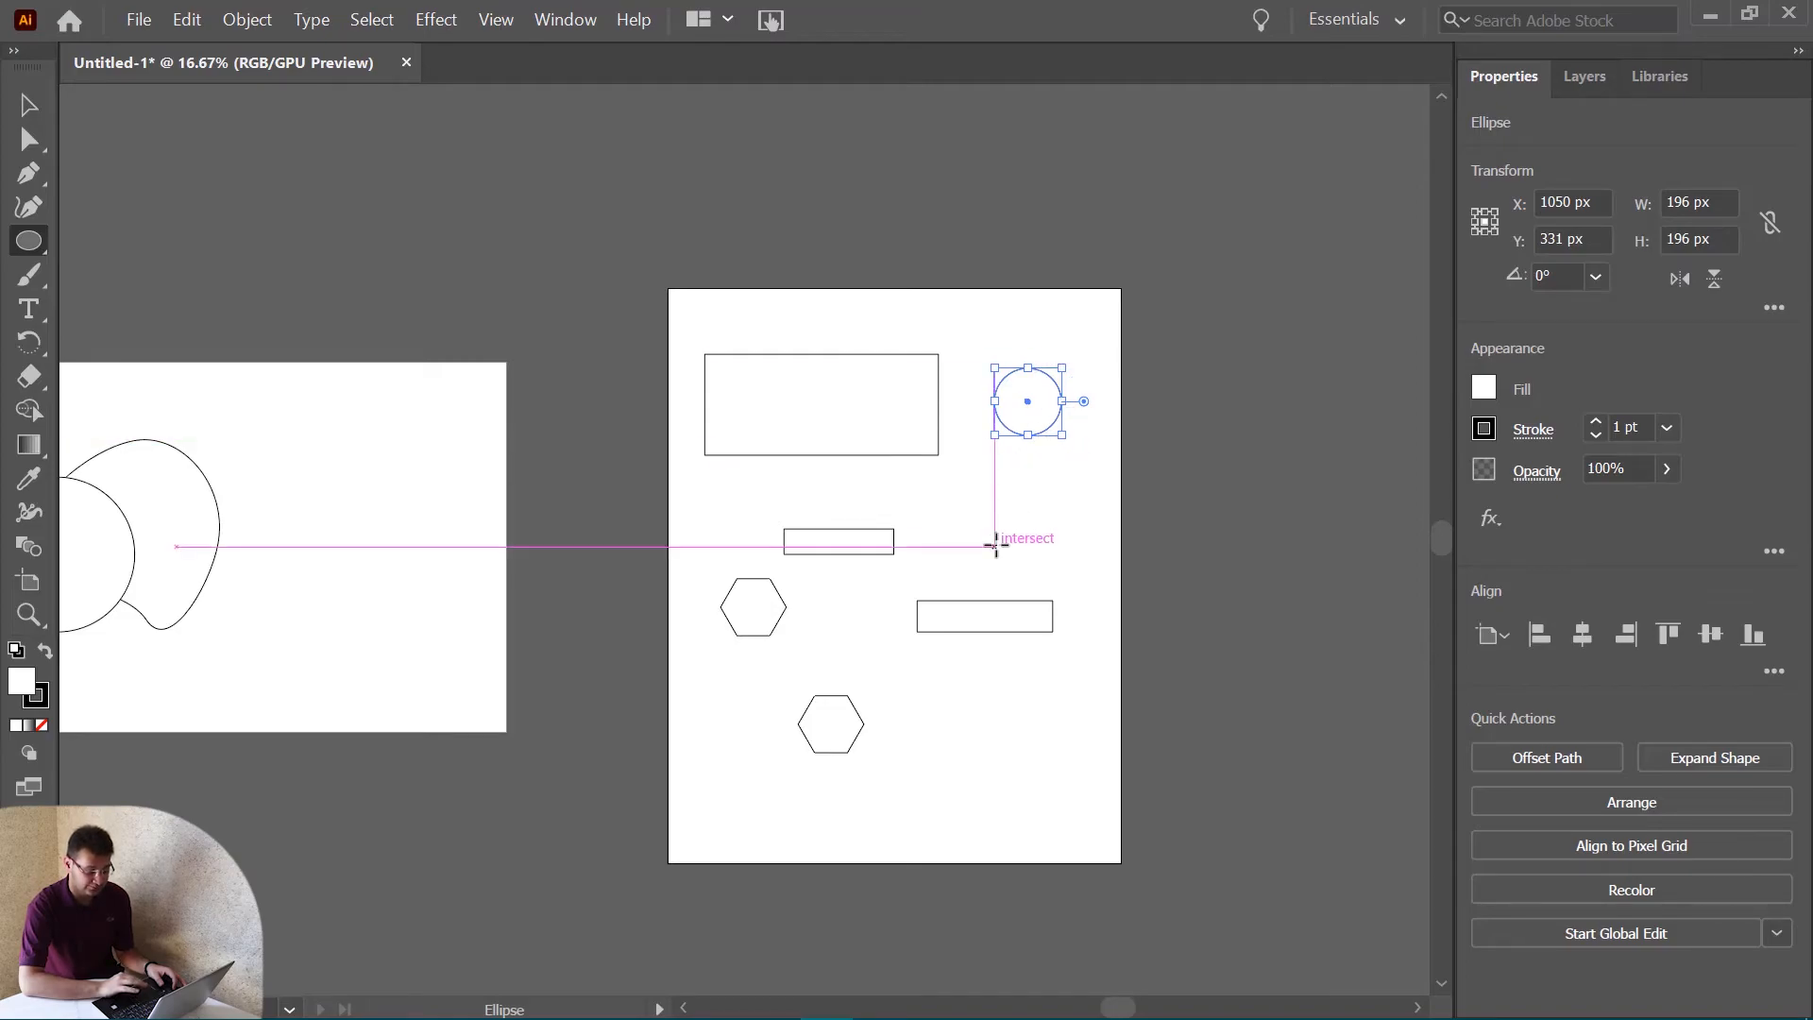
{"action": "left_click", "coordinate": [996, 490]}
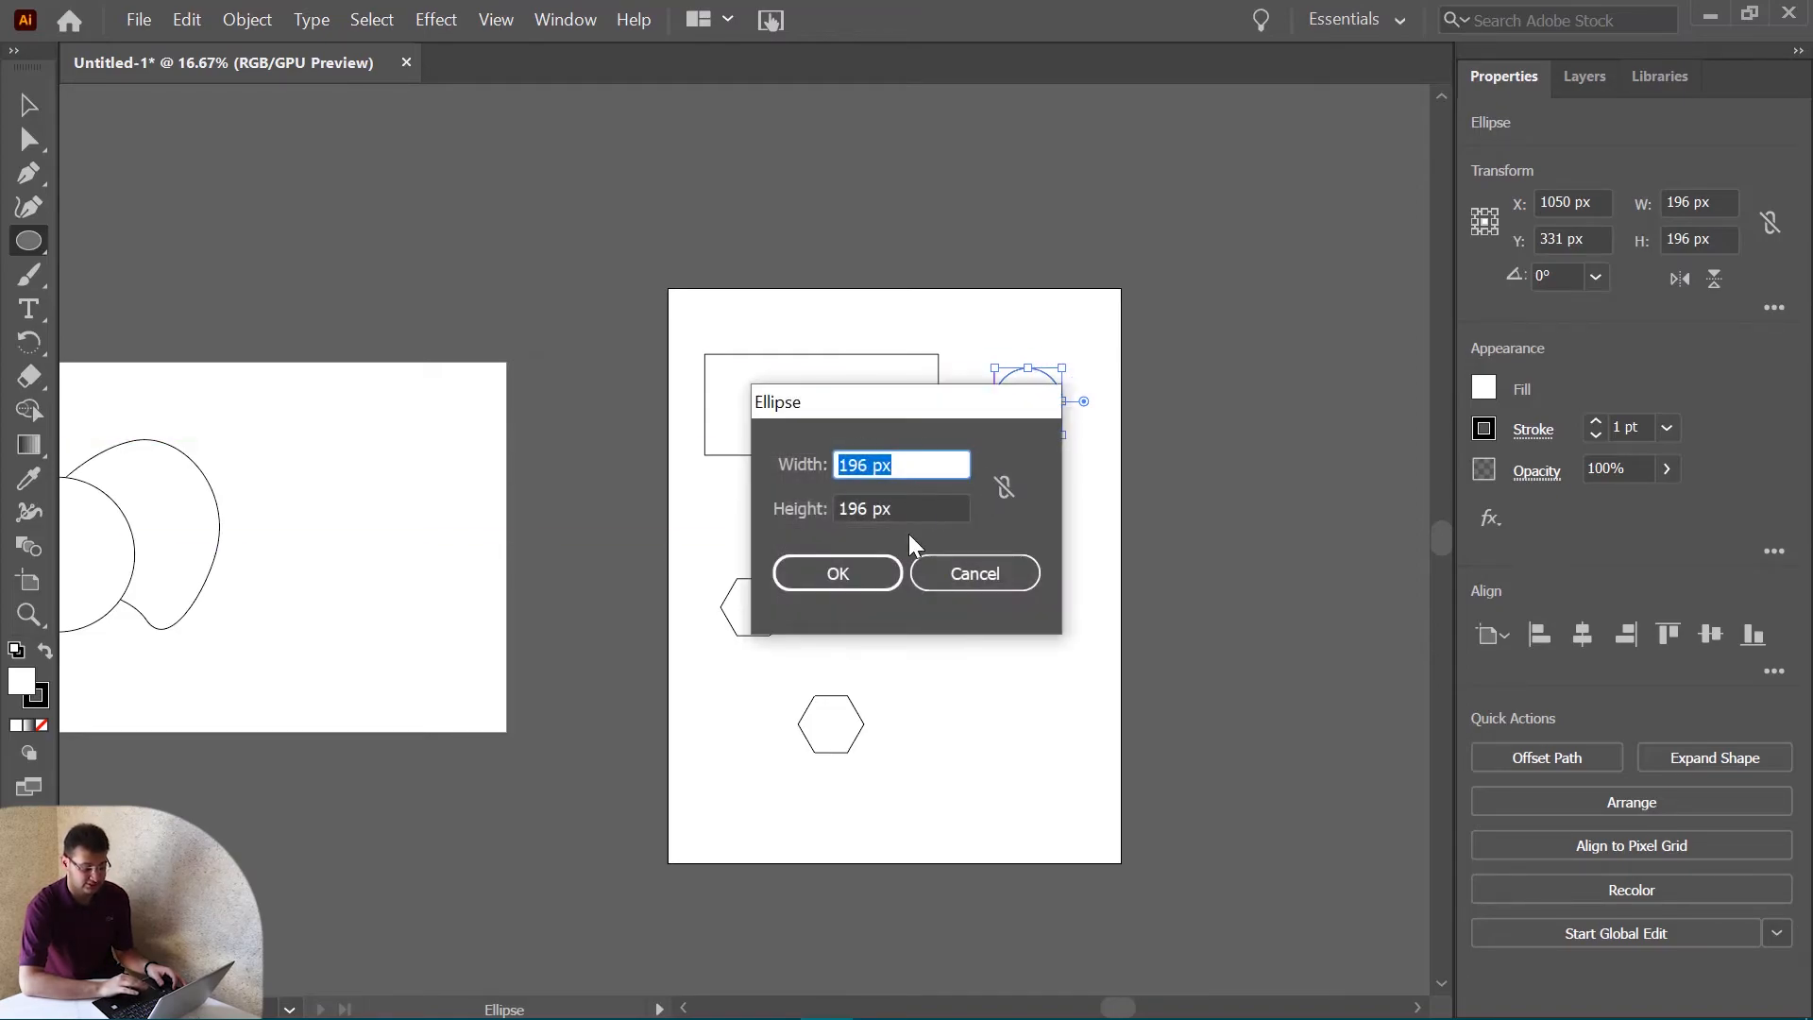
{"action": "left_click", "coordinate": [882, 574]}
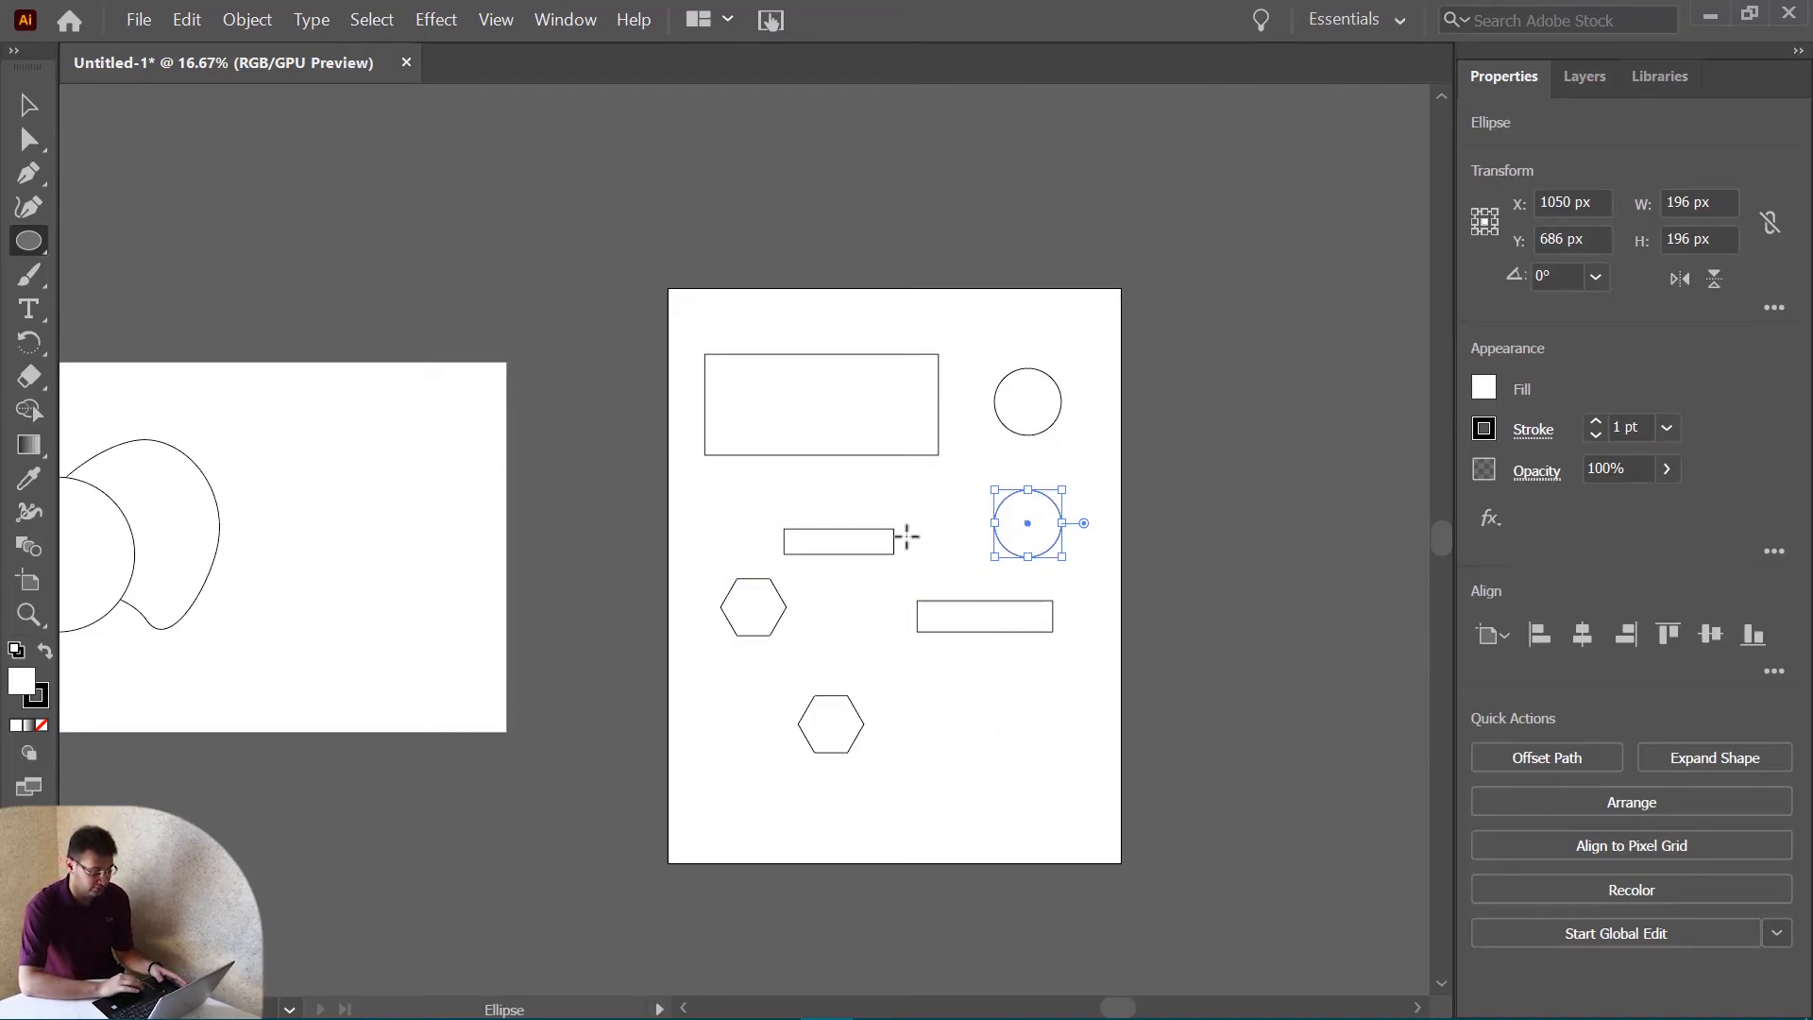
{"action": "key", "text": "v"}
{"action": "left_click", "coordinate": [867, 801]}
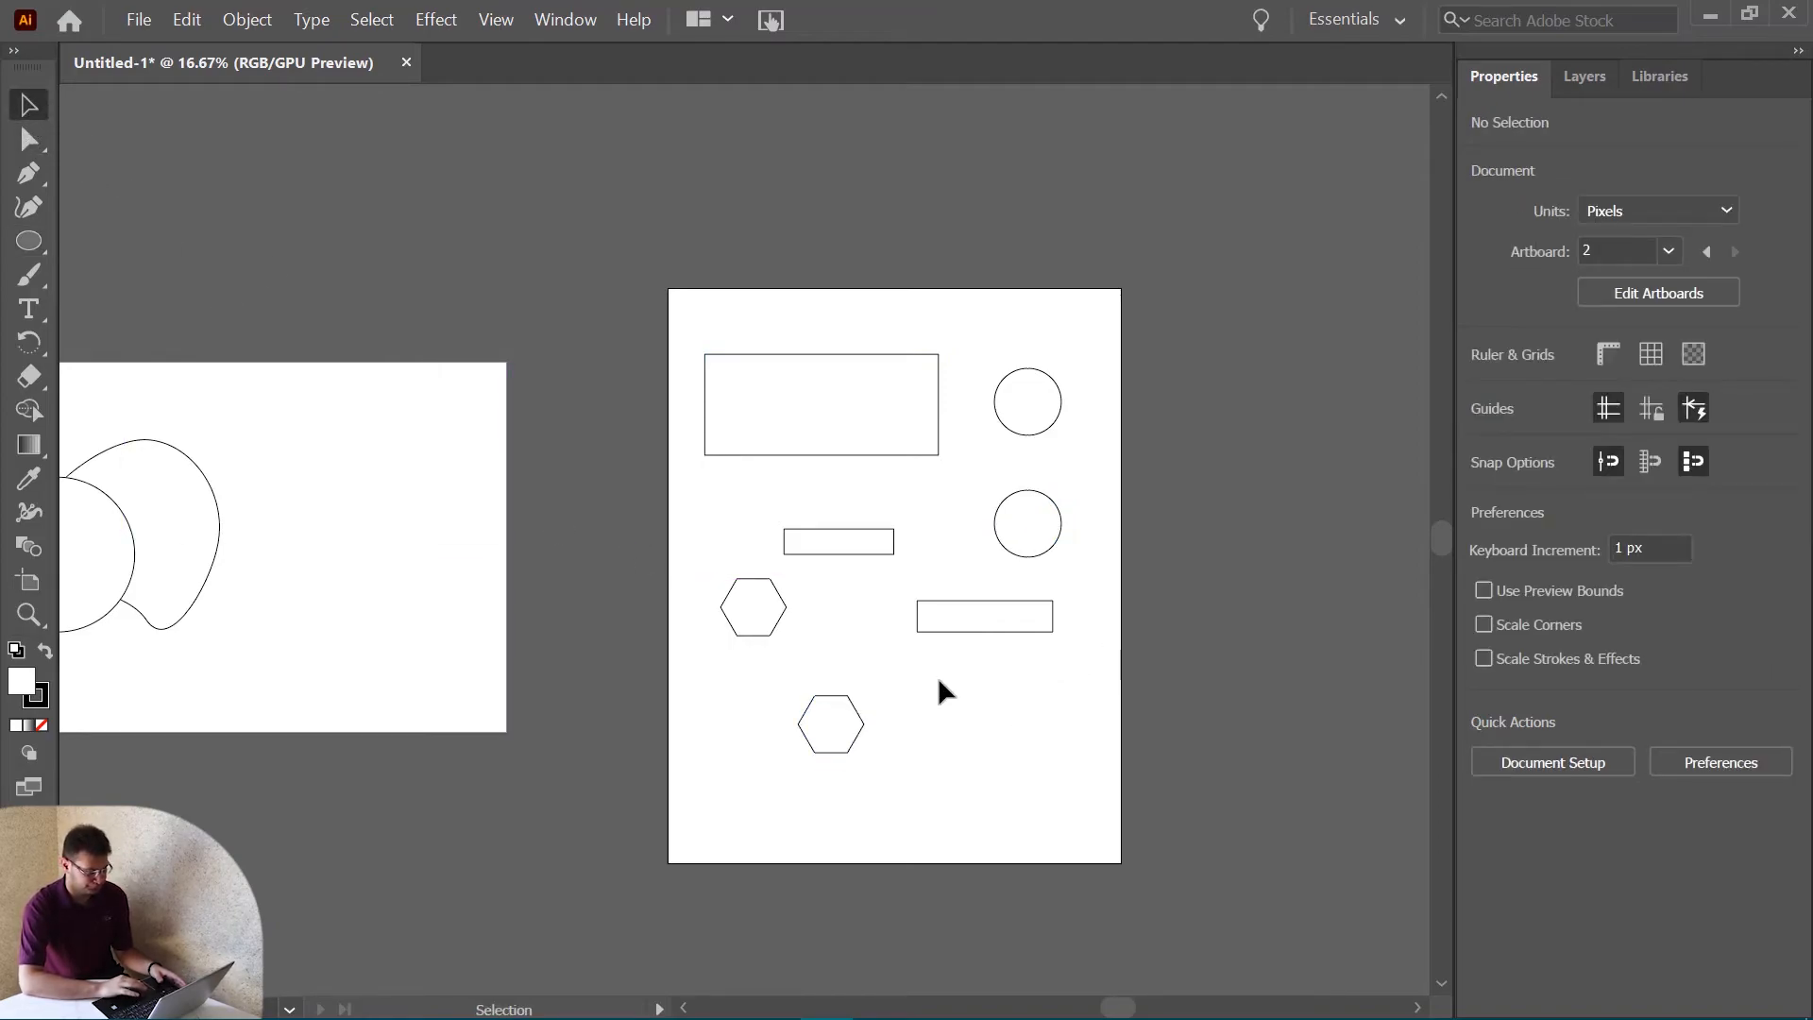
Group the large circle and the curved shape on the first artboard, and deselect them.
{"action": "scroll", "coordinate": [937, 677], "scroll_direction": "left", "scroll_amount": 5}
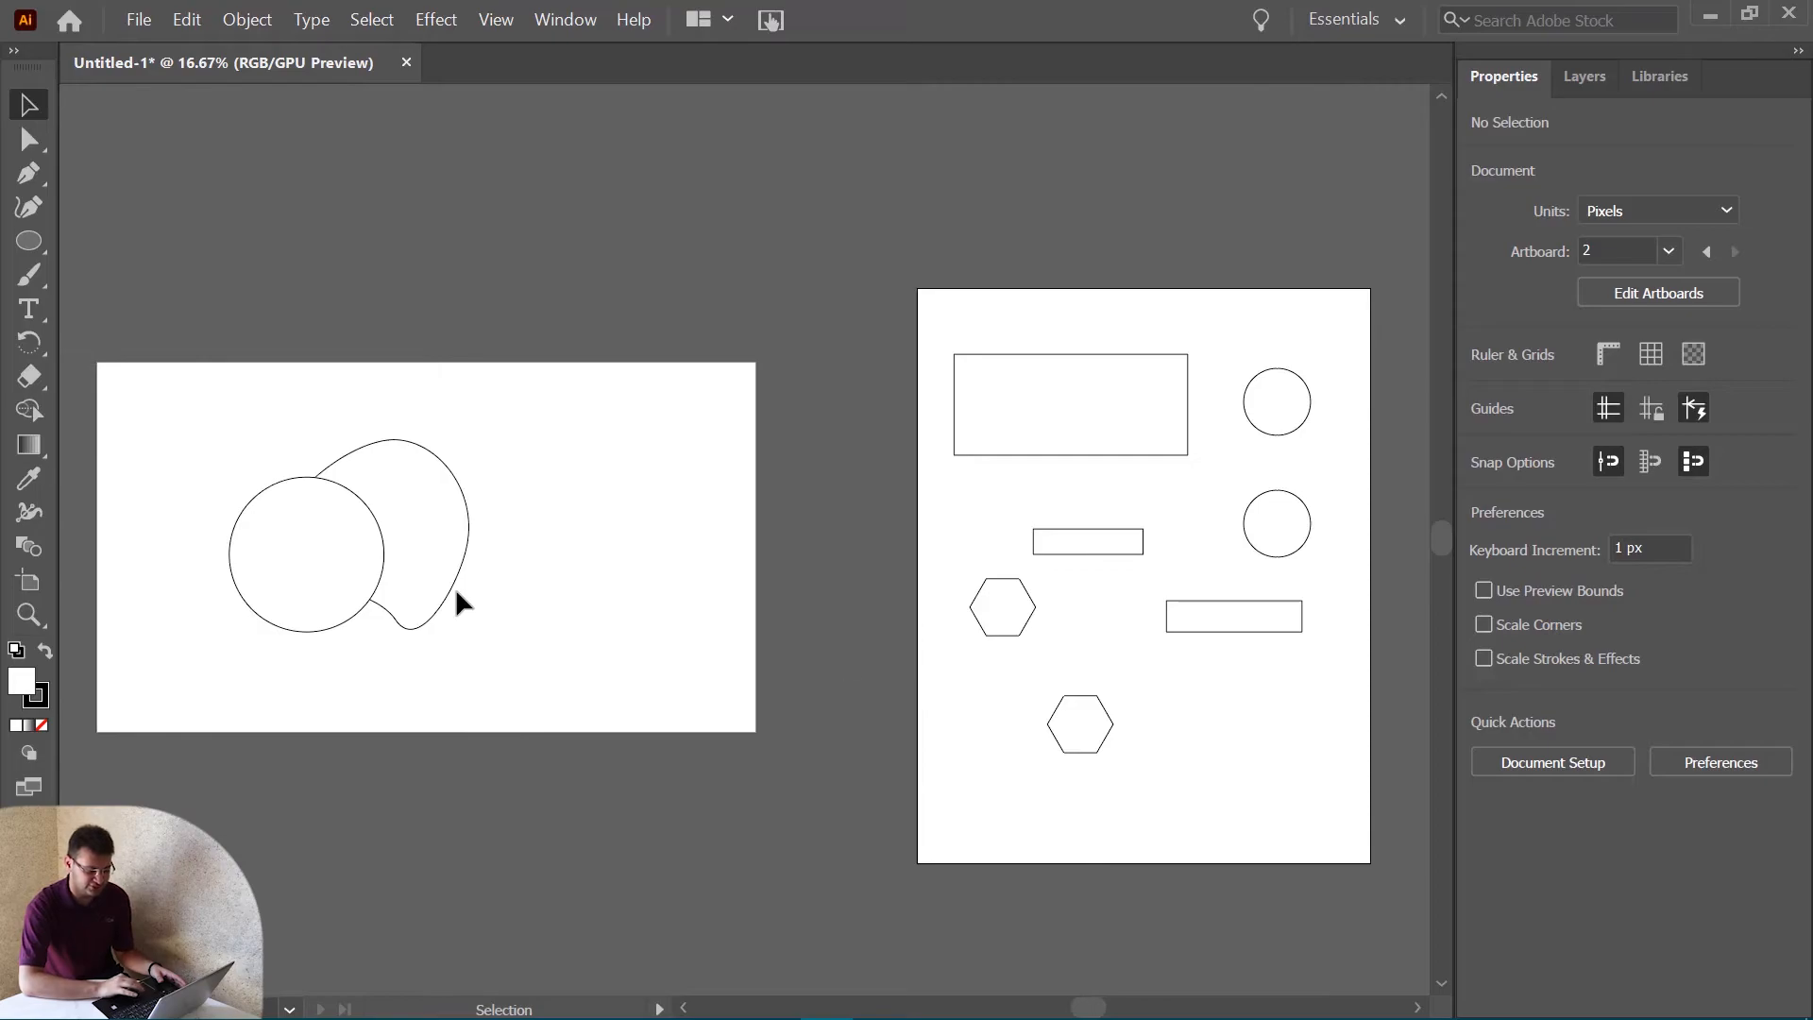
{"action": "left_click", "coordinate": [300, 628]}
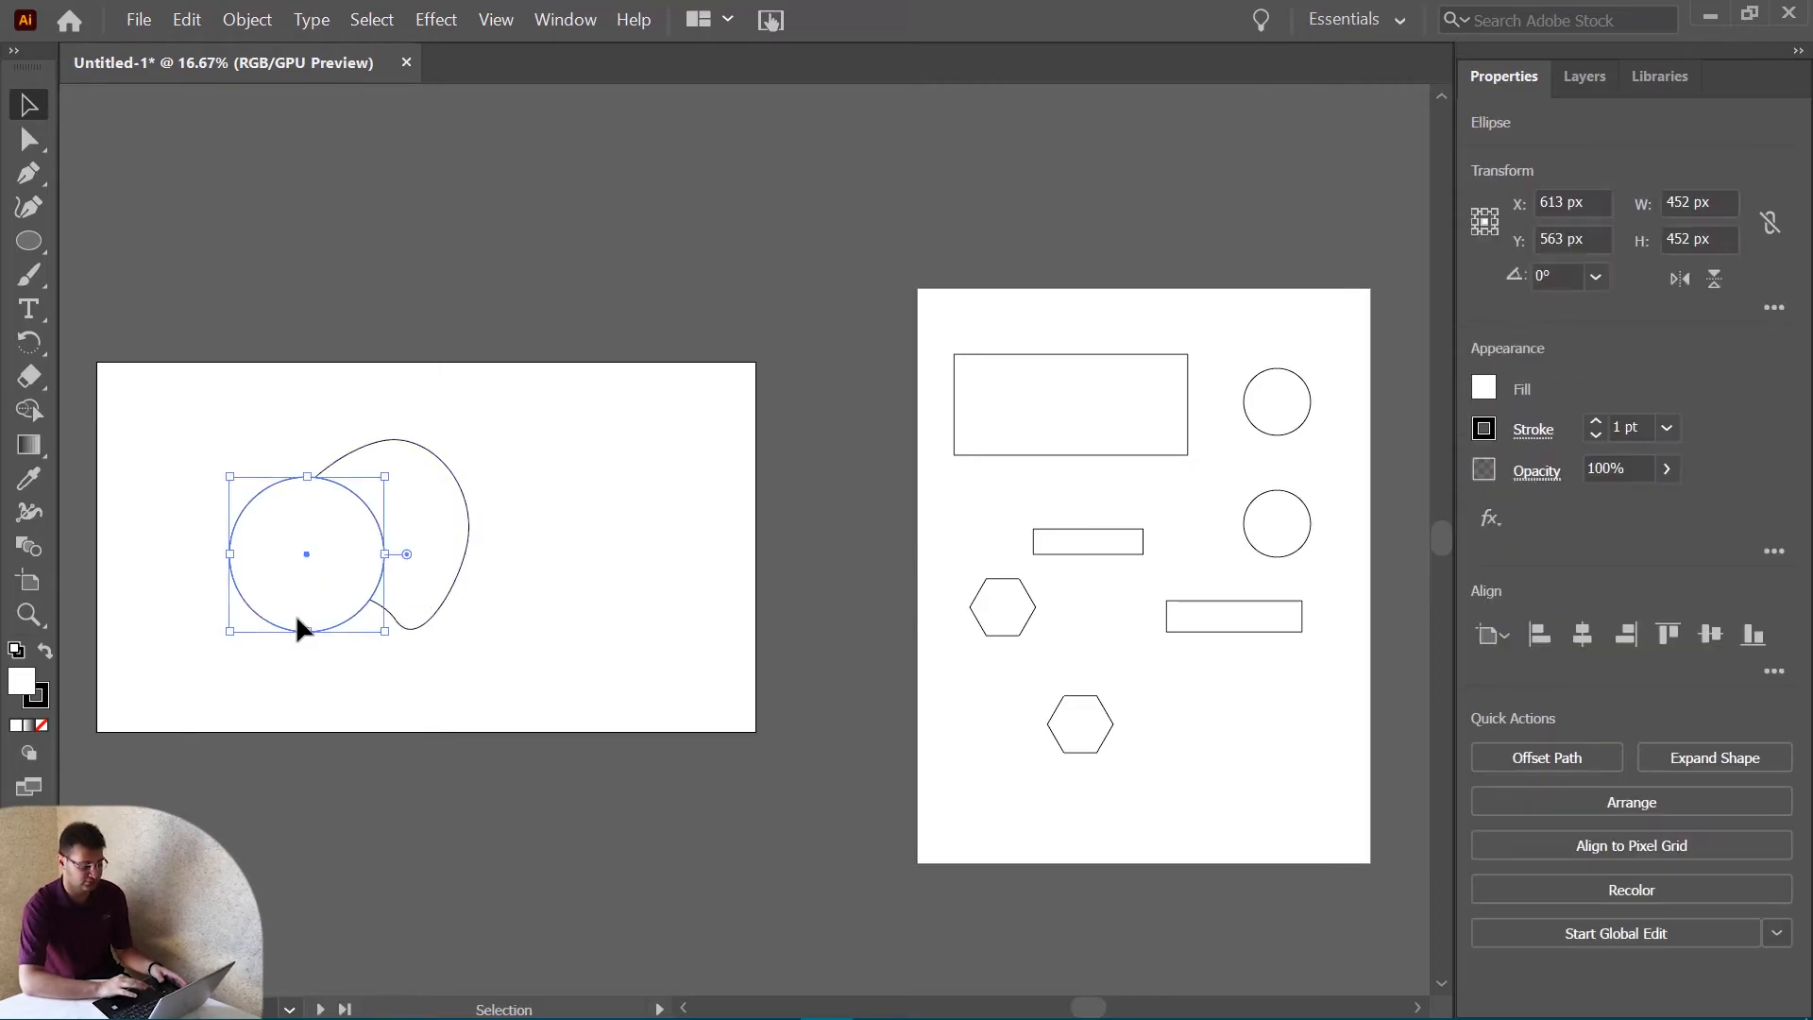
{"action": "left_click", "coordinate": [449, 545], "text": "shift"}
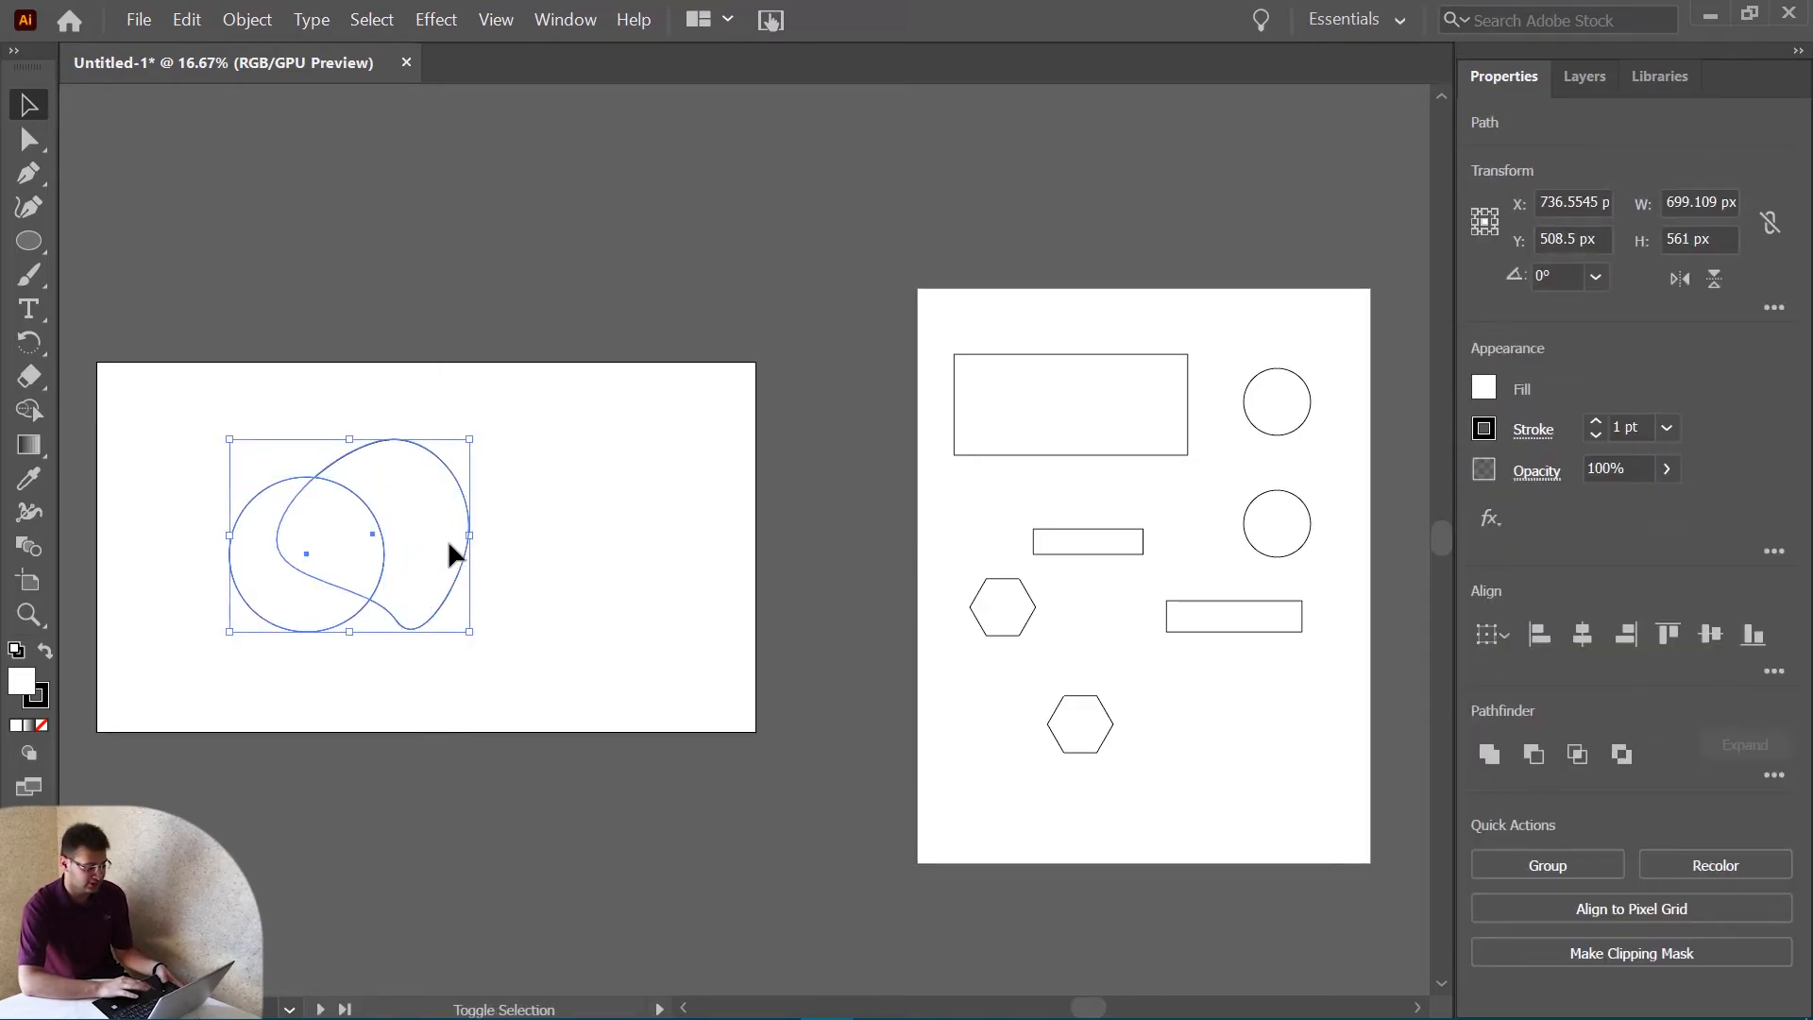
{"action": "left_click", "coordinate": [261, 21]}
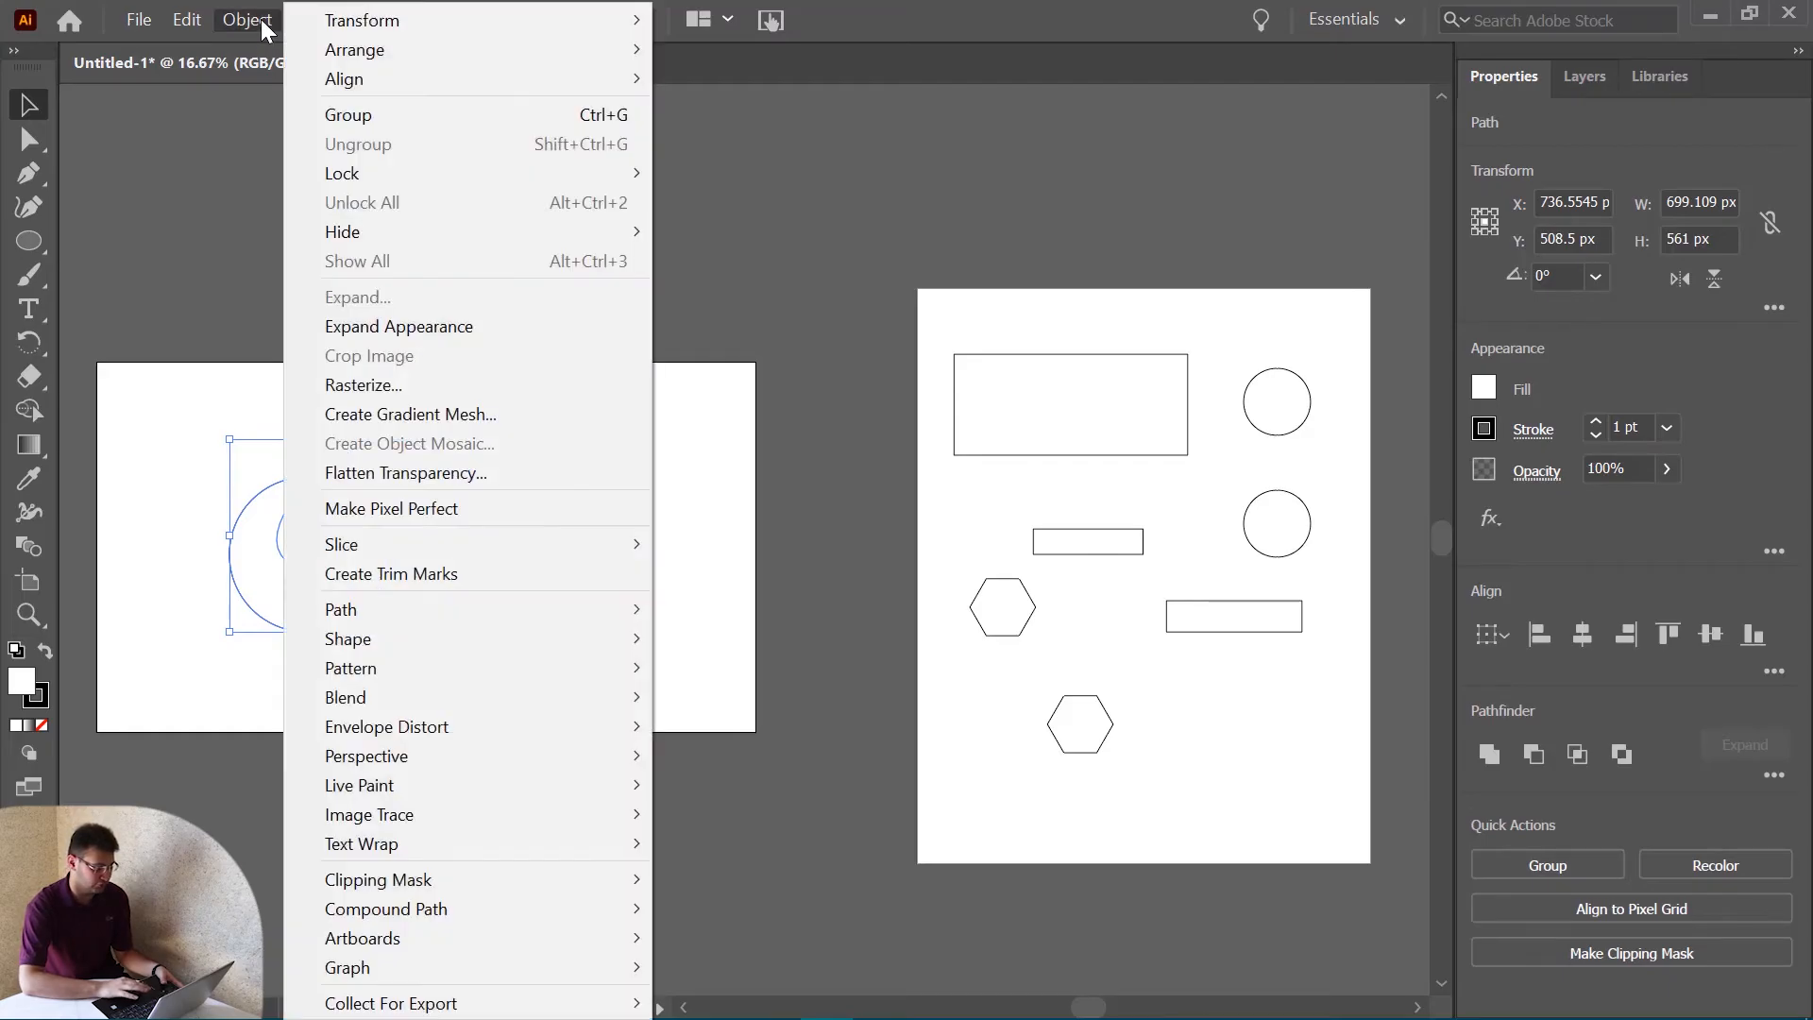
{"action": "left_click", "coordinate": [378, 121]}
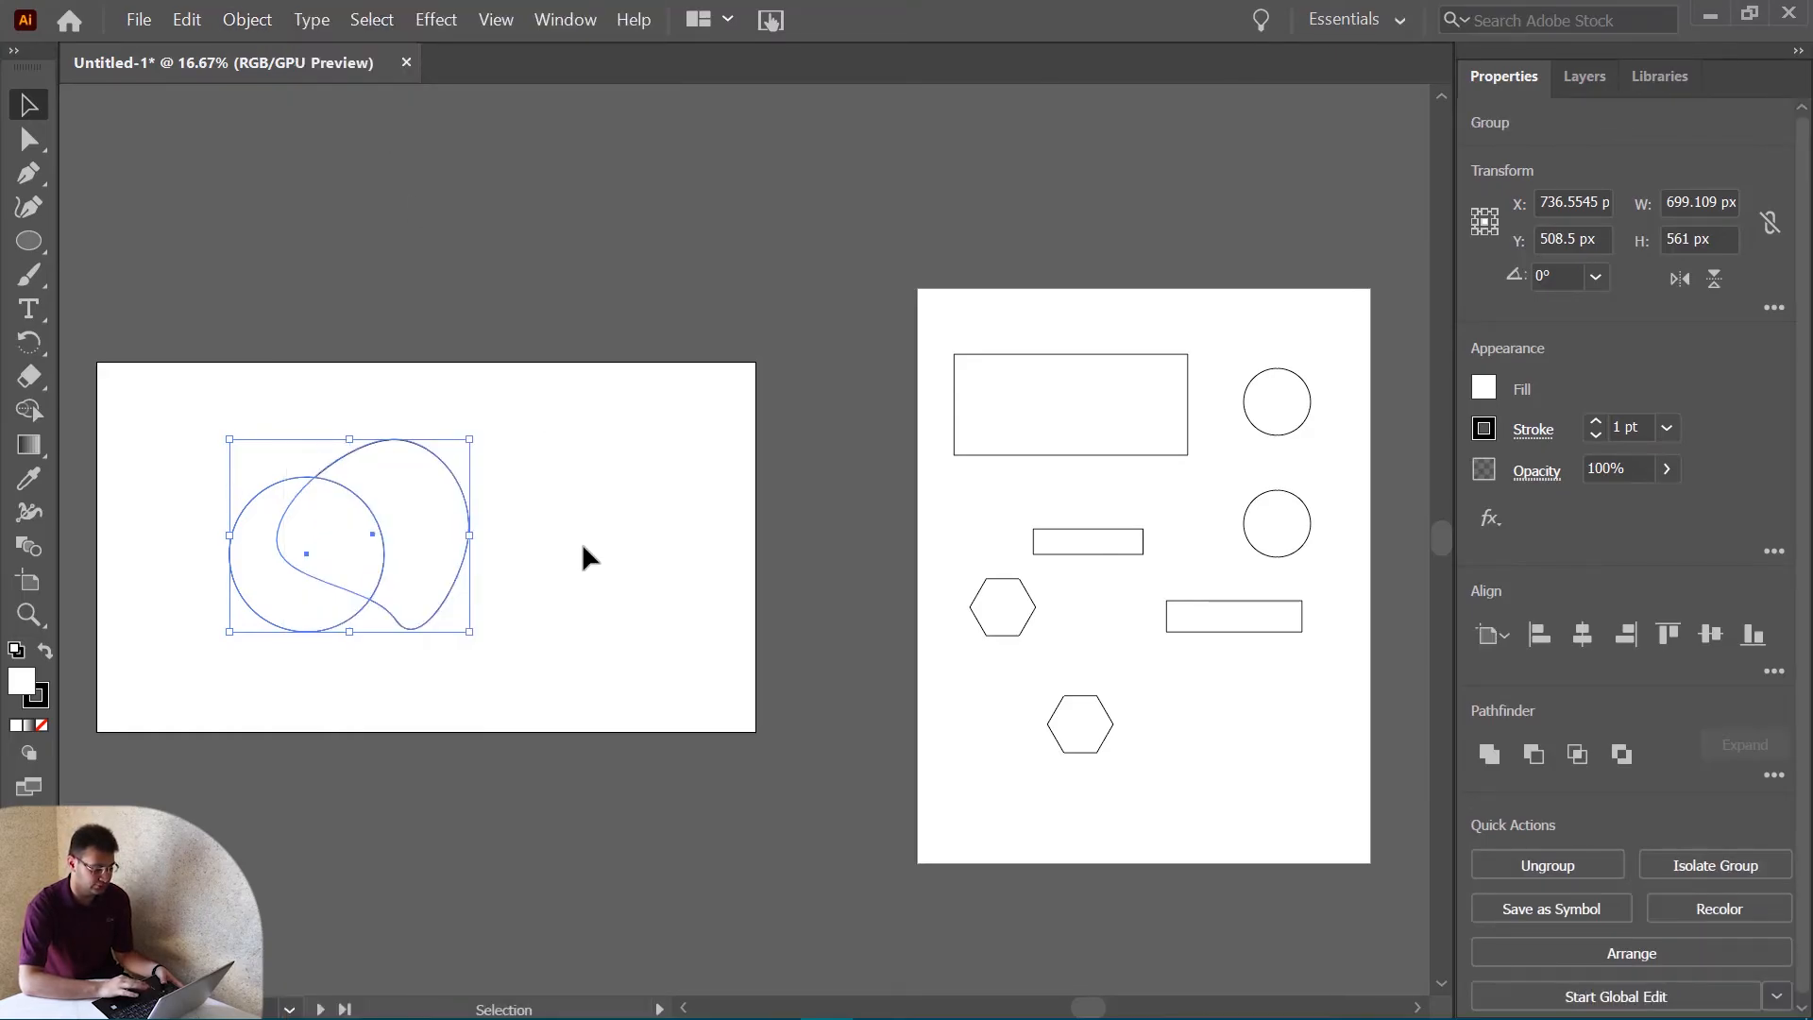
{"action": "left_click", "coordinate": [593, 572]}
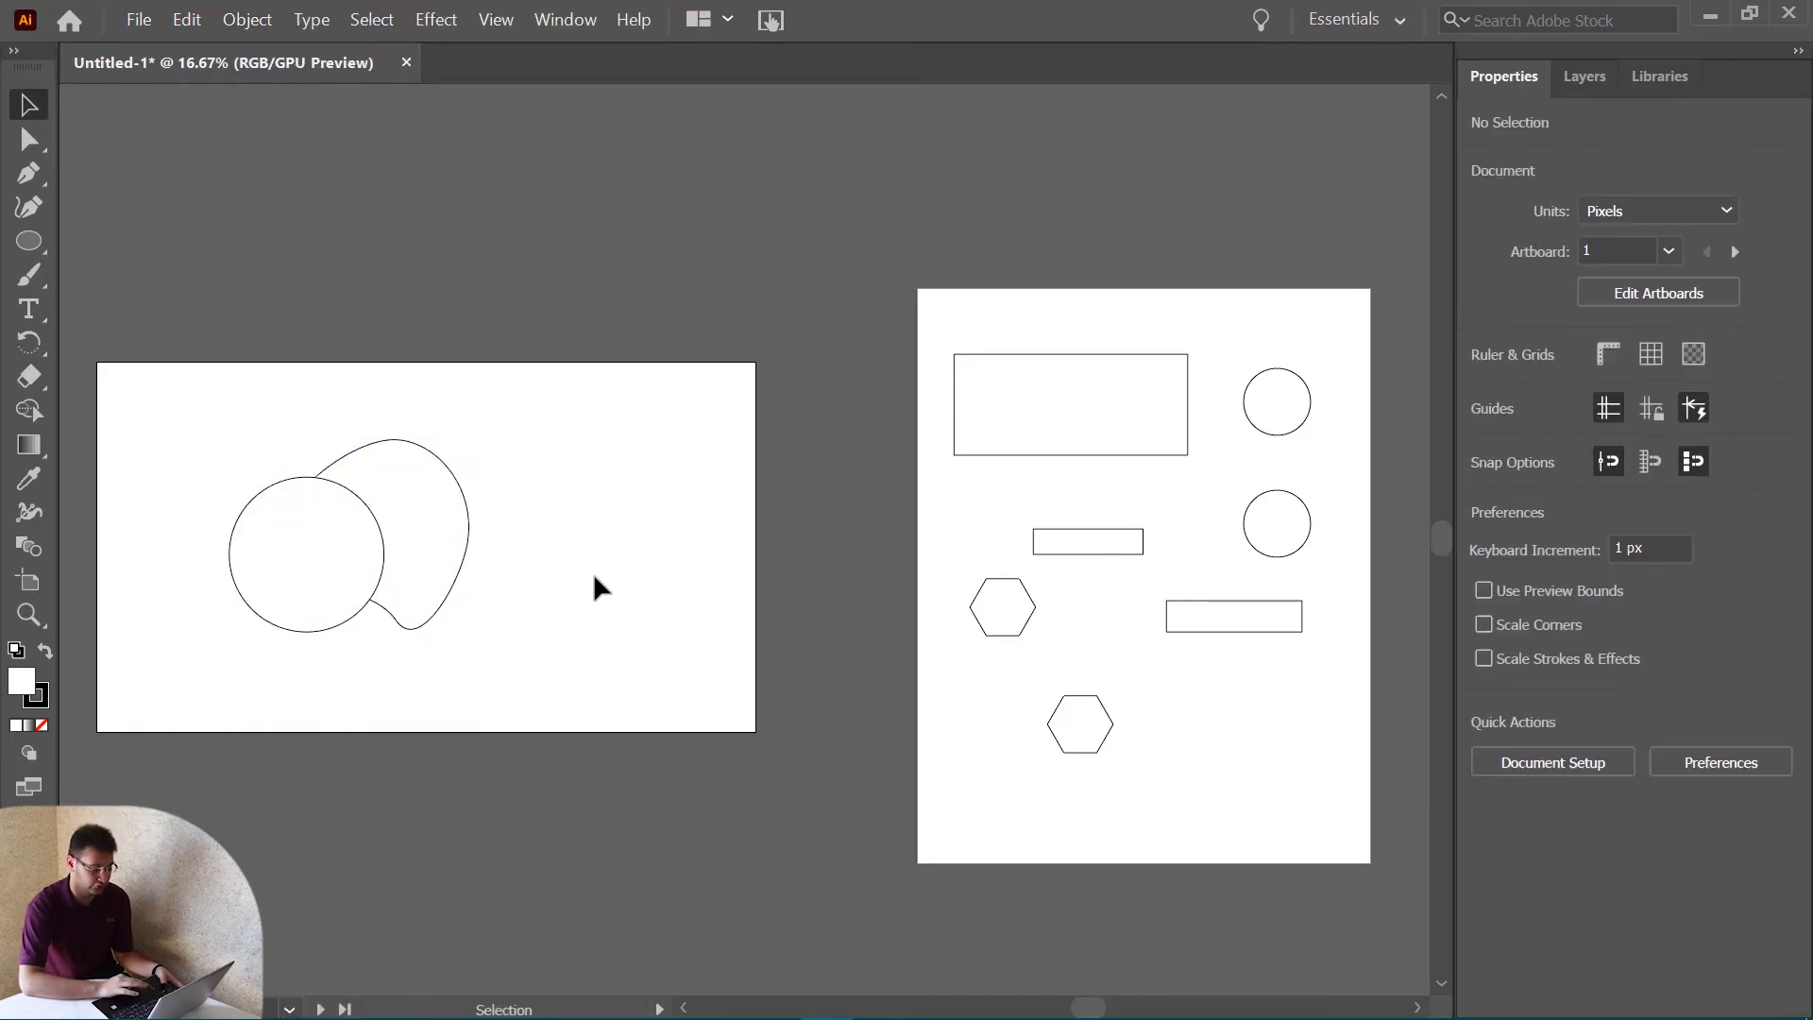
Try moving the grouped circle and curved shape together, and undo the move and the grouping.
{"action": "left_click", "coordinate": [345, 542]}
{"action": "left_click_drag", "start_coordinate": [358, 533], "coordinate": [420, 515]}
{"action": "key", "text": "ctrl+z"}
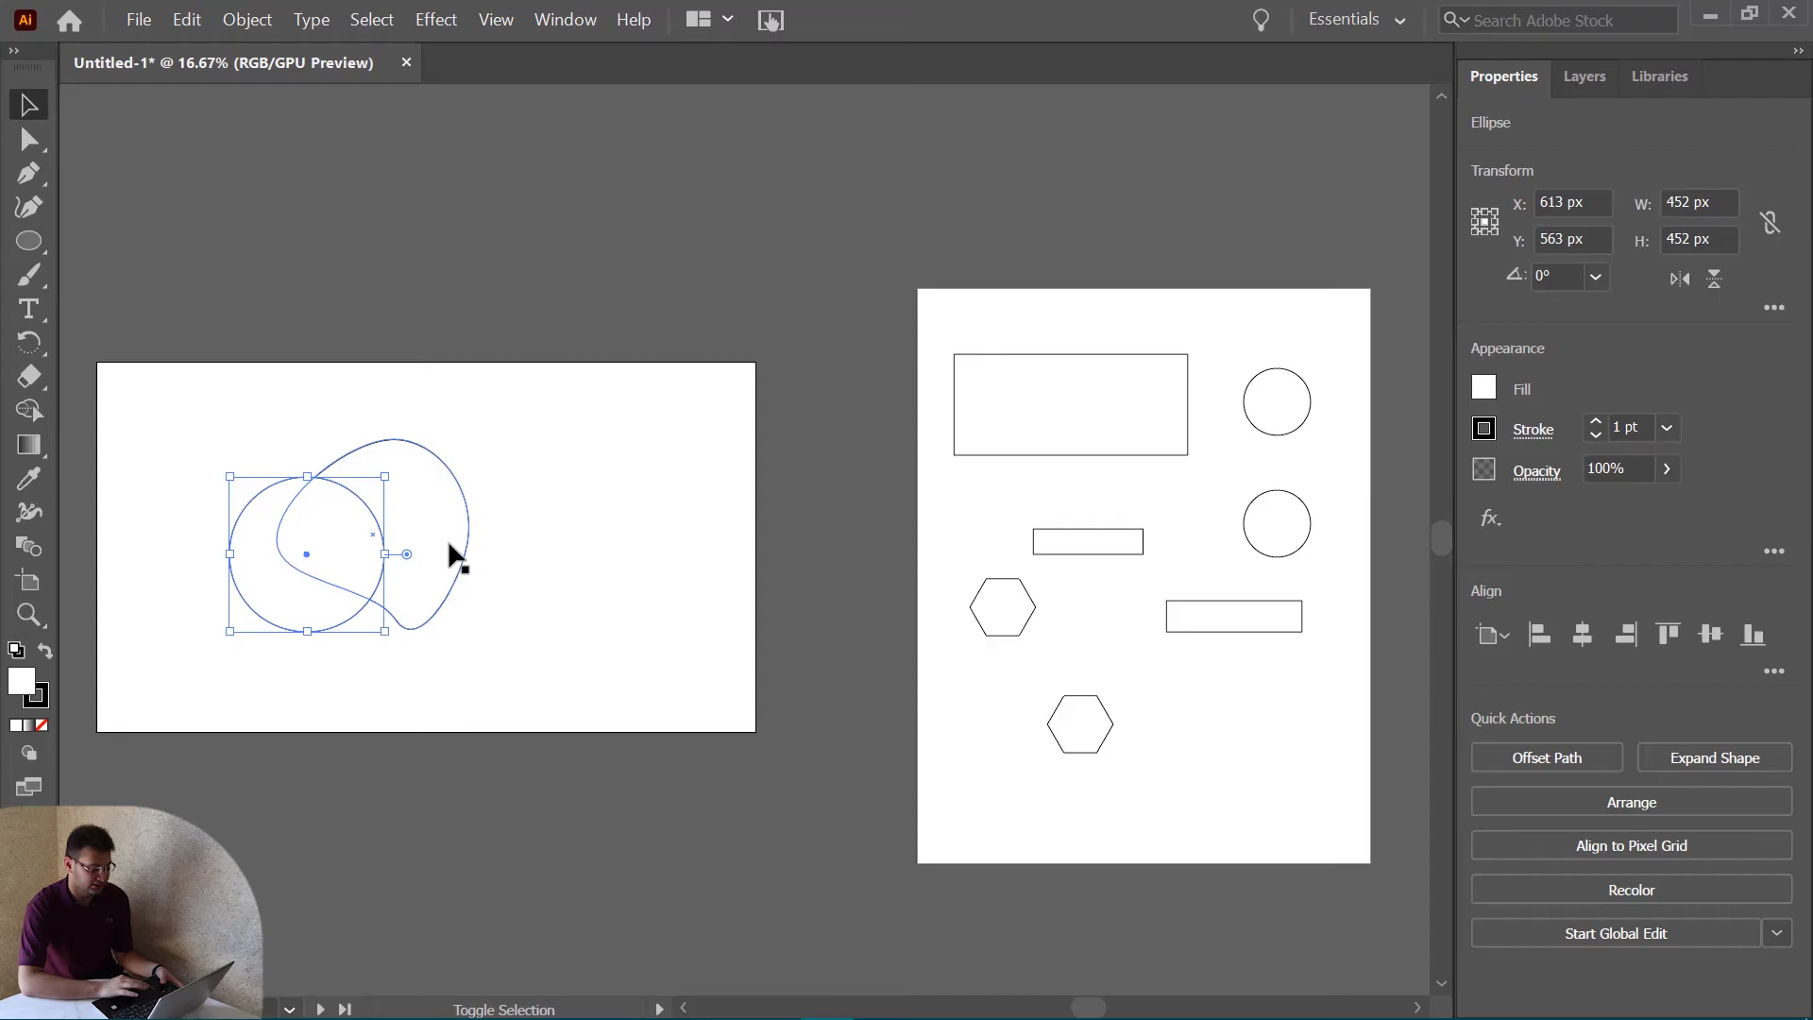
Group the large circle and the curved shape again, and try moving them as one object.
{"action": "left_click", "coordinate": [449, 542], "text": "shift"}
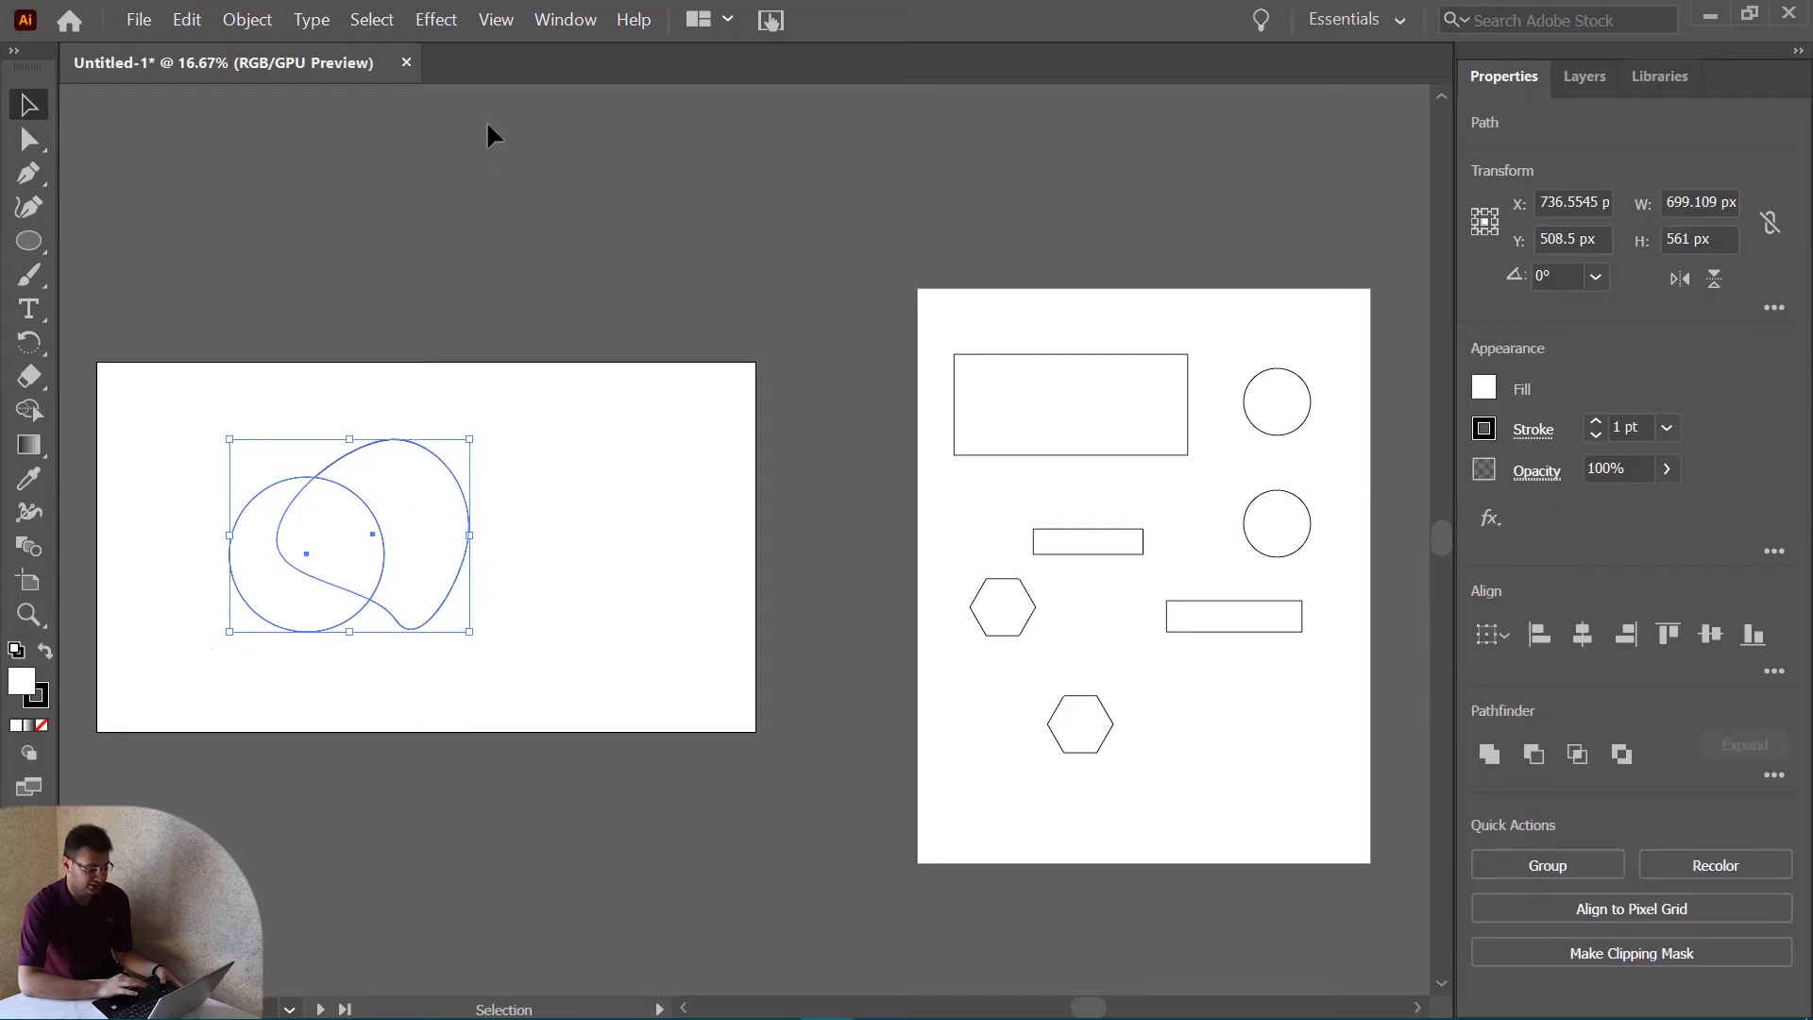
{"action": "left_click", "coordinate": [261, 19]}
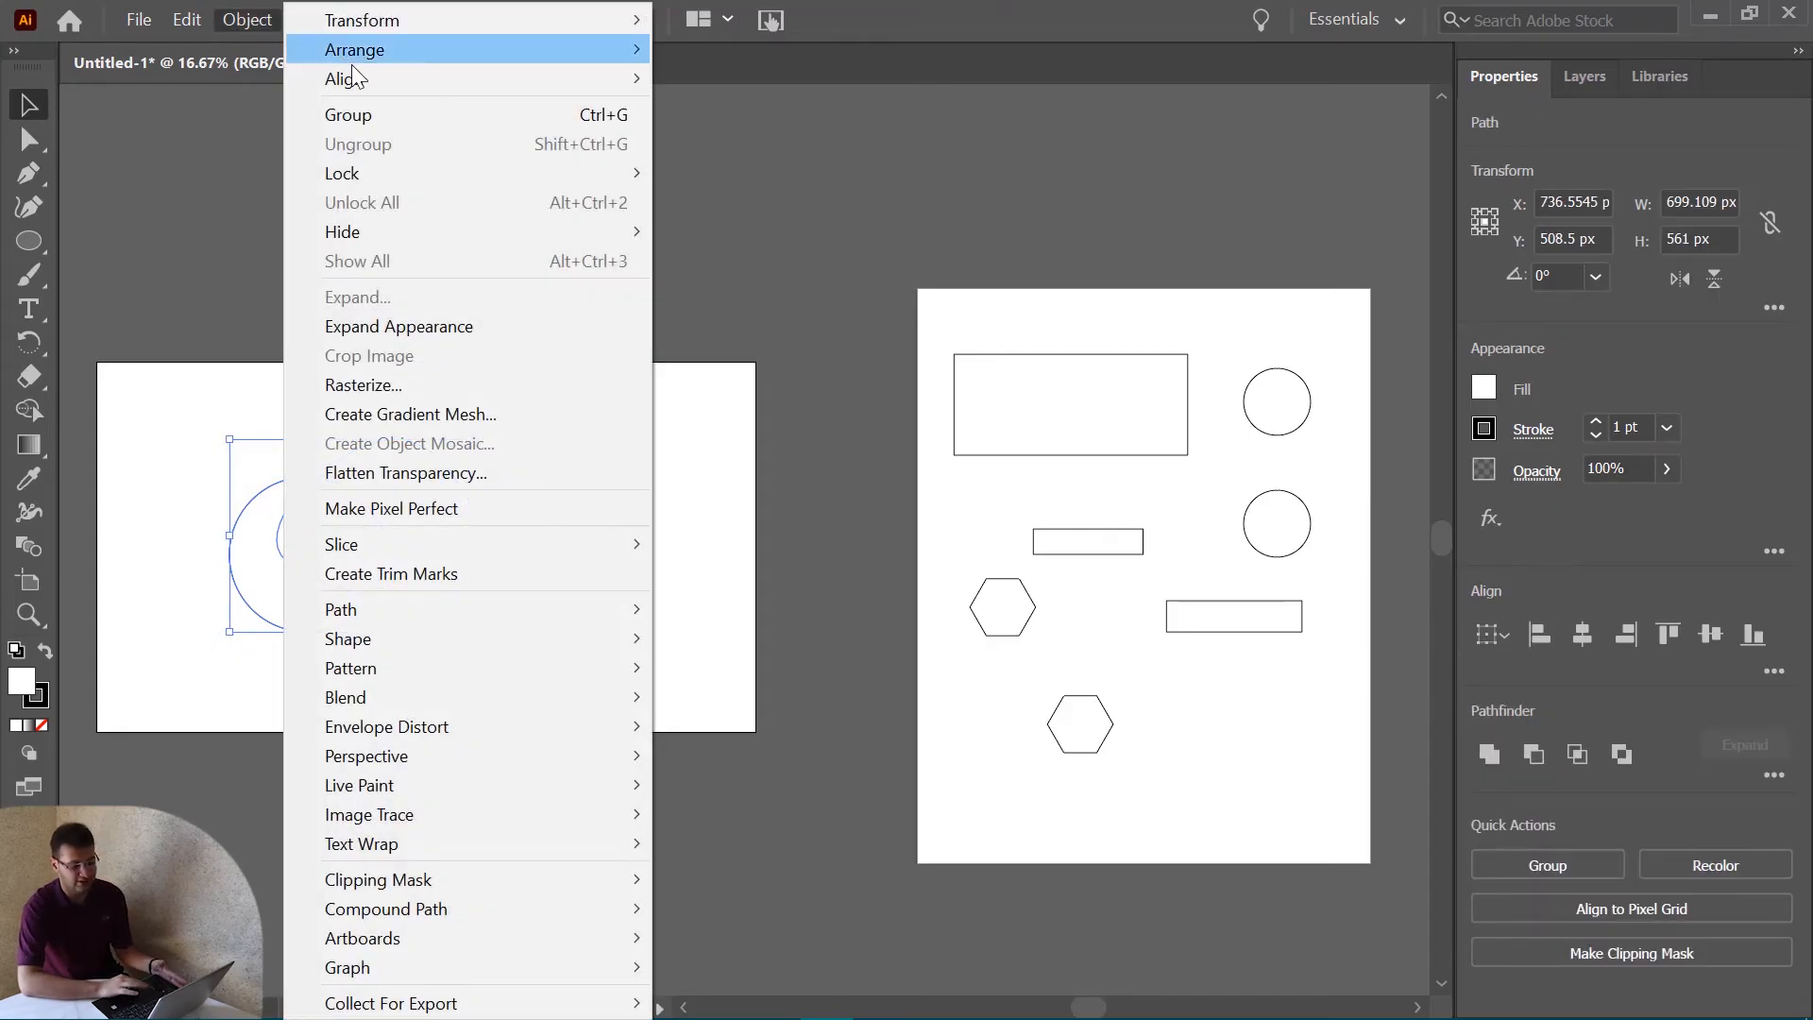
{"action": "left_click", "coordinate": [377, 123]}
{"action": "left_click", "coordinate": [593, 576]}
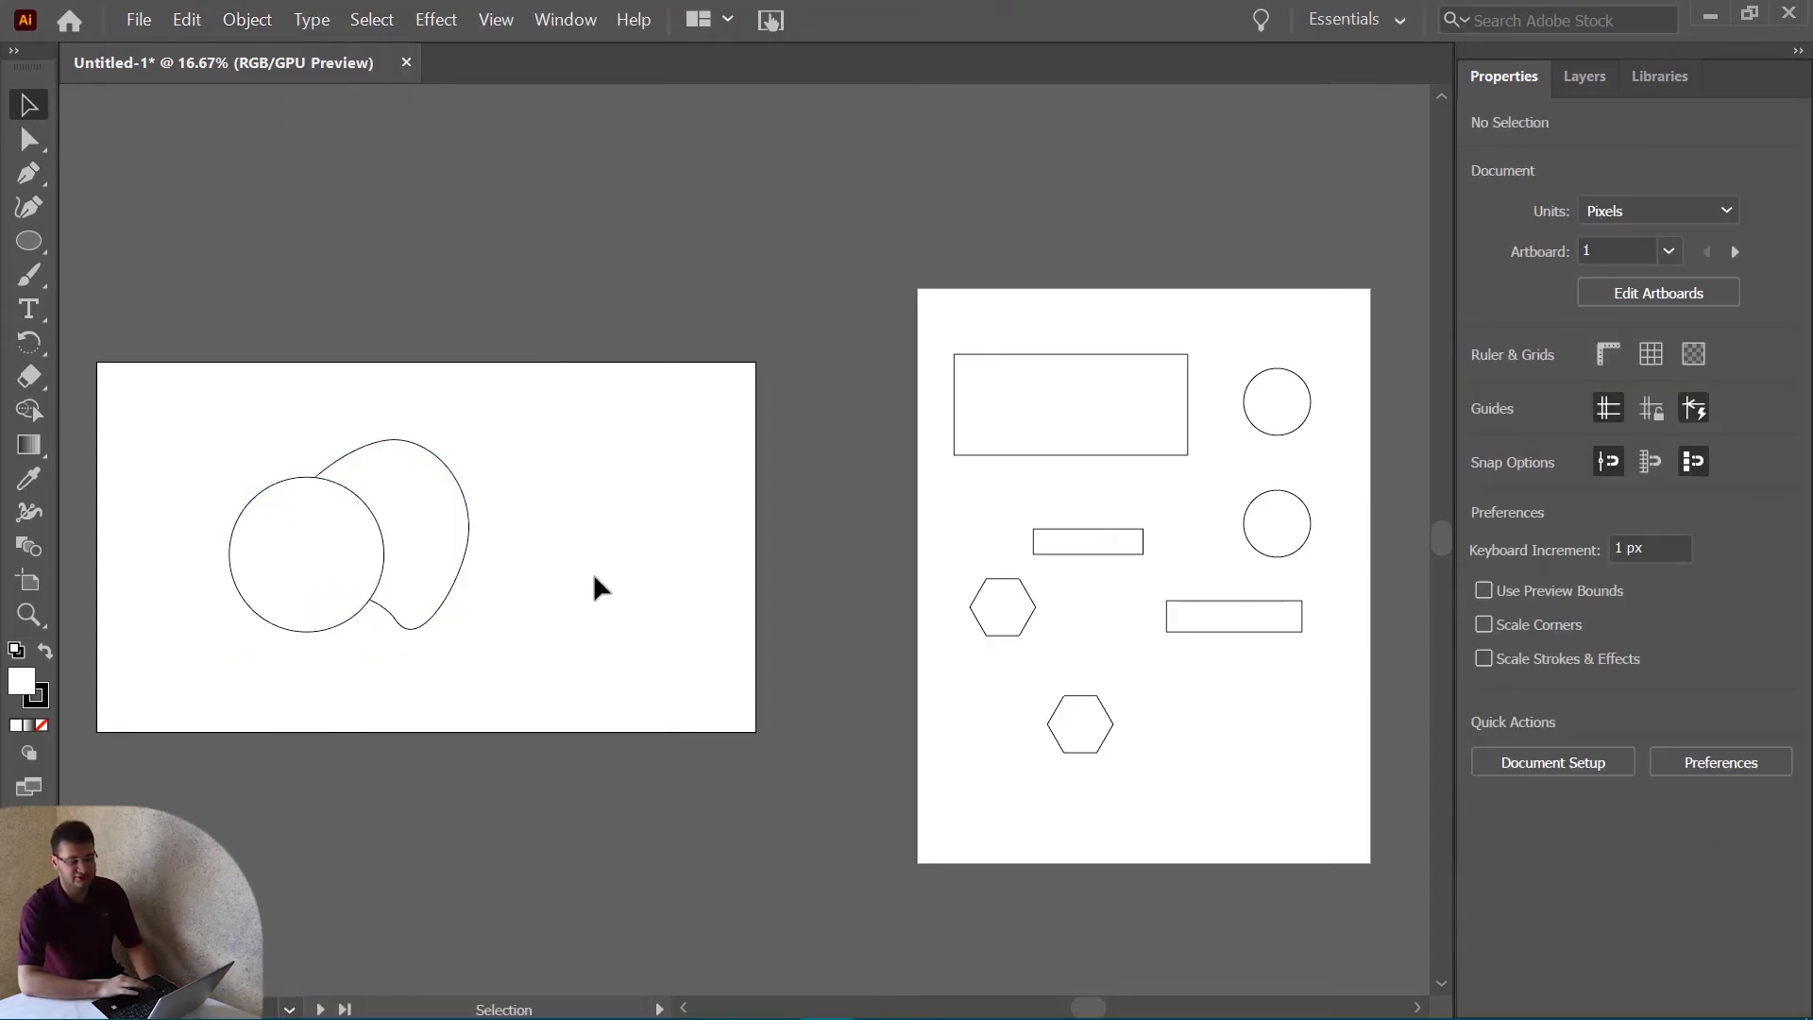
{"action": "left_click_drag", "start_coordinate": [343, 542], "coordinate": [419, 516]}
Undo the group's move, the grouping and the second small circle on the second artboard.
{"action": "key", "text": "ctrl+z"}
{"action": "key", "text": "ctrl+z"}
{"action": "key", "text": "ctrl+z"}
{"action": "key", "text": "ctrl+z"}
{"action": "key", "text": "ctrl+z"}
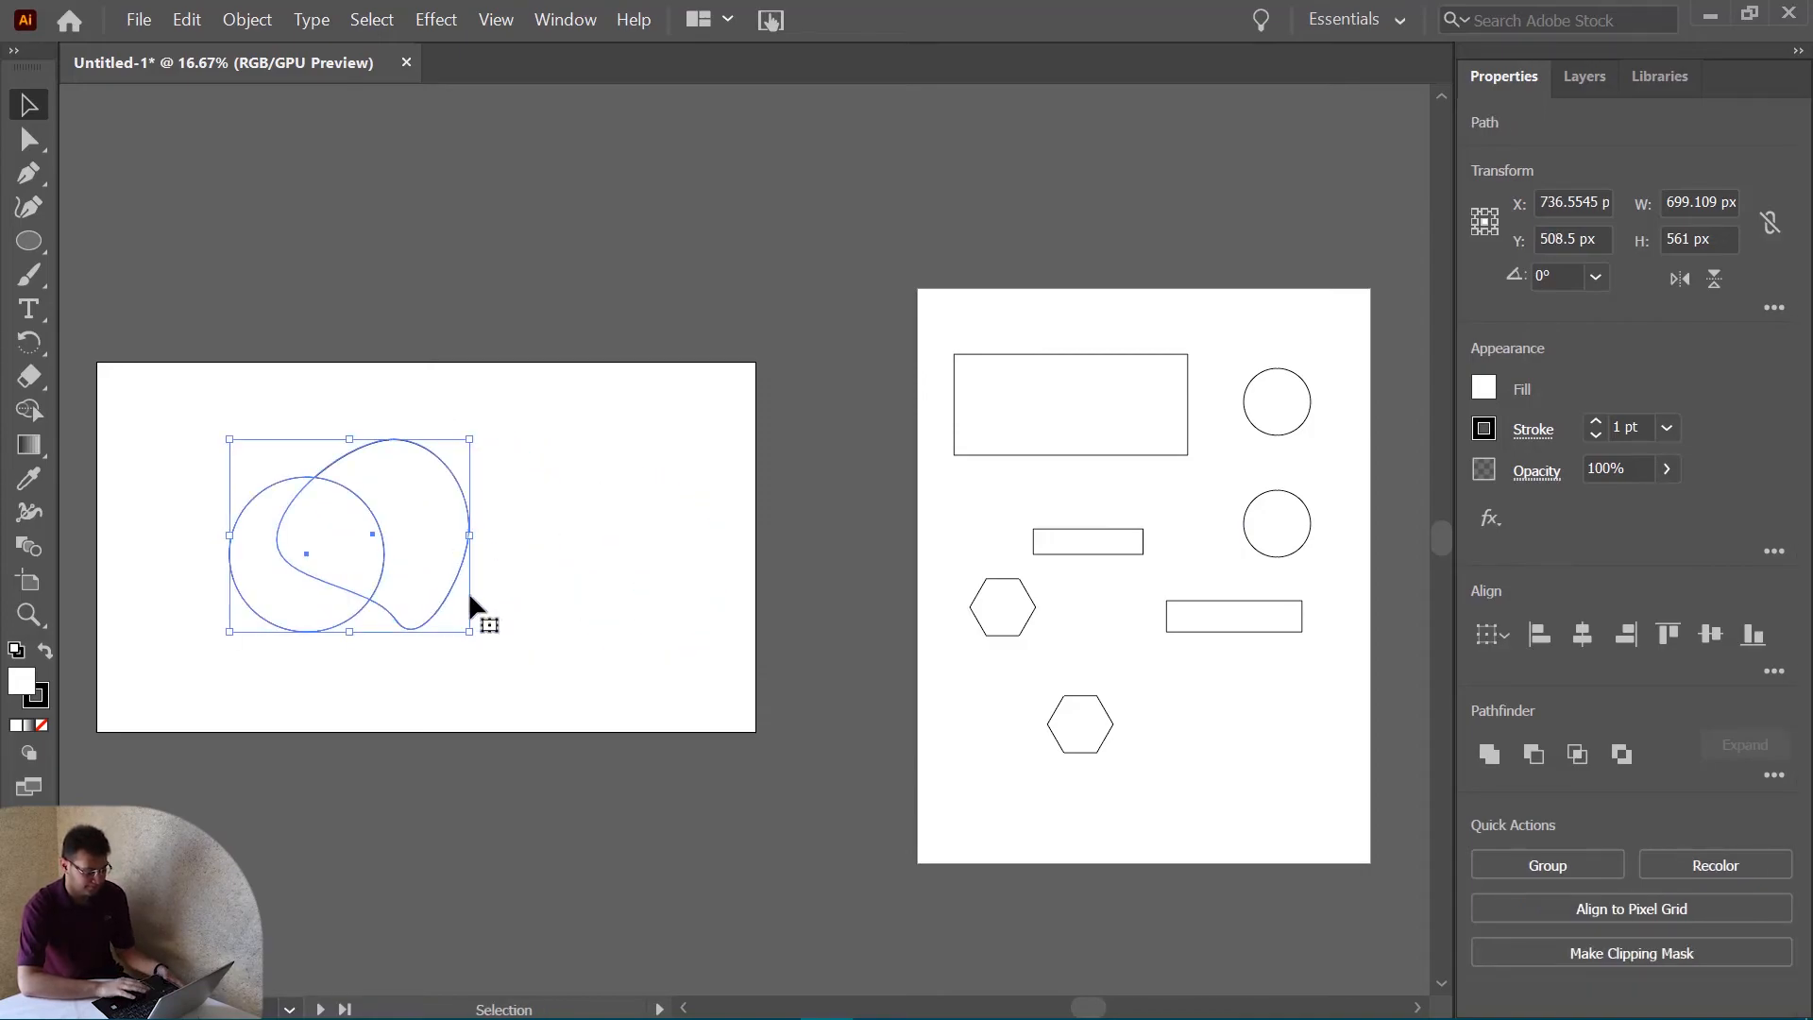
{"action": "key", "text": "ctrl+z"}
Move the curved shape and the large circle separately to the right, centring the circle at about X 734 px.
{"action": "left_click_drag", "start_coordinate": [438, 553], "coordinate": [530, 536]}
{"action": "left_click_drag", "start_coordinate": [326, 557], "coordinate": [374, 557]}
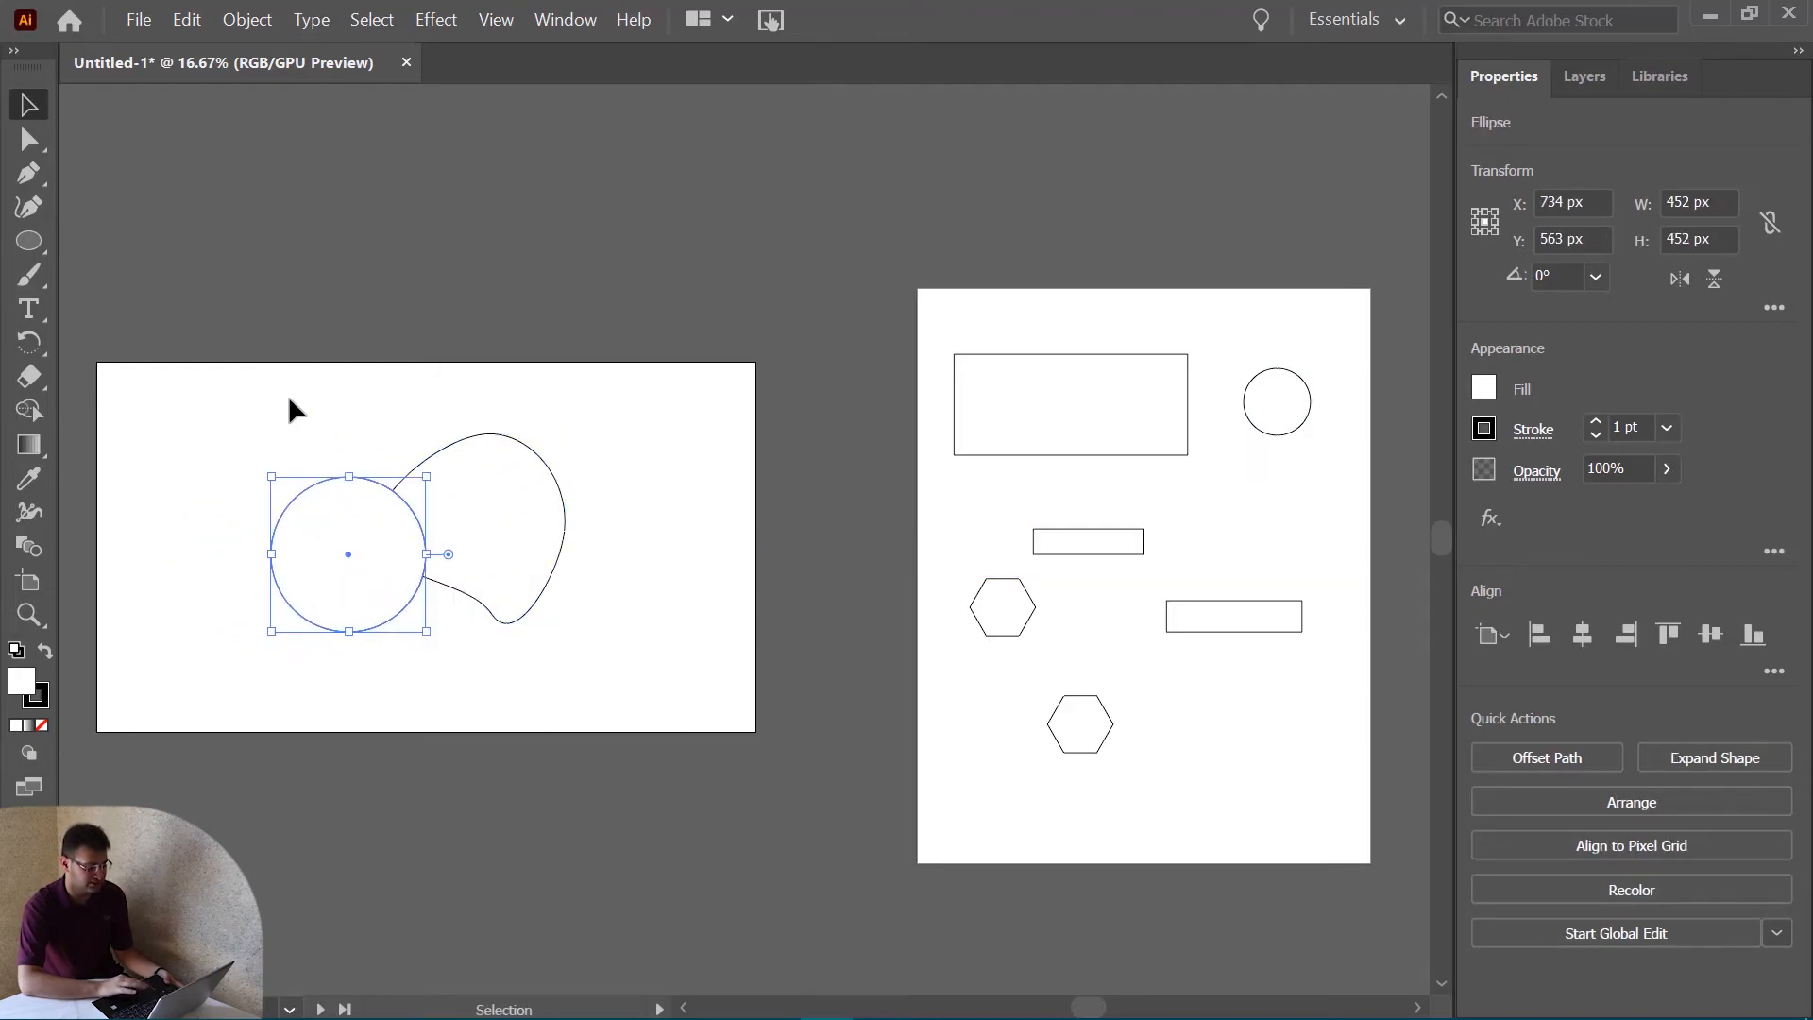
Group the large circle and the curved shape, and move the group slightly up and to the right.
{"action": "left_click", "coordinate": [546, 559], "text": "shift"}
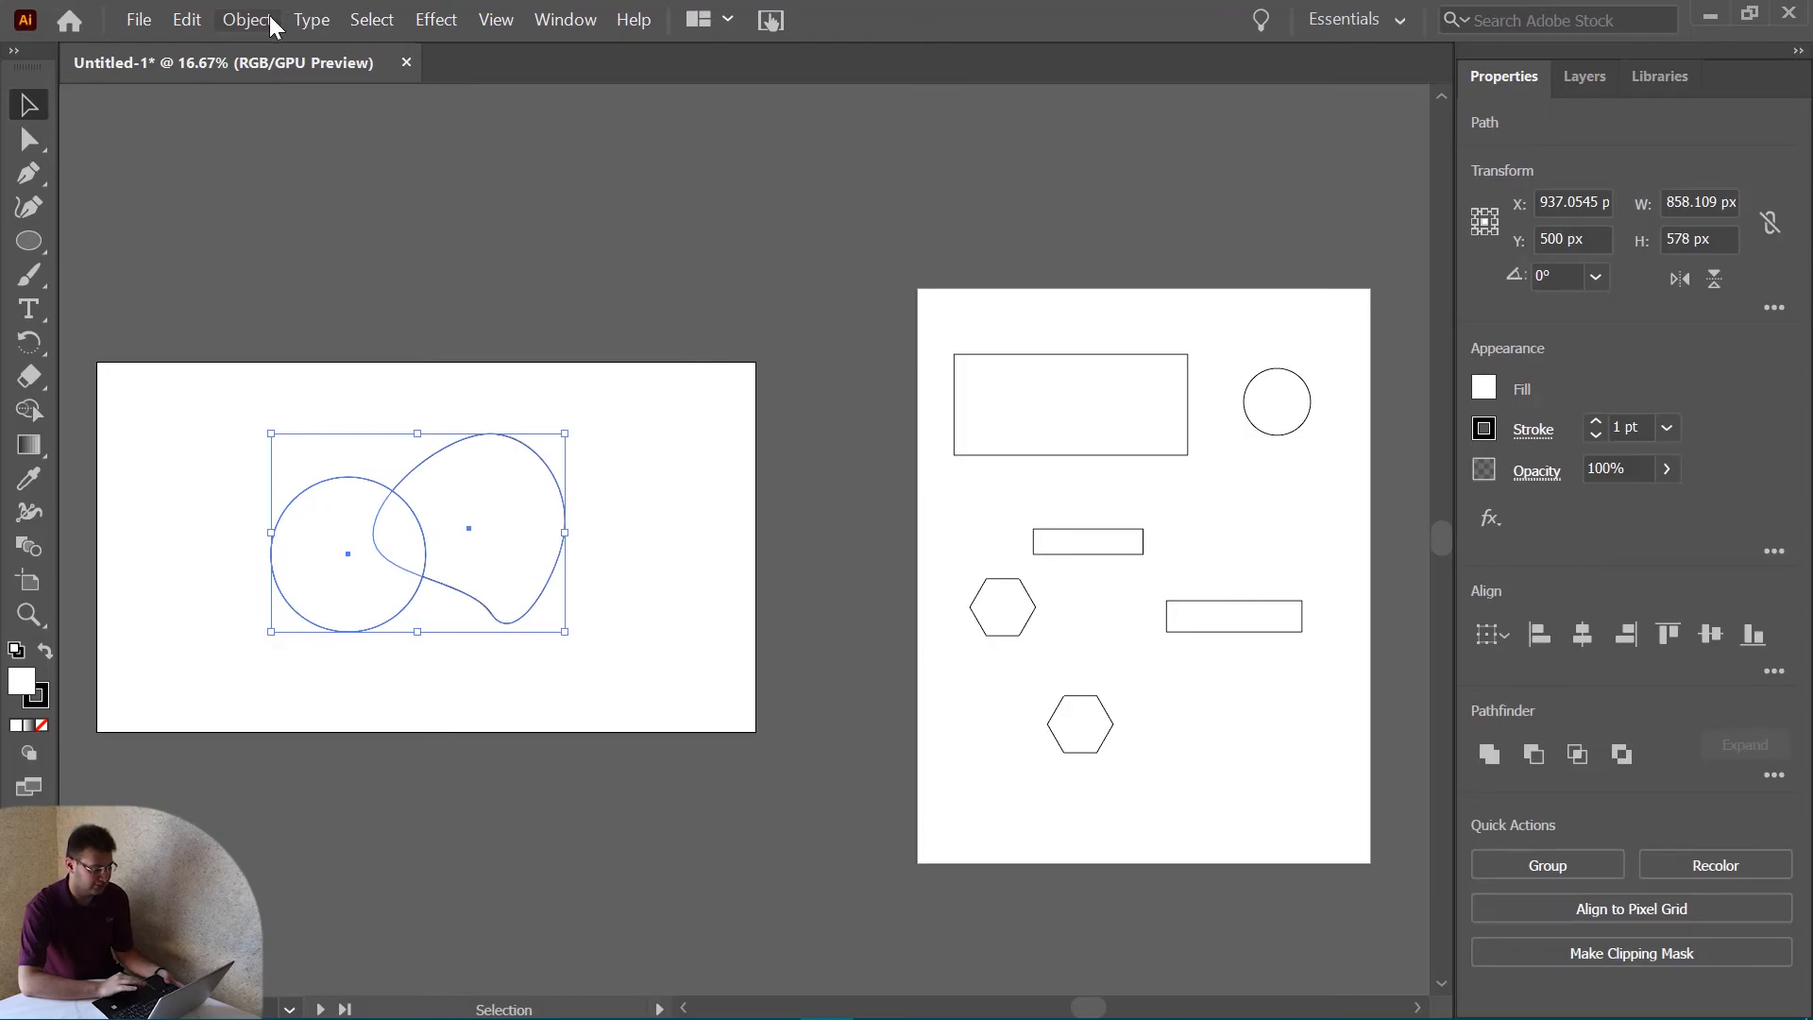
{"action": "left_click", "coordinate": [269, 17]}
{"action": "left_click", "coordinate": [331, 117]}
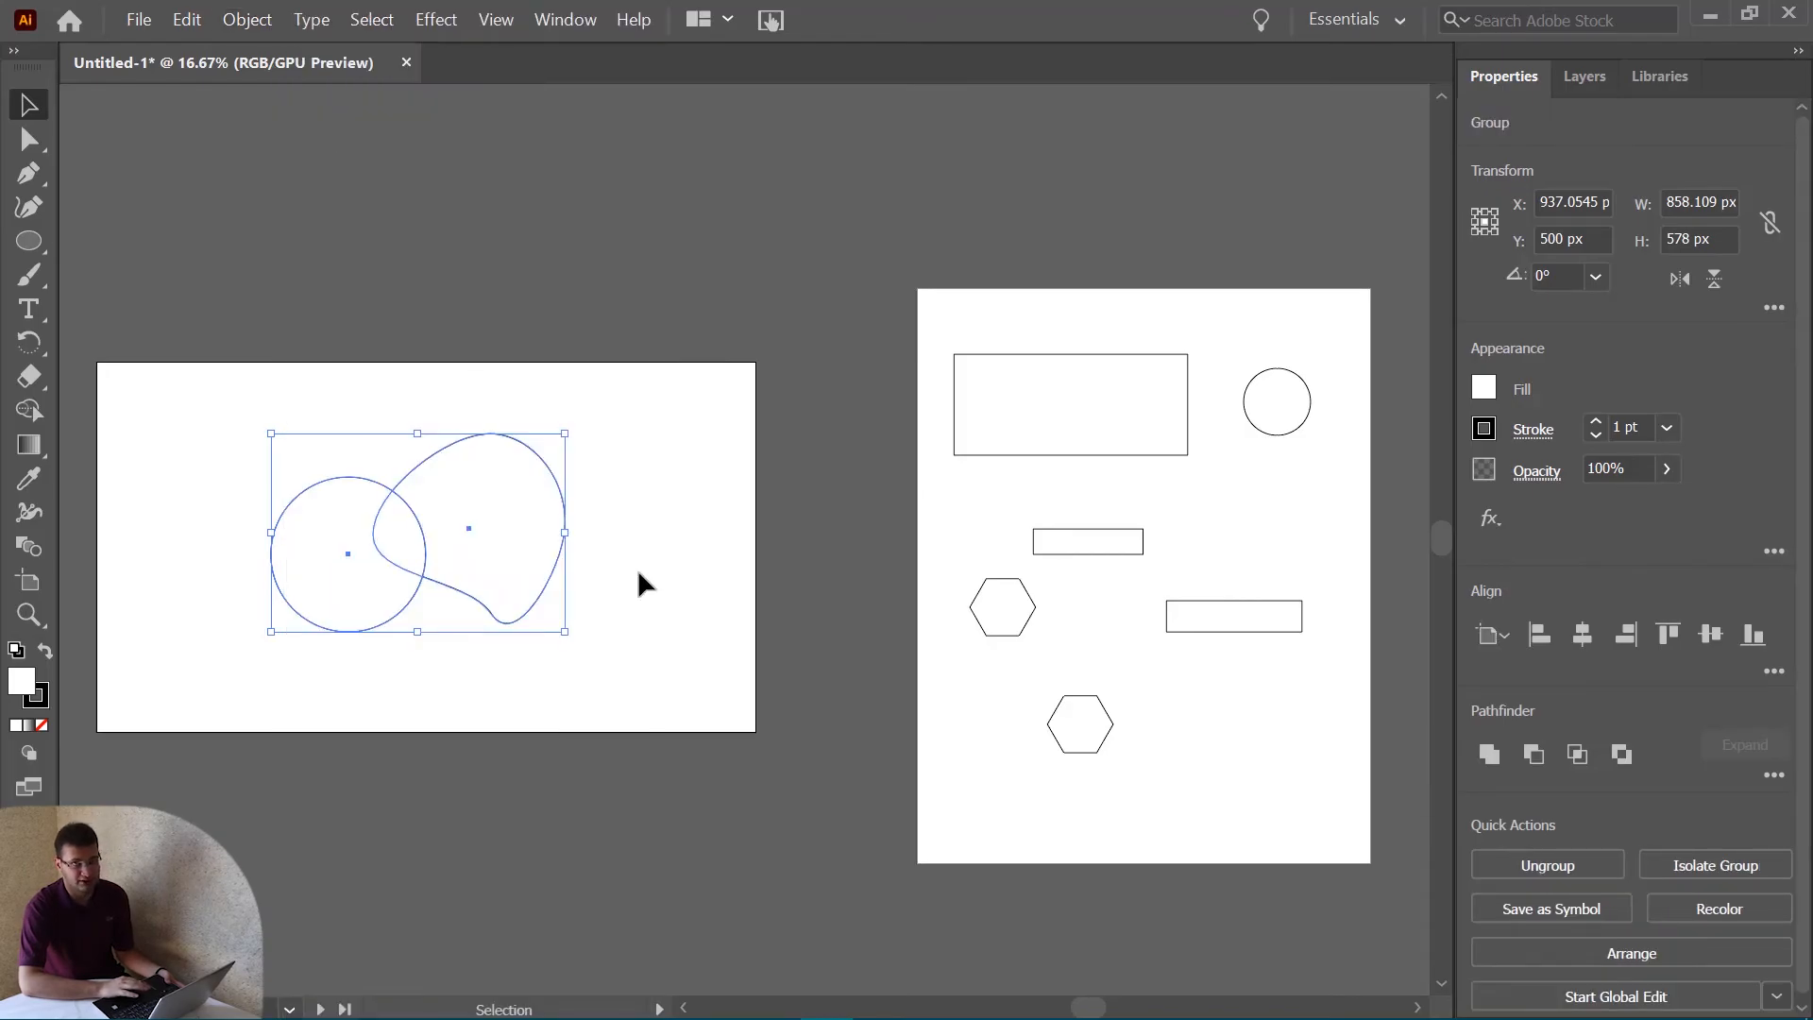
{"action": "left_click", "coordinate": [633, 566]}
{"action": "mouse_move", "coordinate": [482, 546]}
{"action": "left_mouse_down"}
{"action": "mouse_move", "coordinate": [536, 485]}
{"action": "mouse_move", "coordinate": [498, 526]}
{"action": "left_mouse_up"}
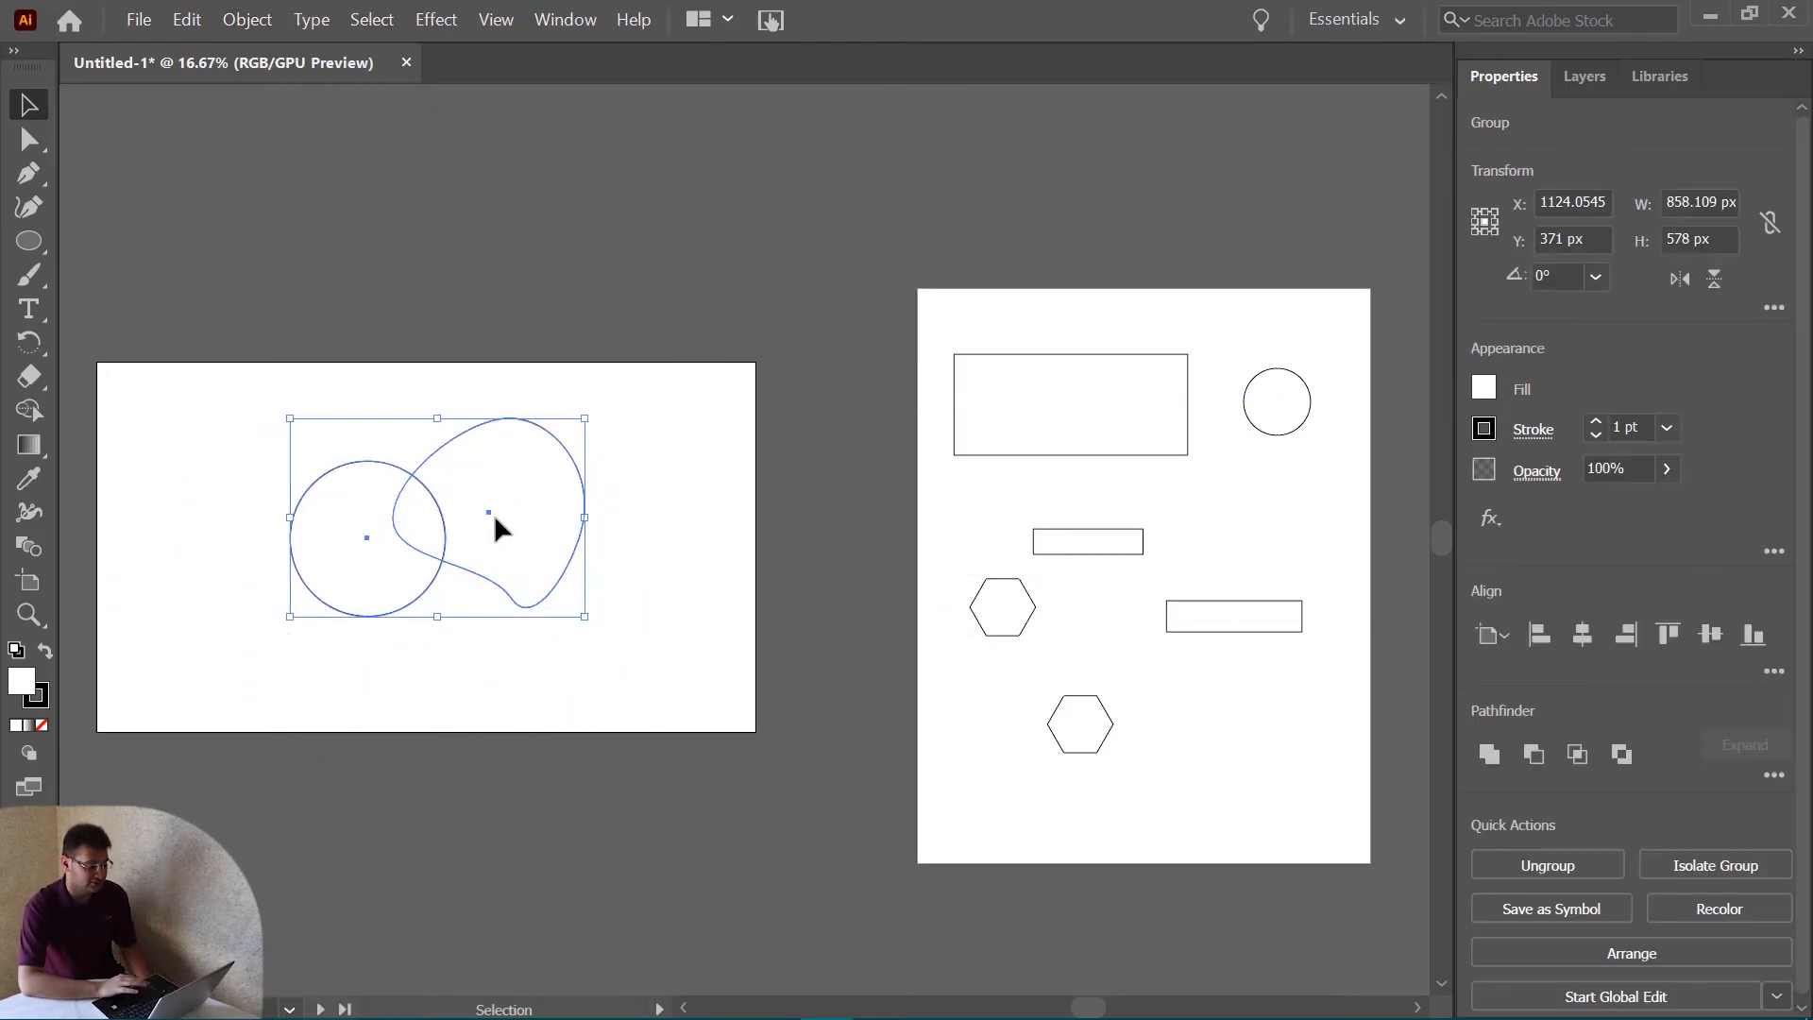
Isolate the group and reposition its shapes, with the circle centred at about X 785, Y 598 px, and check the layer list.
{"action": "double_click", "coordinate": [498, 527]}
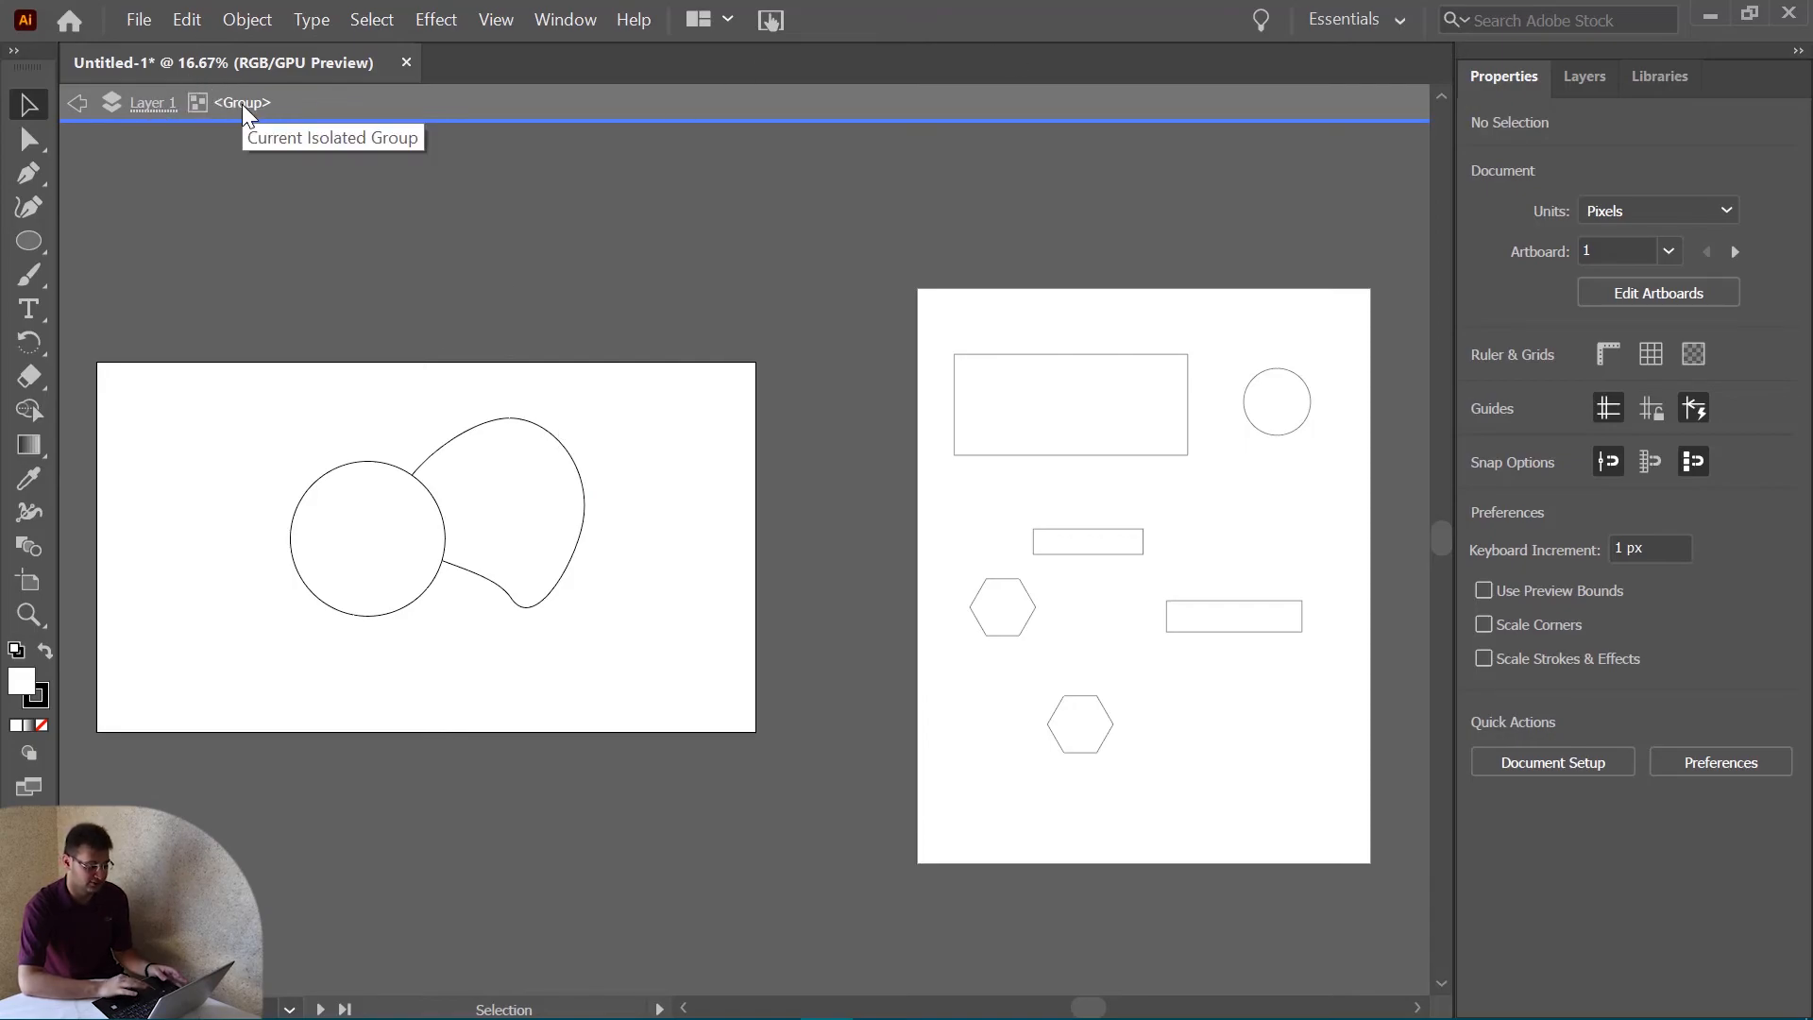
{"action": "left_click_drag", "start_coordinate": [517, 515], "coordinate": [502, 548]}
{"action": "key", "text": "ctrl+z"}
{"action": "mouse_move", "coordinate": [363, 543]}
{"action": "left_mouse_down"}
{"action": "mouse_move", "coordinate": [301, 535]}
{"action": "mouse_move", "coordinate": [353, 570]}
{"action": "left_mouse_up"}
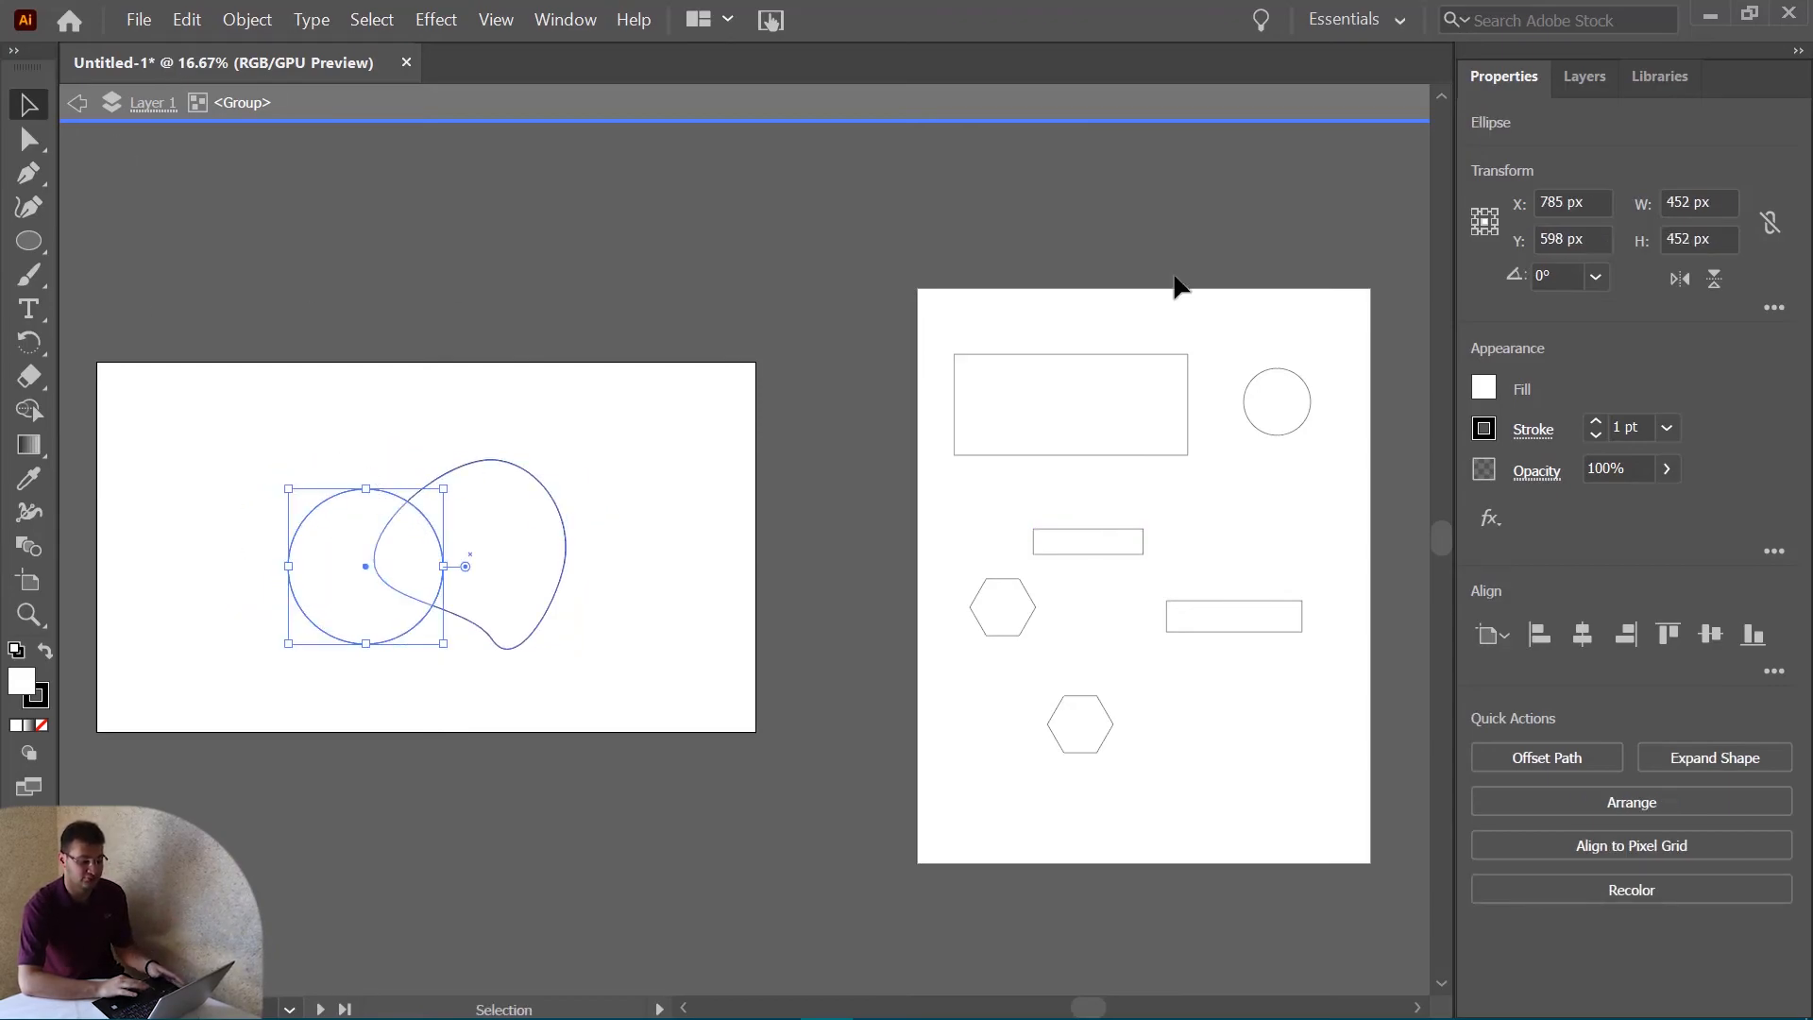
{"action": "left_click", "coordinate": [1585, 106]}
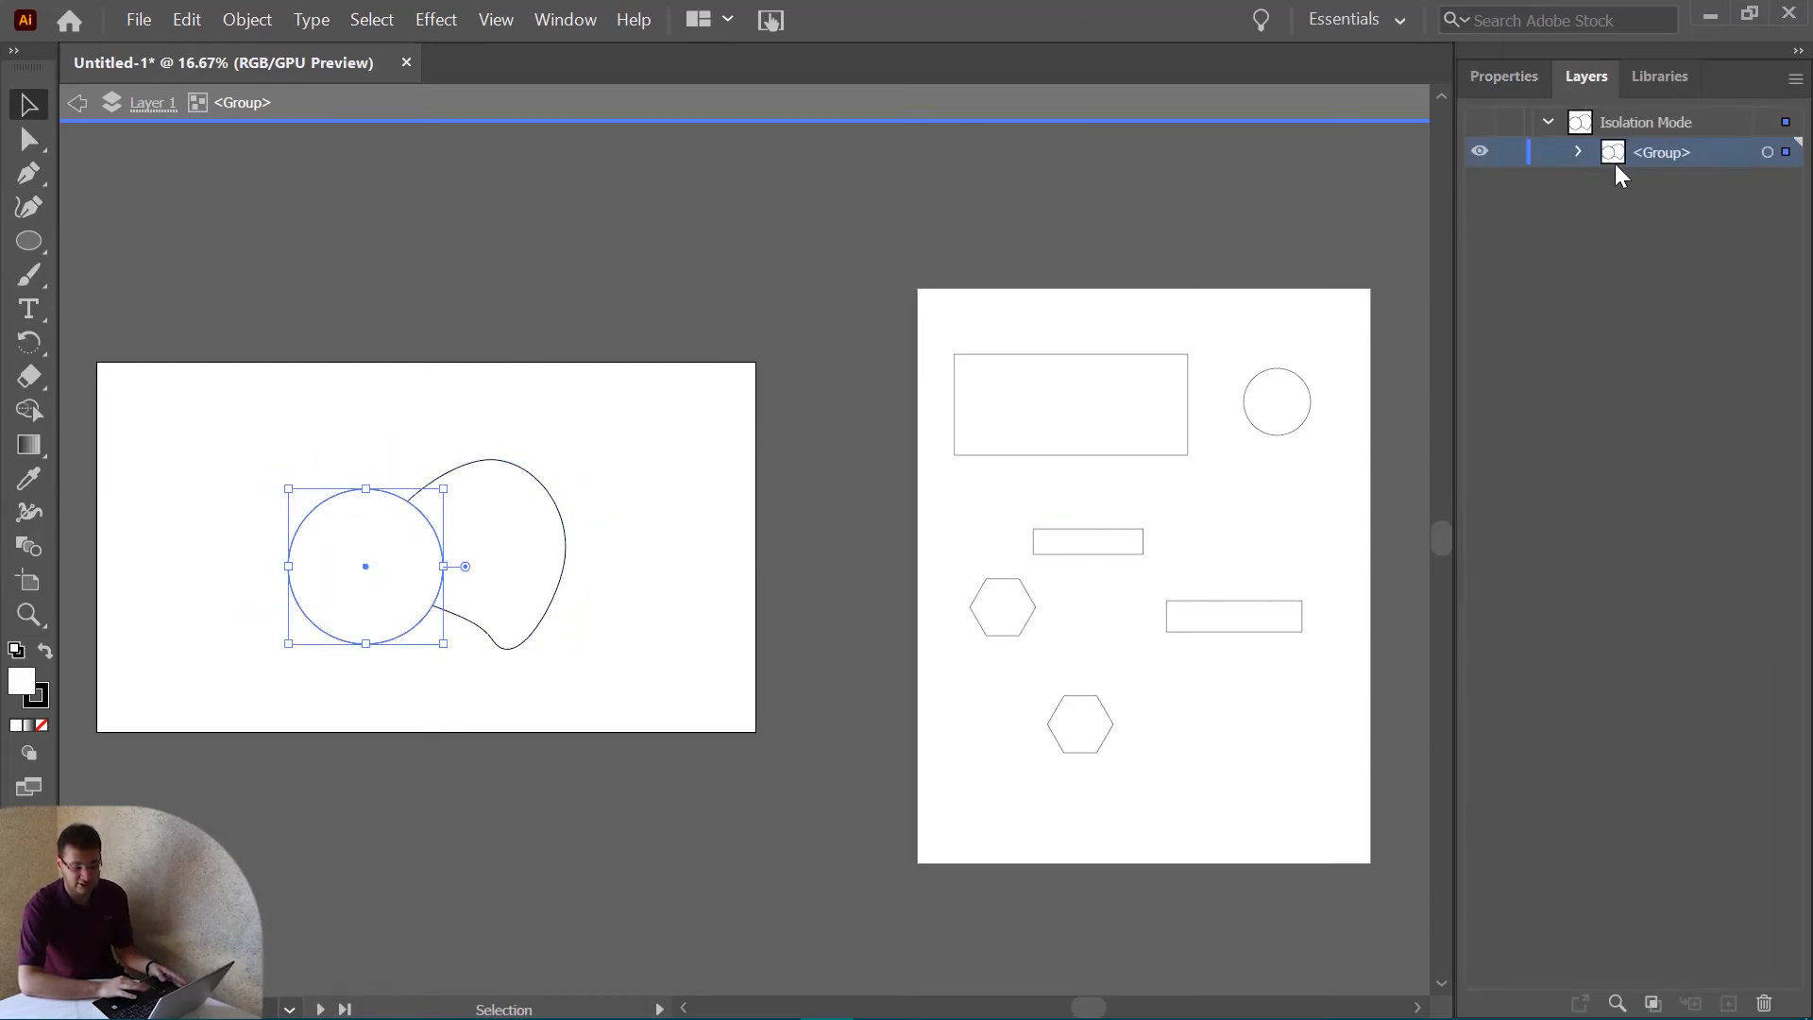
{"action": "left_click", "coordinate": [1503, 79]}
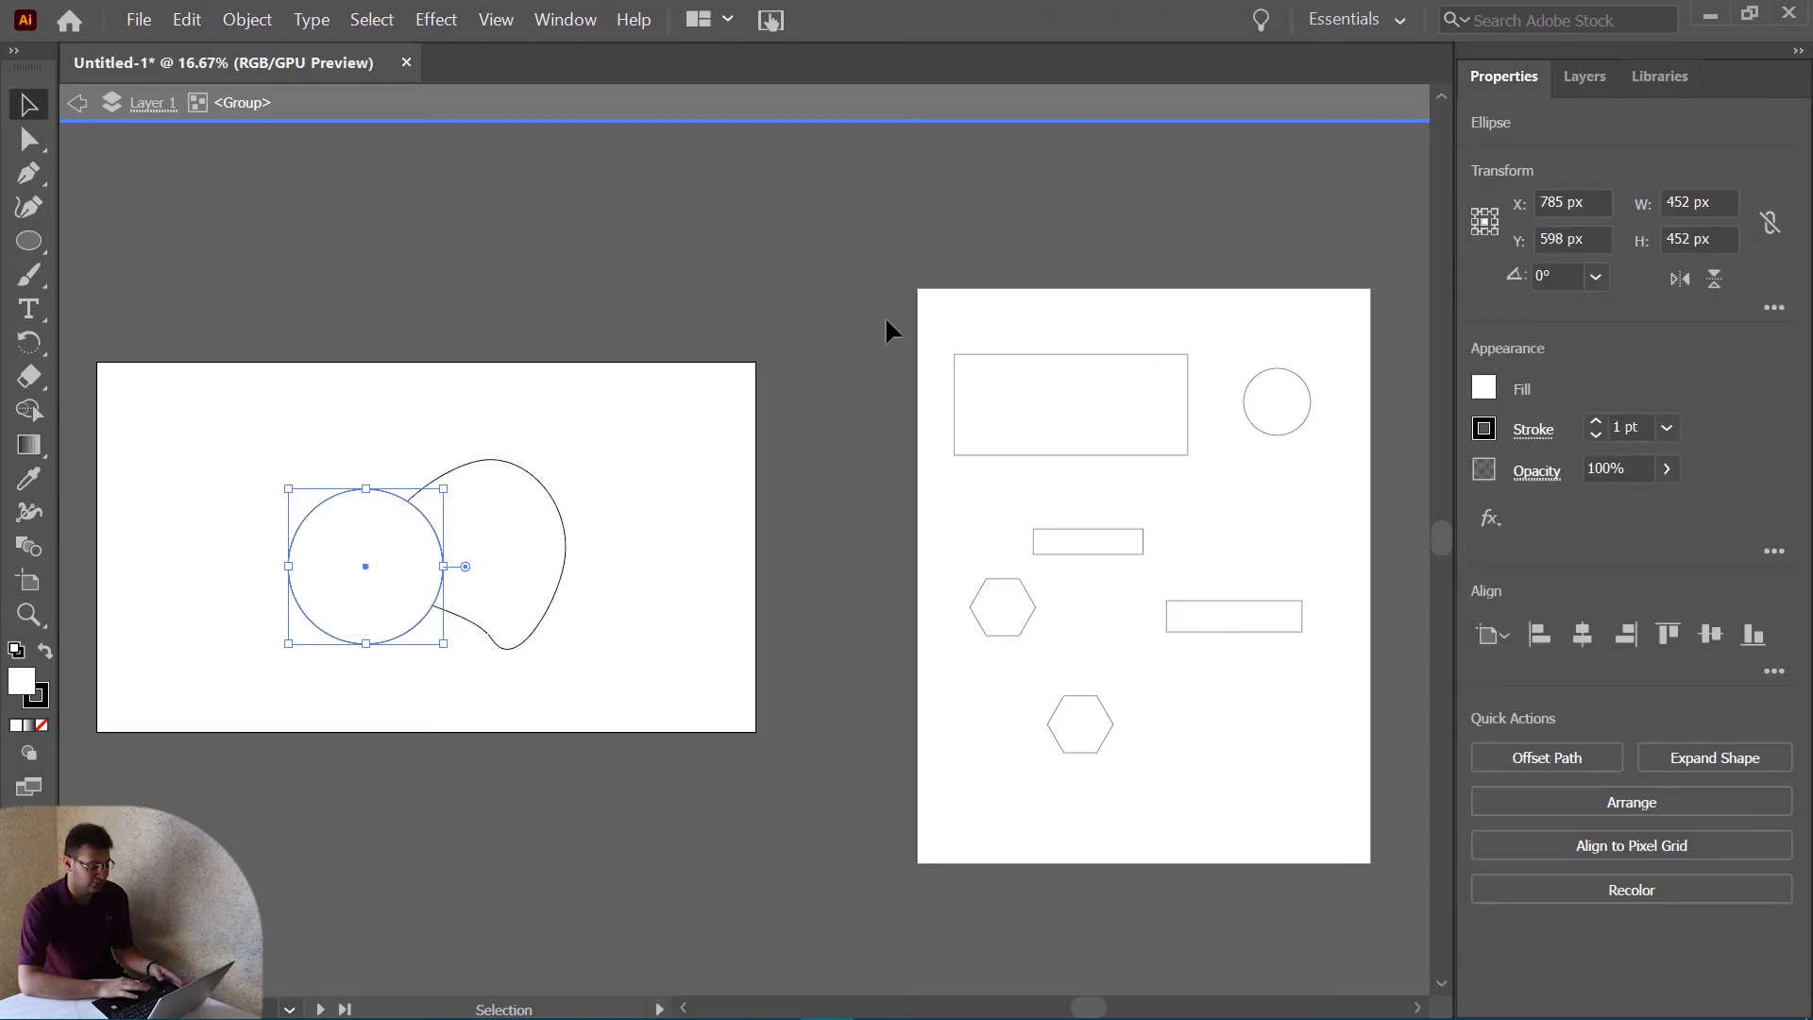
Leave isolation mode, shift the whole group slightly to the right, and deselect it.
{"action": "left_click", "coordinate": [157, 104]}
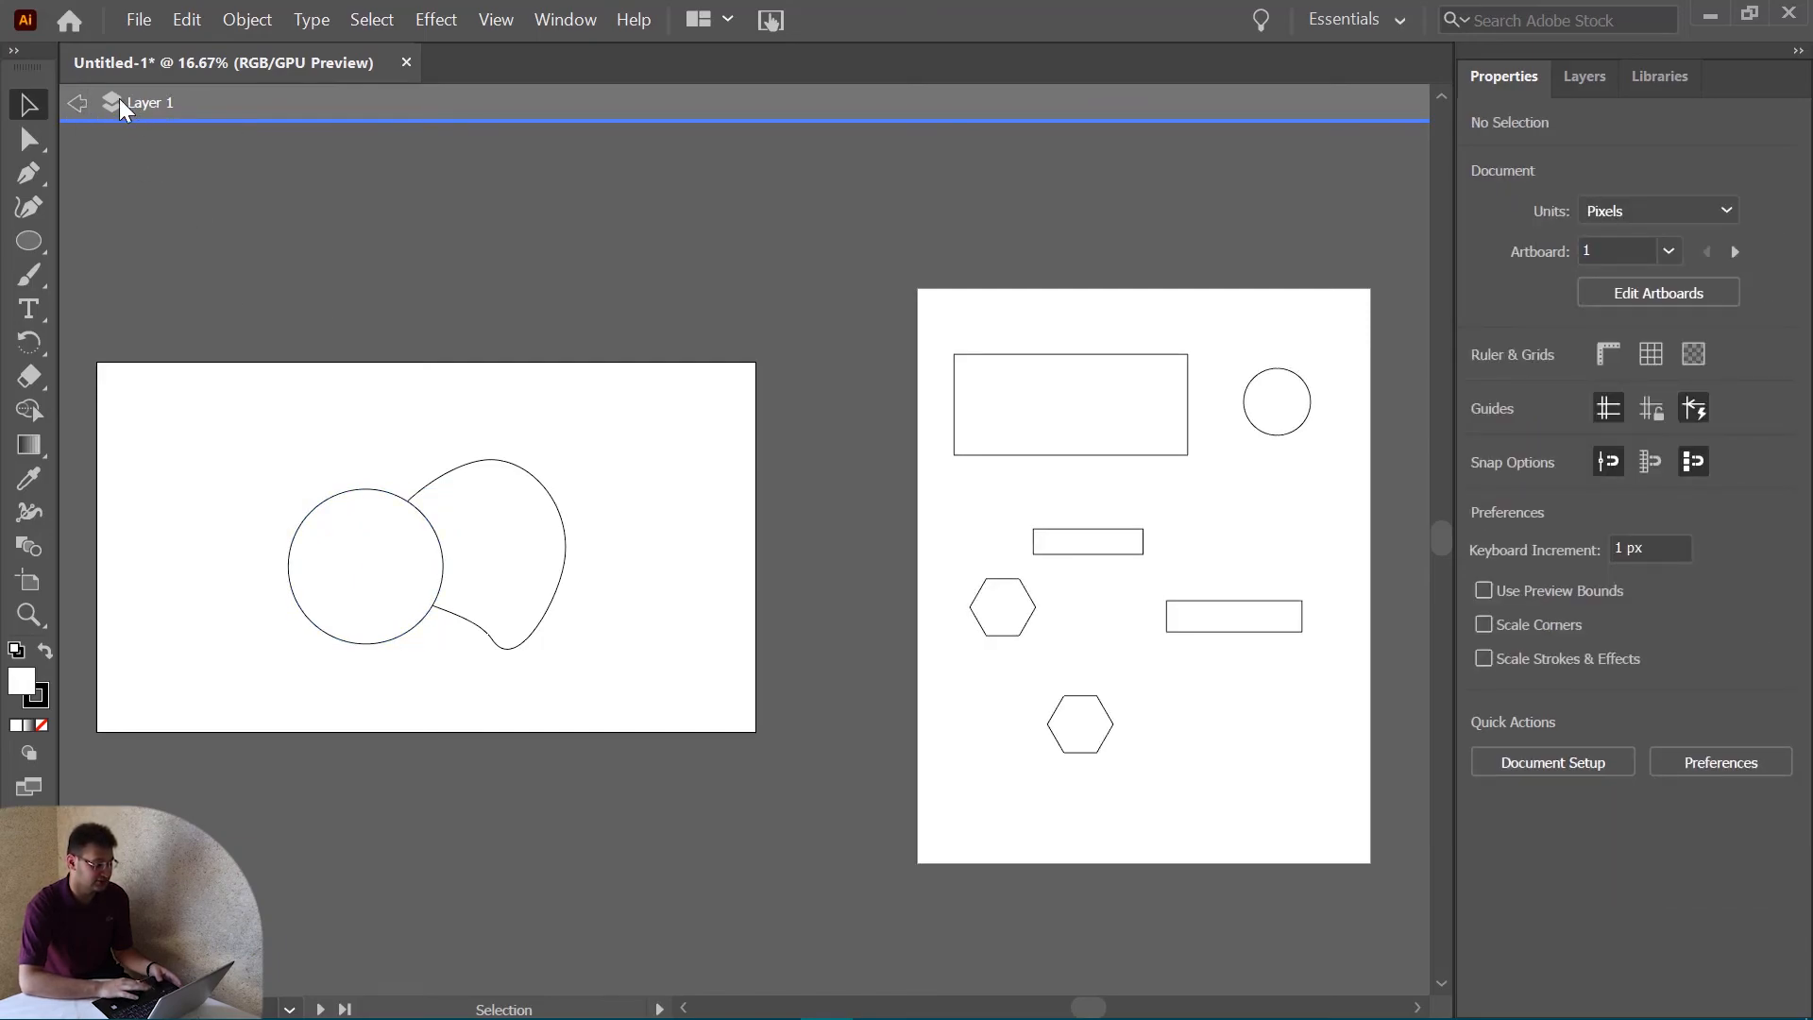
{"action": "left_click", "coordinate": [77, 106]}
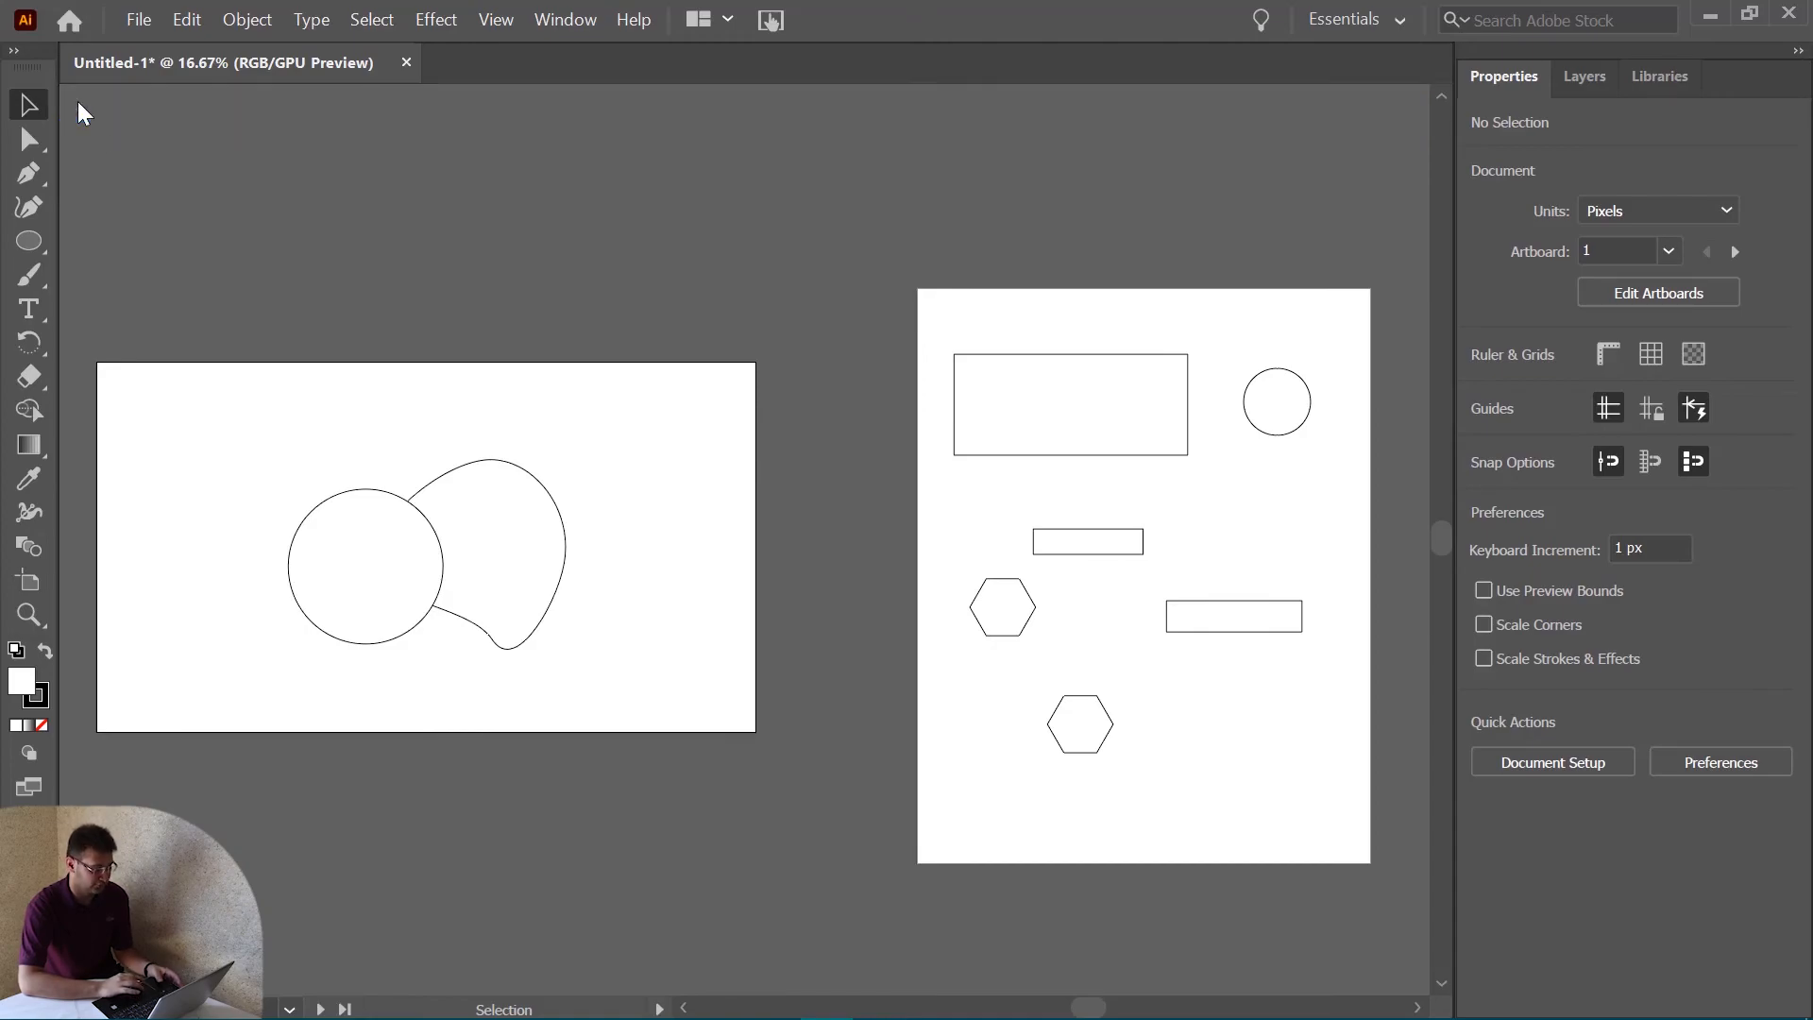
{"action": "left_click_drag", "start_coordinate": [446, 538], "coordinate": [525, 535]}
{"action": "left_click", "coordinate": [718, 562]}
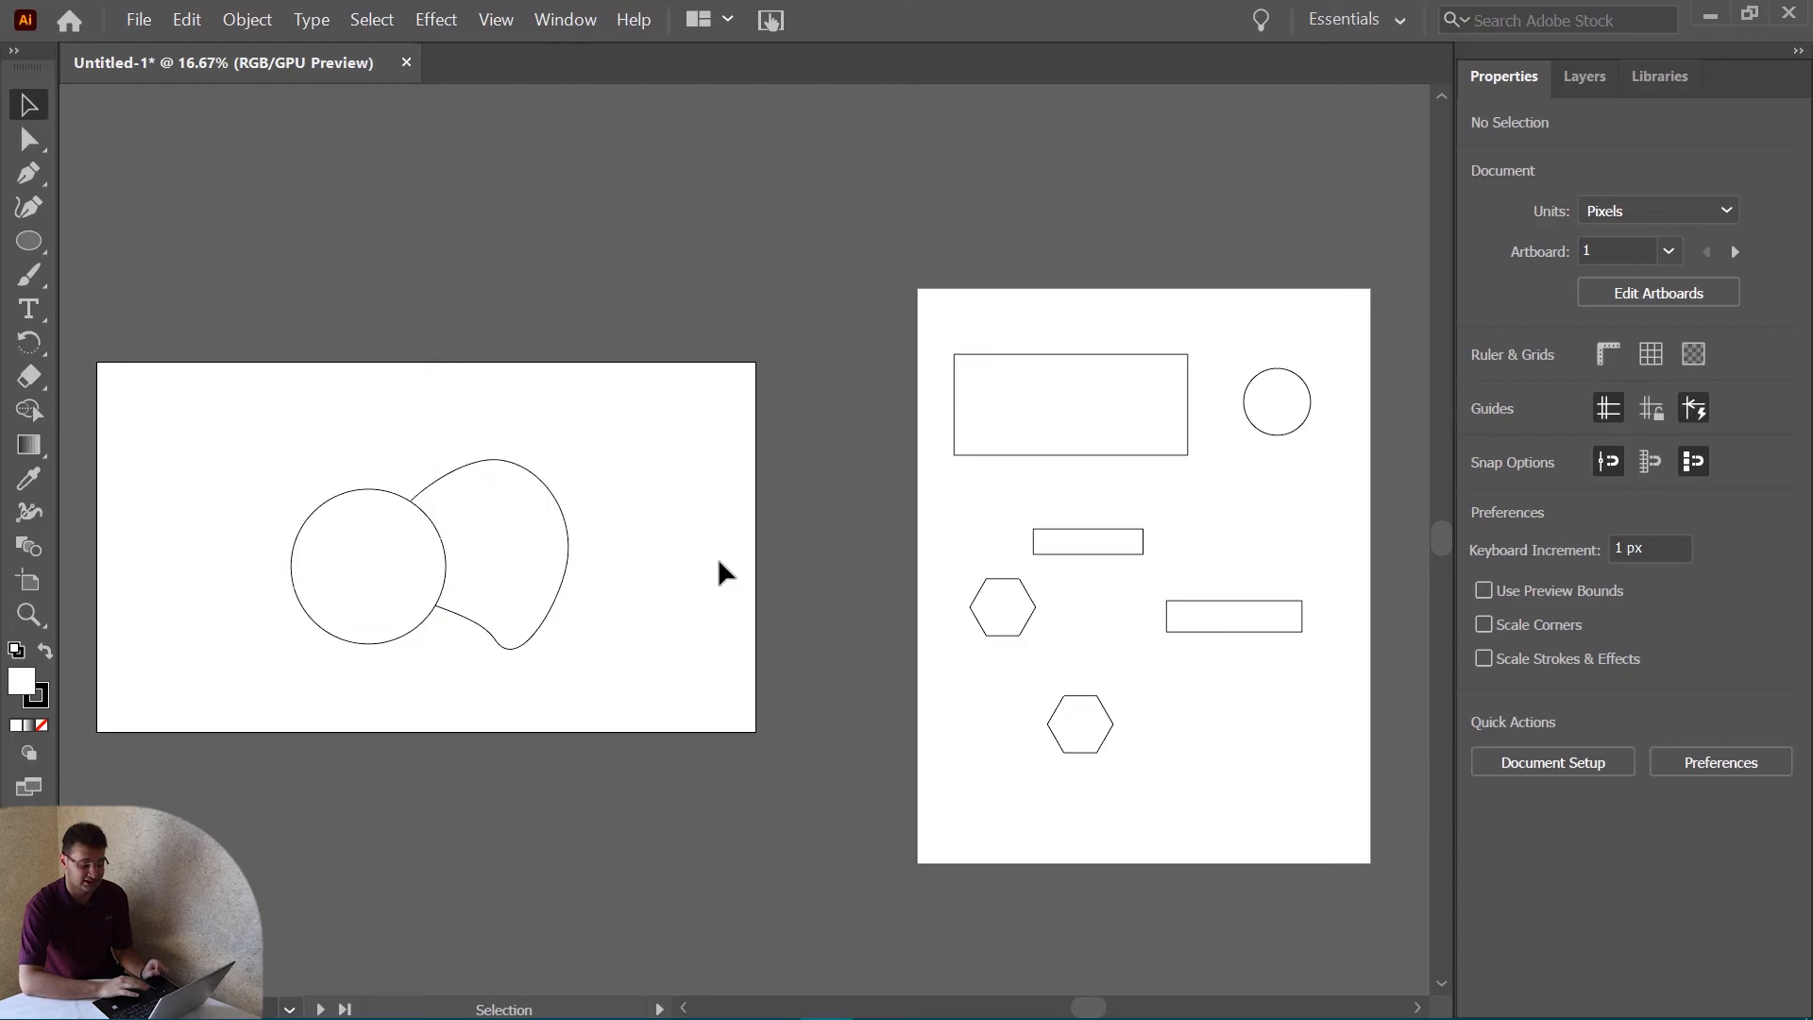
{"action": "scroll", "coordinate": [735, 253], "scroll_direction": "right", "scroll_amount": 3}
{"action": "scroll", "coordinate": [735, 253], "scroll_direction": "left", "scroll_amount": 3}
{"action": "scroll", "coordinate": [734, 253], "scroll_direction": "right", "scroll_amount": 1}
{"action": "scroll", "coordinate": [734, 258], "scroll_direction": "right", "scroll_amount": 3}
{"action": "scroll", "coordinate": [735, 259], "scroll_direction": "left", "scroll_amount": 3}
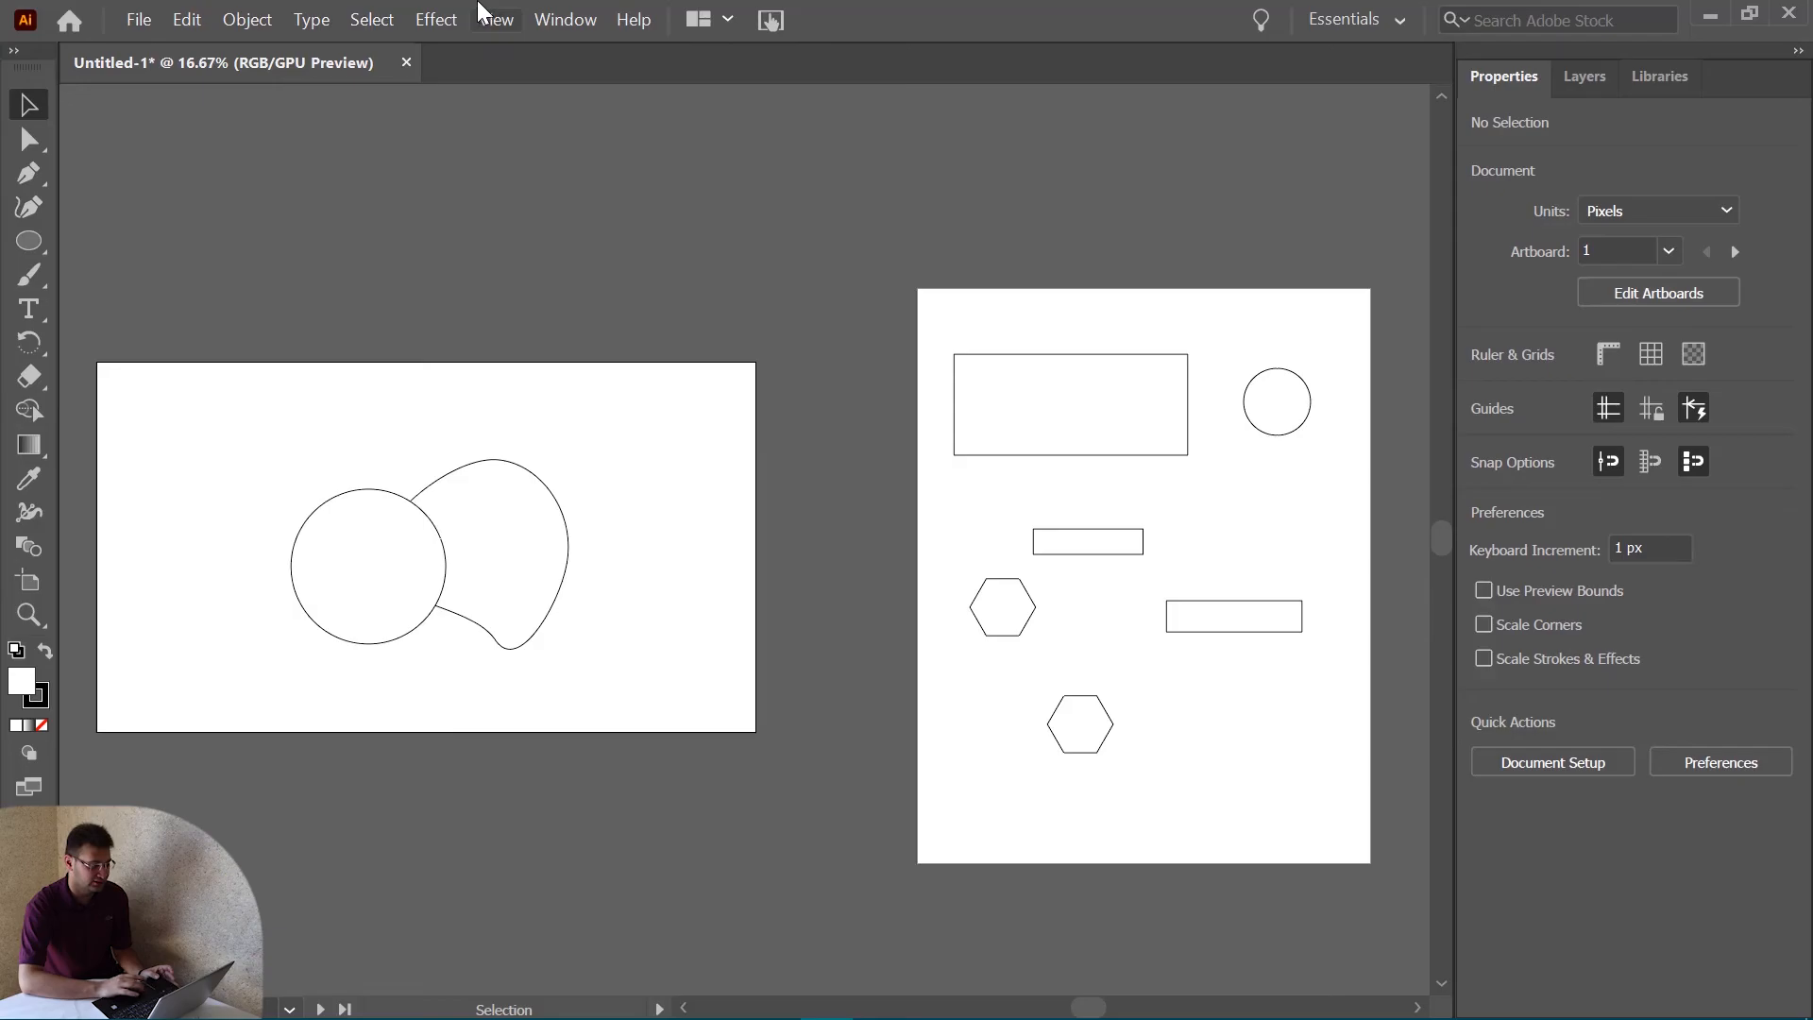
{"action": "left_click", "coordinate": [510, 29]}
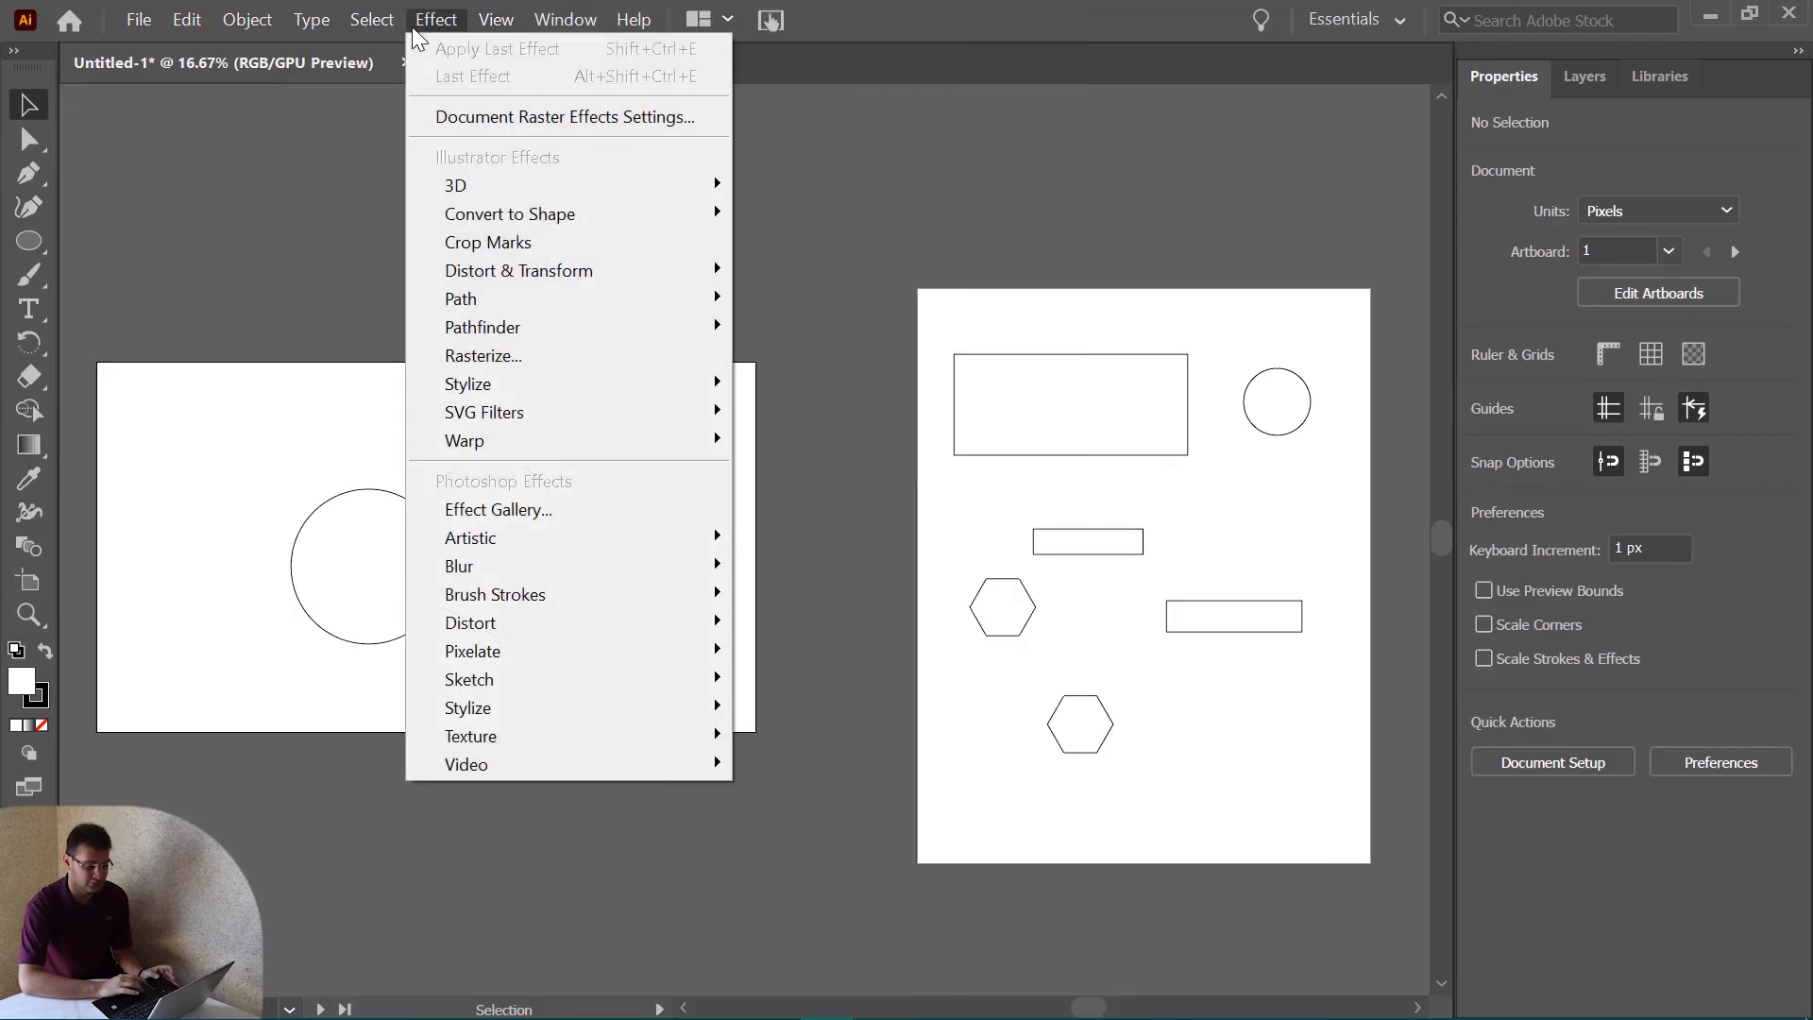
{"action": "left_click", "coordinate": [1589, 79]}
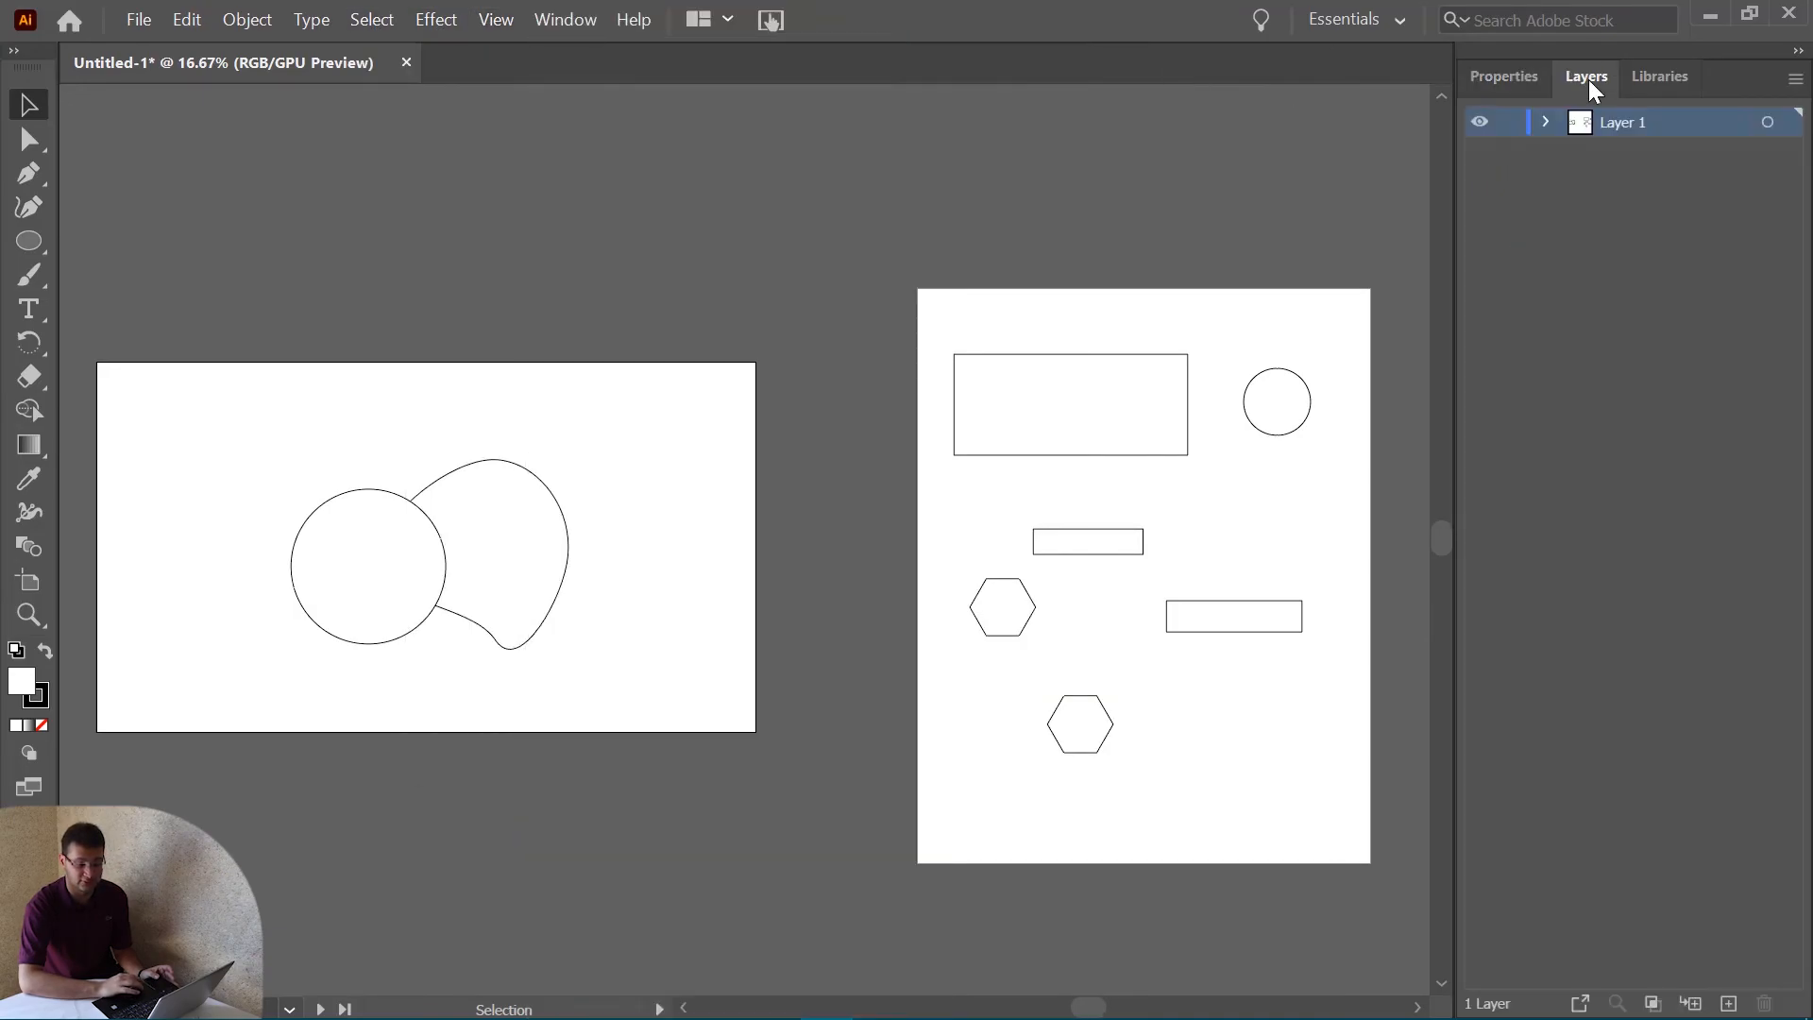
{"action": "left_click", "coordinate": [1522, 81]}
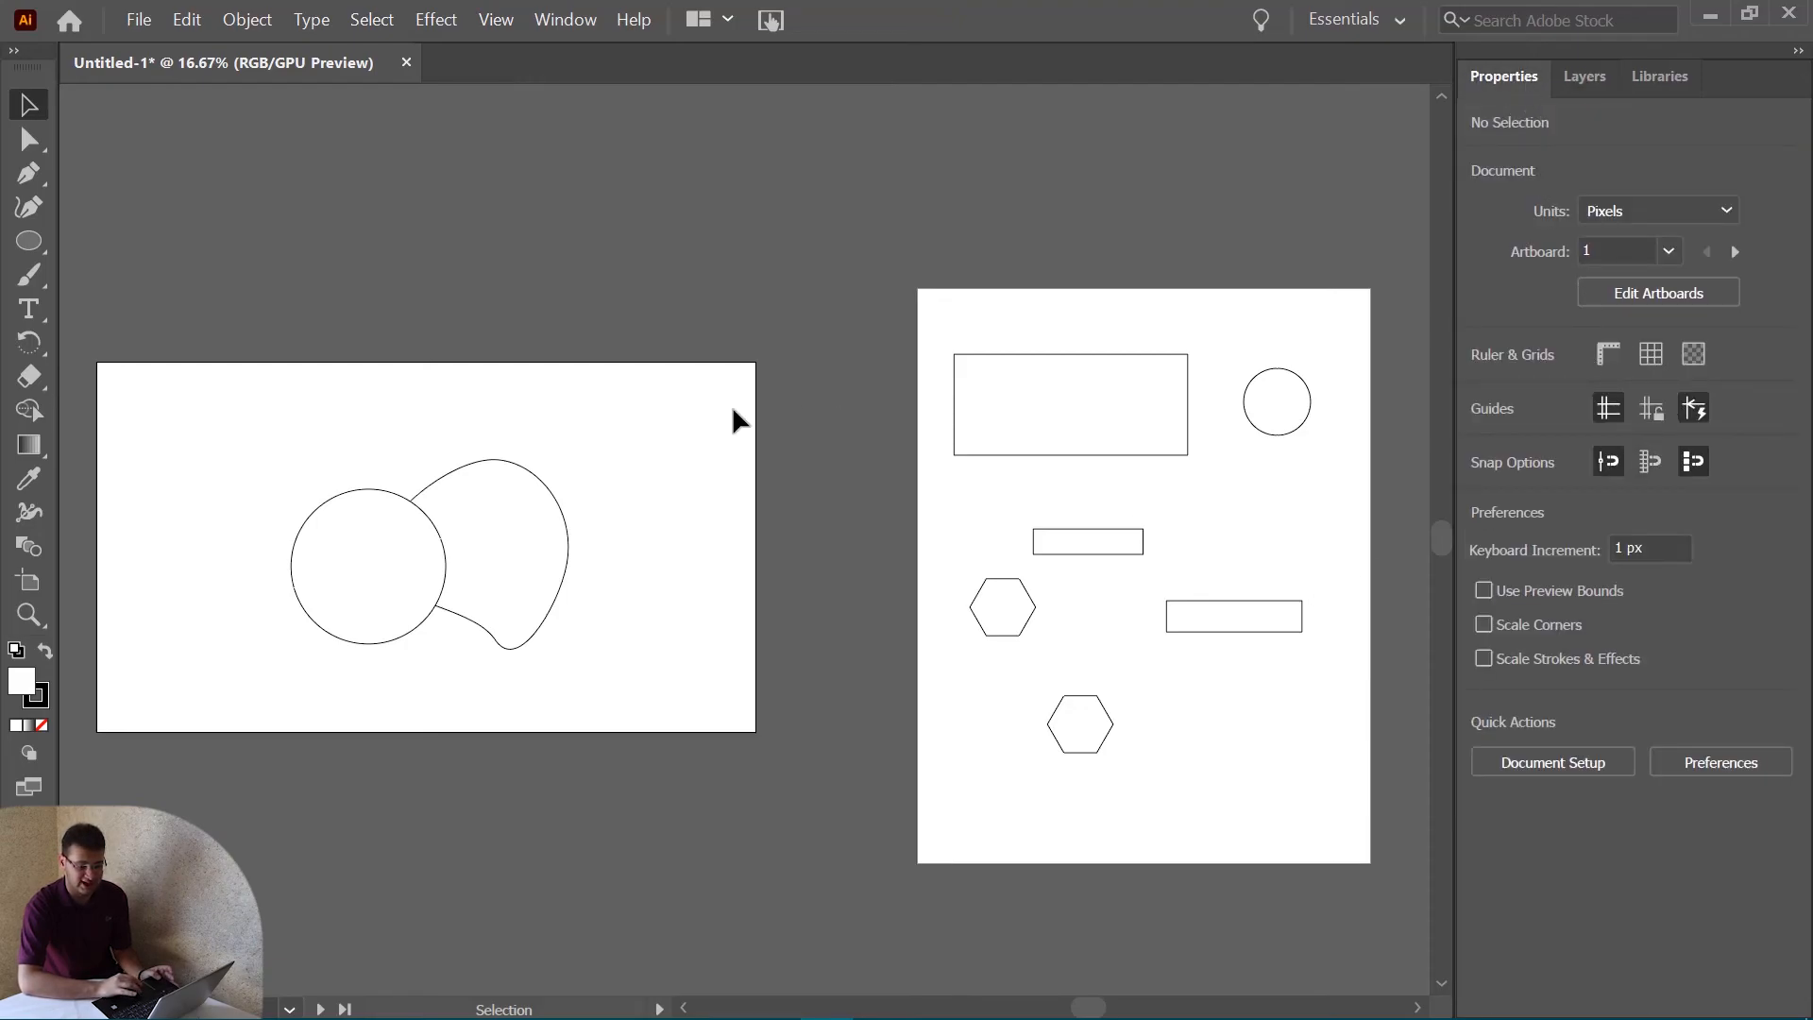
Show and hide the rulers, the document grid and the transparency grid one after another.
{"action": "left_click", "coordinate": [1605, 364]}
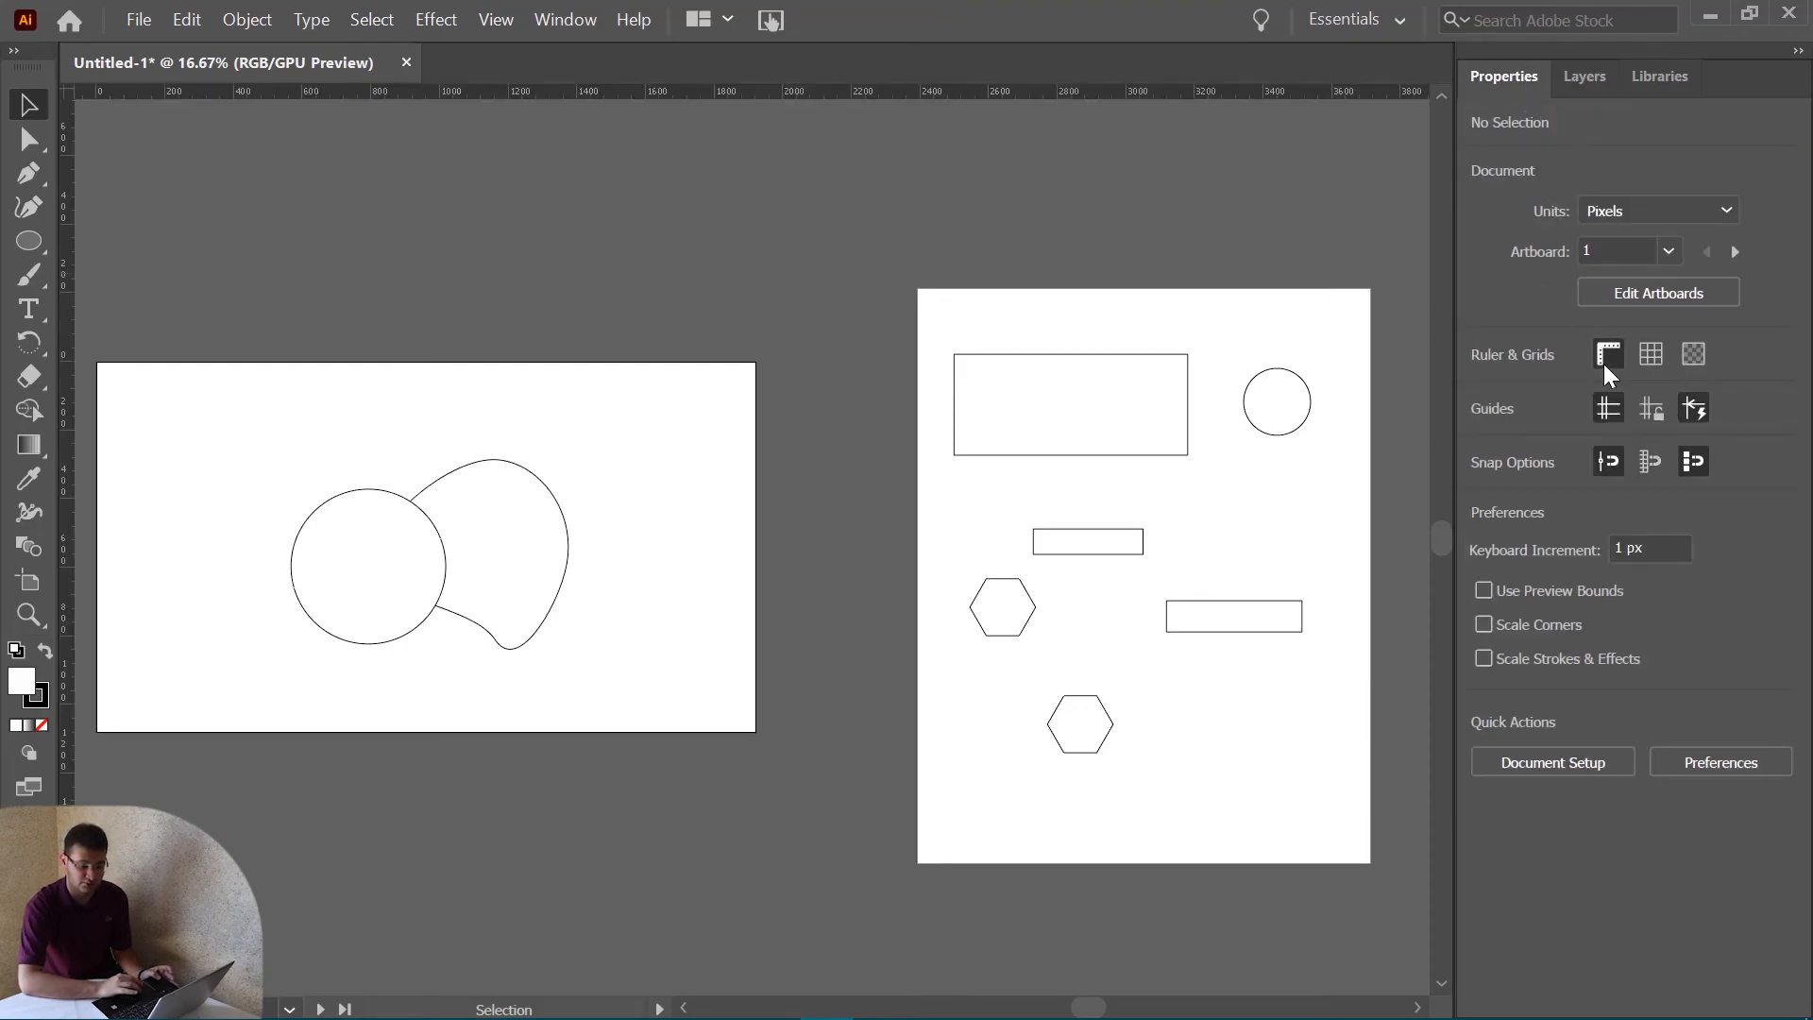
{"action": "left_click", "coordinate": [1640, 365]}
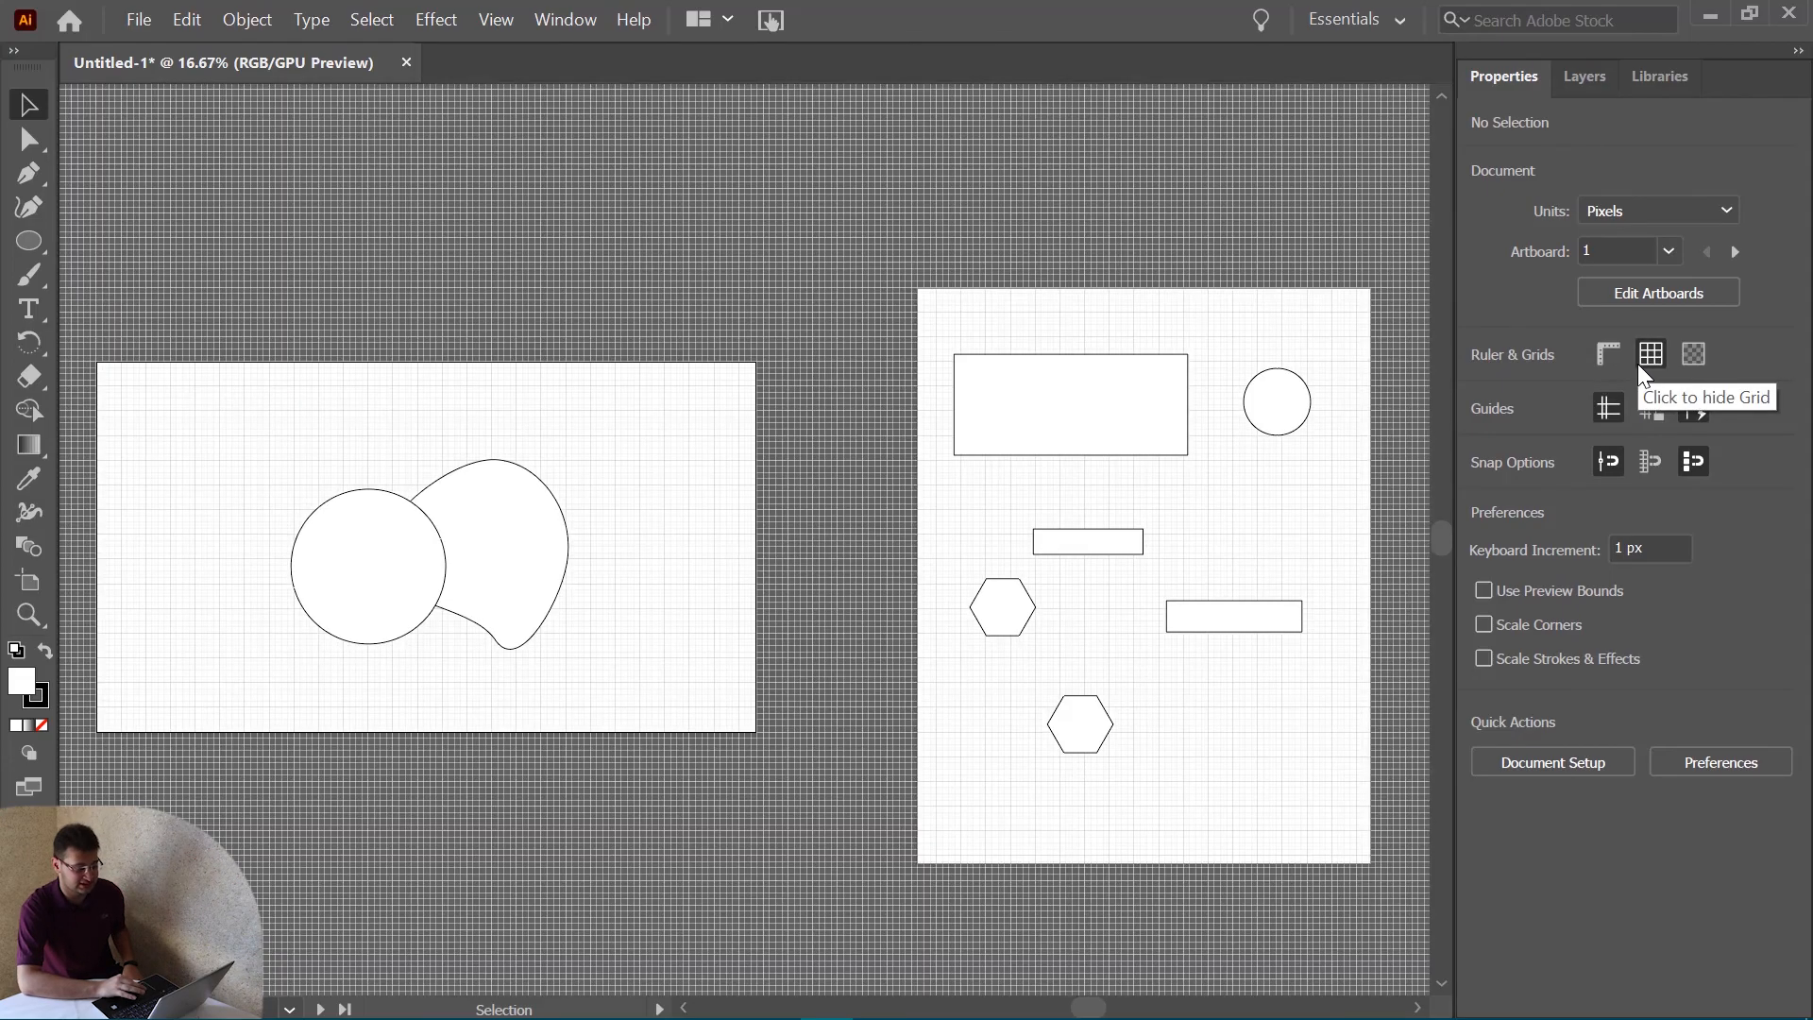
{"action": "left_click", "coordinate": [1637, 365]}
{"action": "left_click", "coordinate": [1690, 366]}
{"action": "left_click", "coordinate": [1692, 354]}
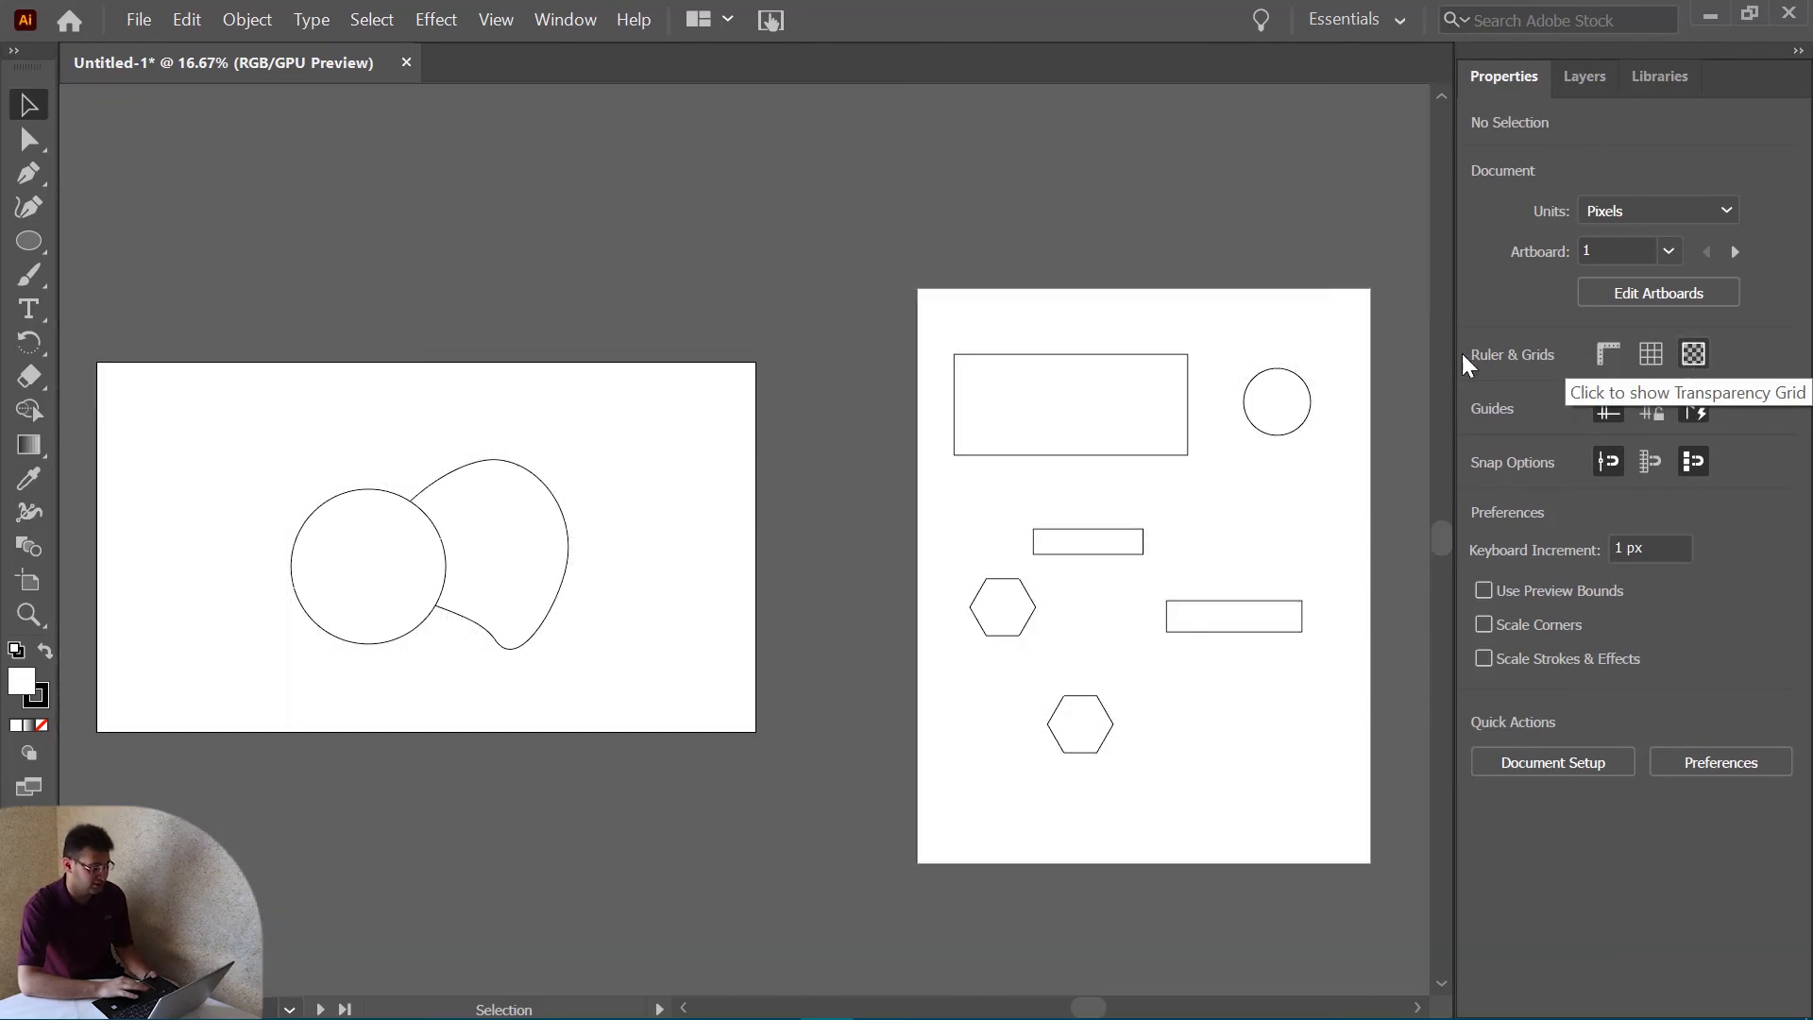
{"action": "scroll", "coordinate": [281, 436], "scroll_direction": "left", "scroll_amount": 5}
{"action": "scroll", "coordinate": [282, 436], "scroll_direction": "right", "scroll_amount": 6}
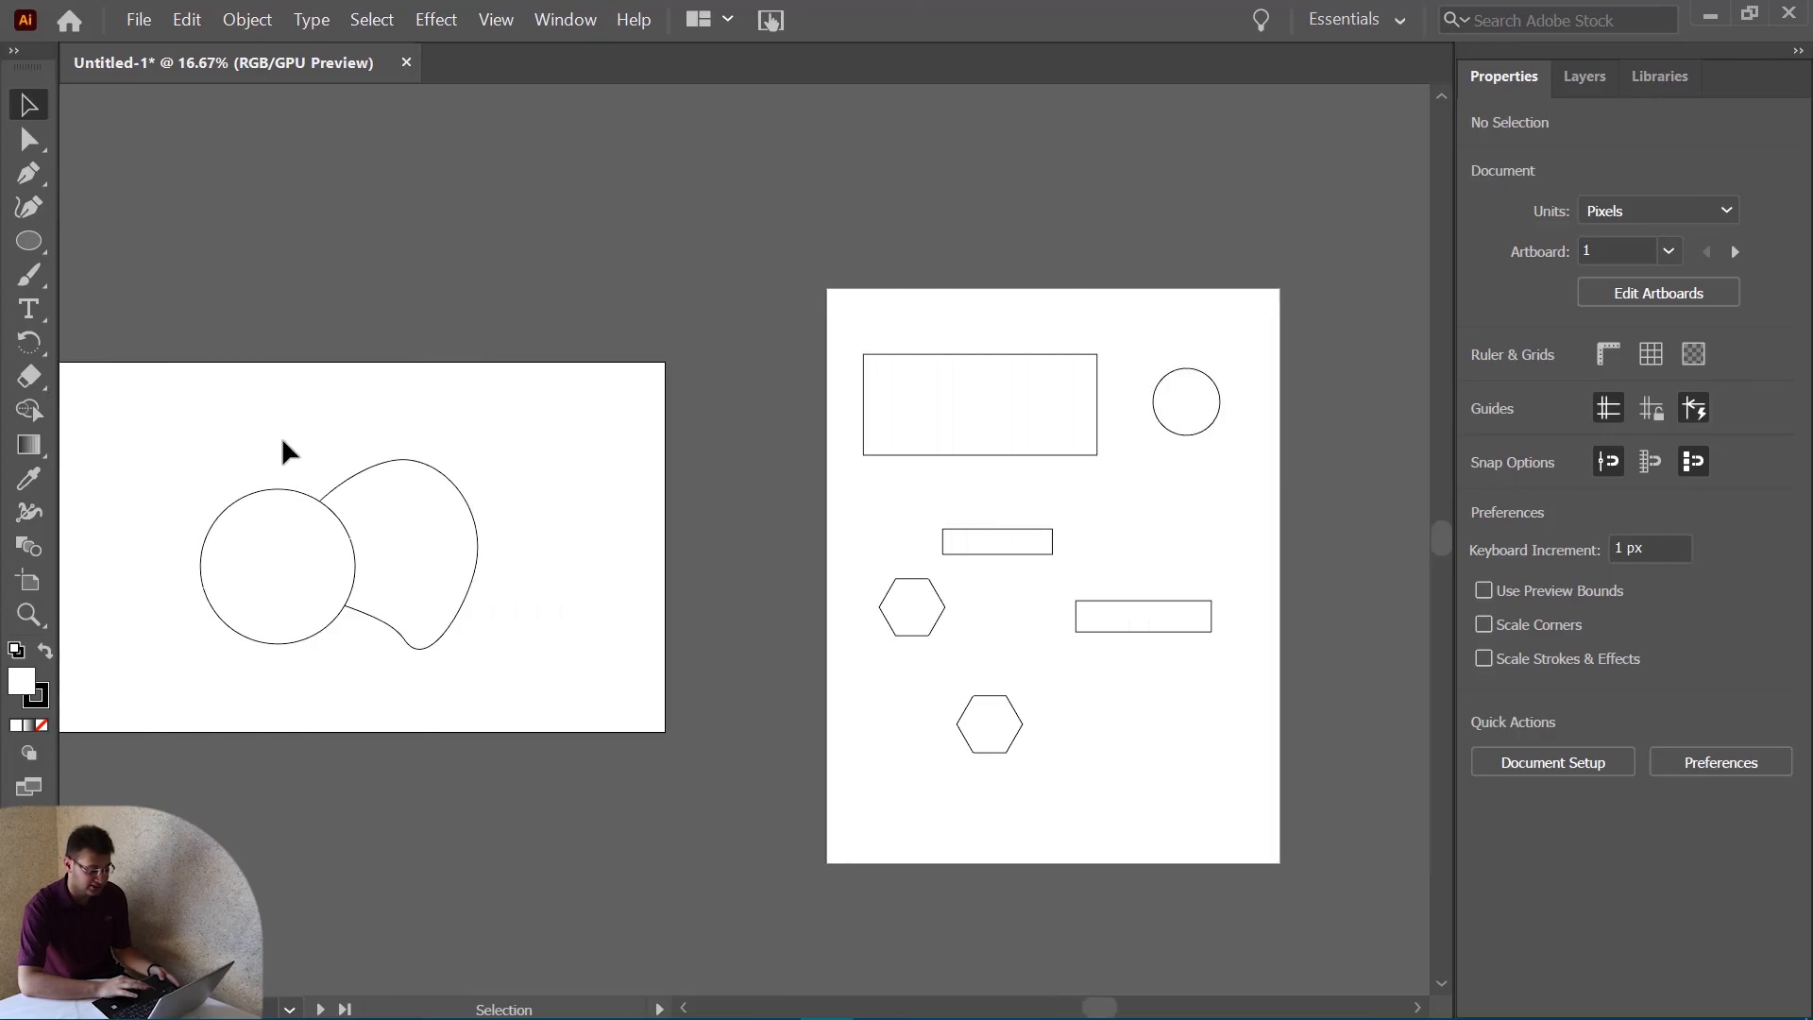
{"action": "scroll", "coordinate": [611, 534], "scroll_direction": "left", "scroll_amount": 4}
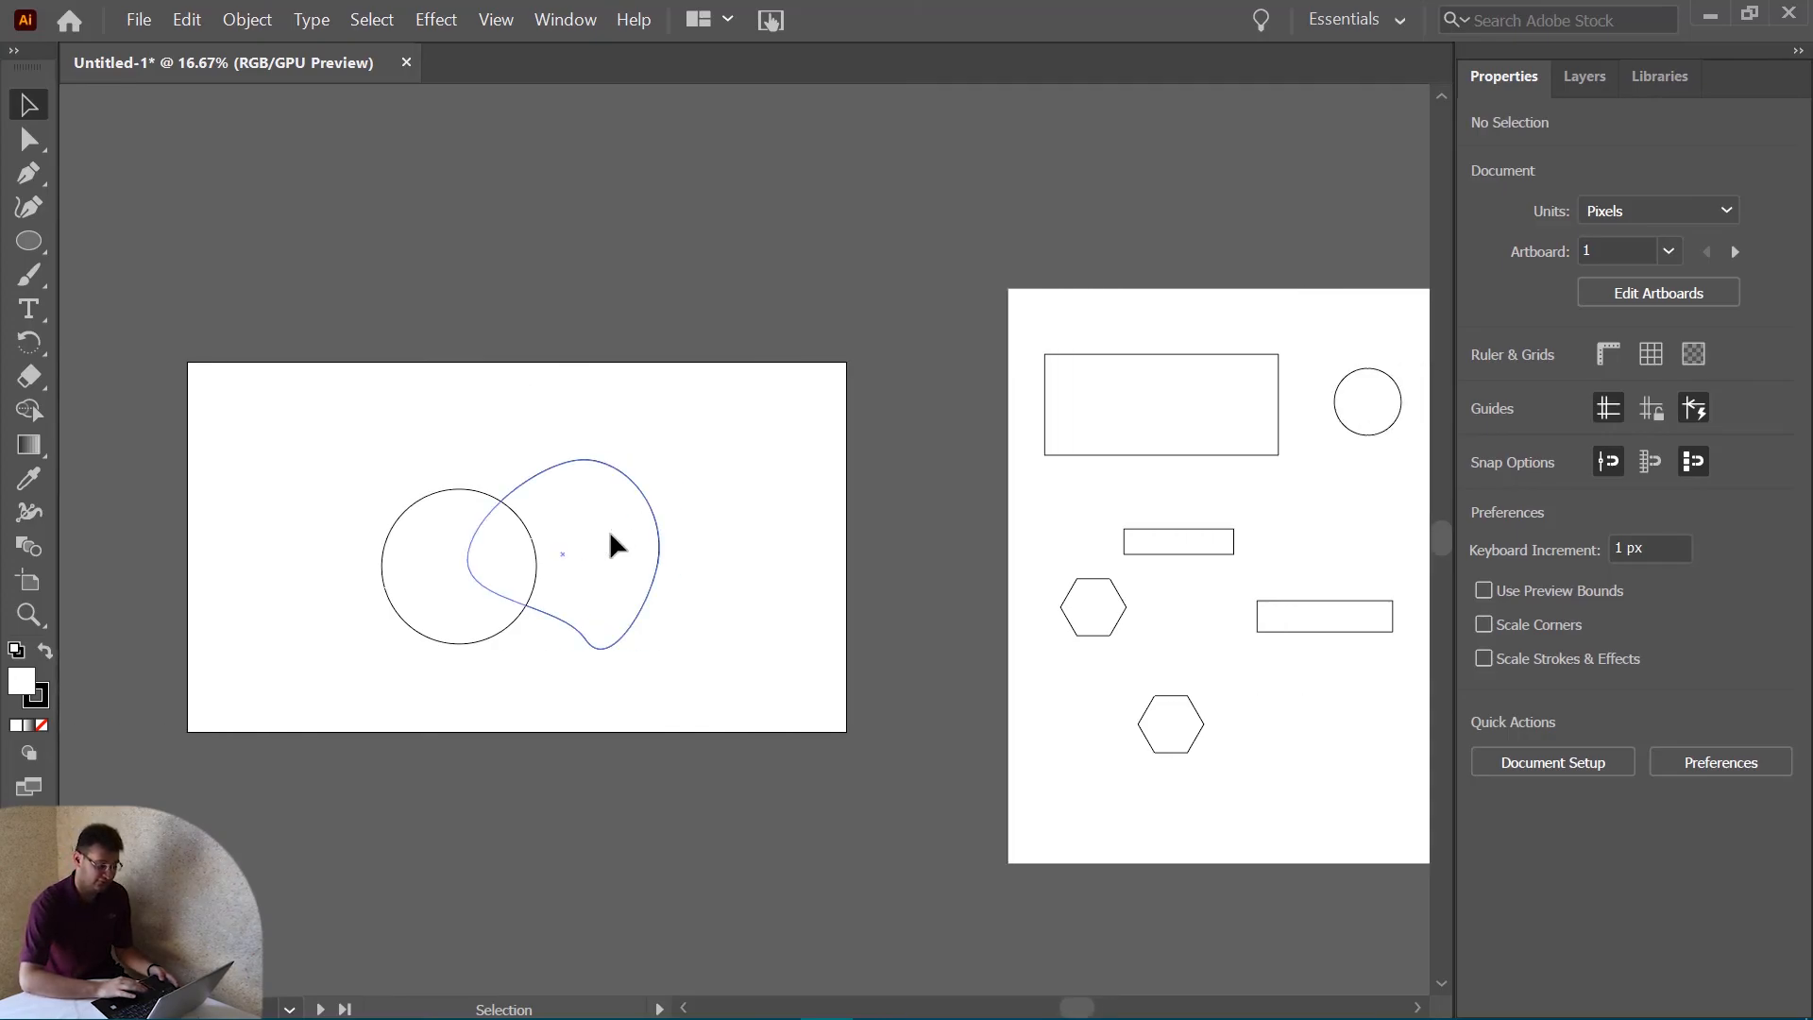
{"action": "scroll", "coordinate": [610, 535], "scroll_direction": "right", "scroll_amount": 3}
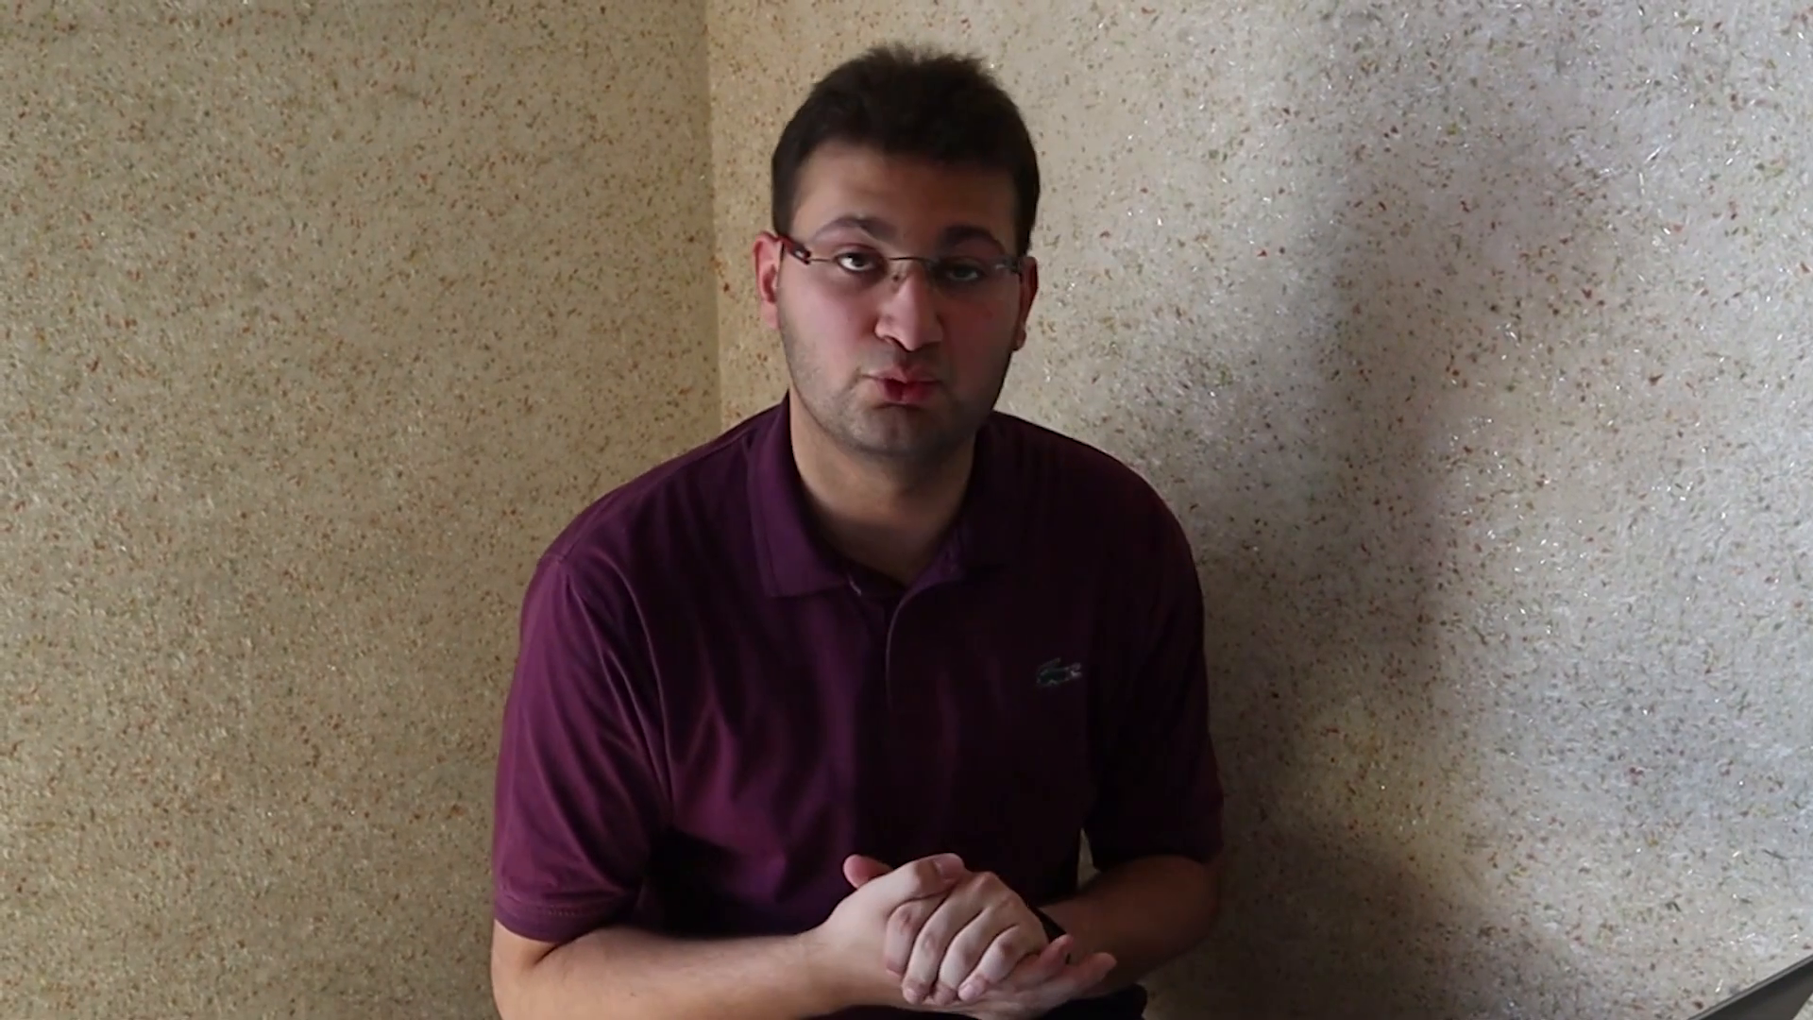